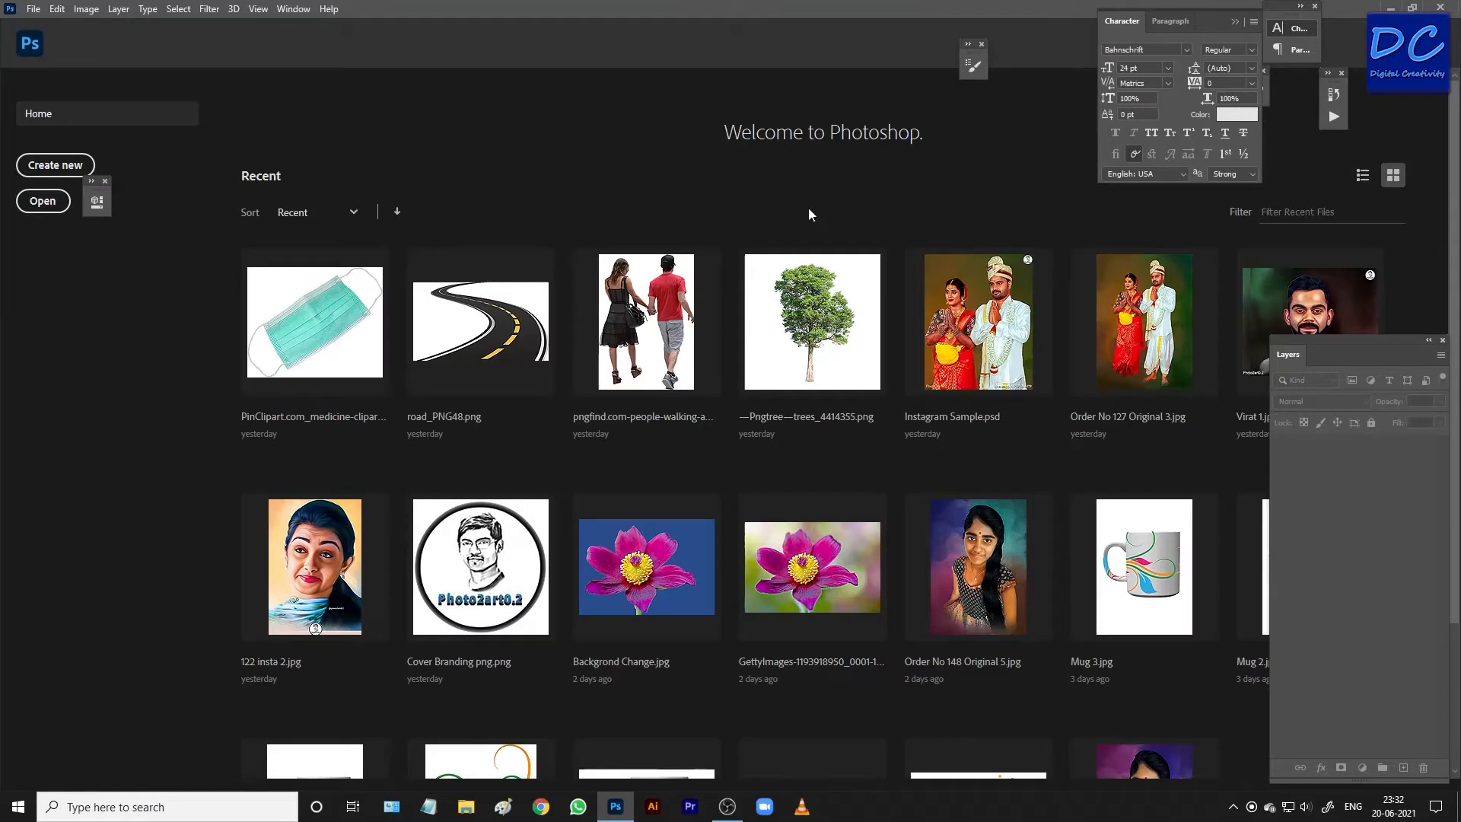
Step: Create a new A4 document at 300 ppi and open the Rose image from the Downloads folder
click(64, 168)
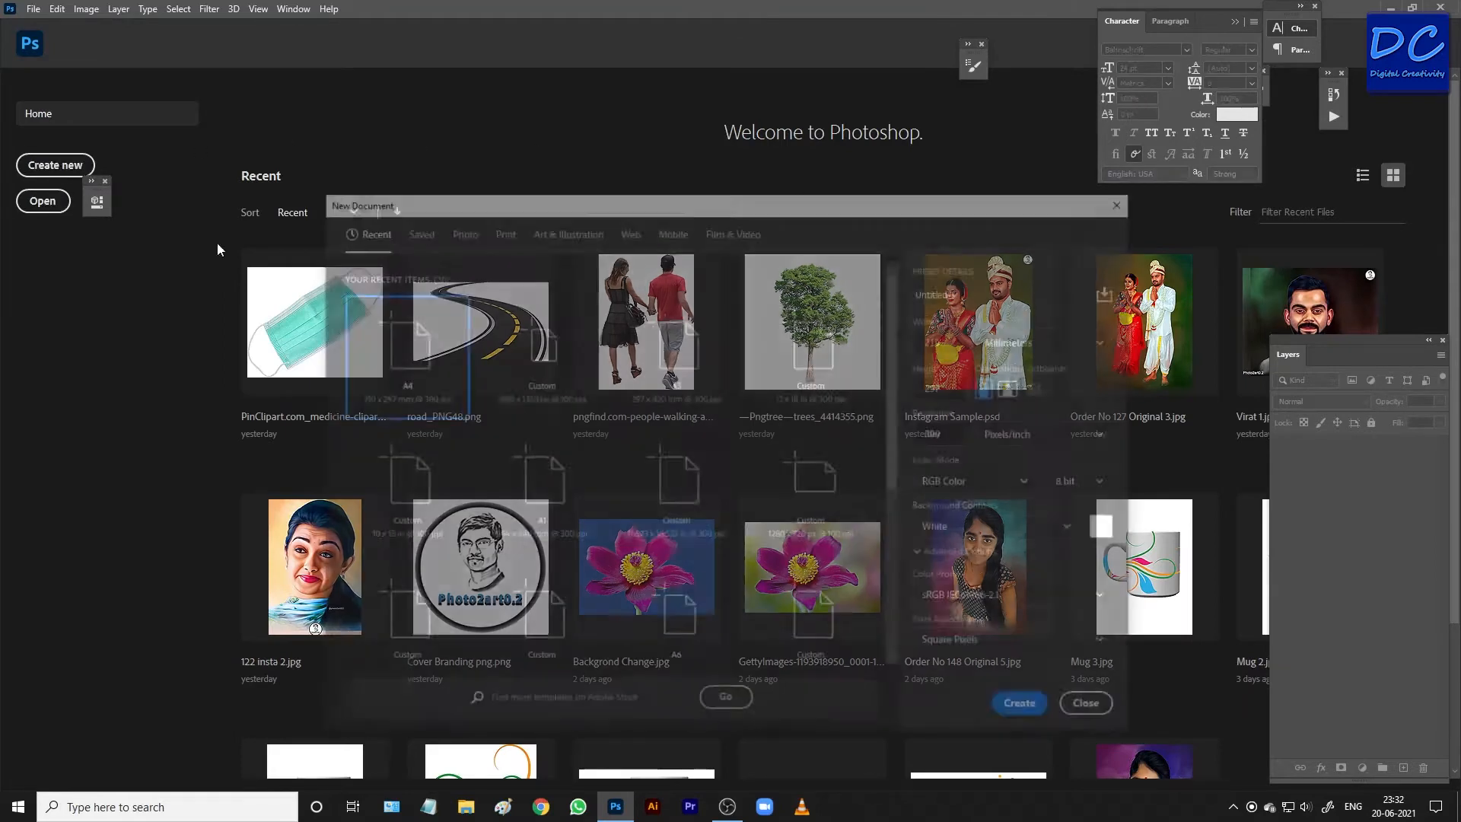
click(1027, 709)
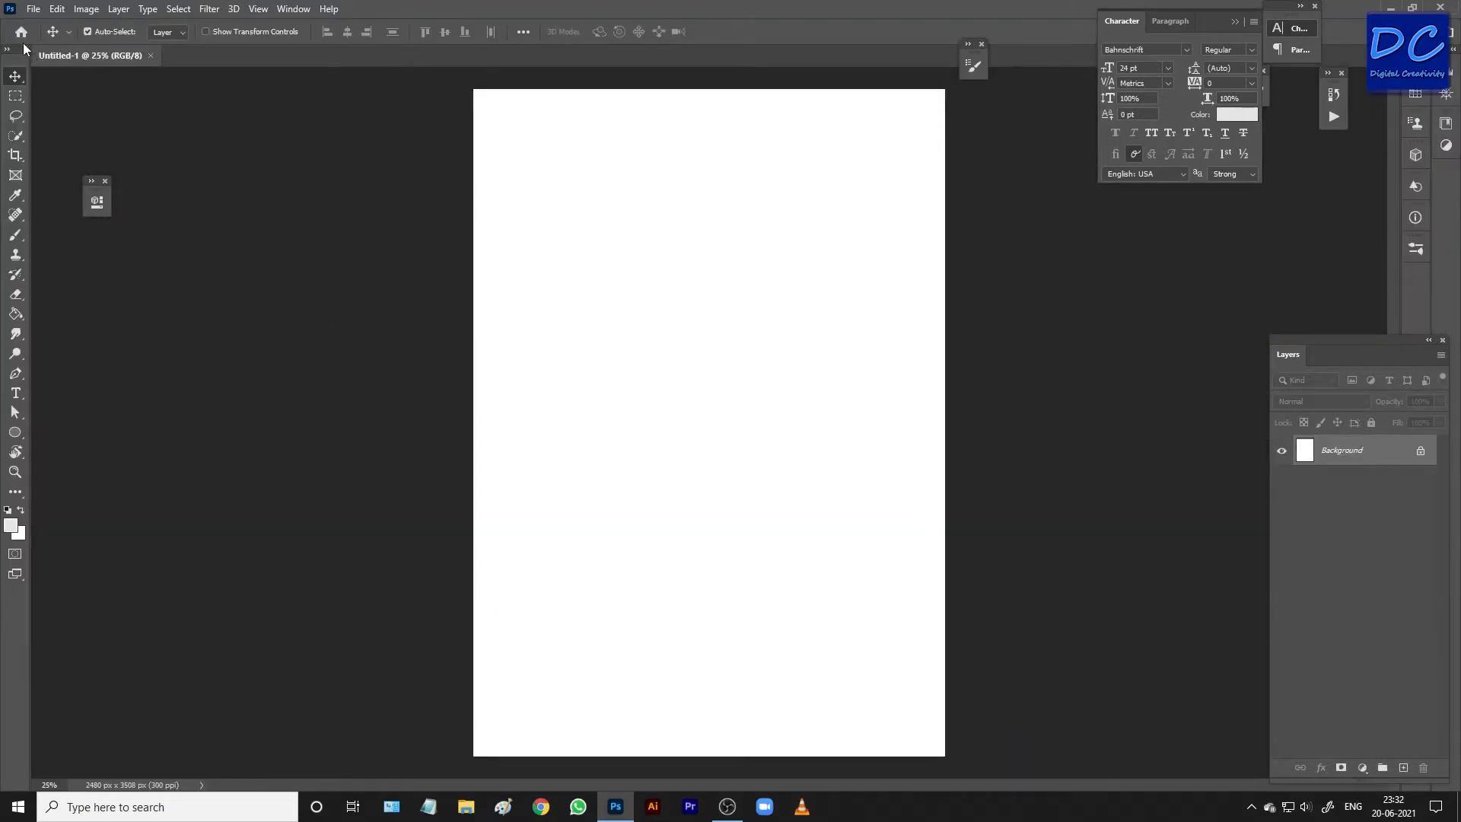
click(33, 8)
click(53, 40)
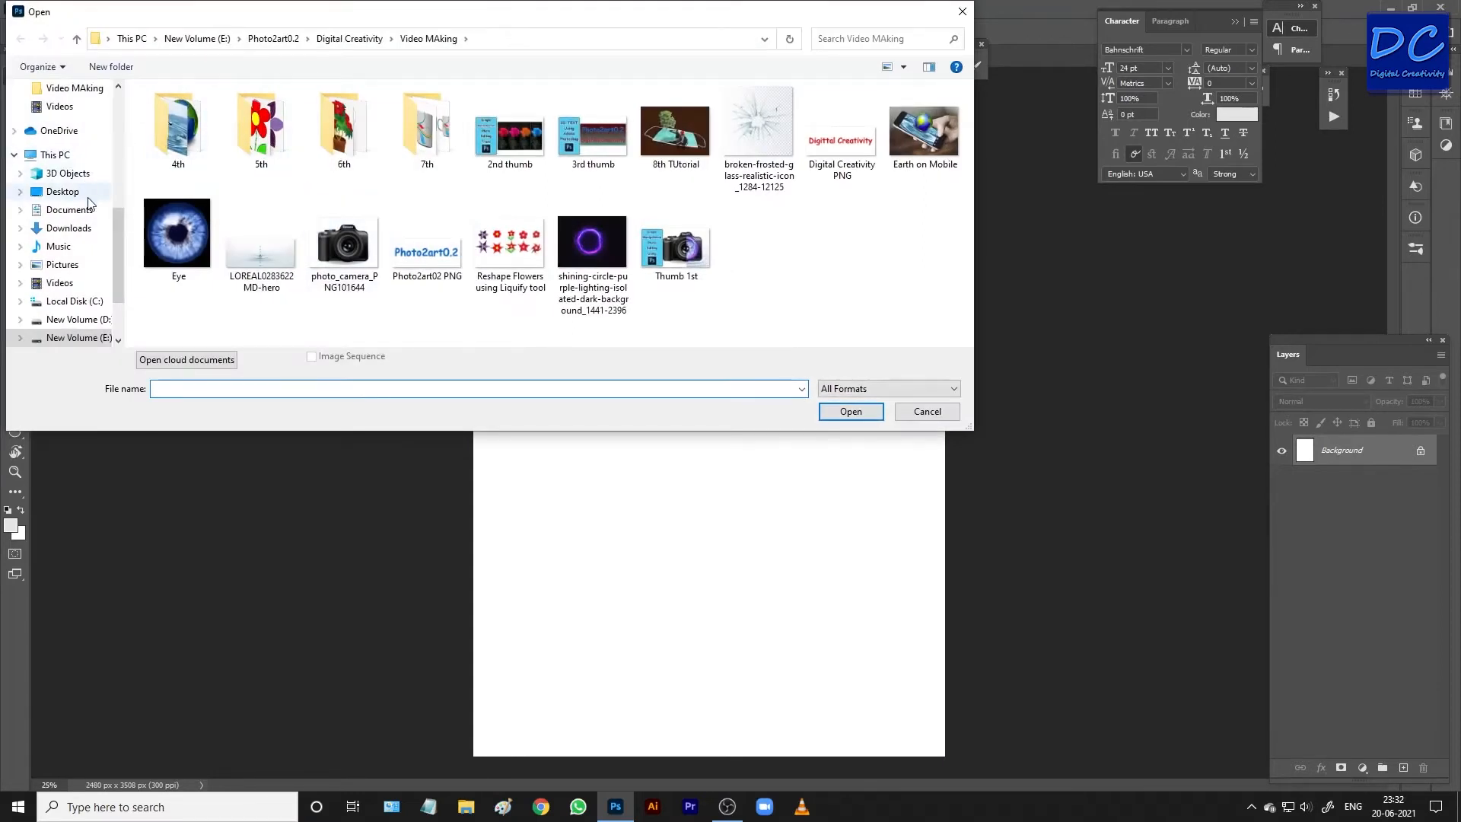
click(66, 192)
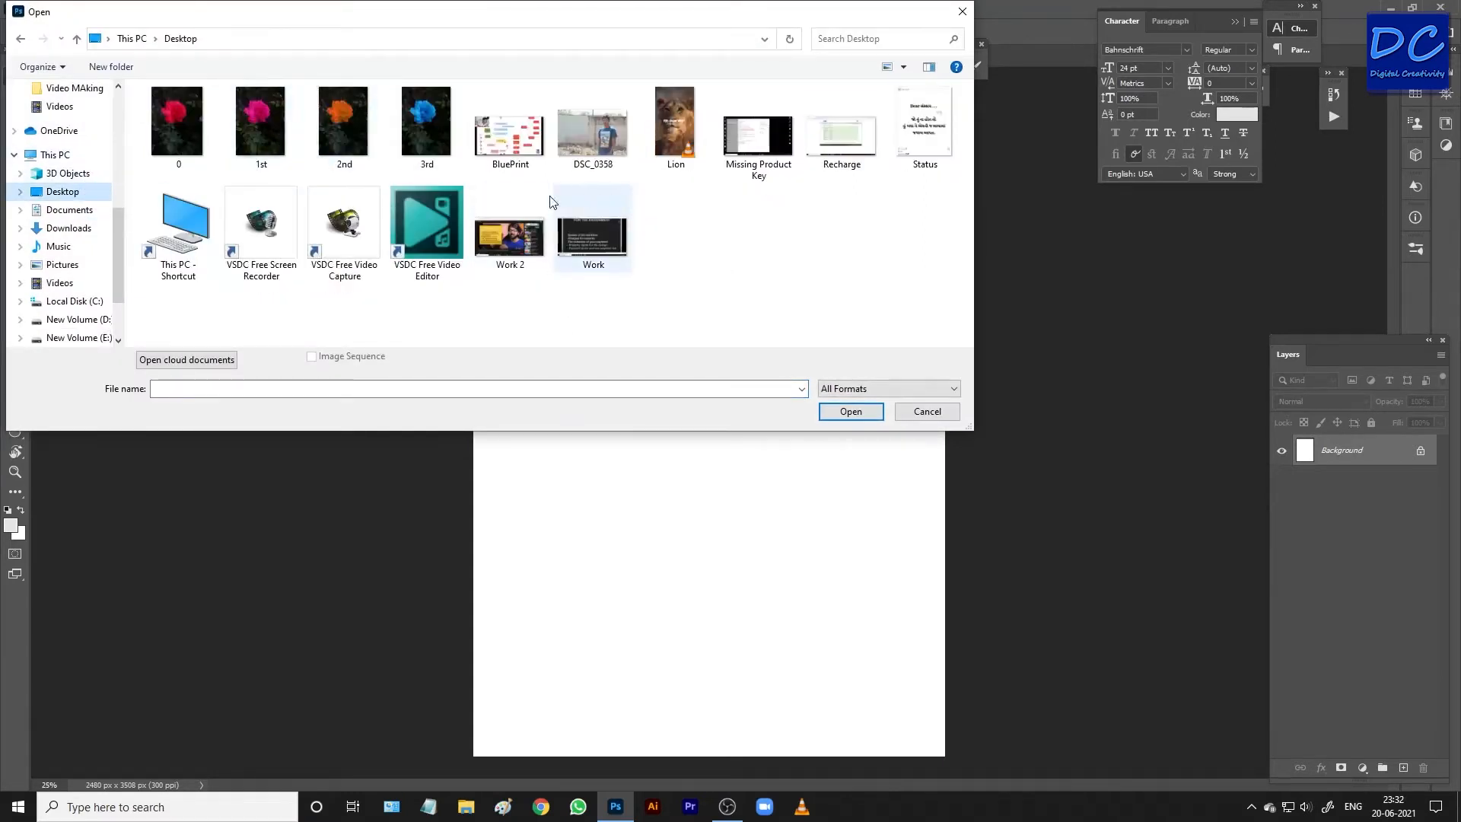
click(68, 228)
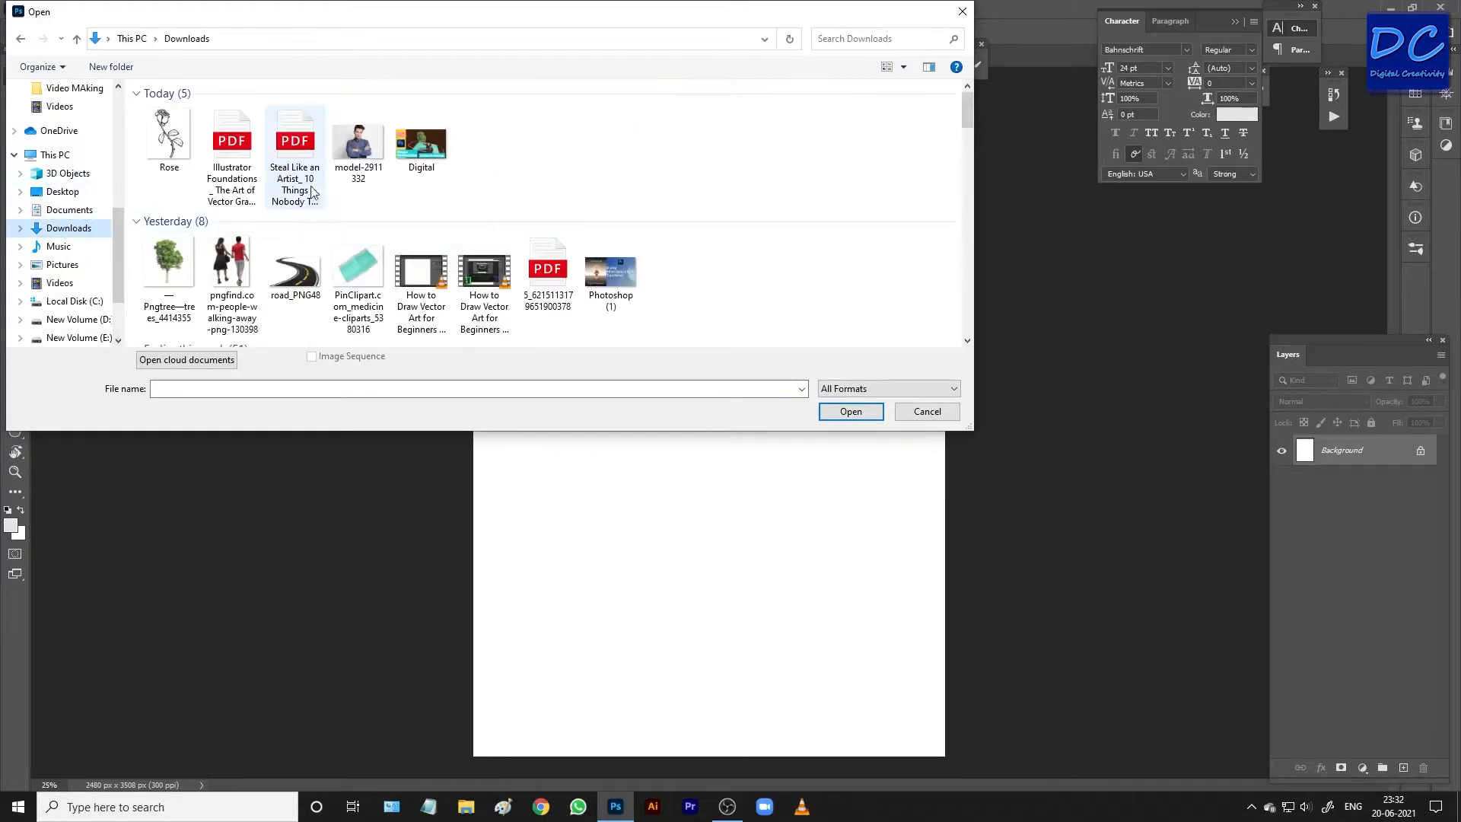
click(168, 137)
click(849, 412)
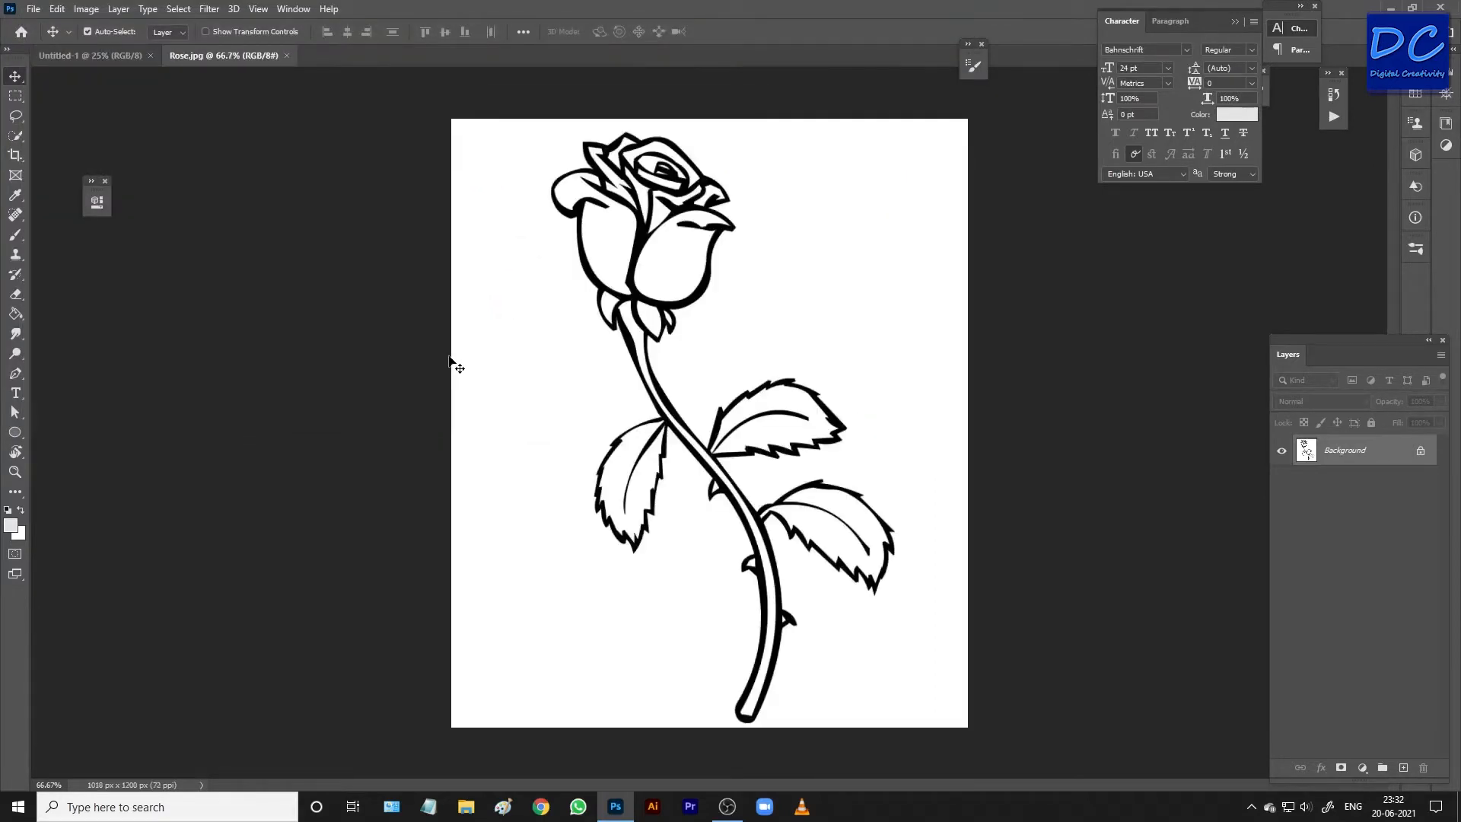
Step: Bring the rose drawing into the A4 document, enlarge it to about 258% and centre it on the page
drag(515, 232, 161, 77)
drag(715, 380, 728, 442)
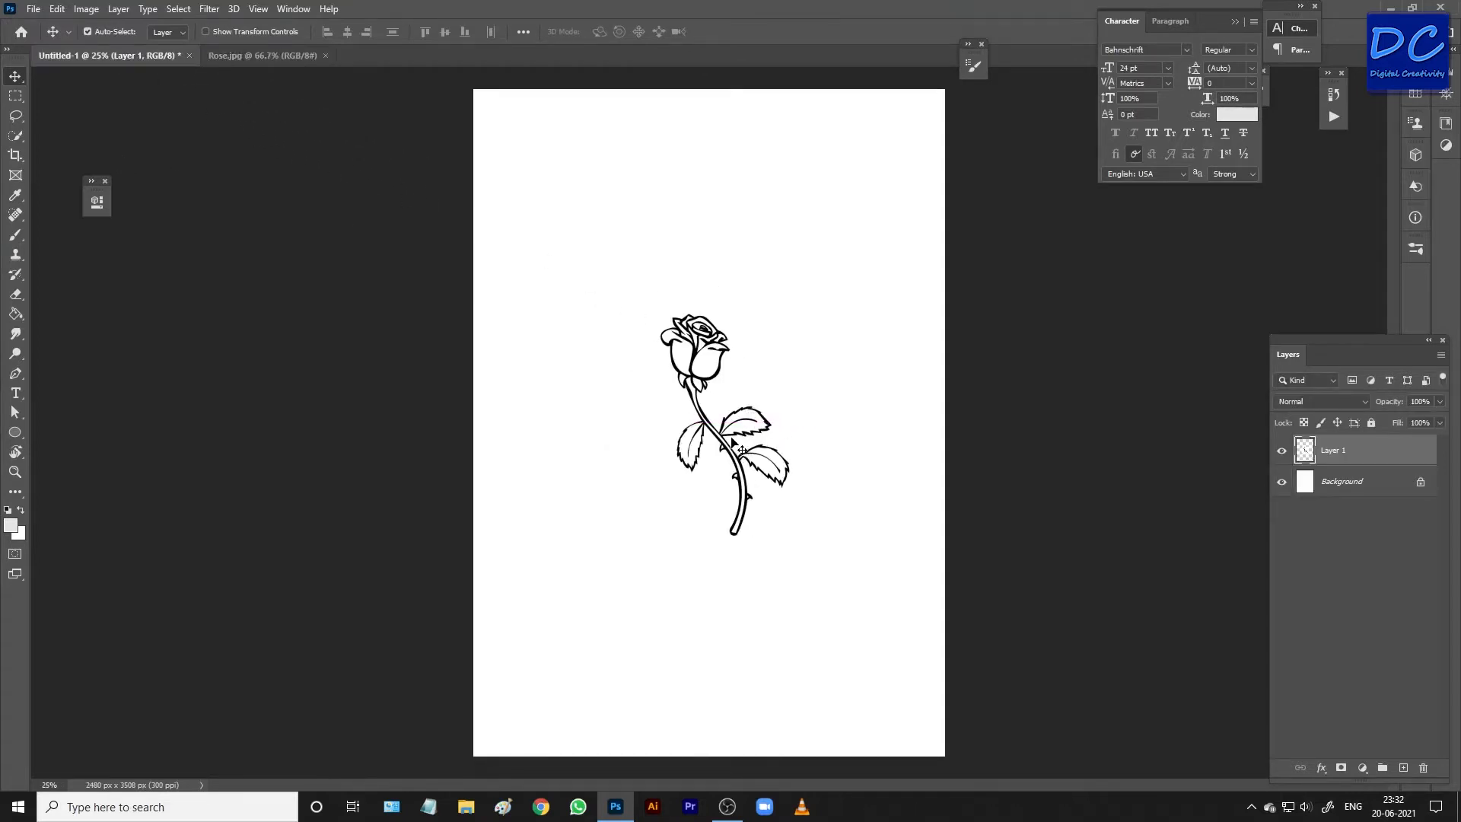
key(ctrl+t)
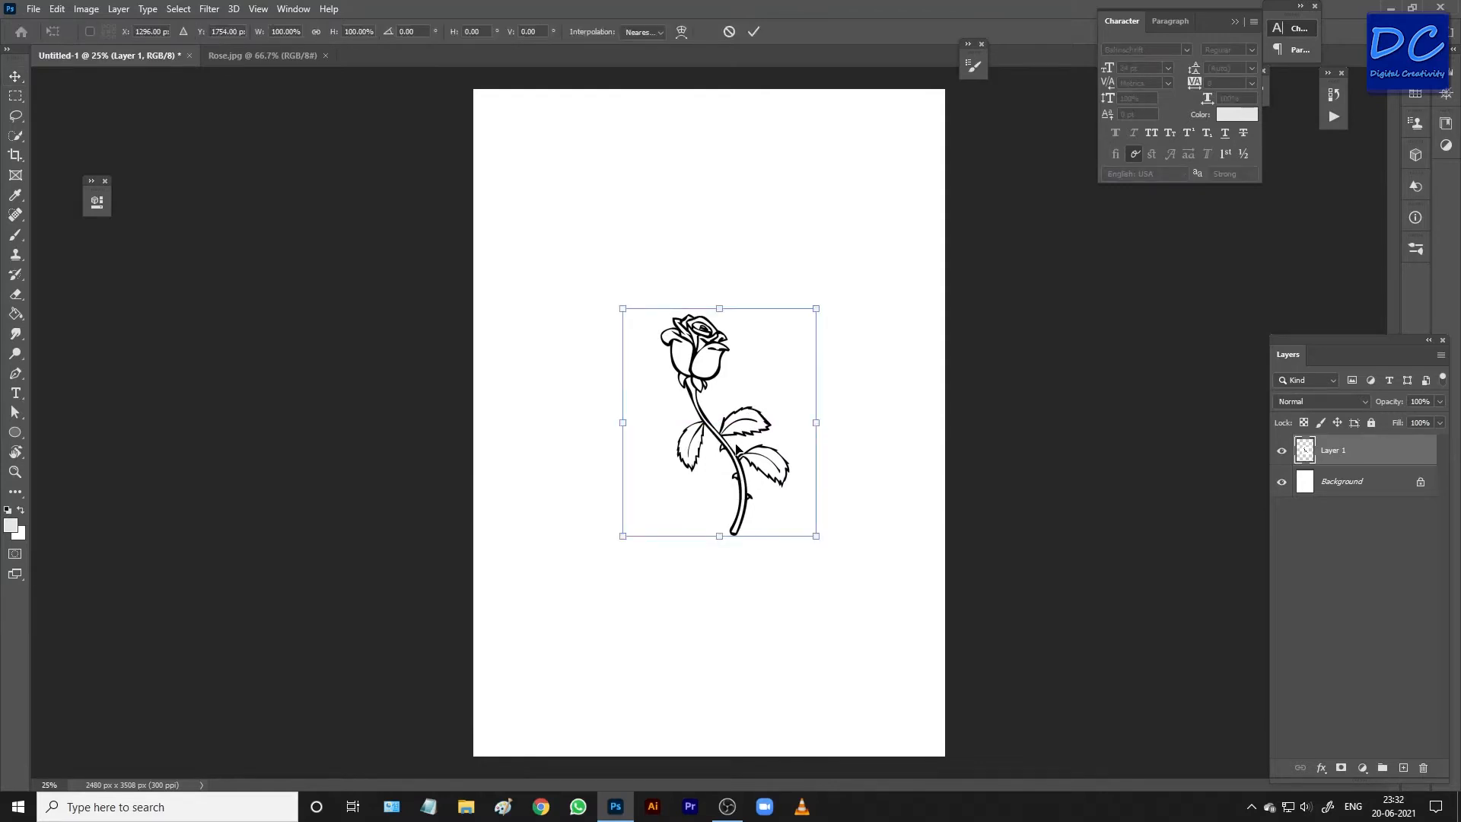
drag(816, 312, 945, 108)
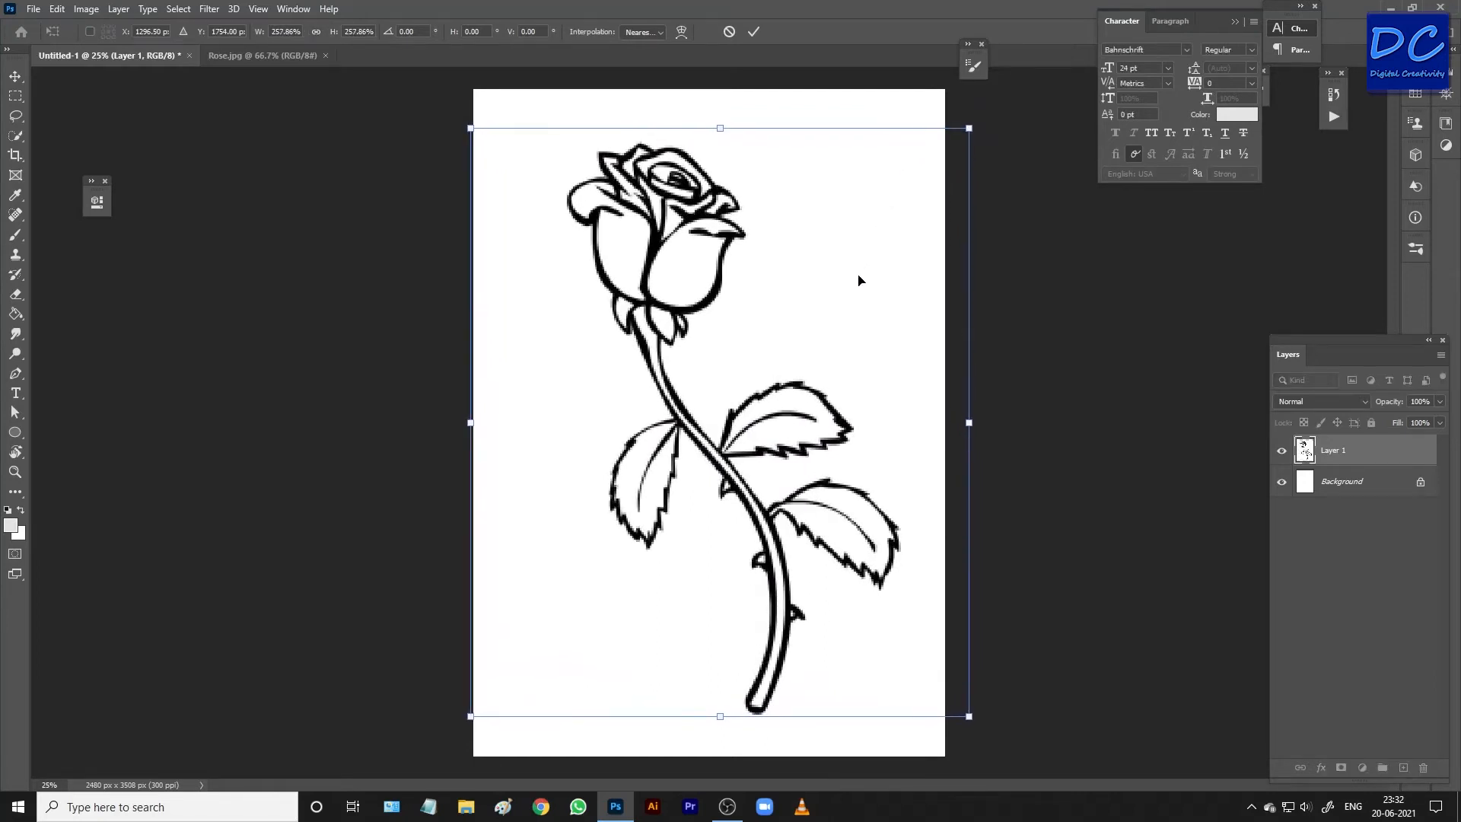
drag(847, 269, 826, 261)
key(Return)
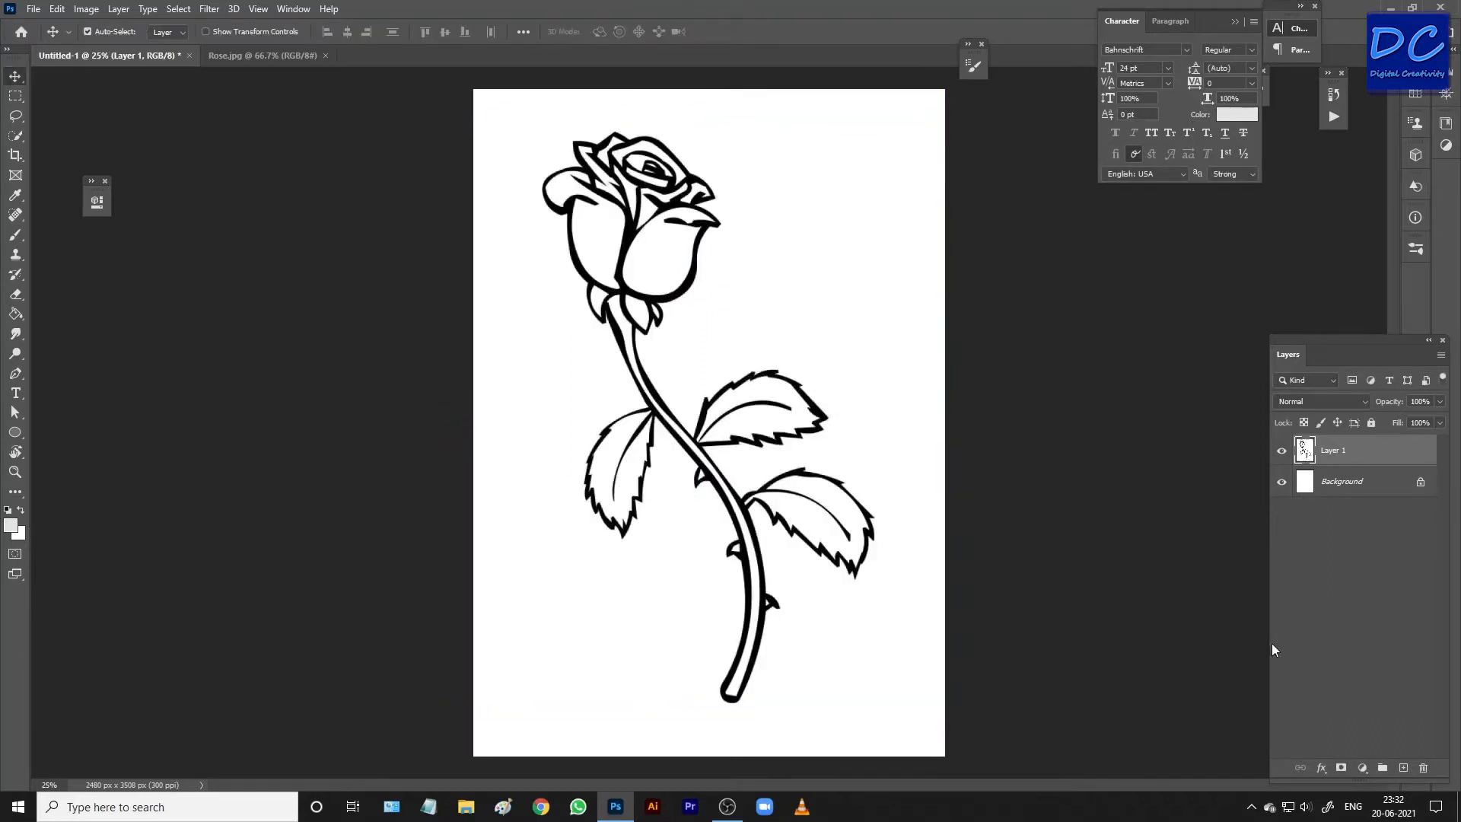
Step: Add a new layer above the rose drawing and set the foreground color to a bright pink
click(1402, 766)
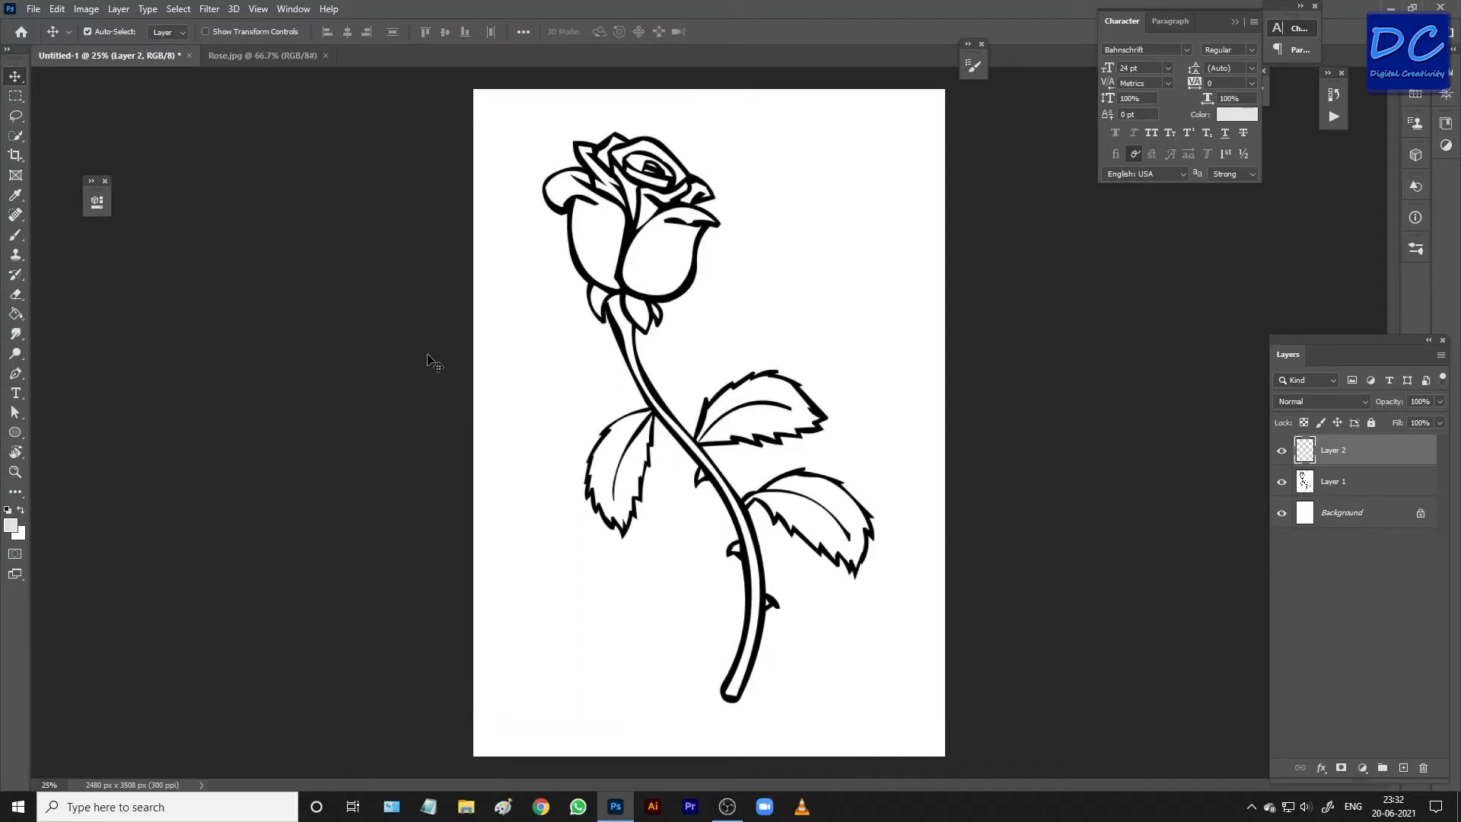
click(14, 532)
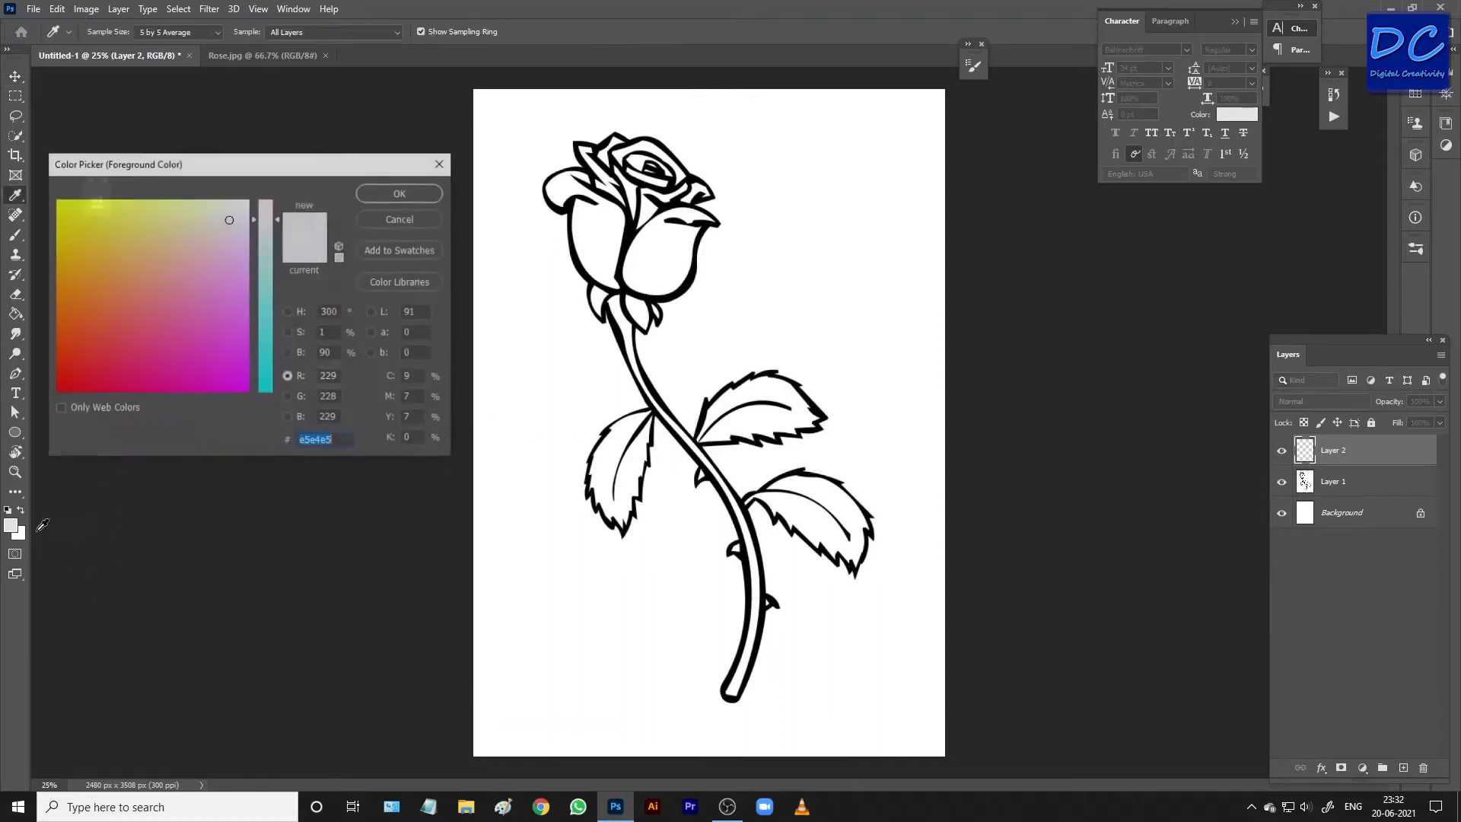
click(143, 334)
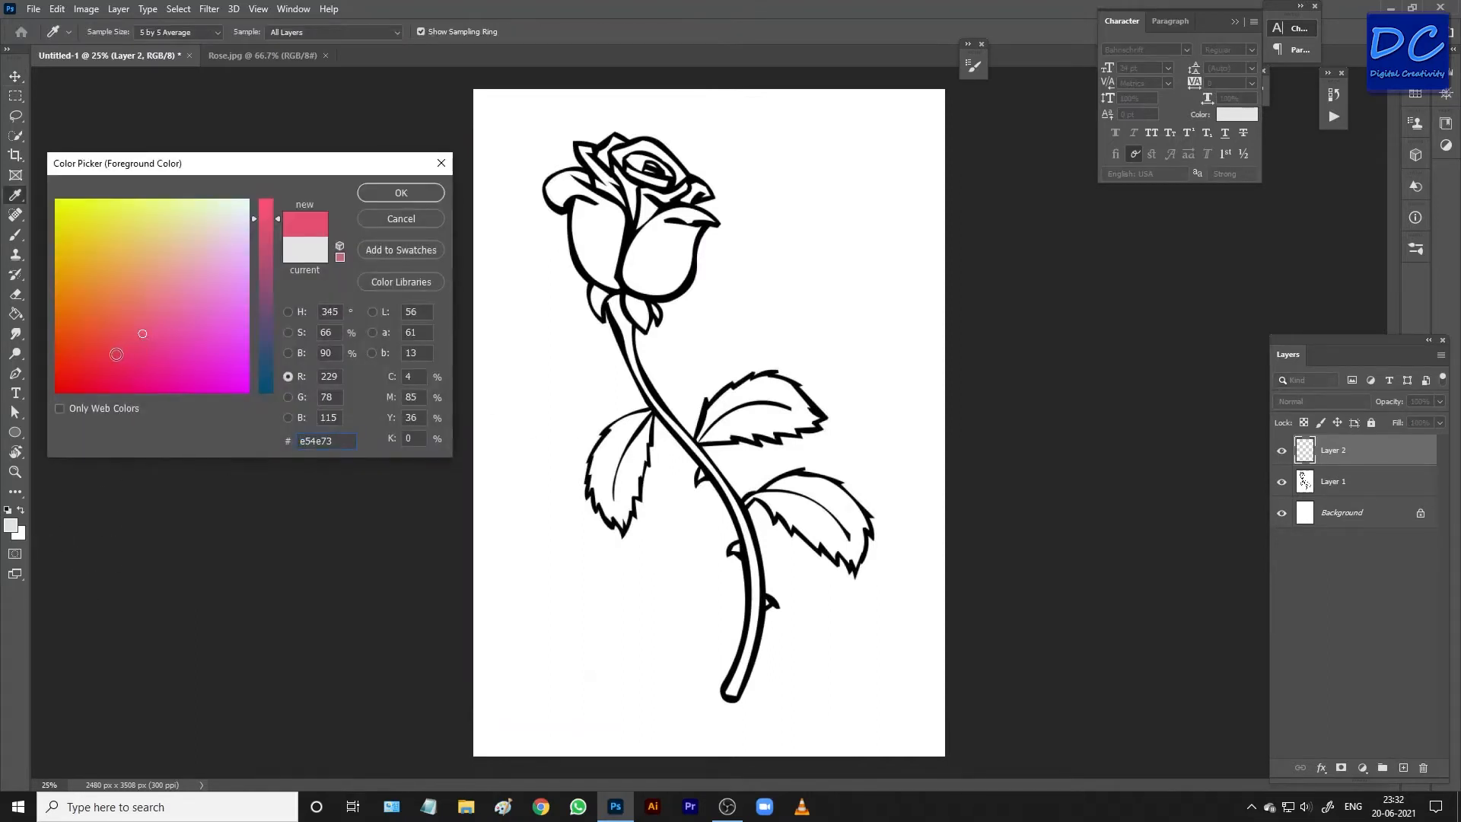
click(108, 347)
click(119, 314)
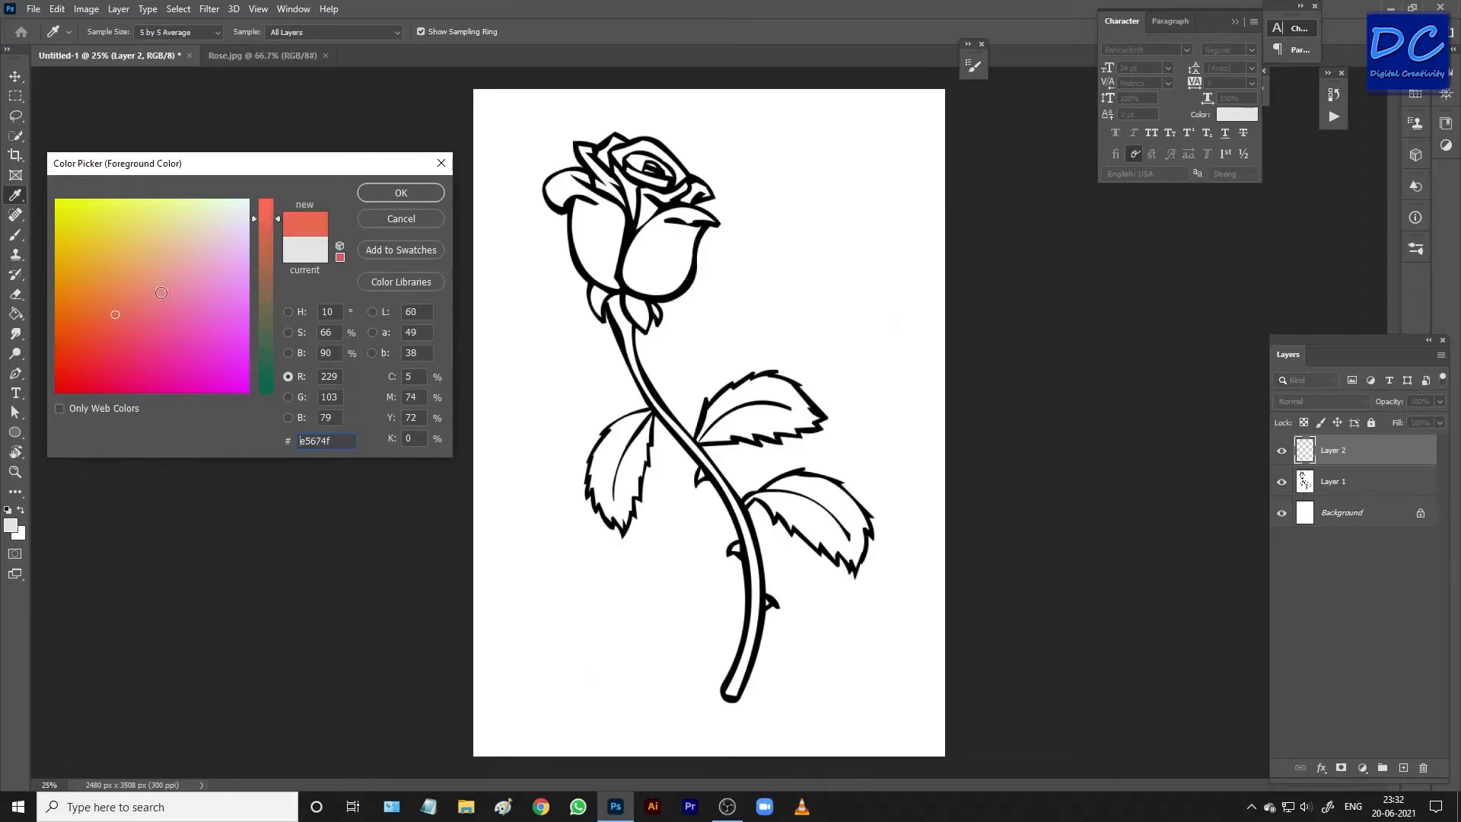
drag(266, 225, 268, 163)
drag(134, 336, 109, 347)
click(142, 335)
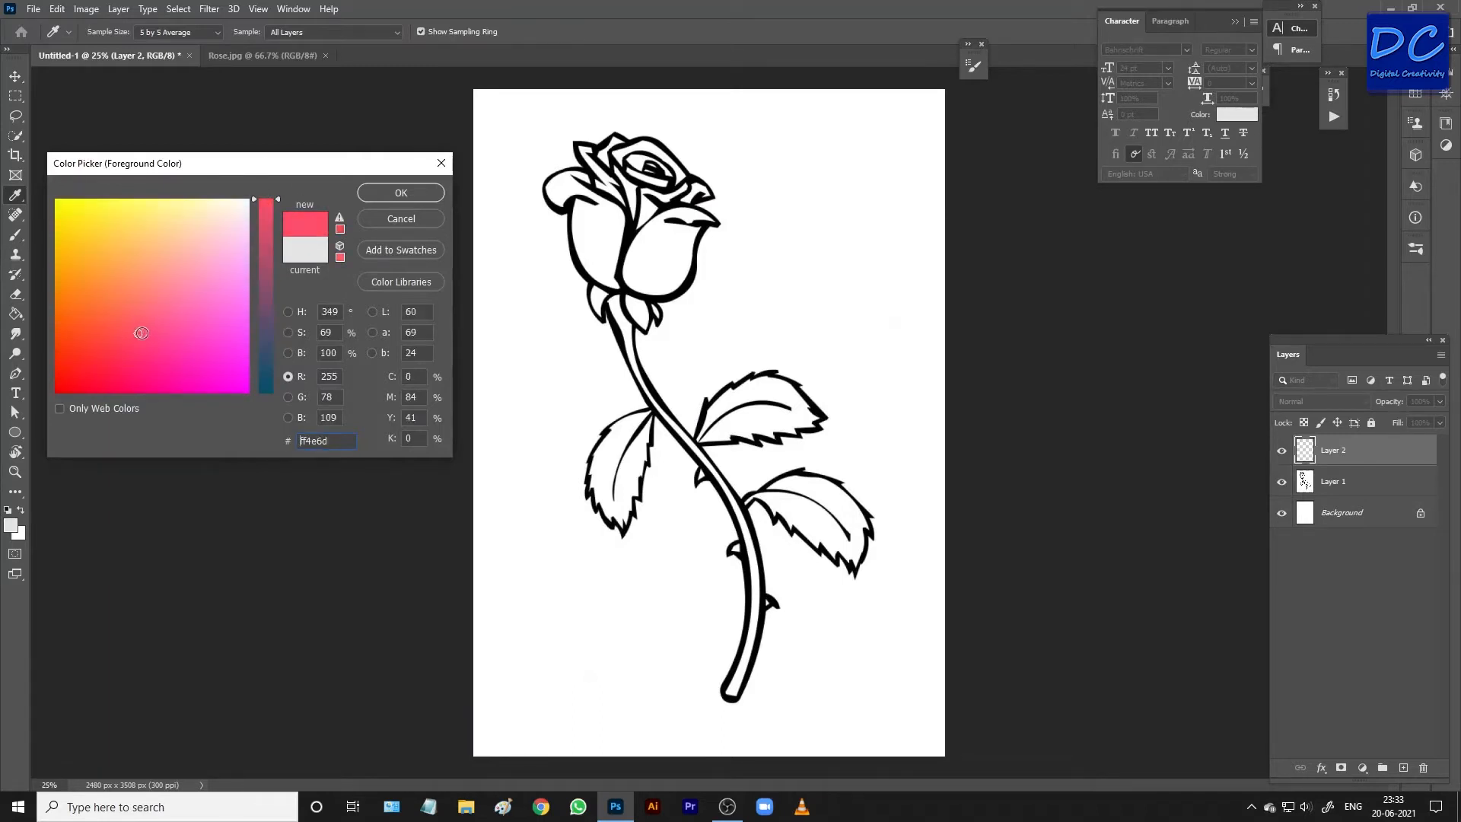
click(170, 329)
click(191, 321)
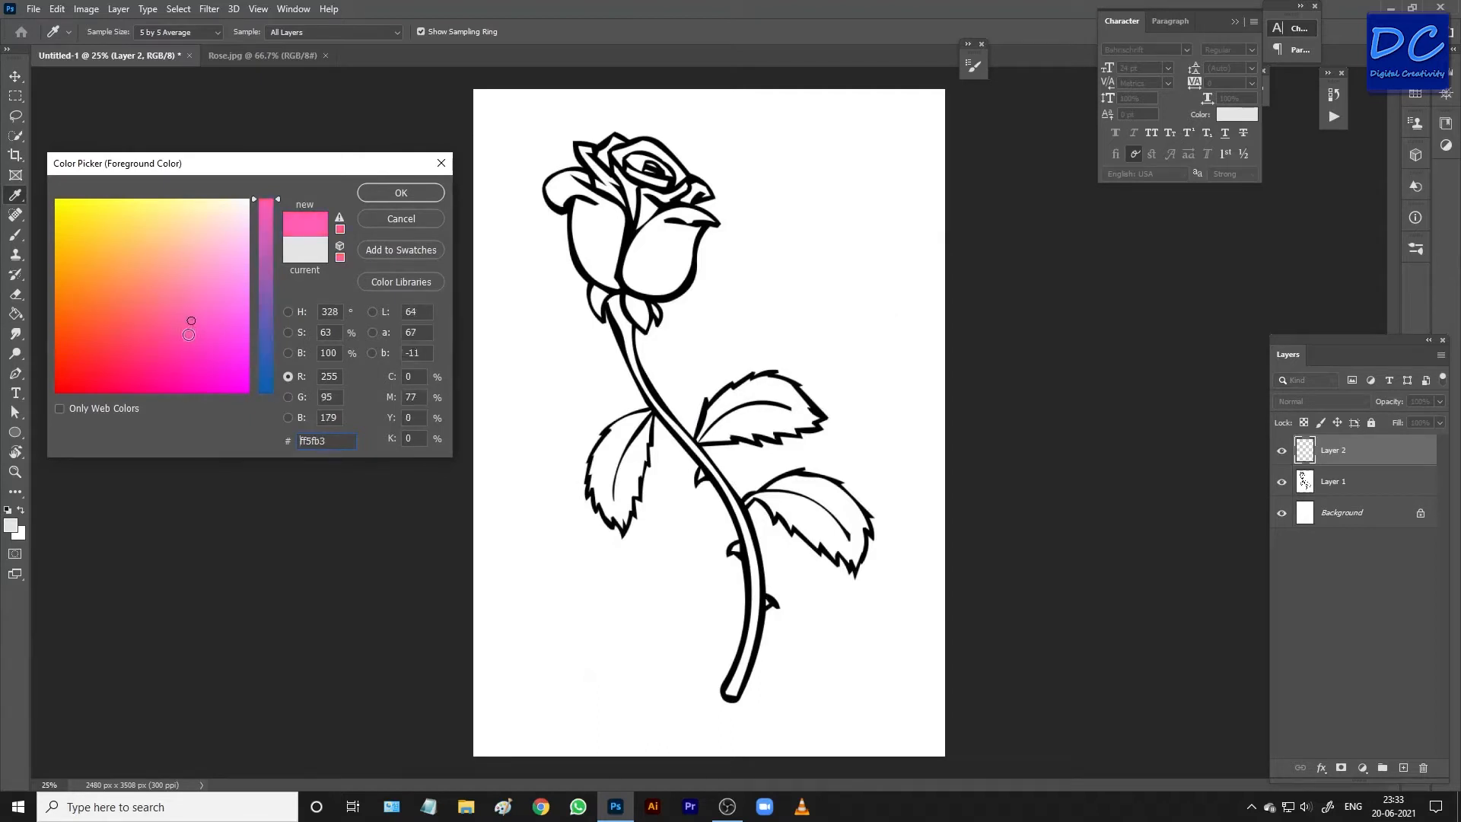
click(202, 303)
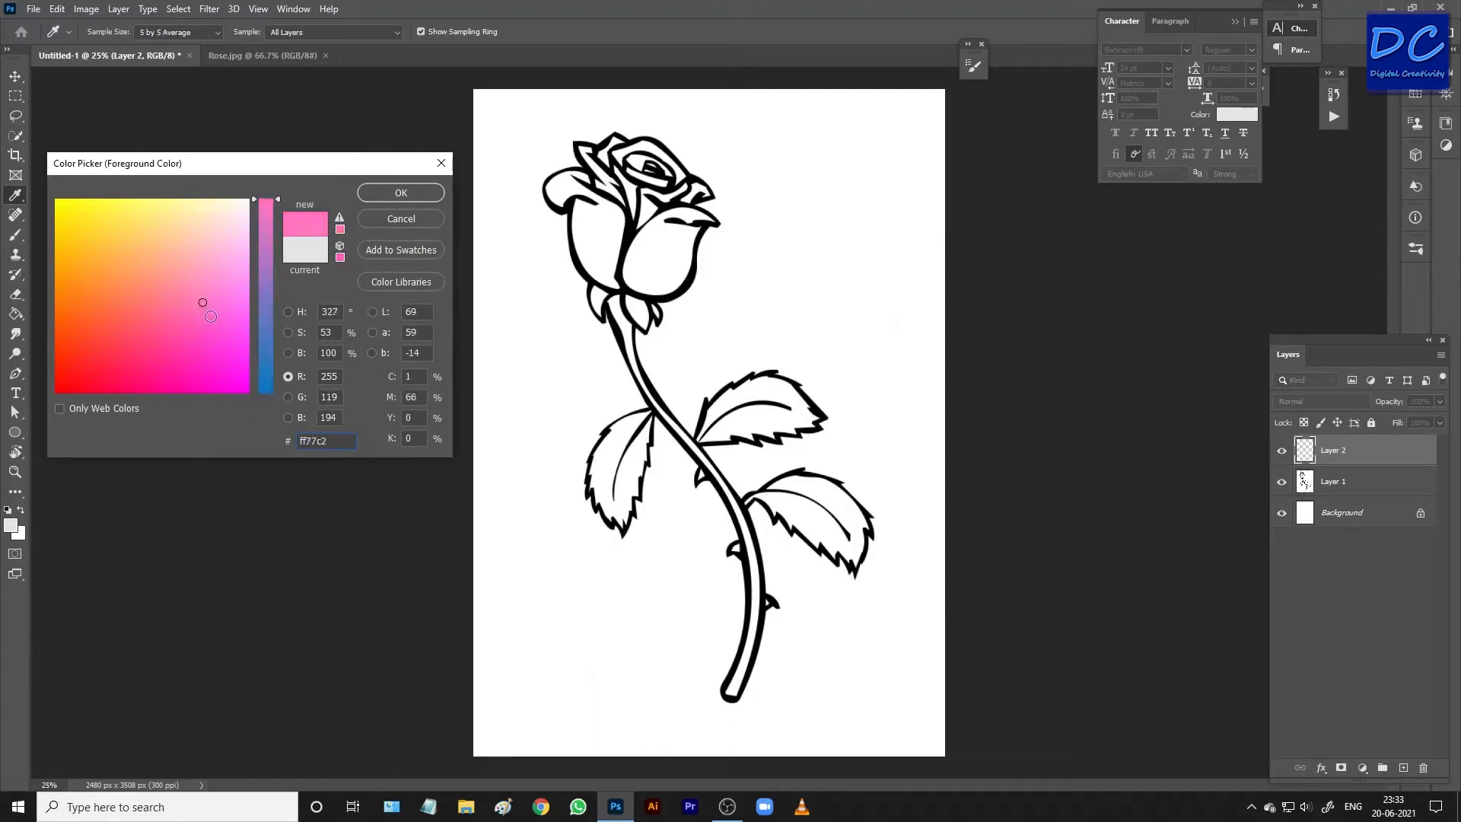
click(203, 317)
click(399, 195)
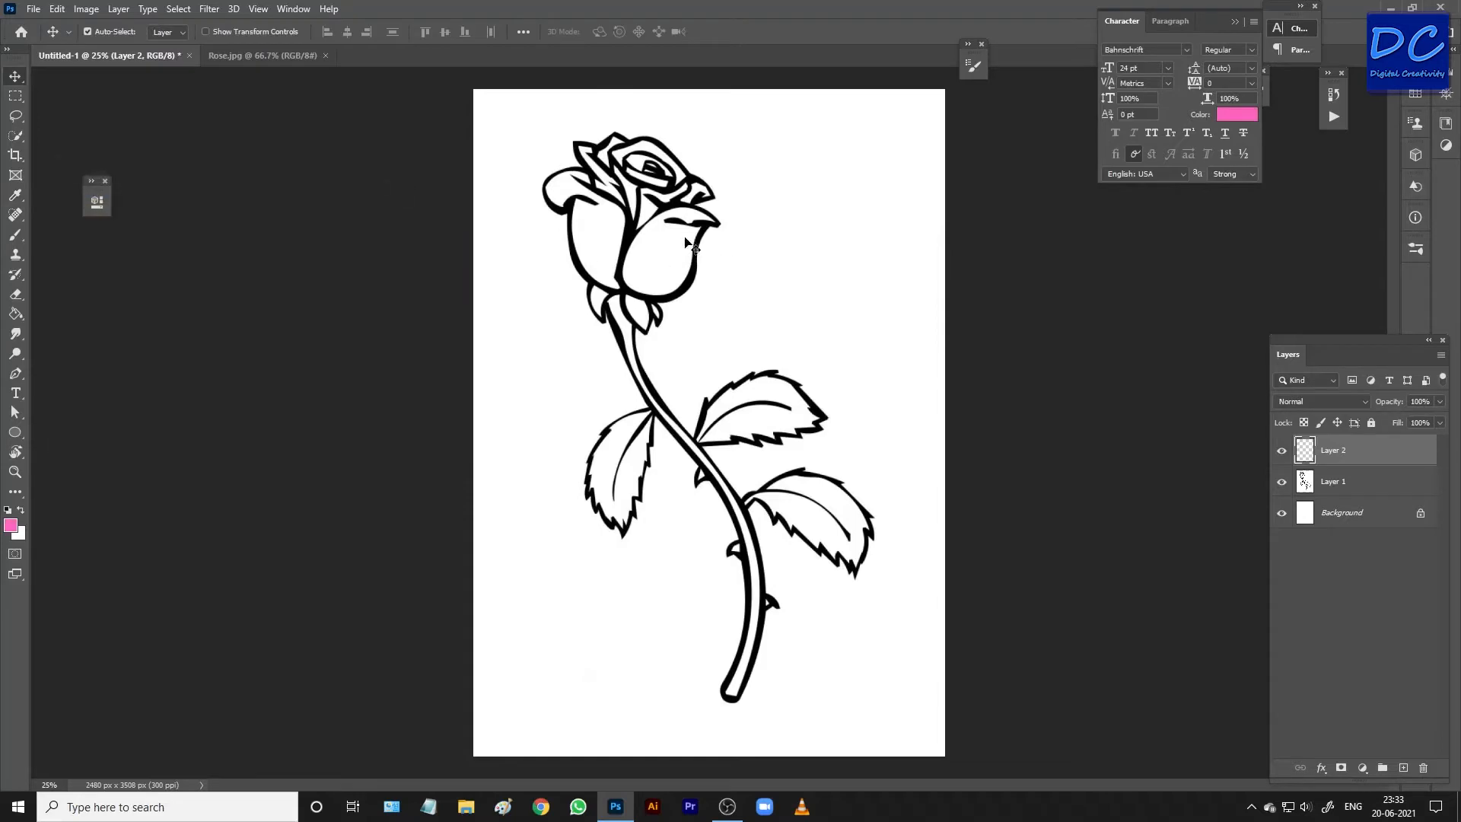
Step: Reorder the layers so that the empty Layer 2 sits directly below the rose drawing's Layer 1
scroll(641, 258, up, 5)
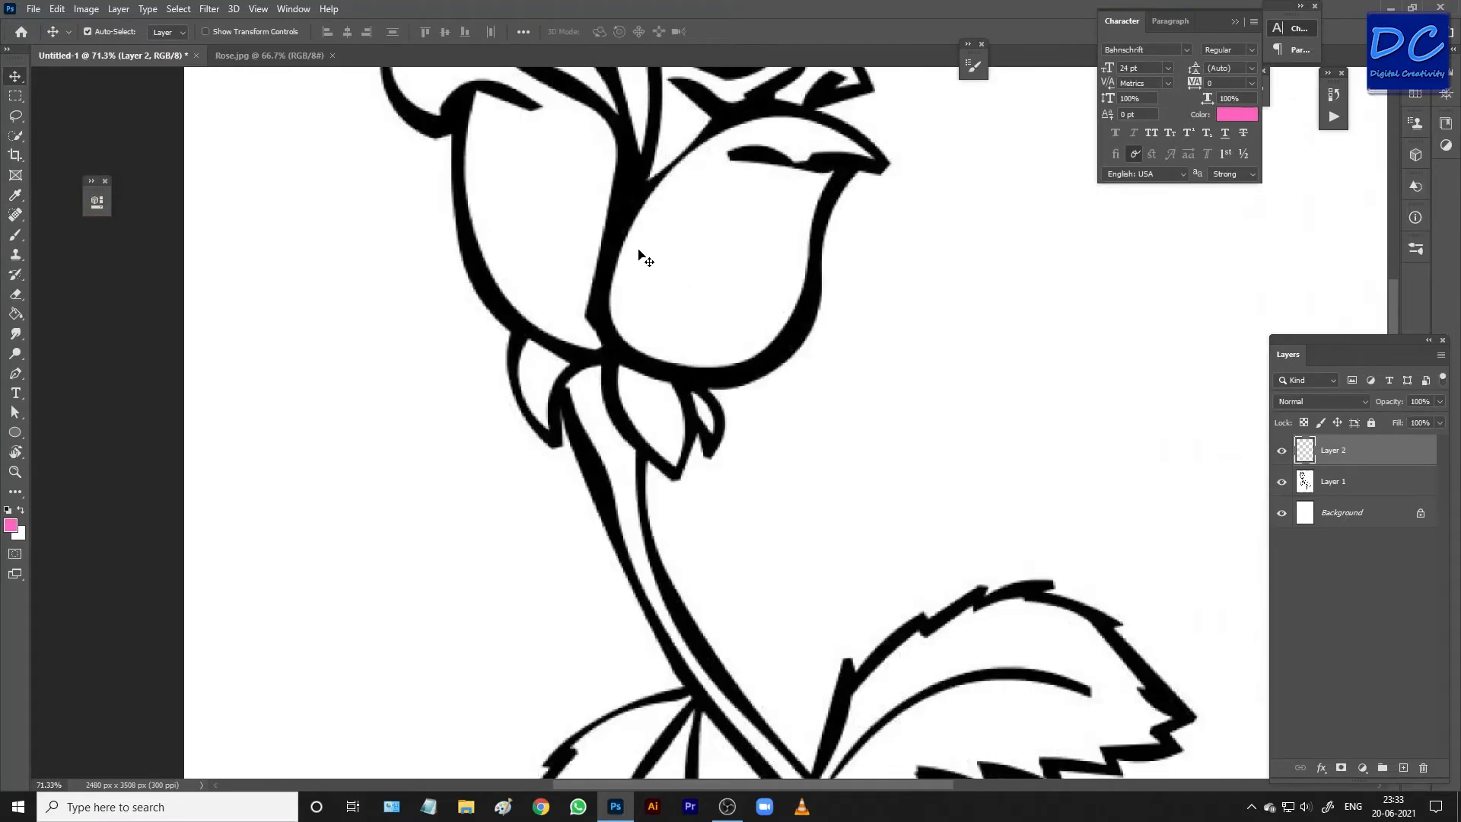
drag(668, 224, 660, 366)
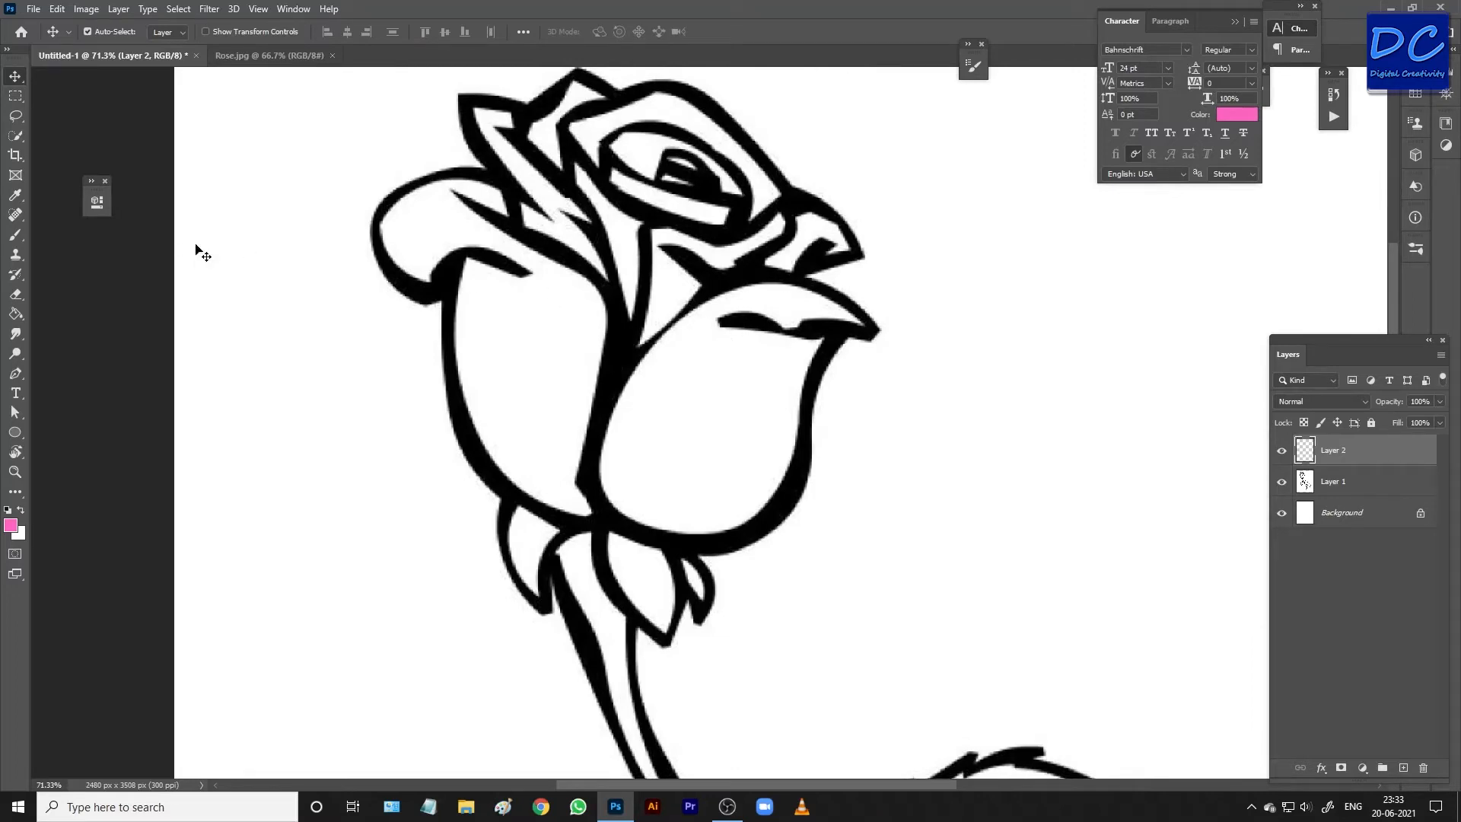
click(1346, 480)
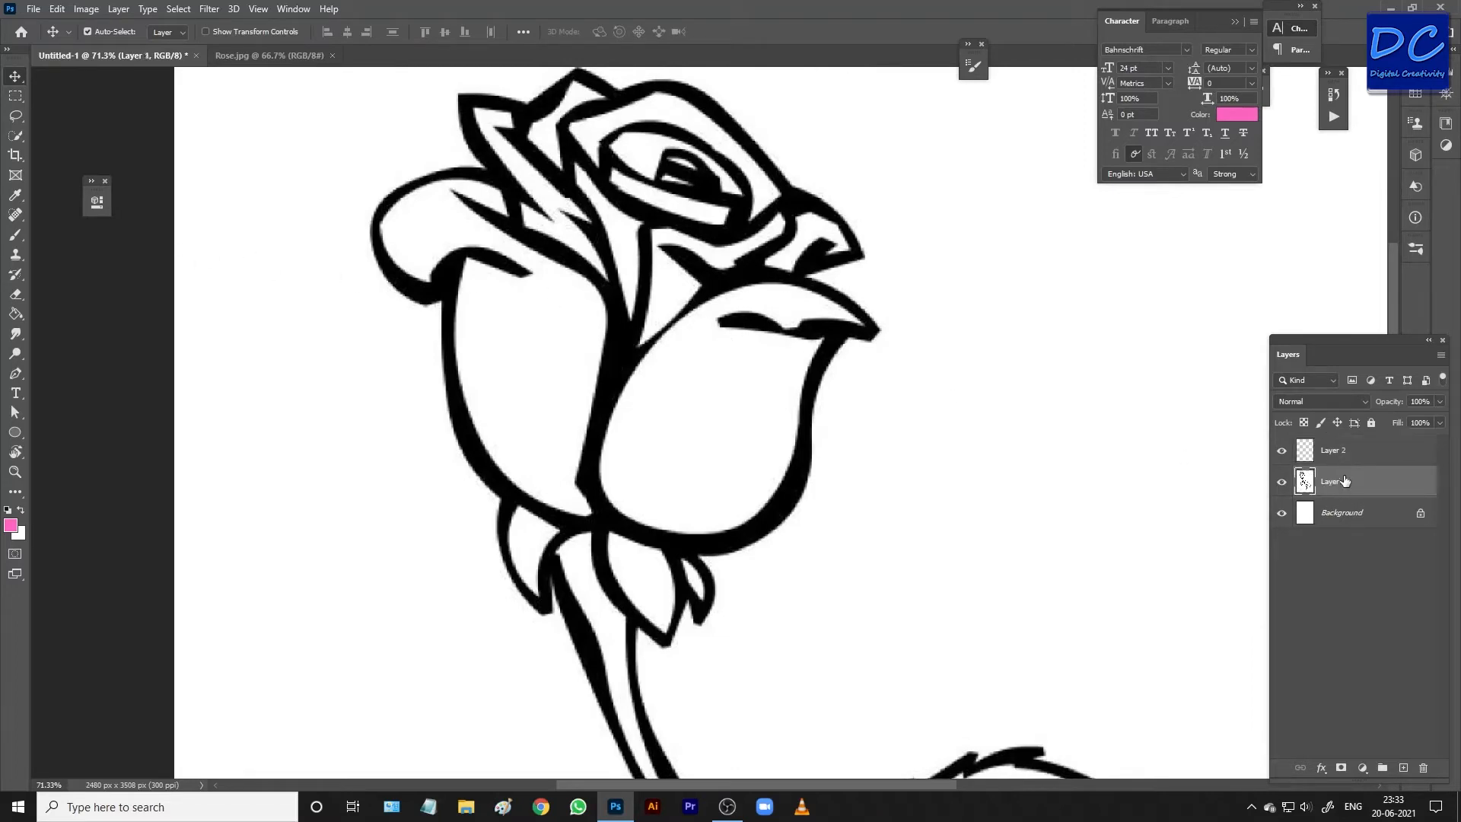
drag(1347, 451, 1342, 493)
Step: Make the rose drawing's layer active and switch to the Magic Wand tool
click(1328, 453)
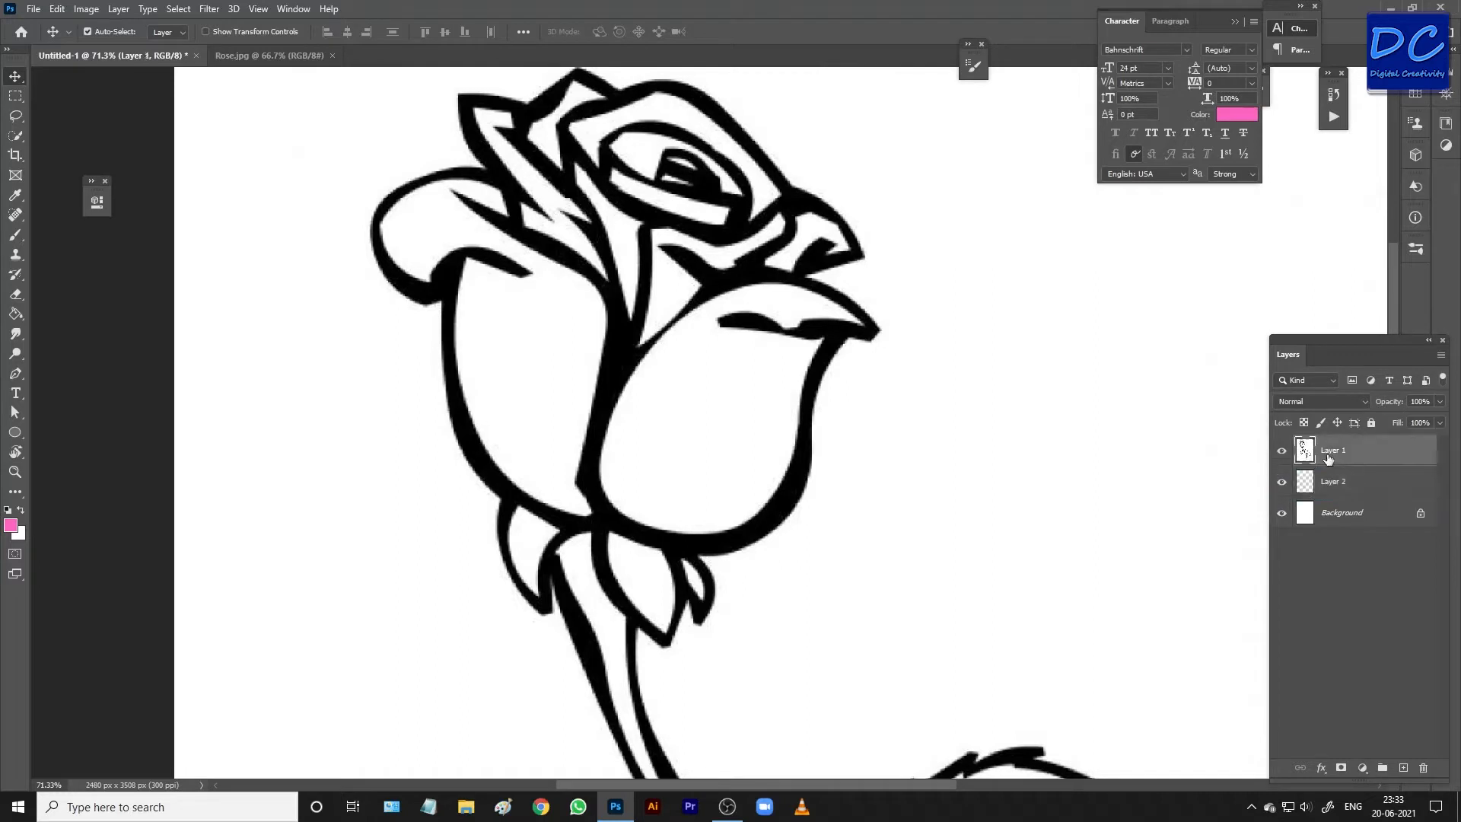
click(17, 137)
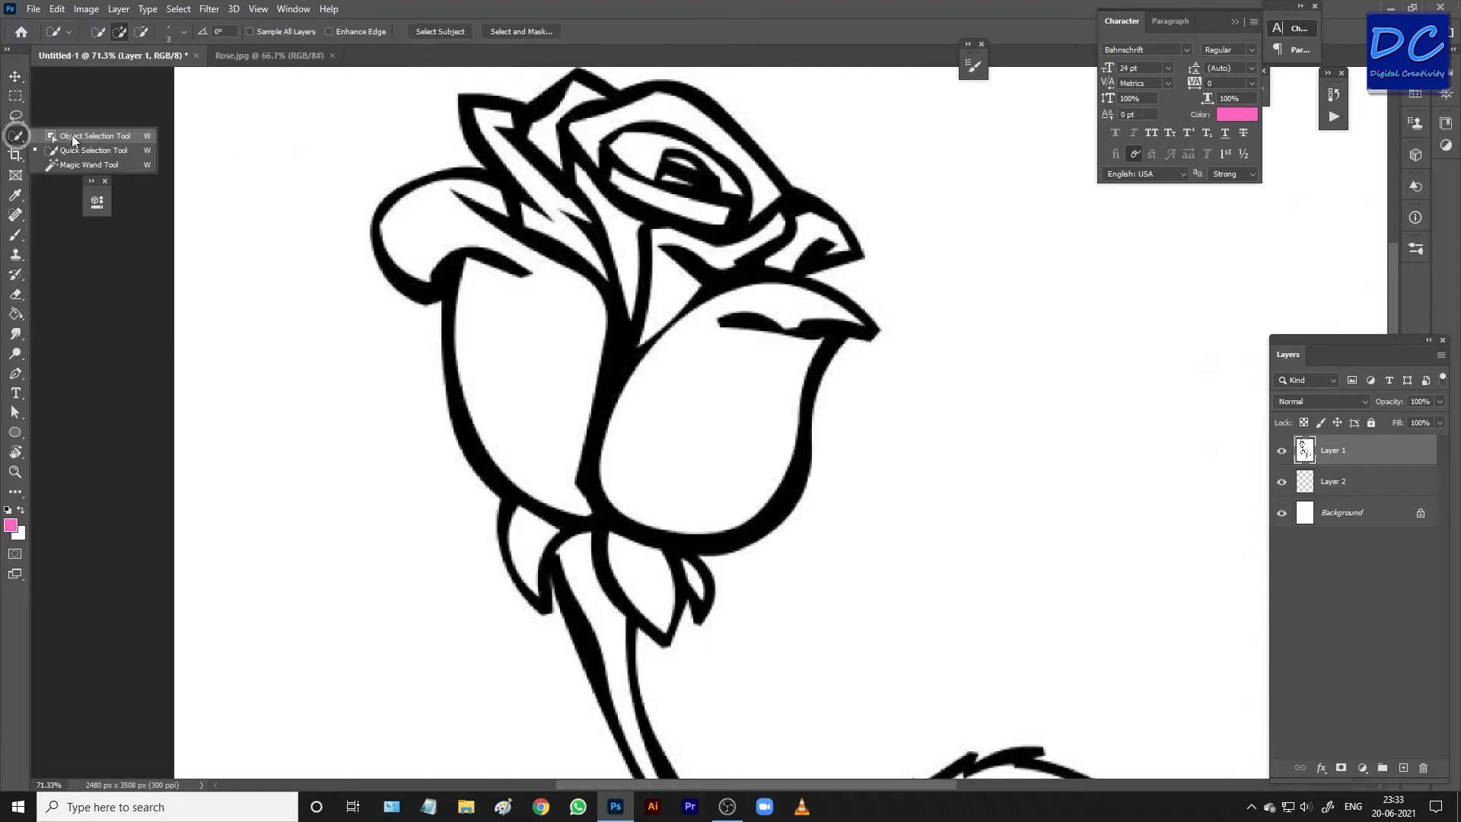
click(85, 165)
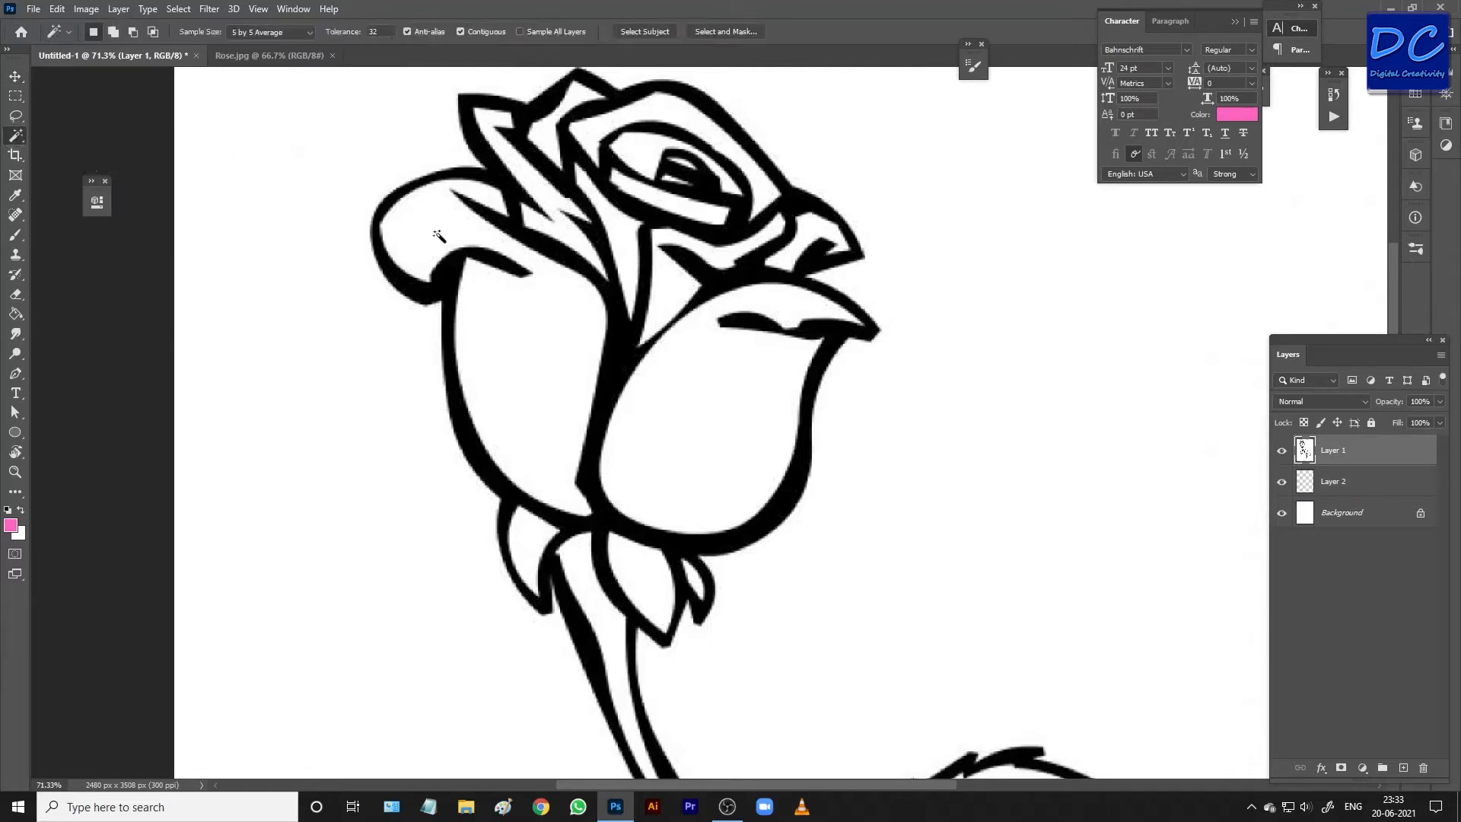
Step: Try to select the white petal areas of the rose flower with the Magic Wand
click(537, 340)
click(709, 396)
click(549, 173)
click(653, 160)
click(670, 181)
click(788, 261)
shift+click(715, 188)
shift+click(727, 193)
shift+click(688, 183)
key(shift)
key(shift)
key(shift)
key(shift)
key(shift)
key(shift)
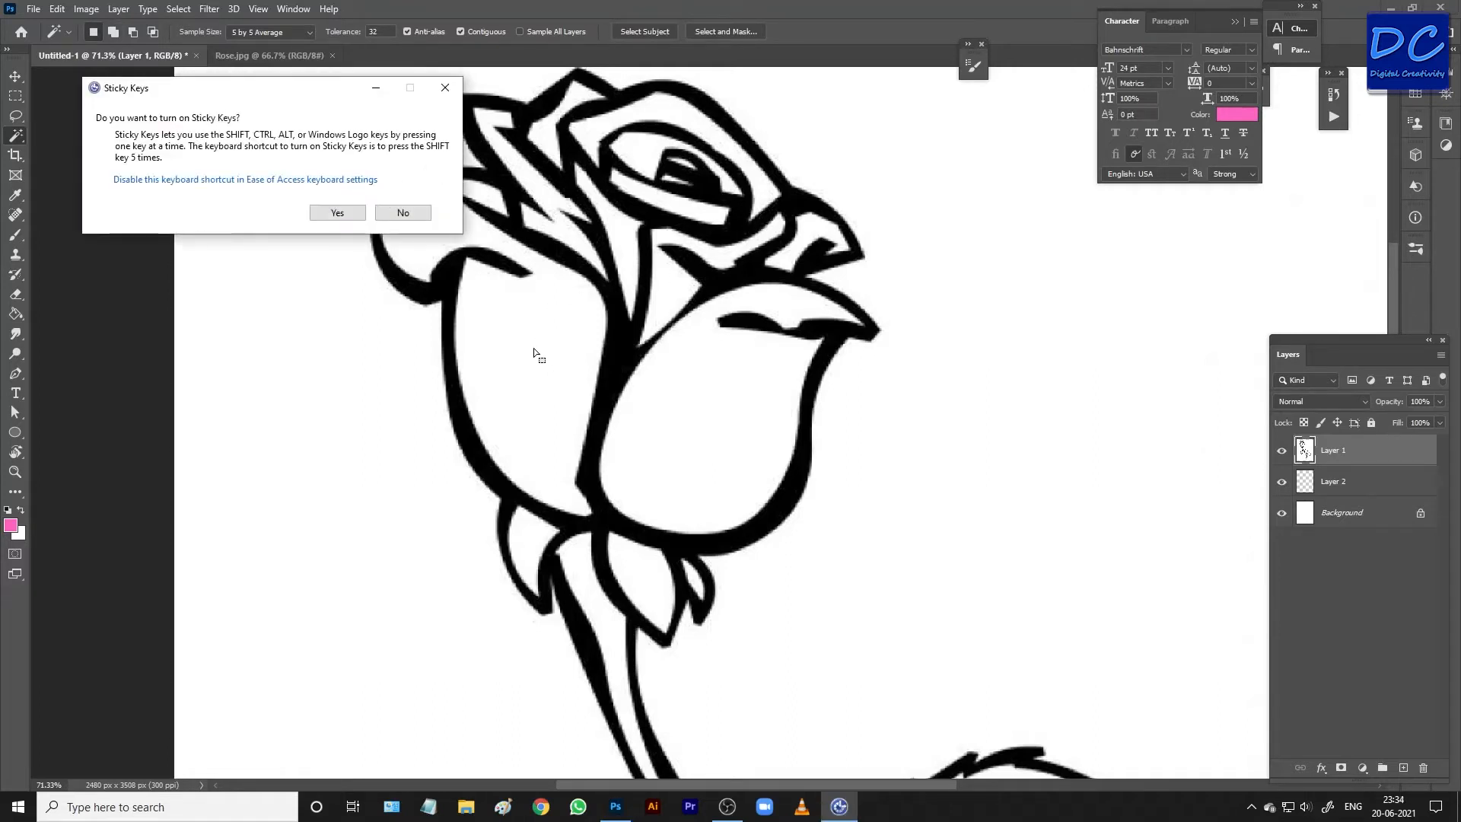
click(445, 88)
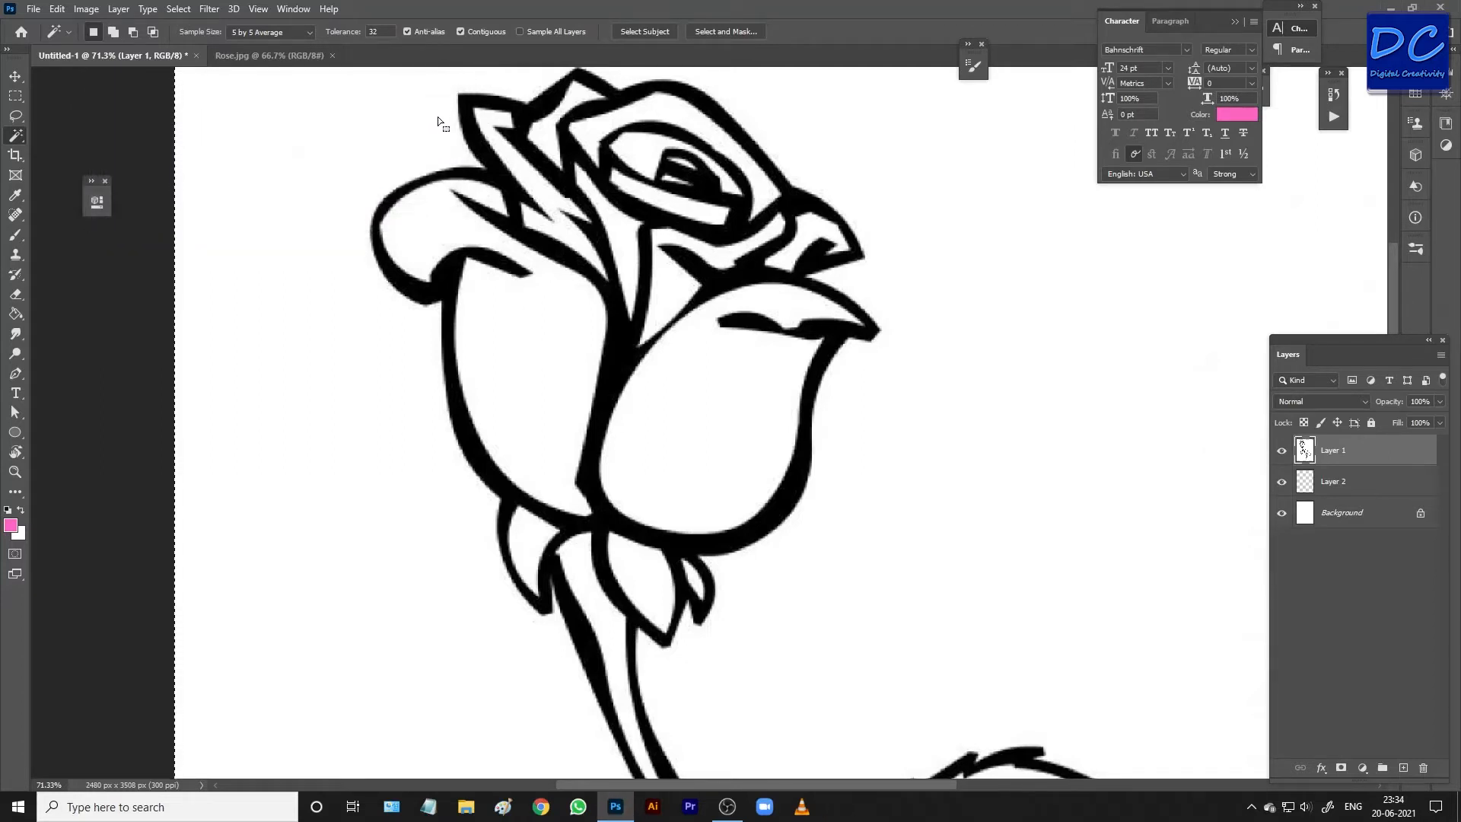
key(shift)
key(shift)
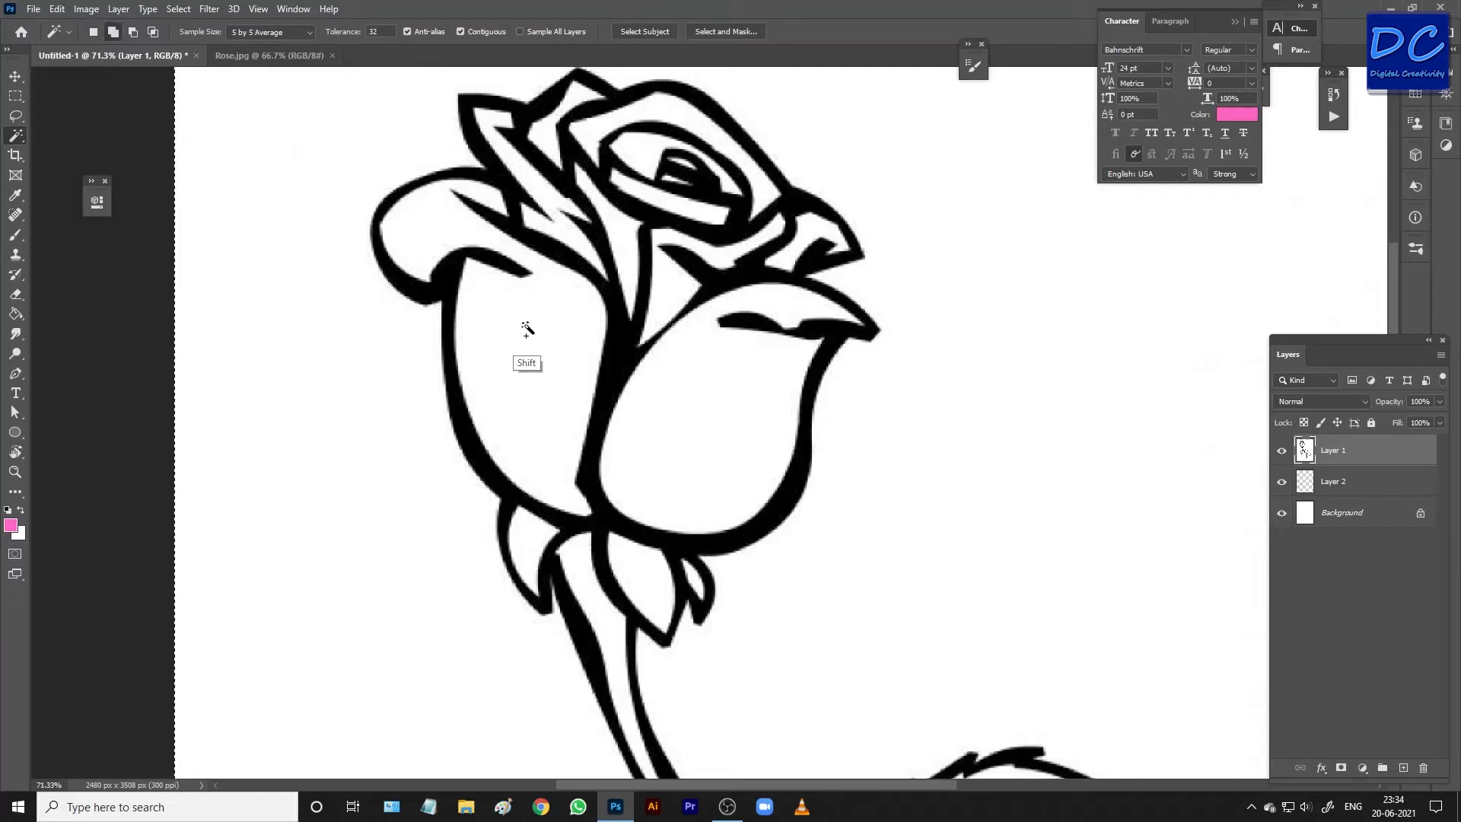
key(shift)
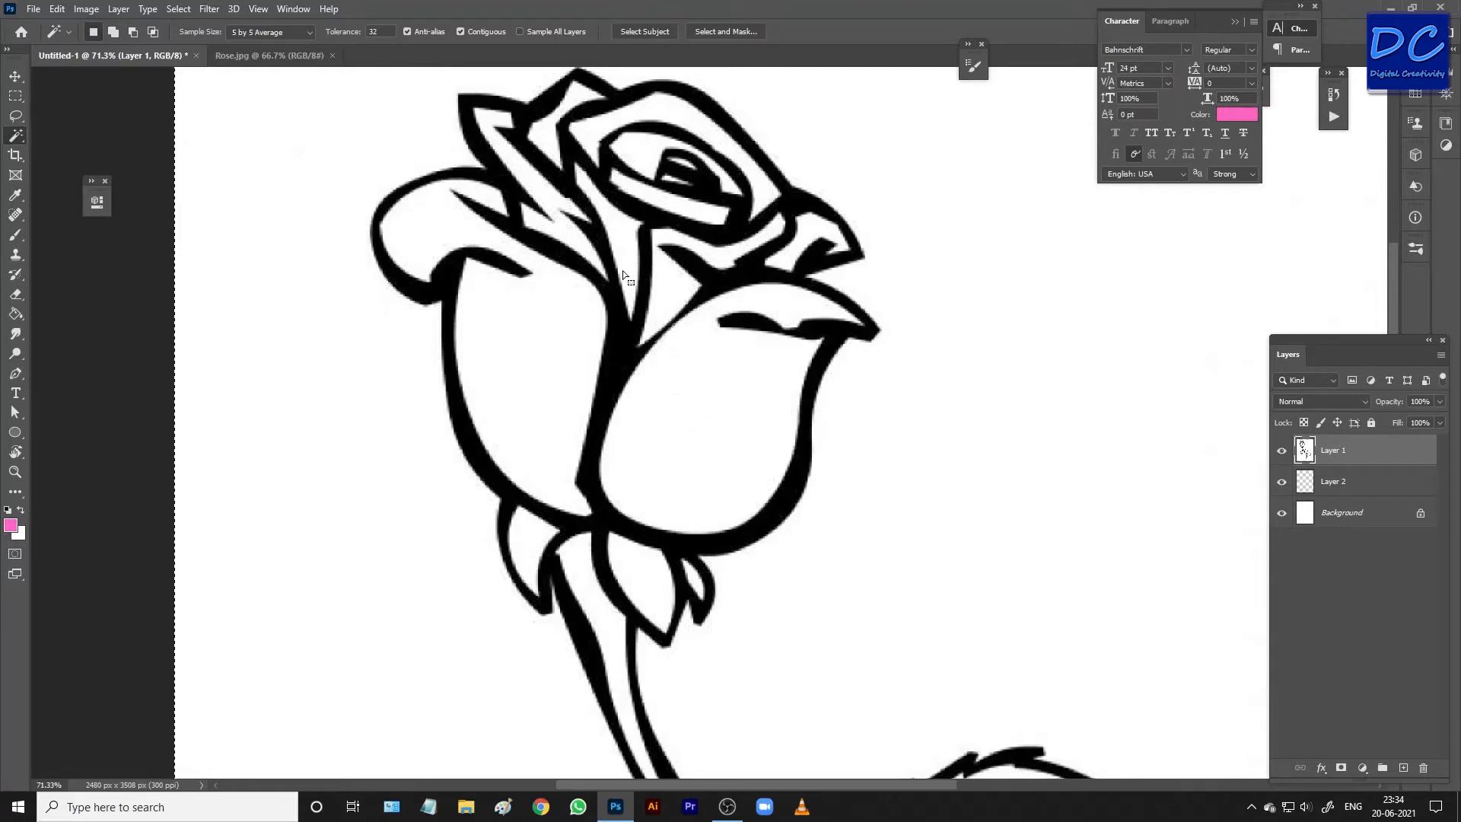
key(ctrl)
Step: Select the large lower petals and the upper outer petals of the rose with the Magic Wand as one combined selection
click(542, 318)
shift+click(680, 359)
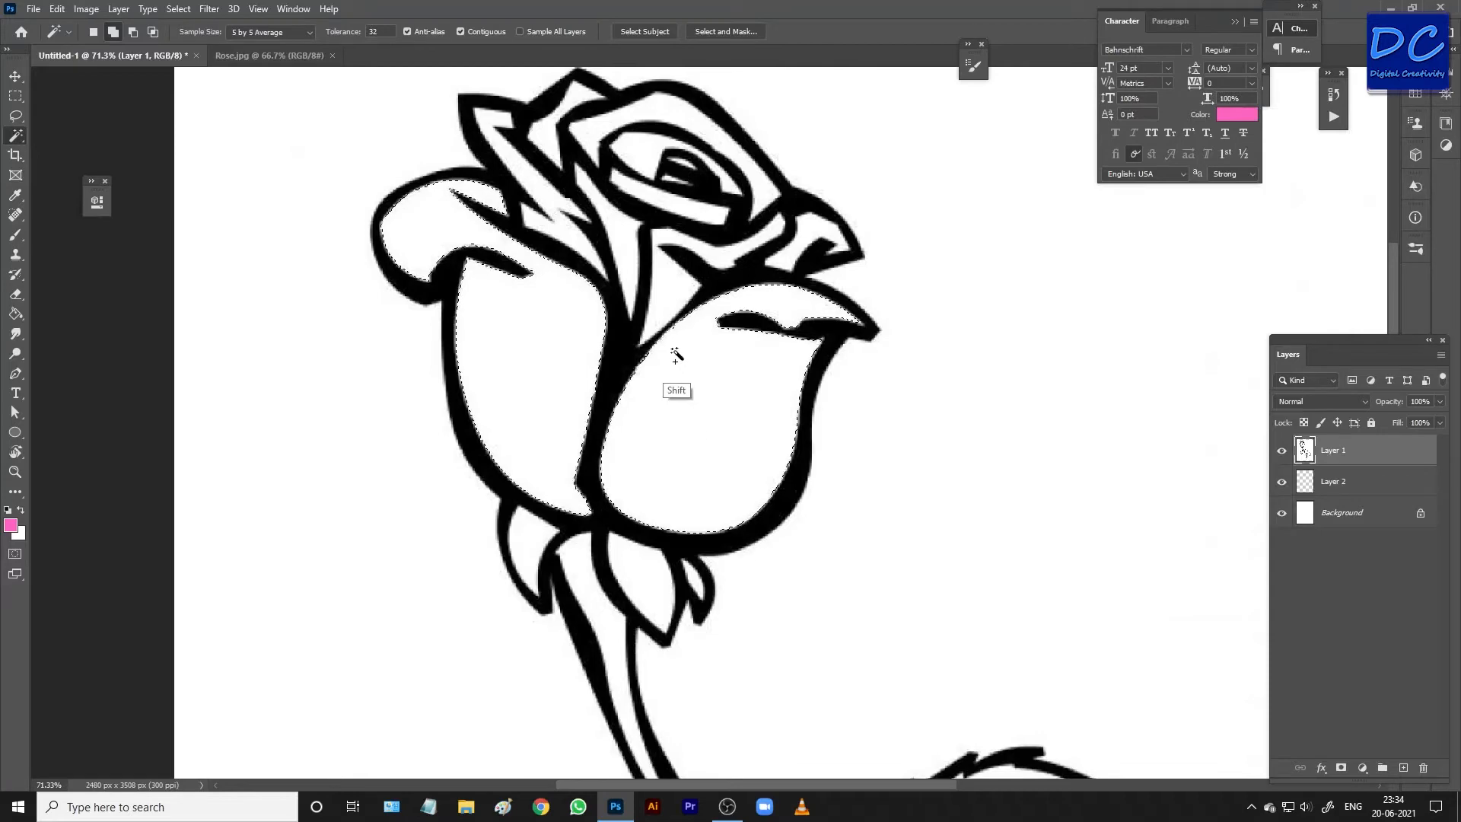
shift+click(636, 293)
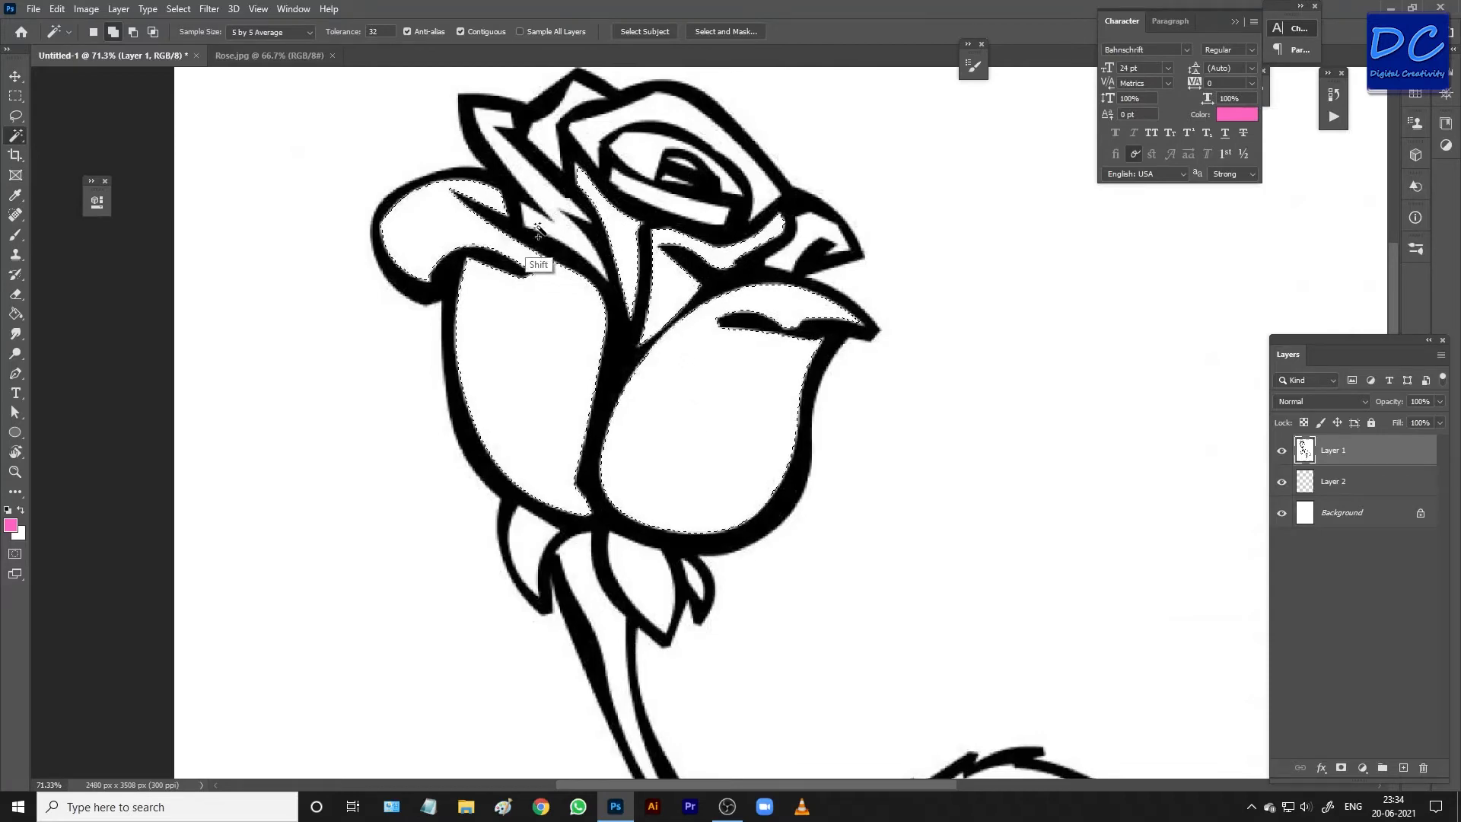
shift+click(553, 149)
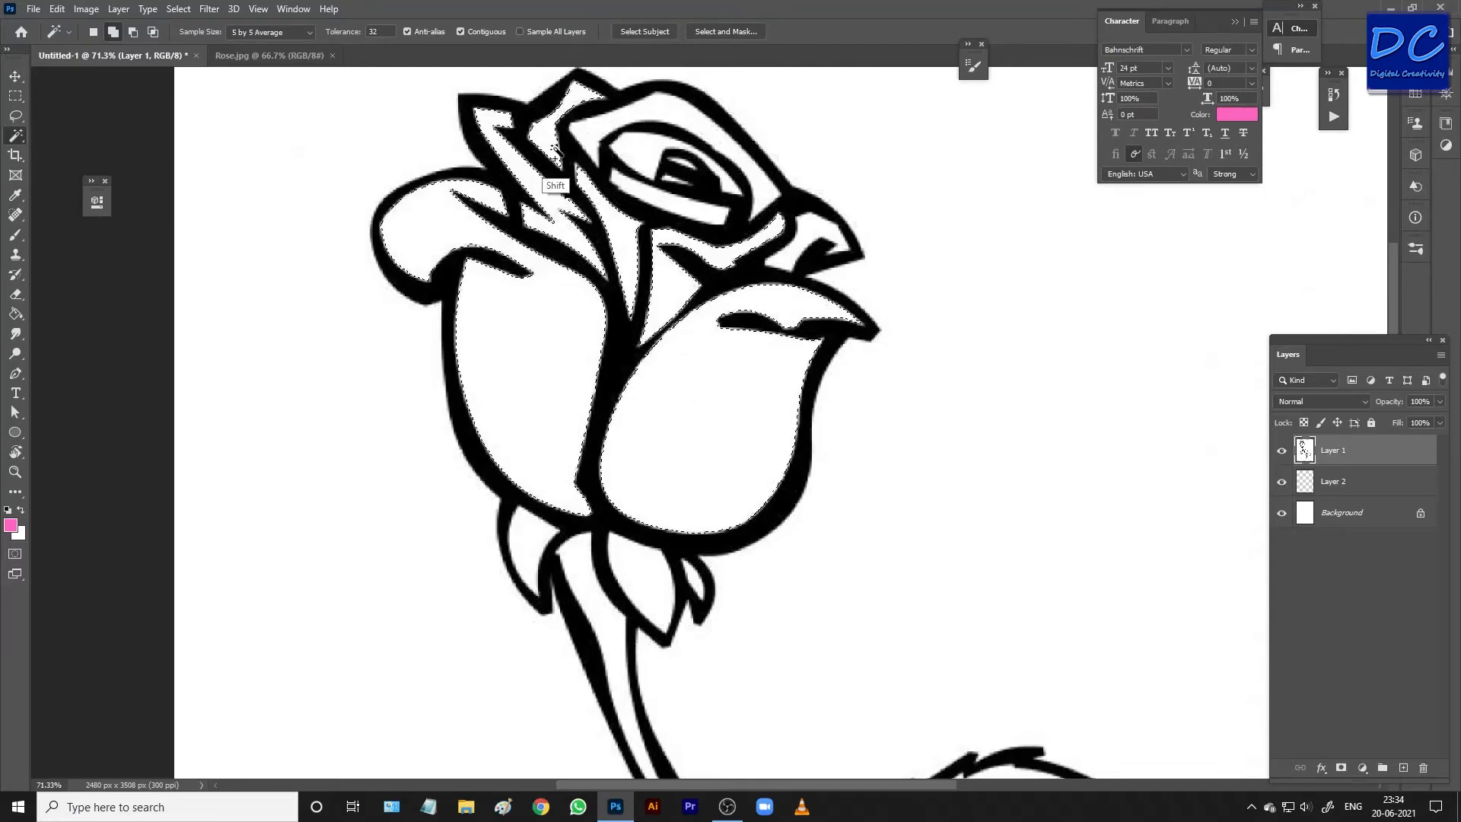
shift+click(593, 135)
shift+click(651, 152)
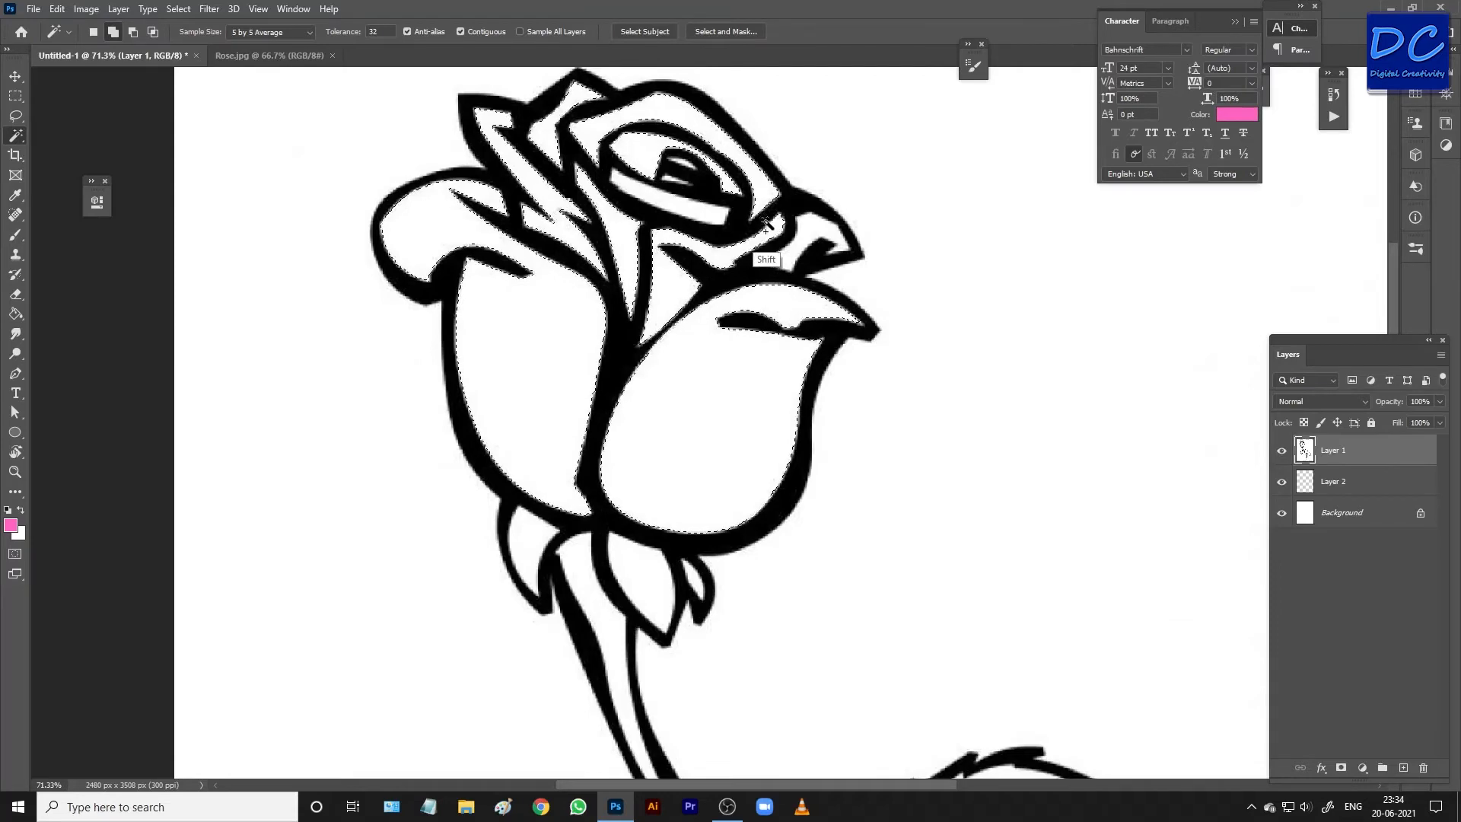
Step: Add the folded petal beside the bloom and the small white areas in its centre to the petal selection, undoing any stray selection
shift+click(811, 229)
shift+click(692, 213)
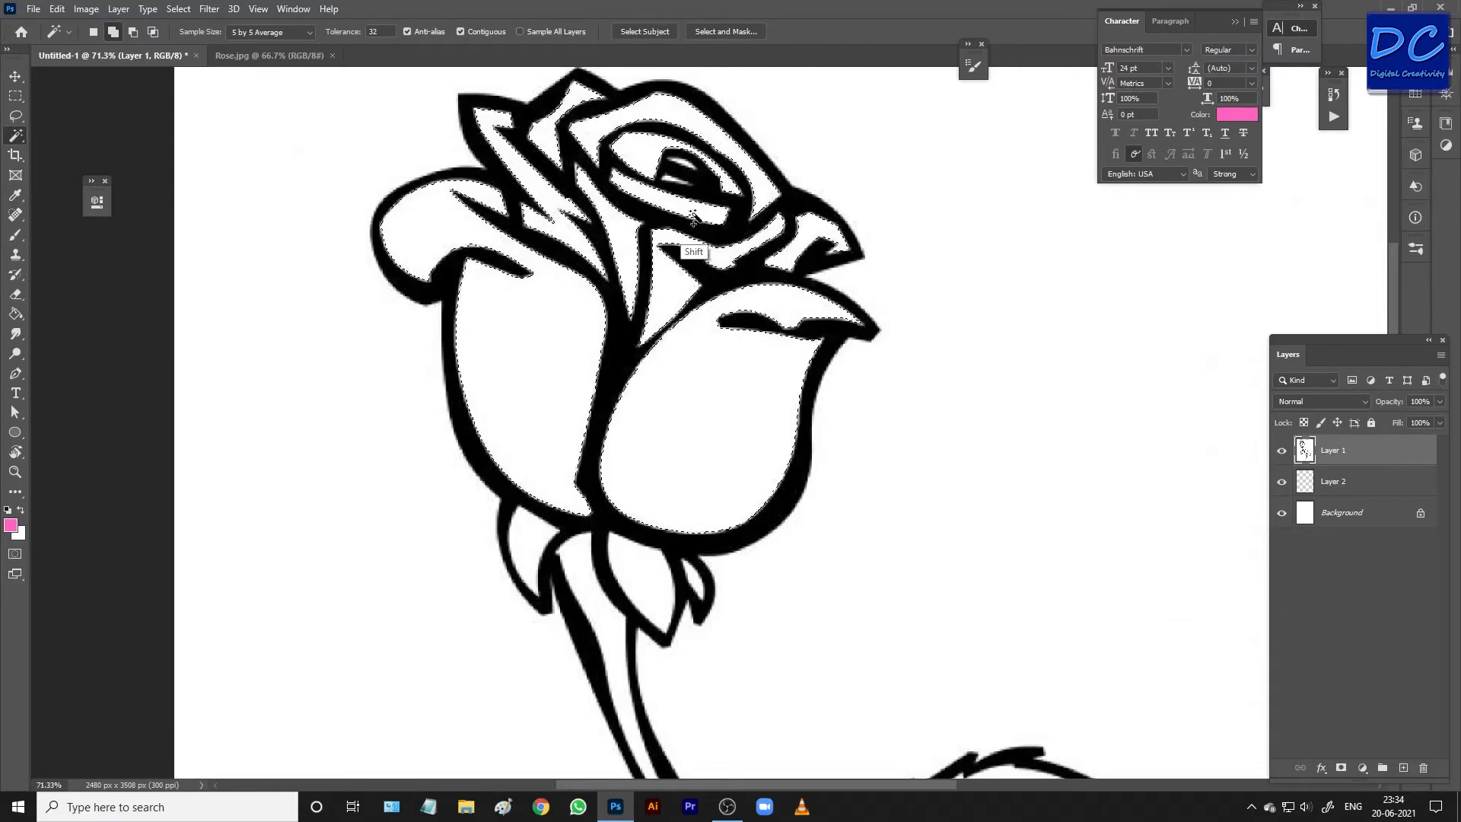
shift+click(679, 184)
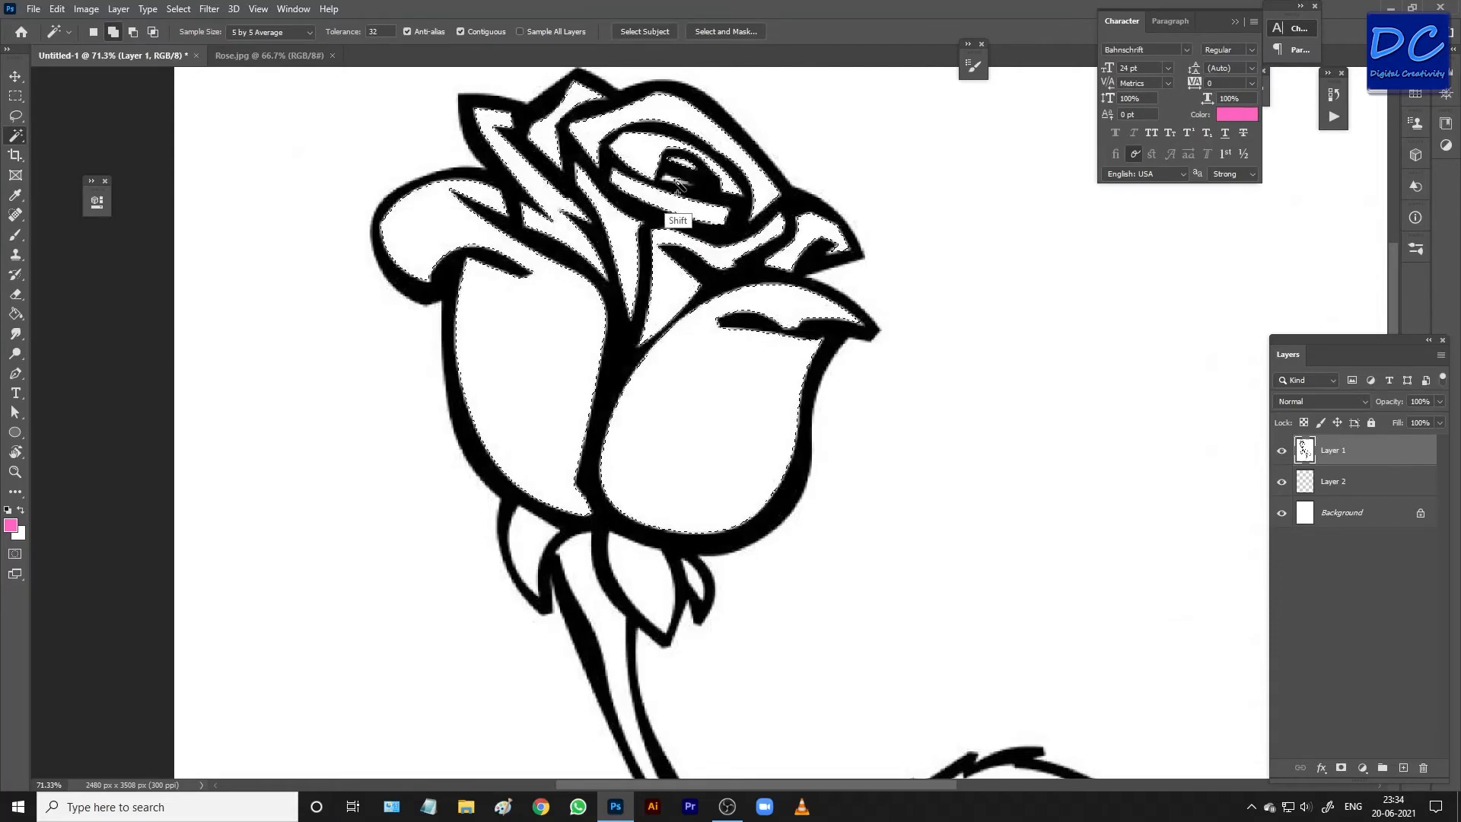
shift+click(677, 188)
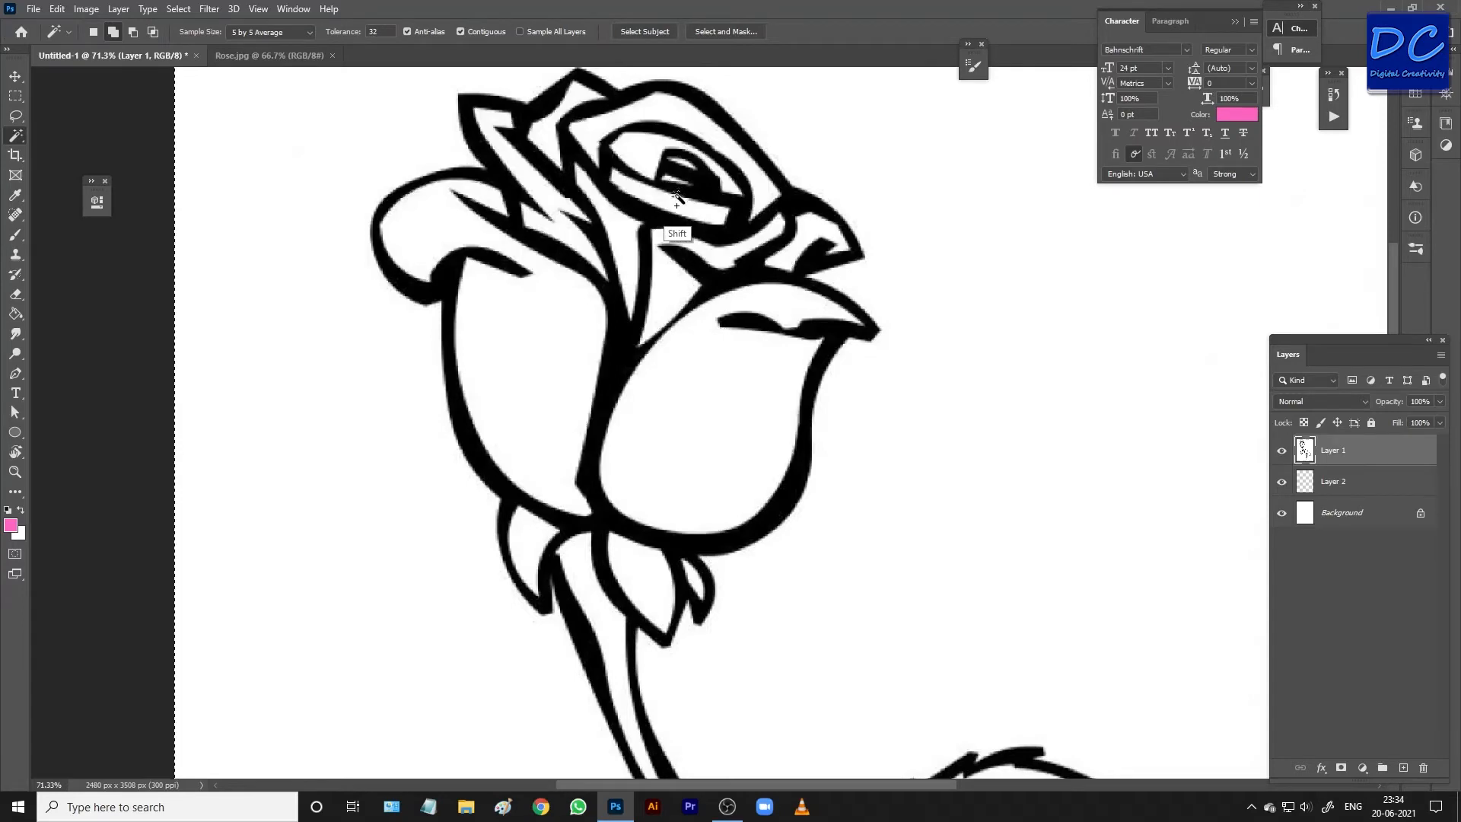
key(ctrl+z)
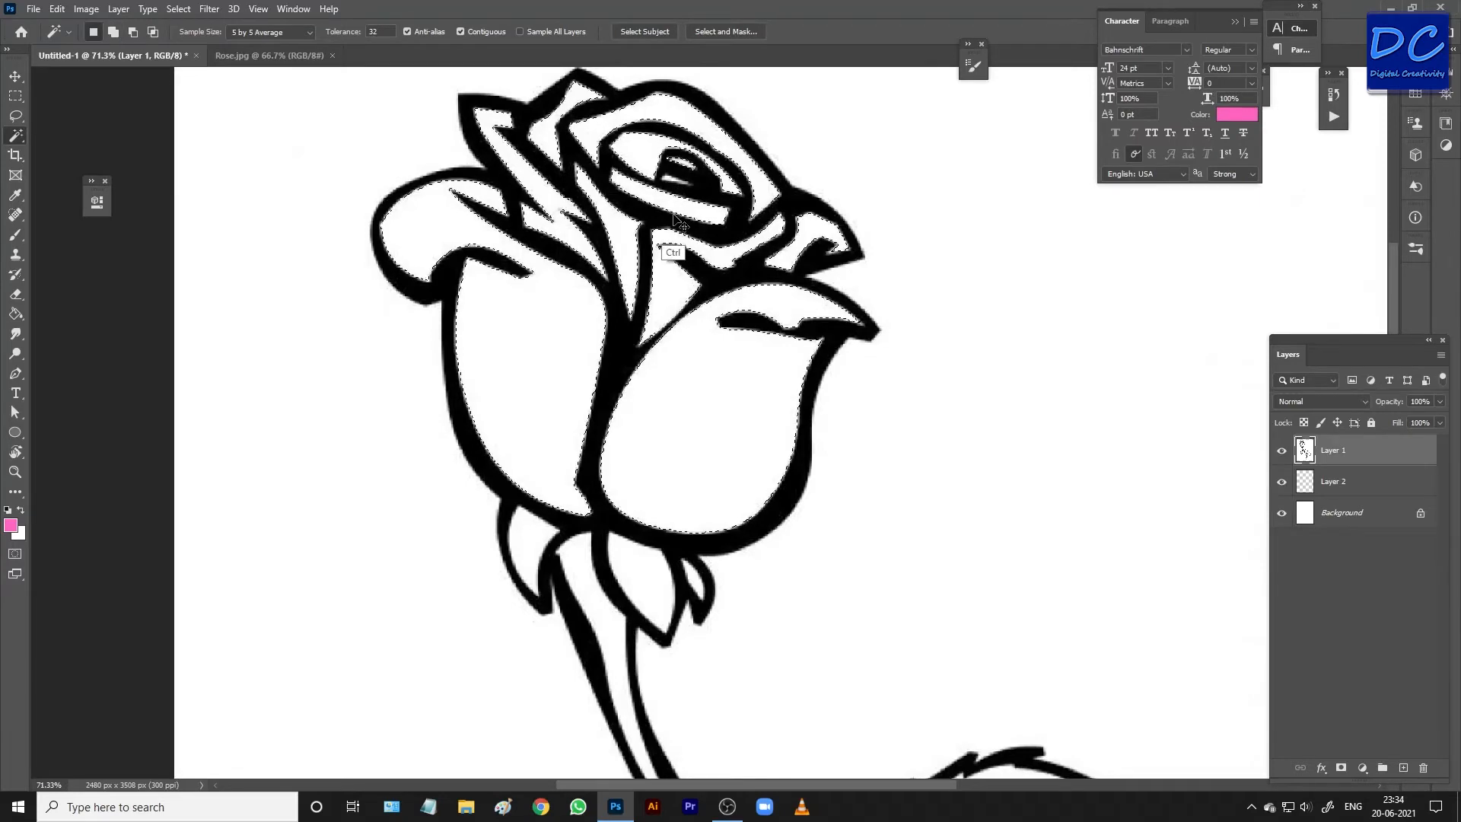
shift+click(671, 188)
Step: Expand the petal selection by 7 pixels and clear the selected areas from the rose drawing's layer
click(178, 9)
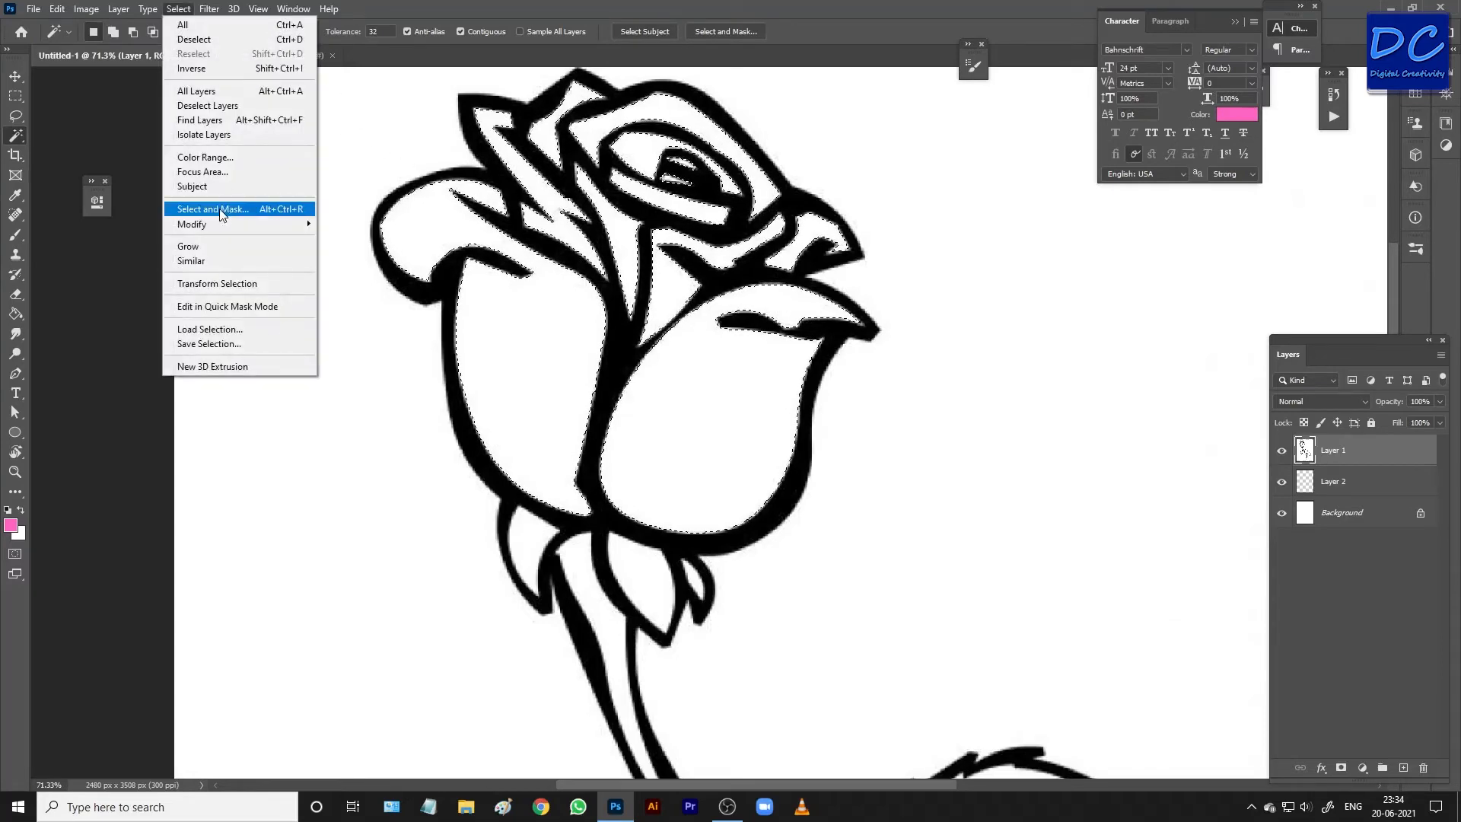
mouse_move(219, 226)
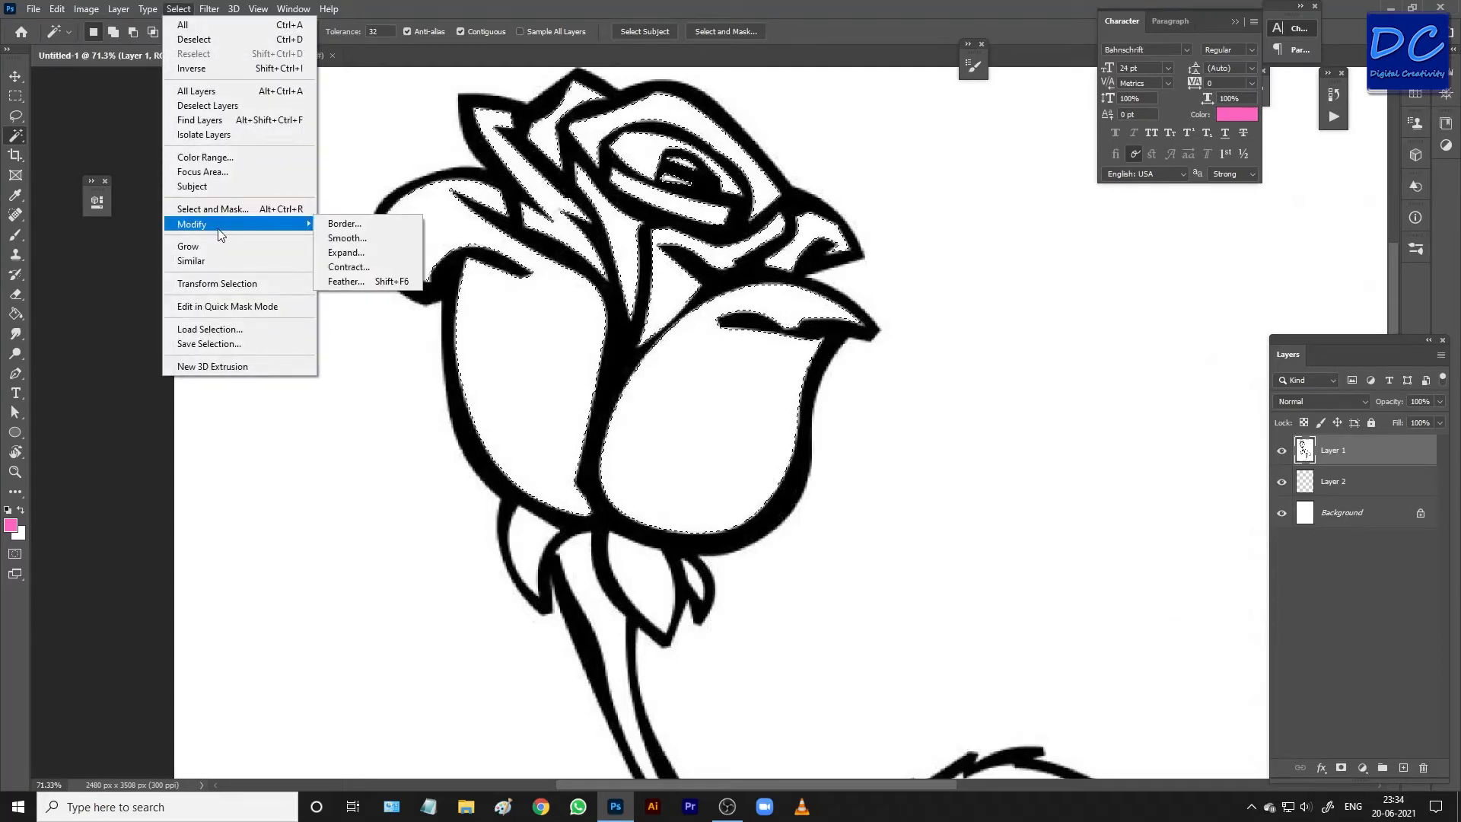
click(380, 253)
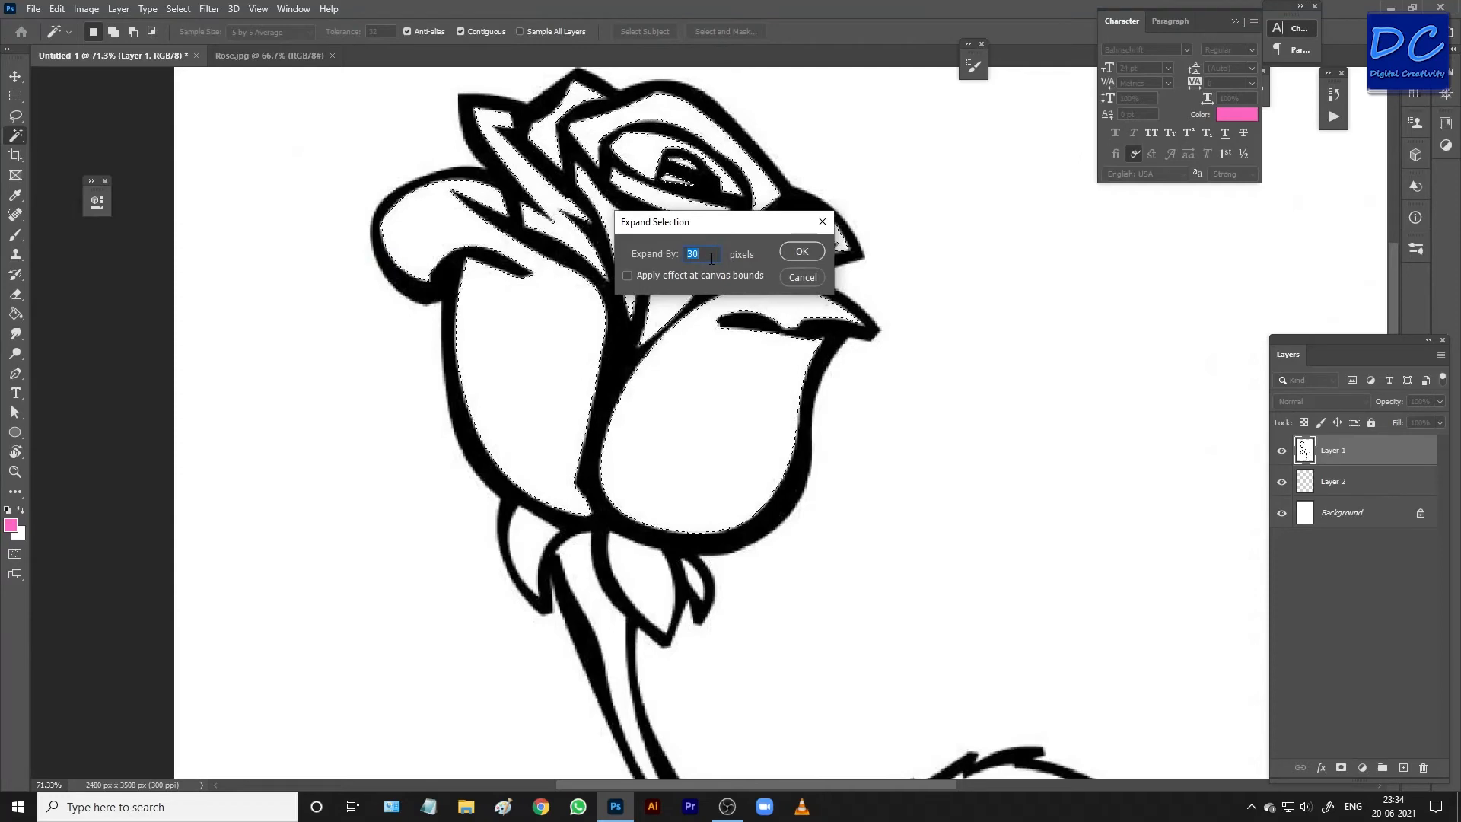
text(7)
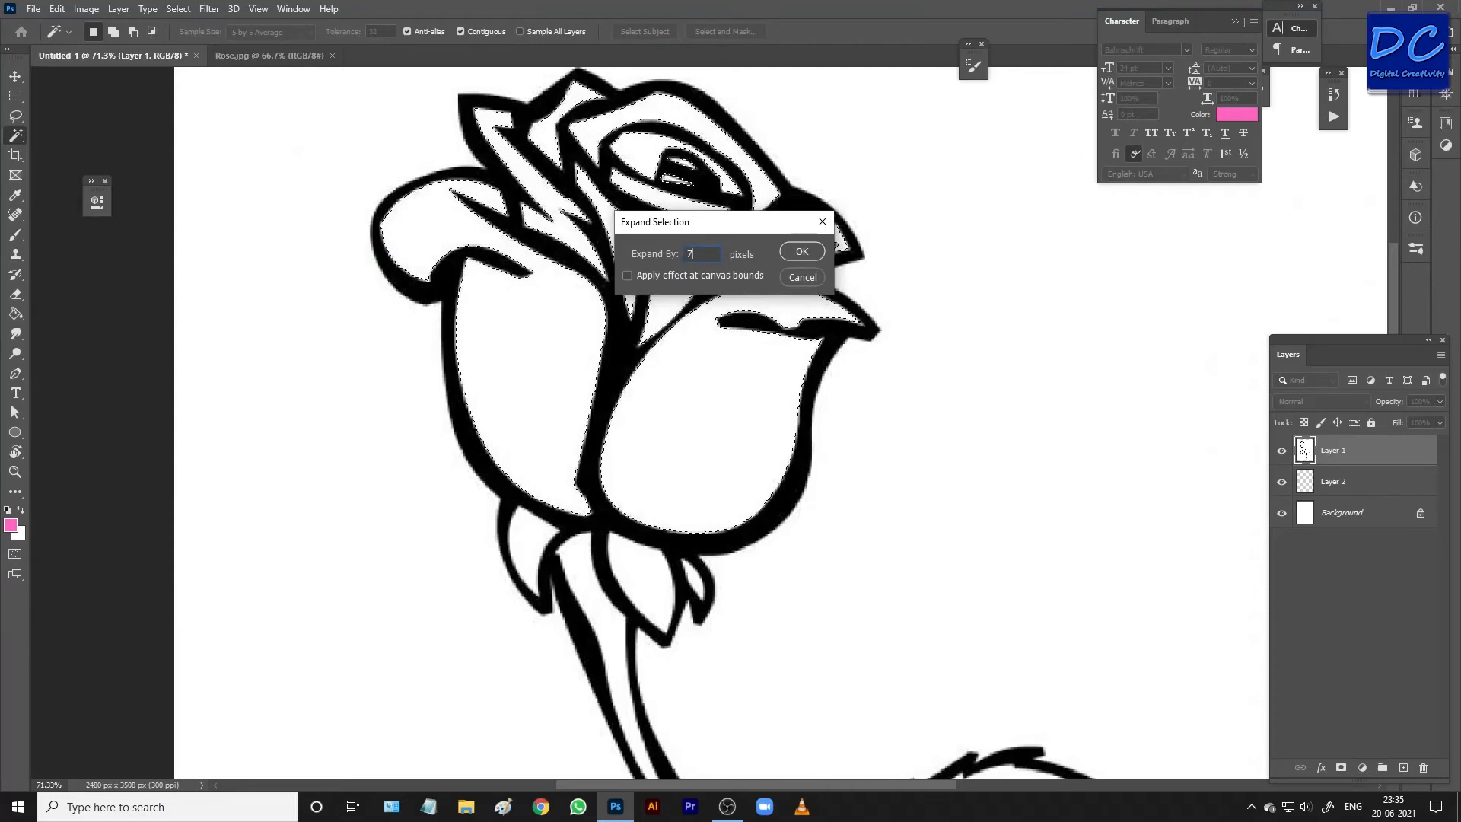
click(803, 252)
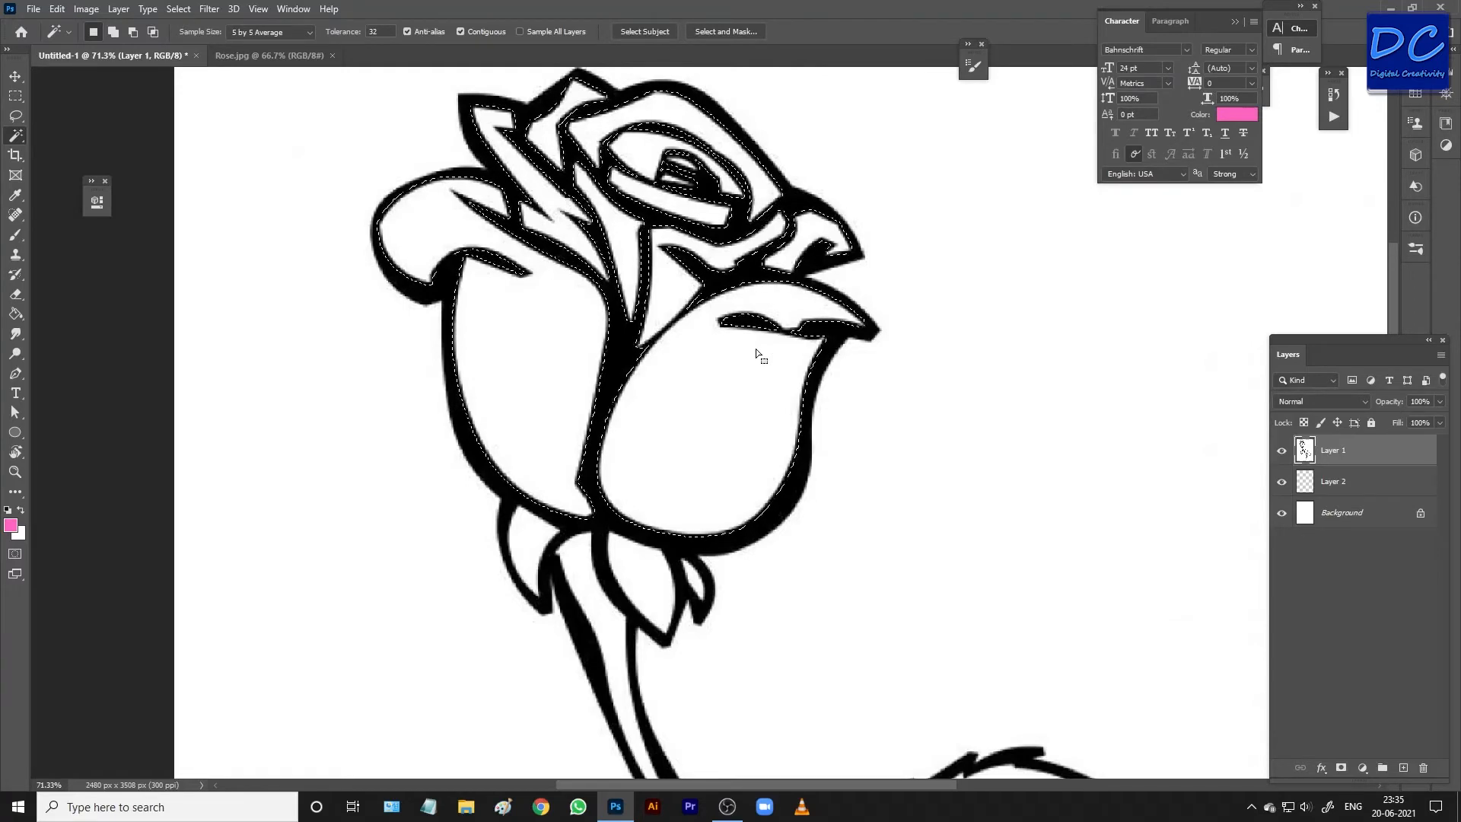
key(ctrl+d)
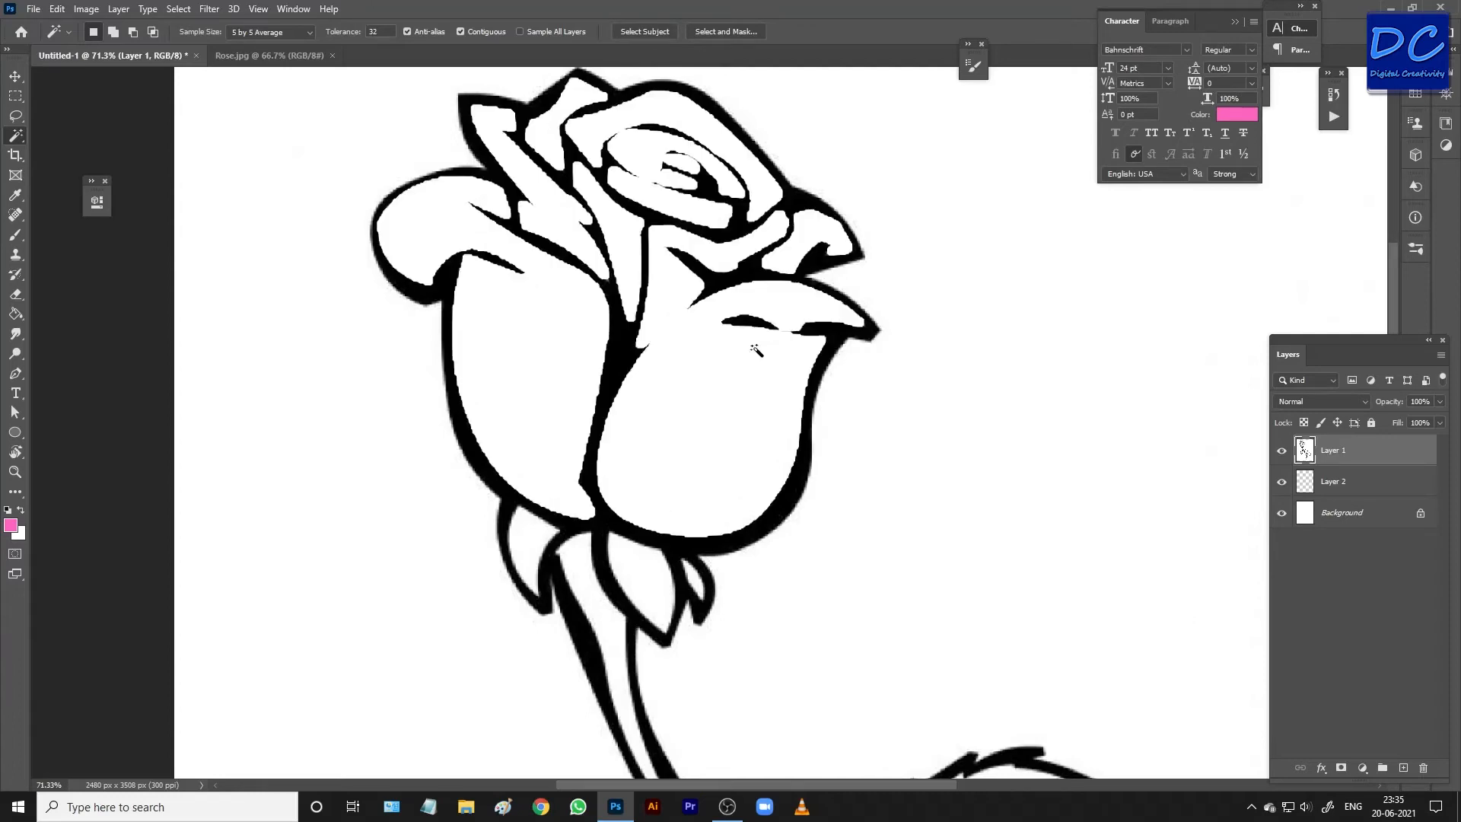
Step: Select the white areas of the sepals under the flower and the stem with the Magic Wand
scroll(632, 631, down, 3)
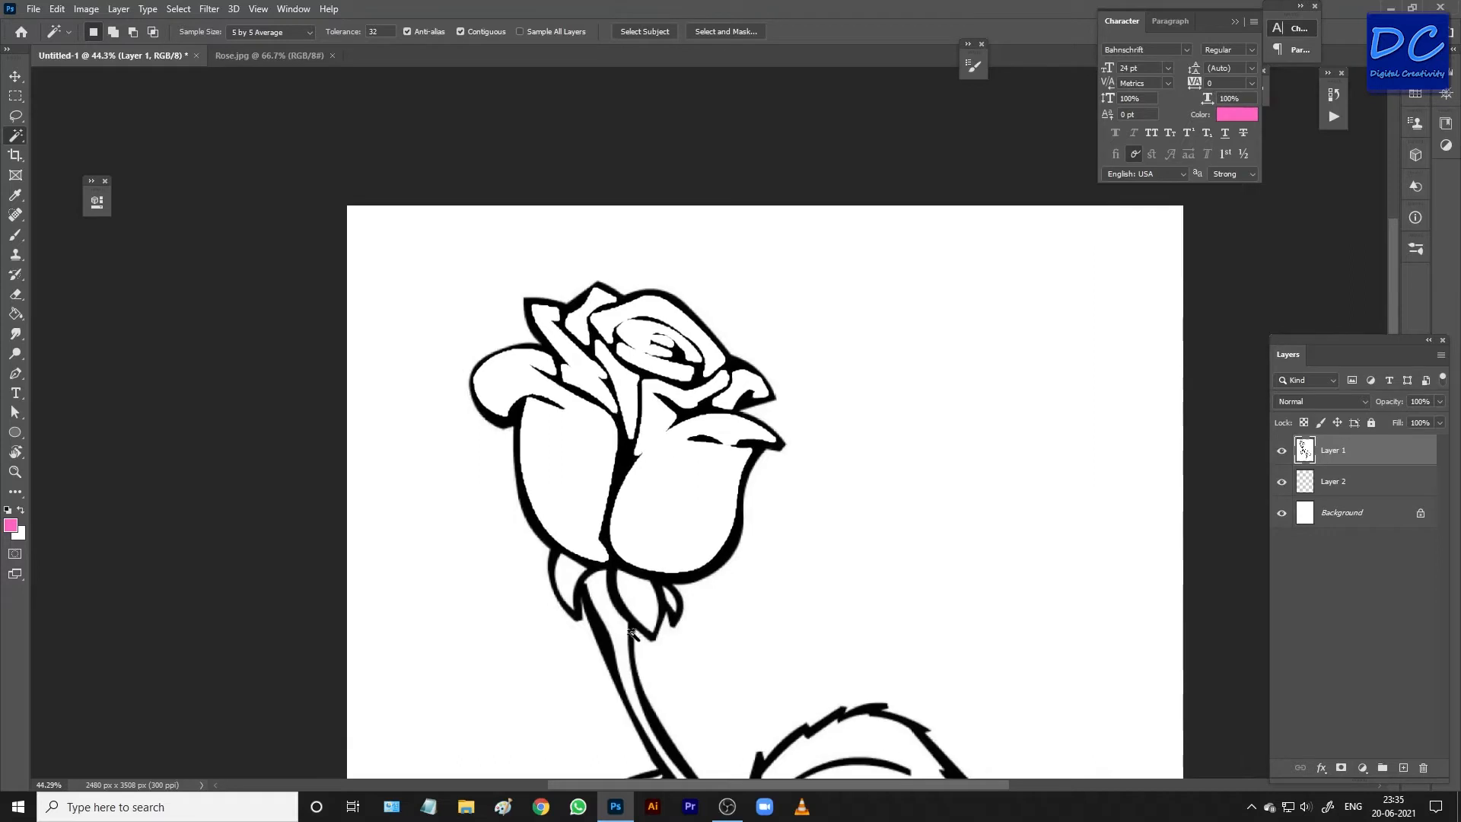
scroll(840, 547, down, 5)
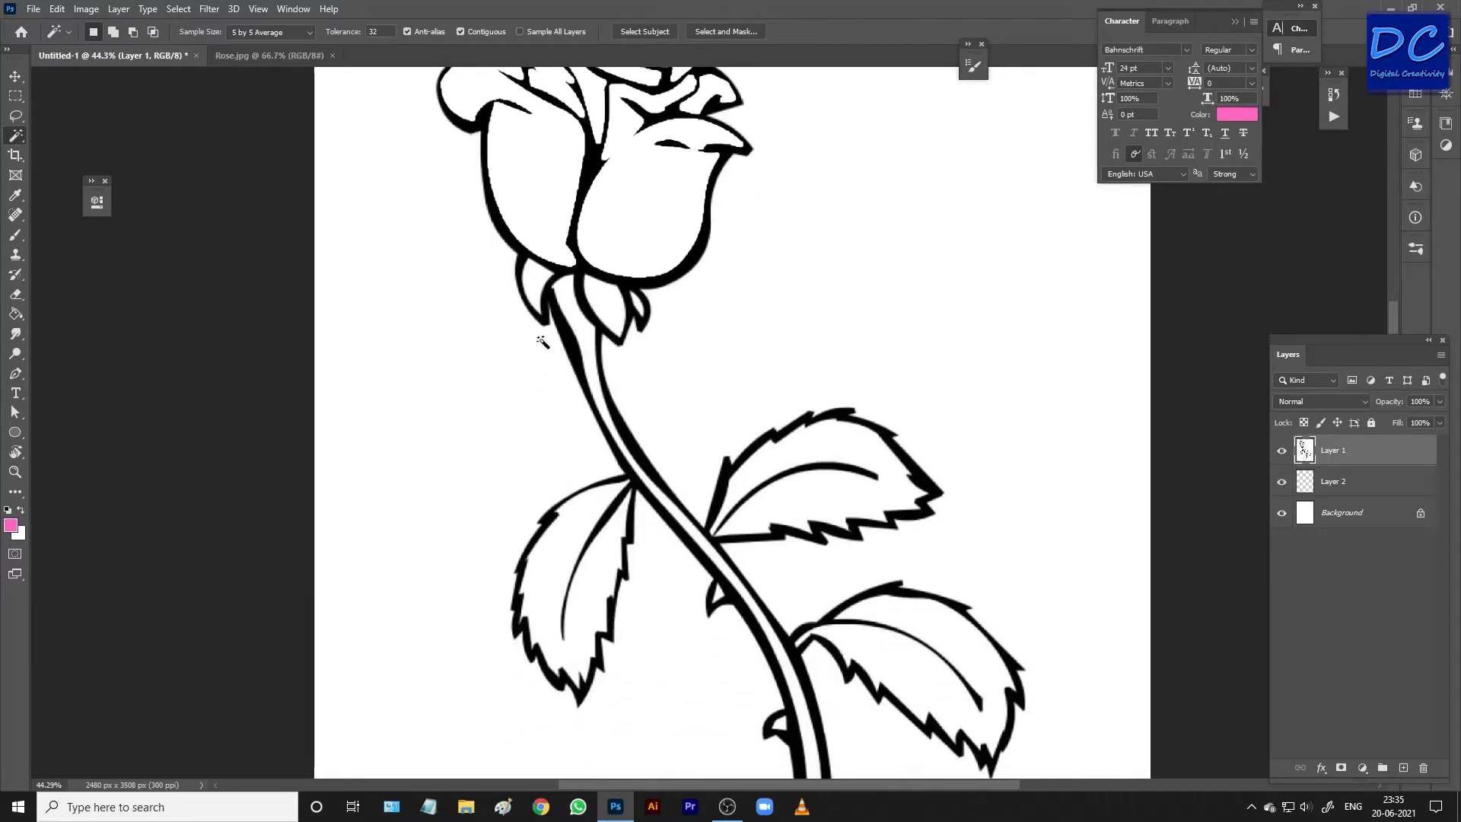
shift+click(534, 280)
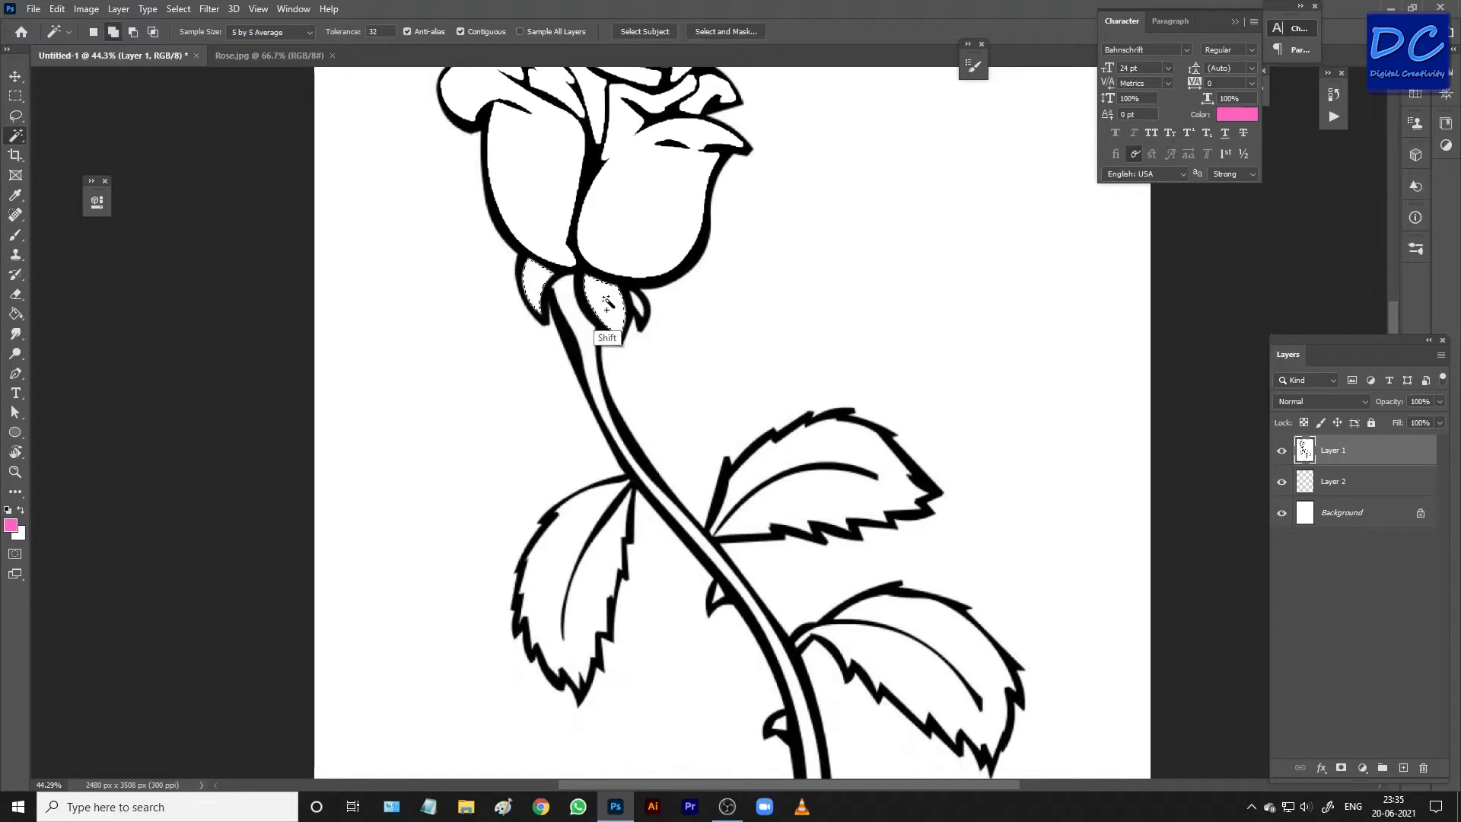
shift+click(576, 335)
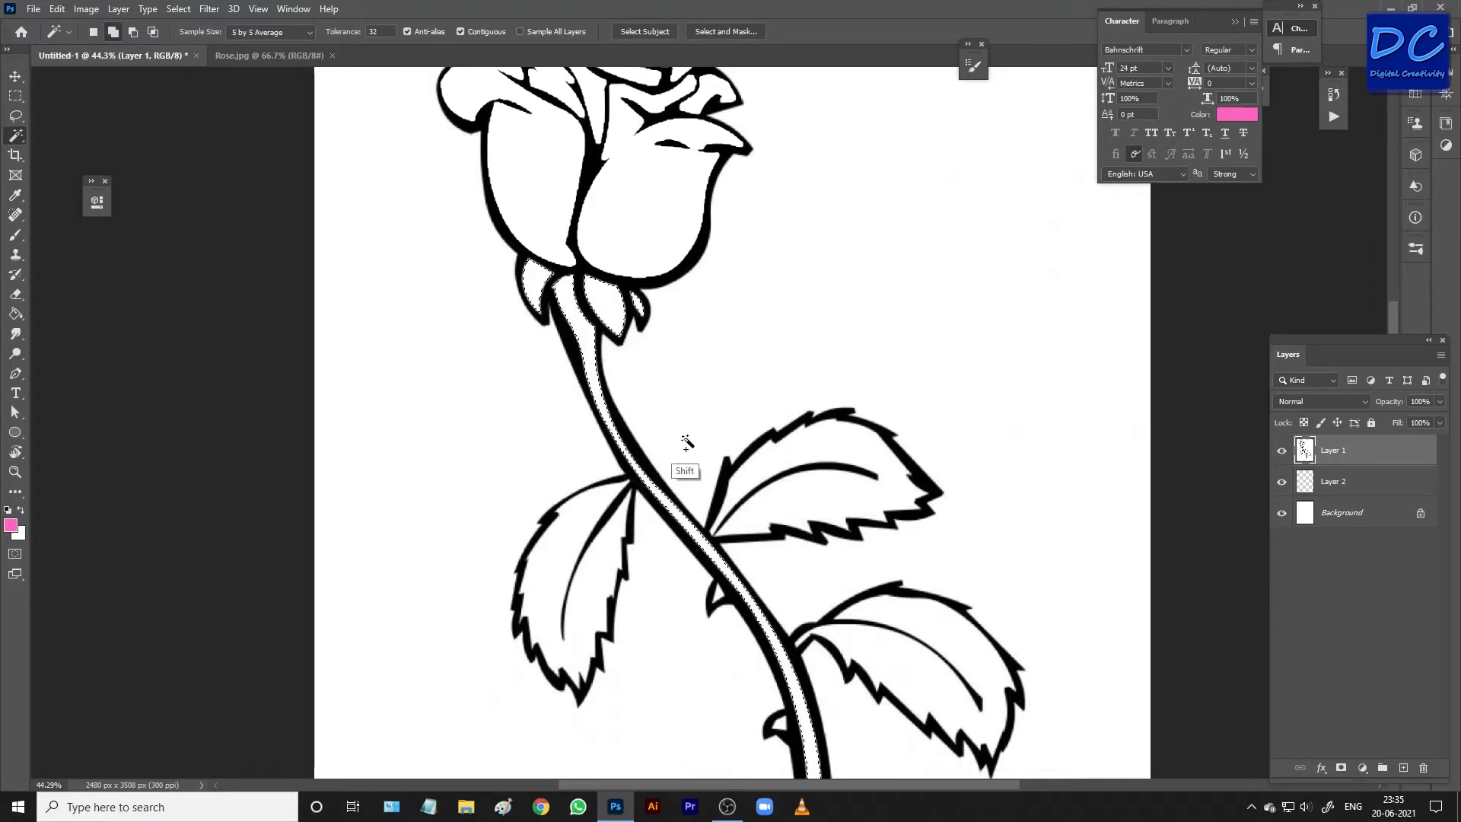
Step: Add the three leaves and the thorns along the stem to the selection
shift+click(748, 465)
shift+click(601, 577)
shift+click(863, 668)
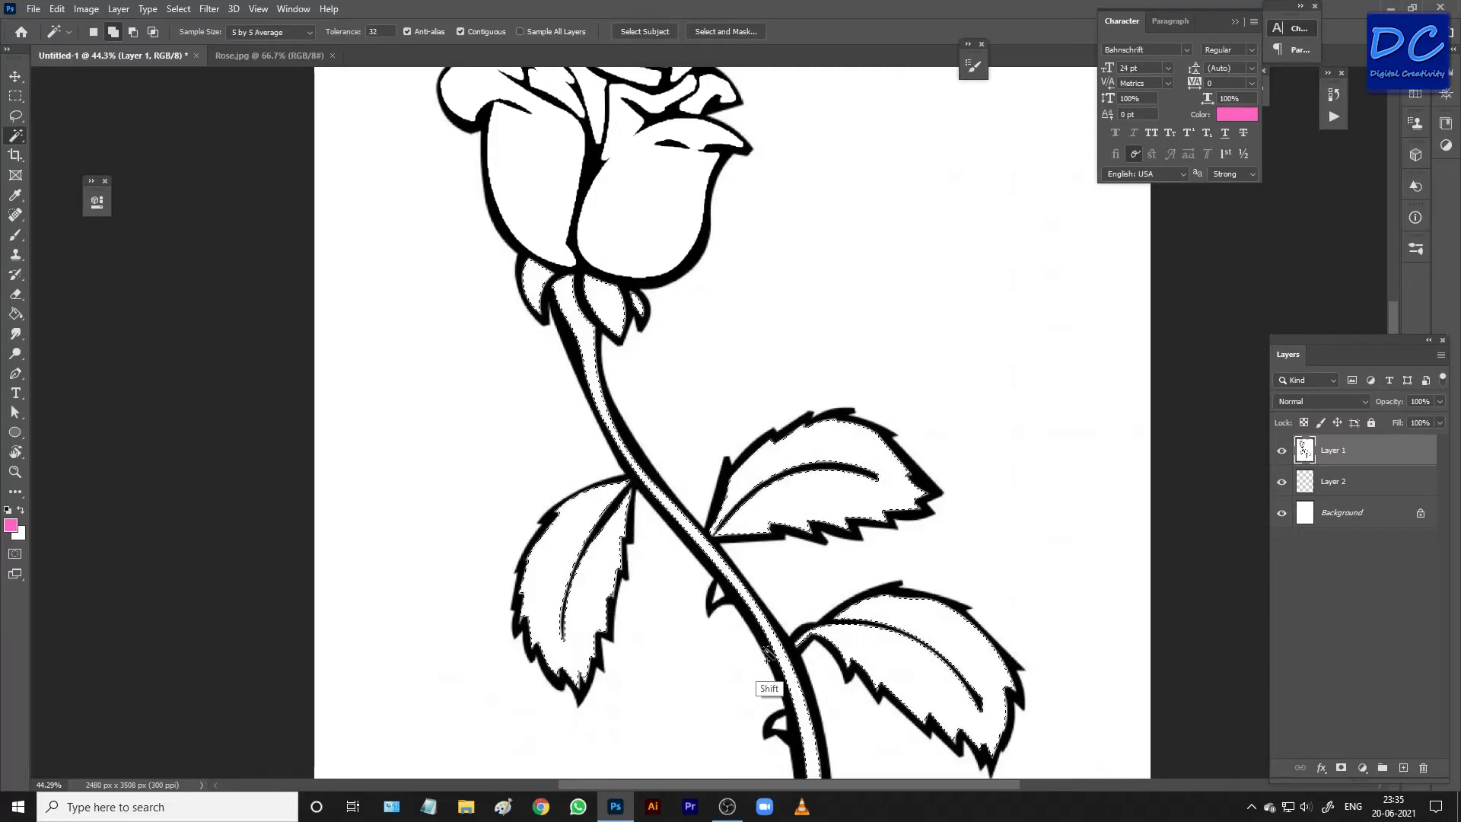
shift+click(717, 596)
shift+click(781, 724)
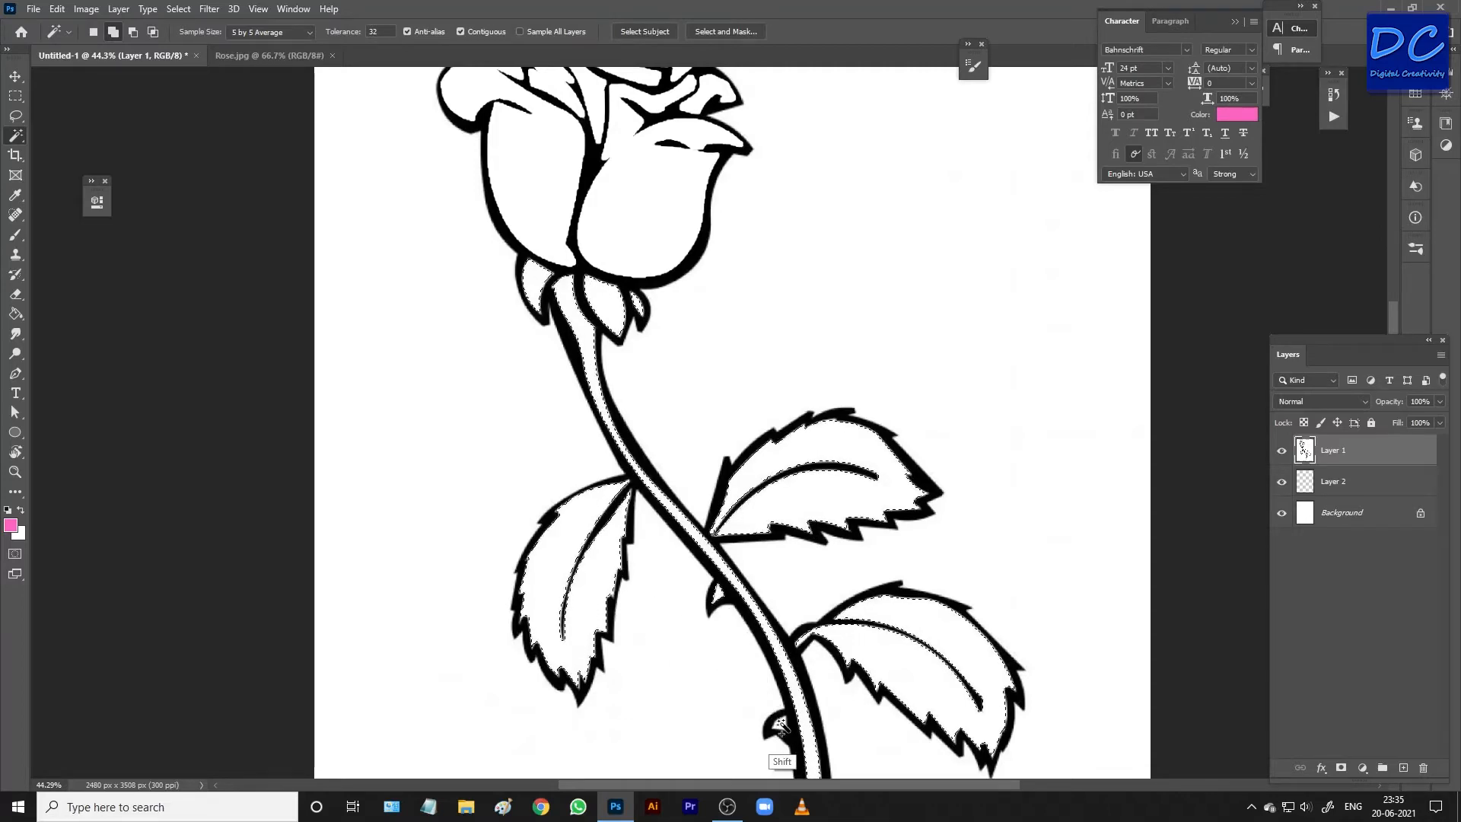
drag(783, 726, 749, 370)
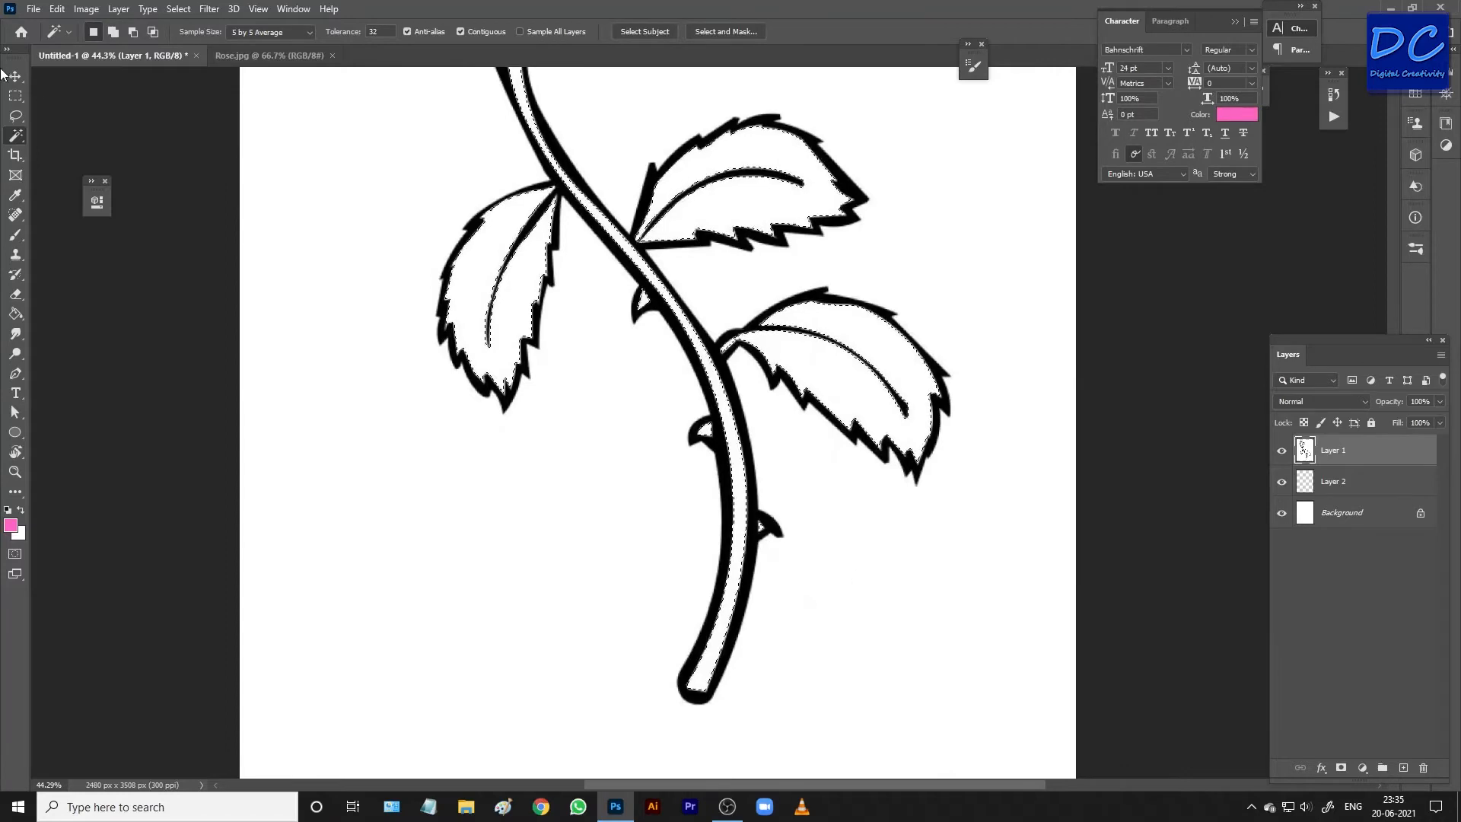
Step: Expand the stem and leaf selection by 7 pixels and clear the selected areas from Layer 1
click(180, 8)
mouse_move(289, 223)
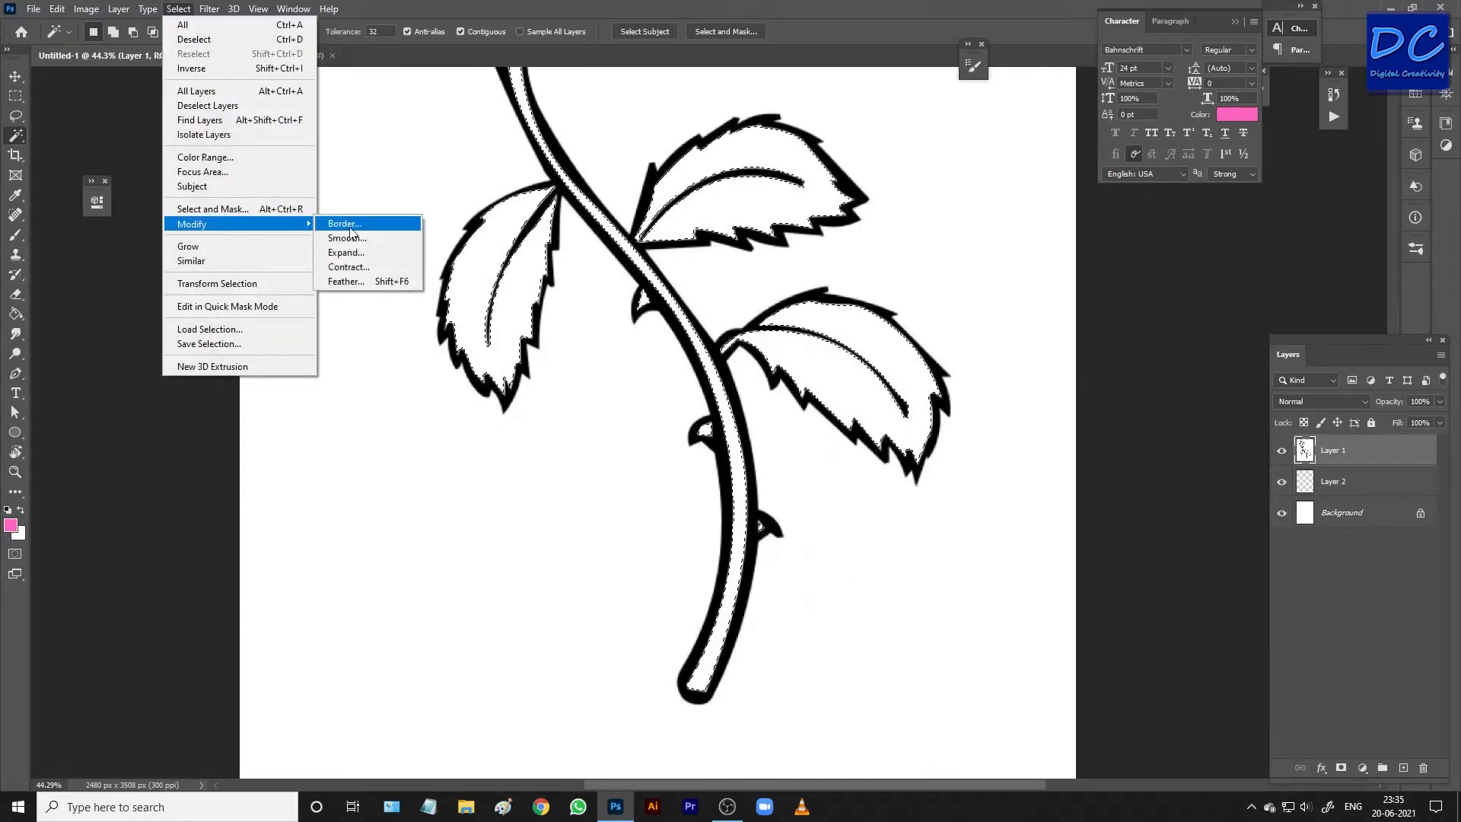
click(360, 254)
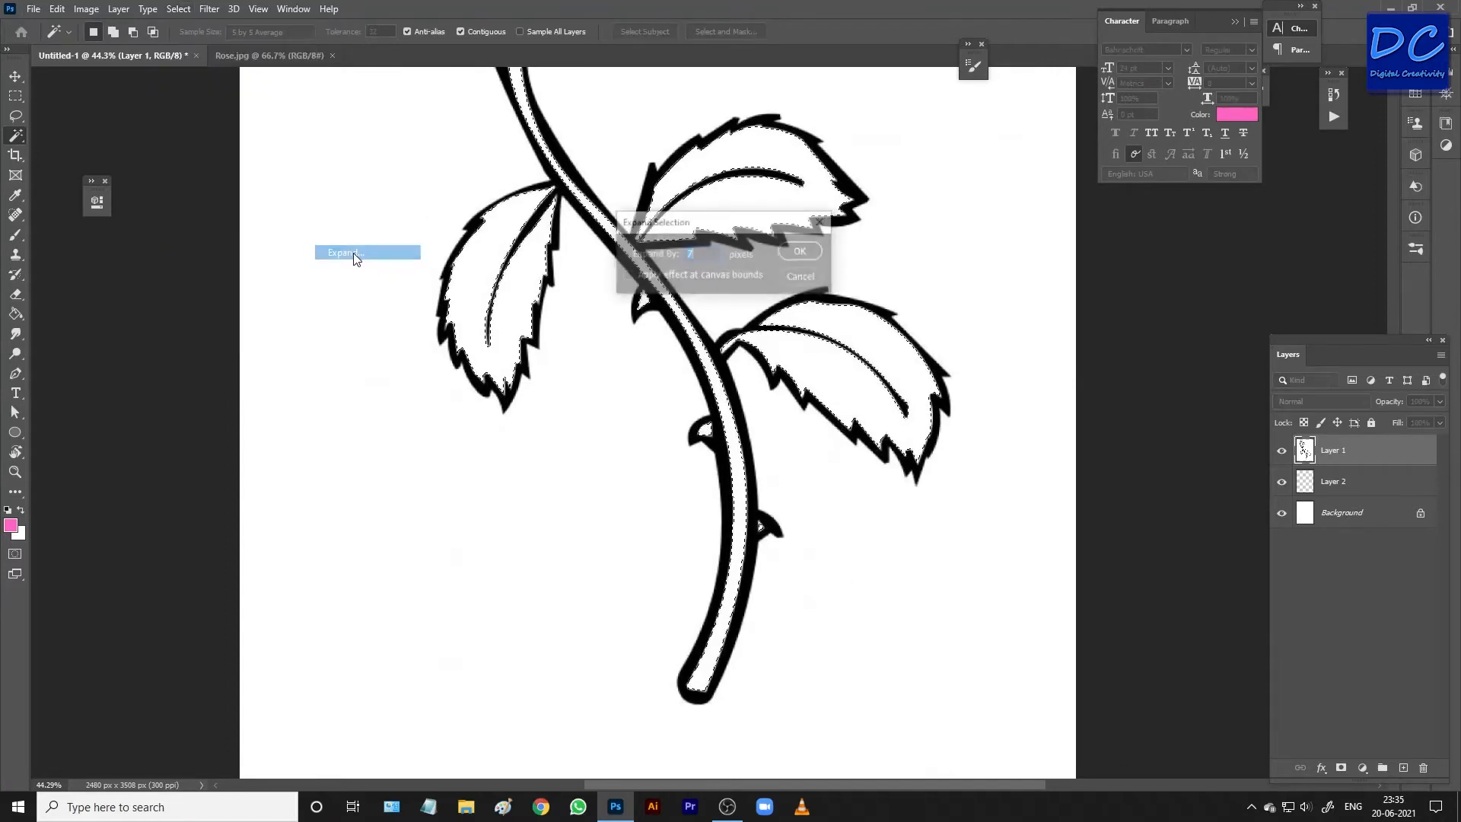
click(805, 253)
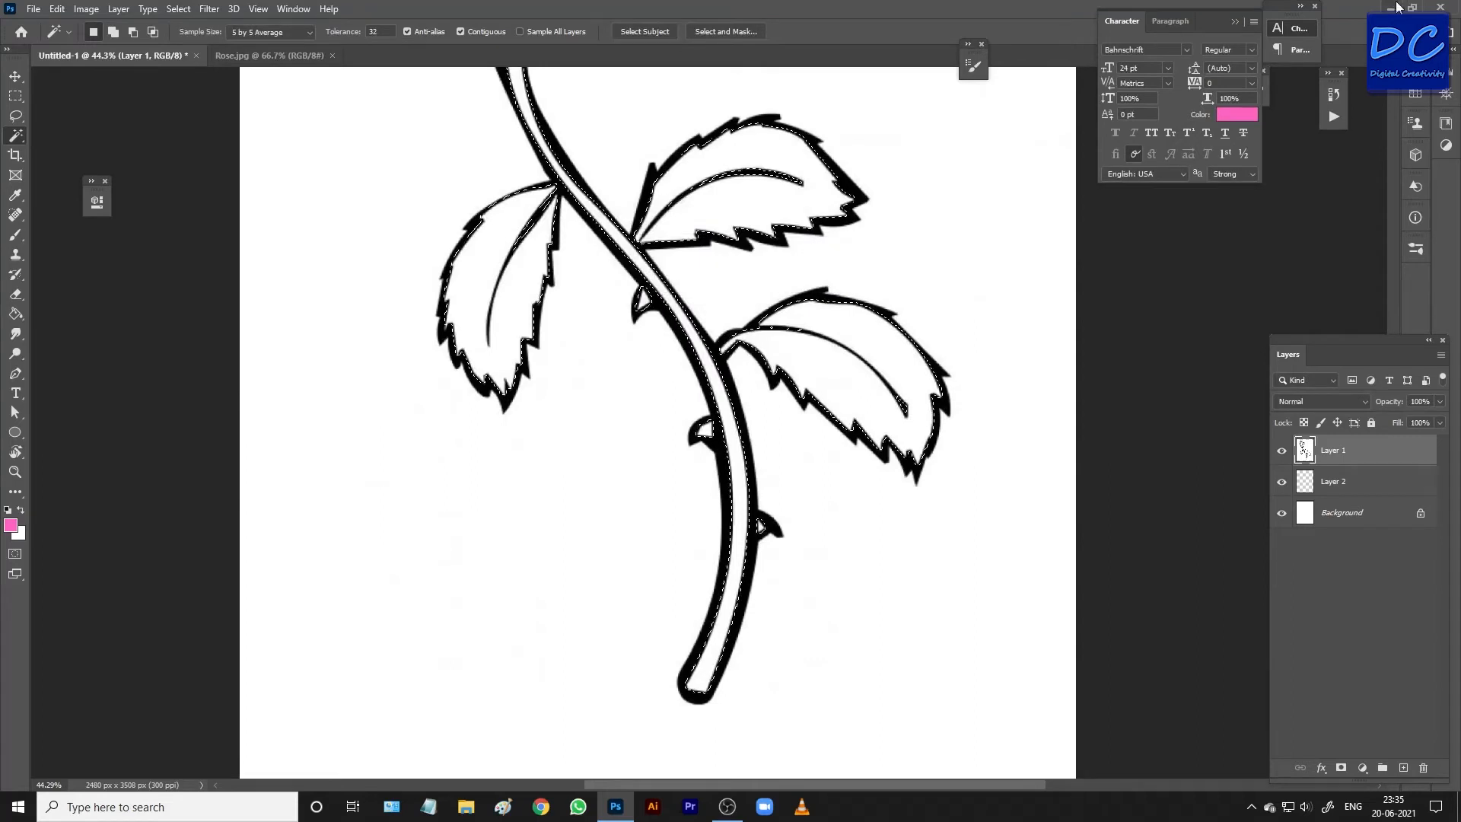
key(Delete)
key(ctrl+d)
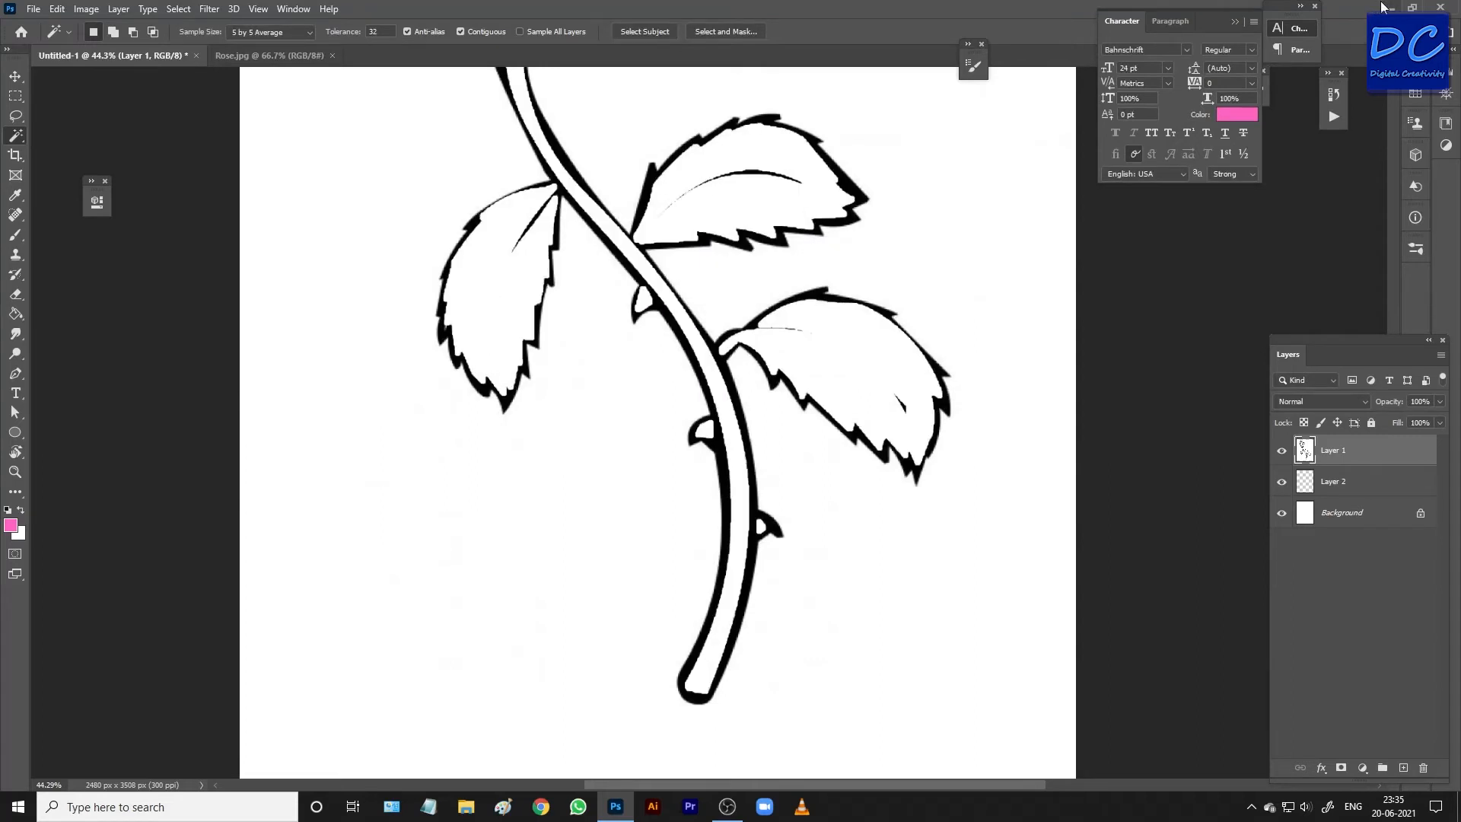
Step: Examine the whole rose drawing and the flower's outlines up close, keeping Layer 1 active
scroll(1347, 7, down, 8)
scroll(1332, 34, up, 3)
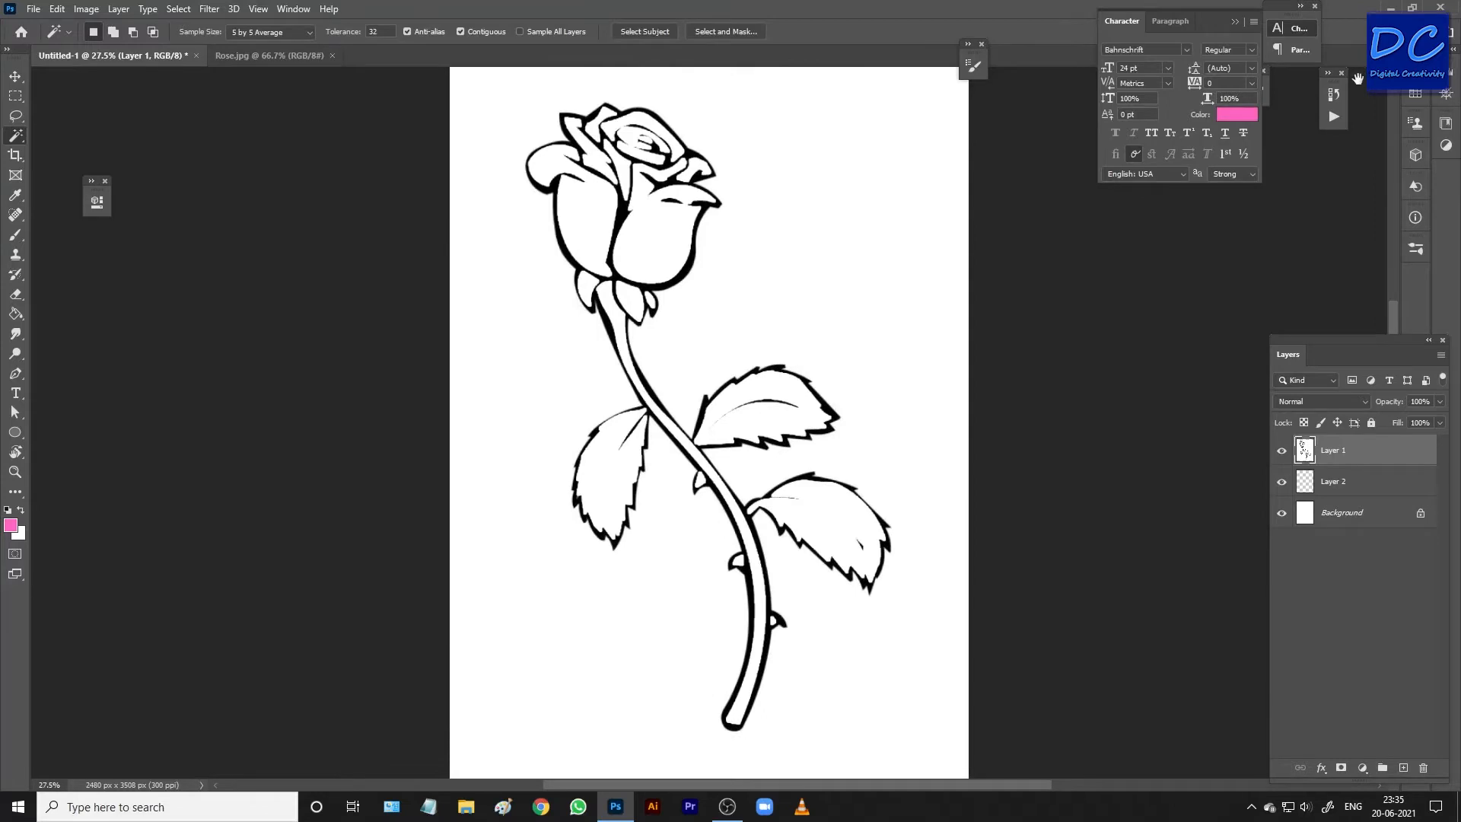
scroll(825, 282, up, 2)
scroll(825, 282, down, 2)
scroll(821, 342, up, 3)
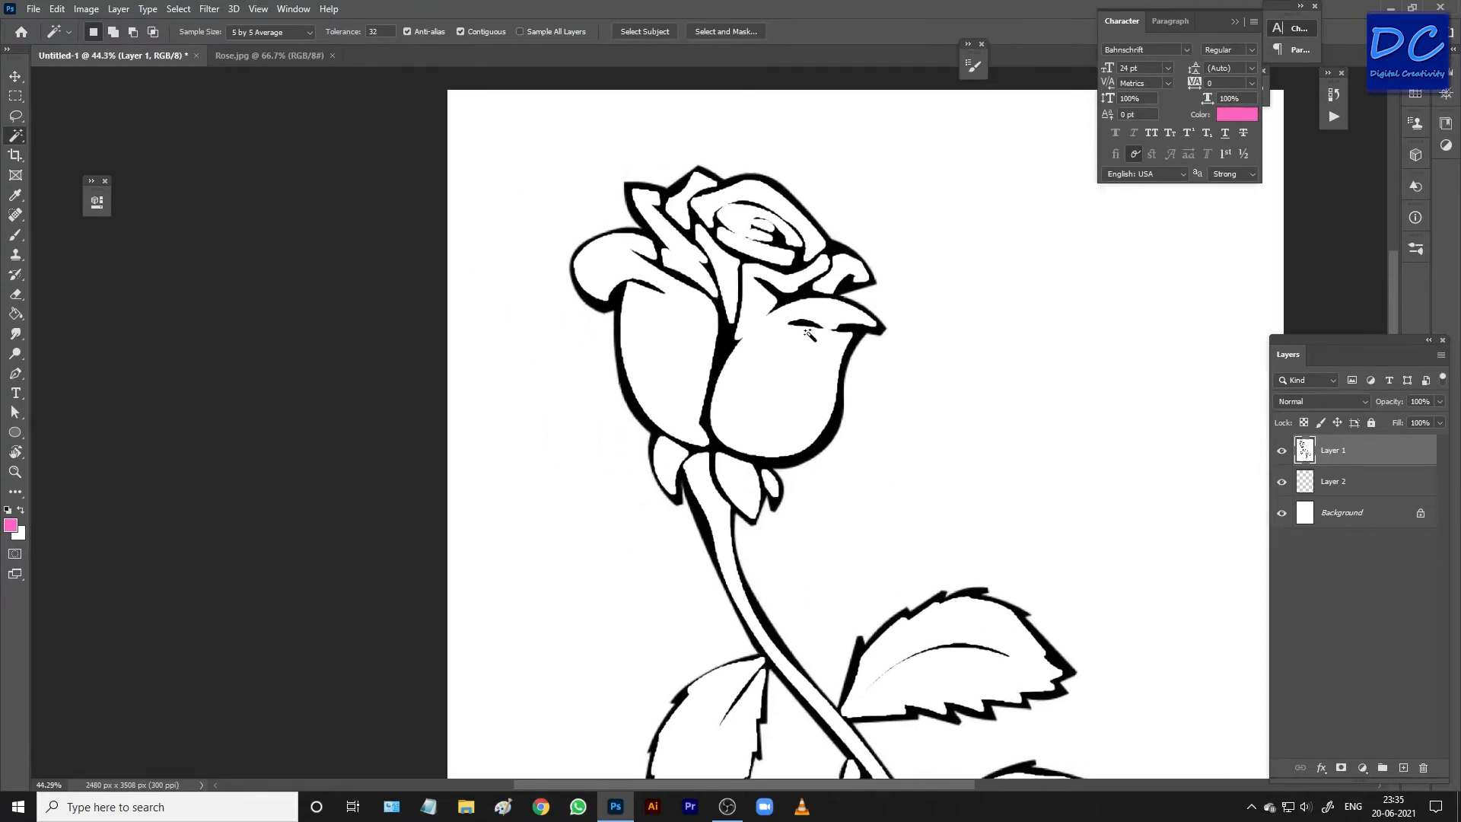
scroll(808, 333, up, 2)
scroll(817, 304, up, 1)
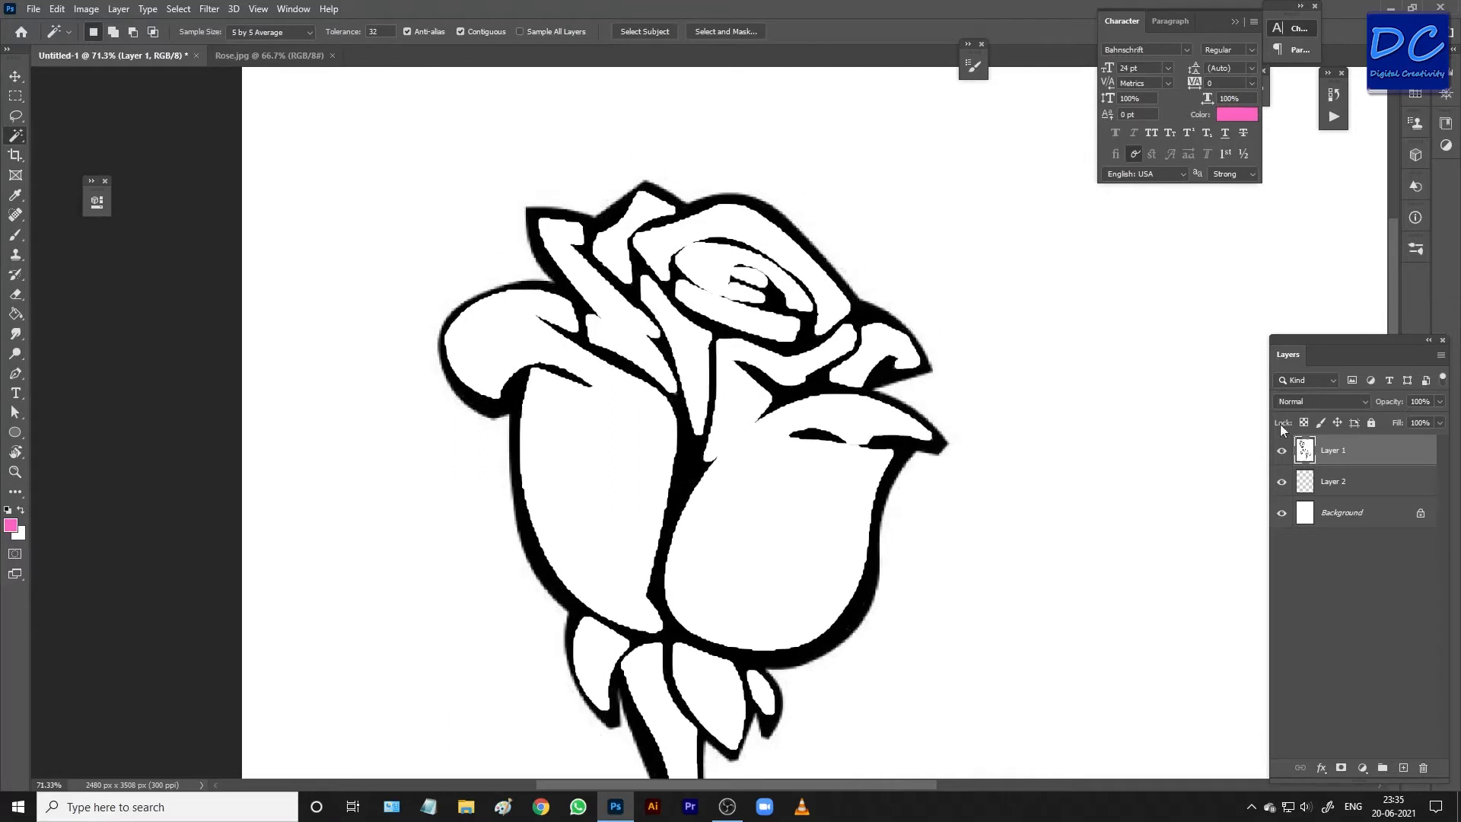
click(1347, 484)
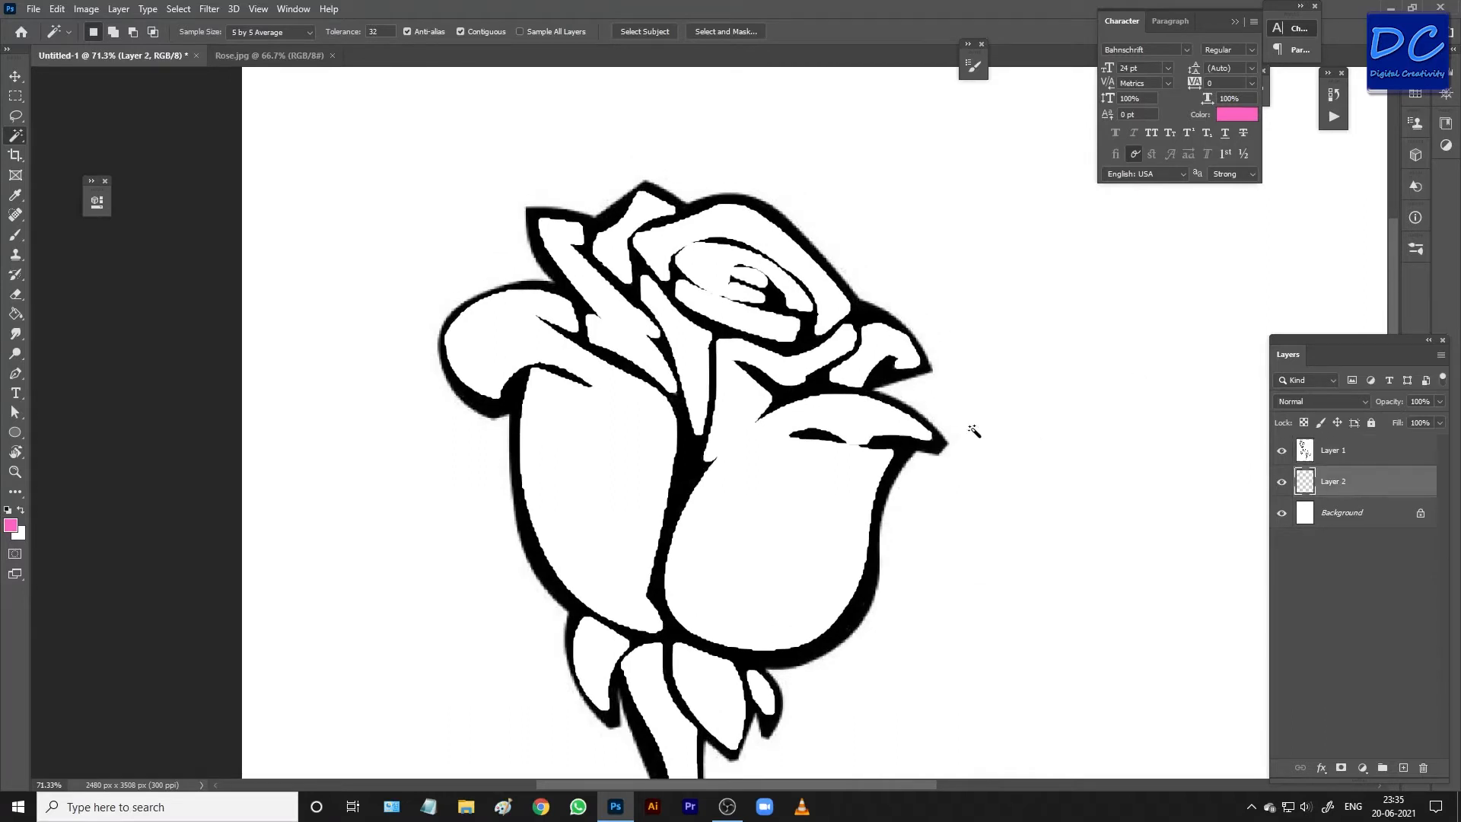
click(1343, 454)
click(1282, 454)
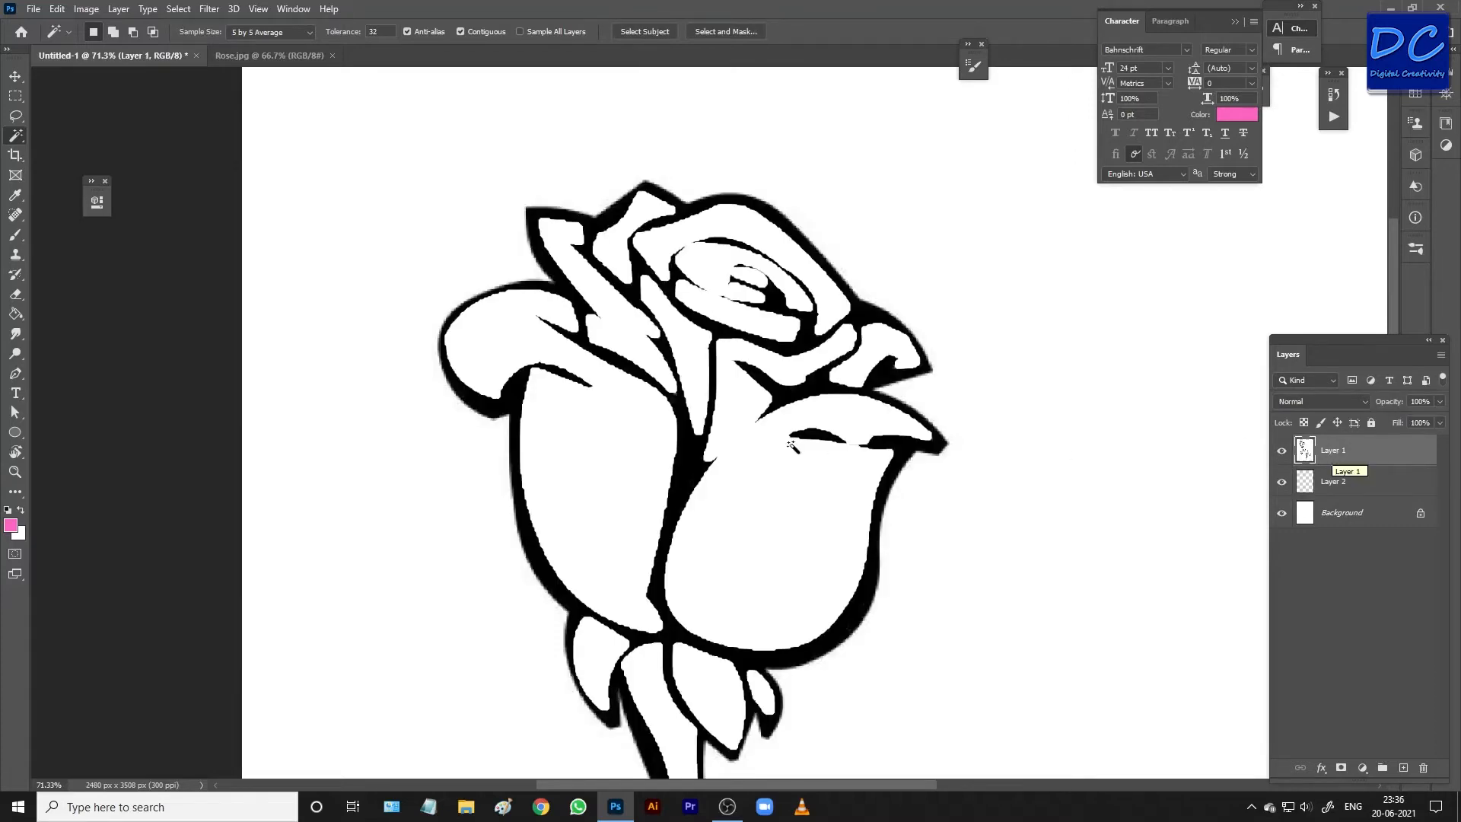
drag(805, 479, 719, 457)
scroll(719, 457, down, 3)
scroll(694, 385, up, 4)
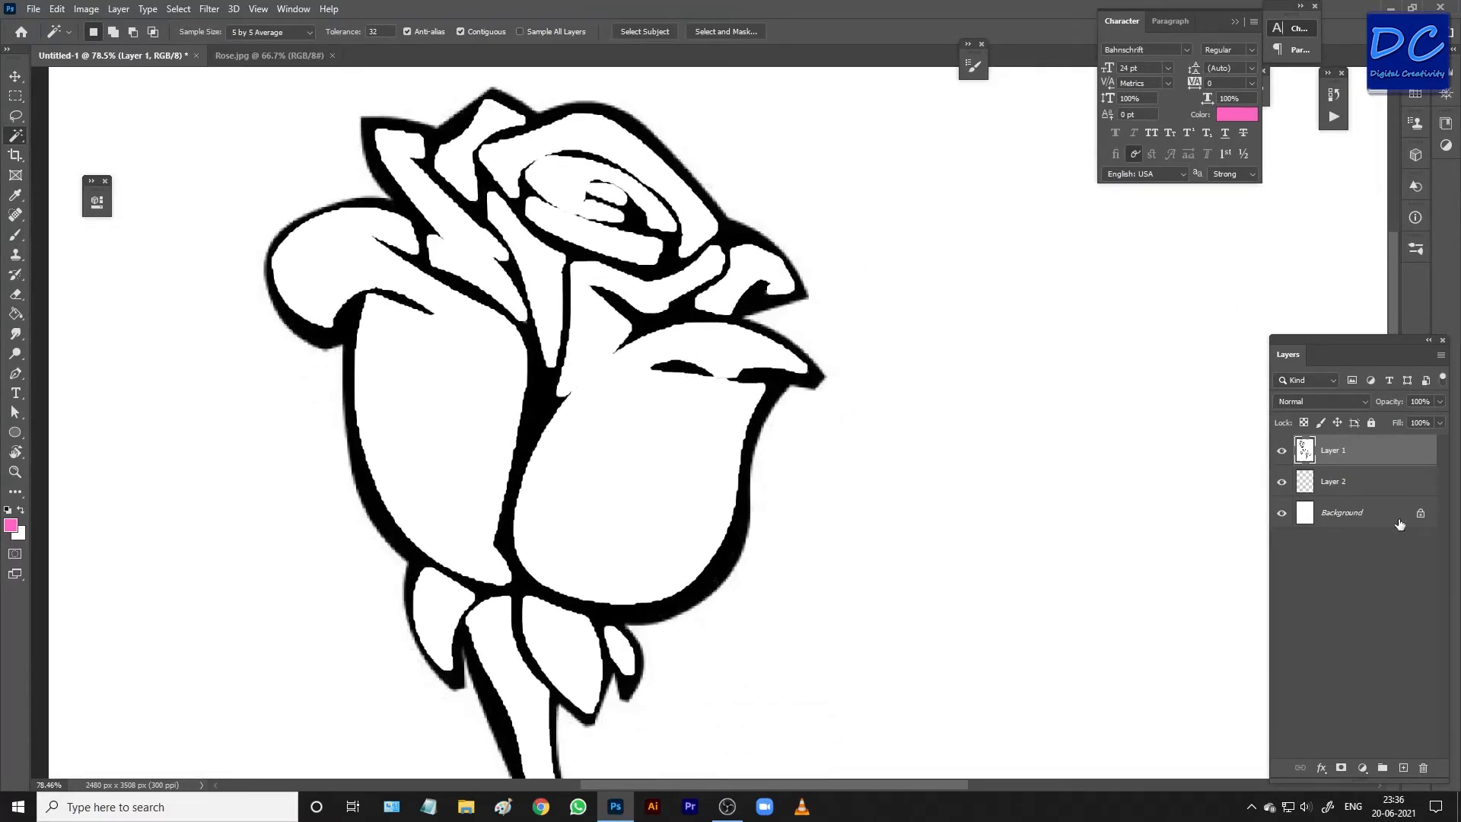
Step: Hide Layer 2 and the Background to check the transparency inside the rose outlines, and show them again
click(1281, 481)
click(1280, 513)
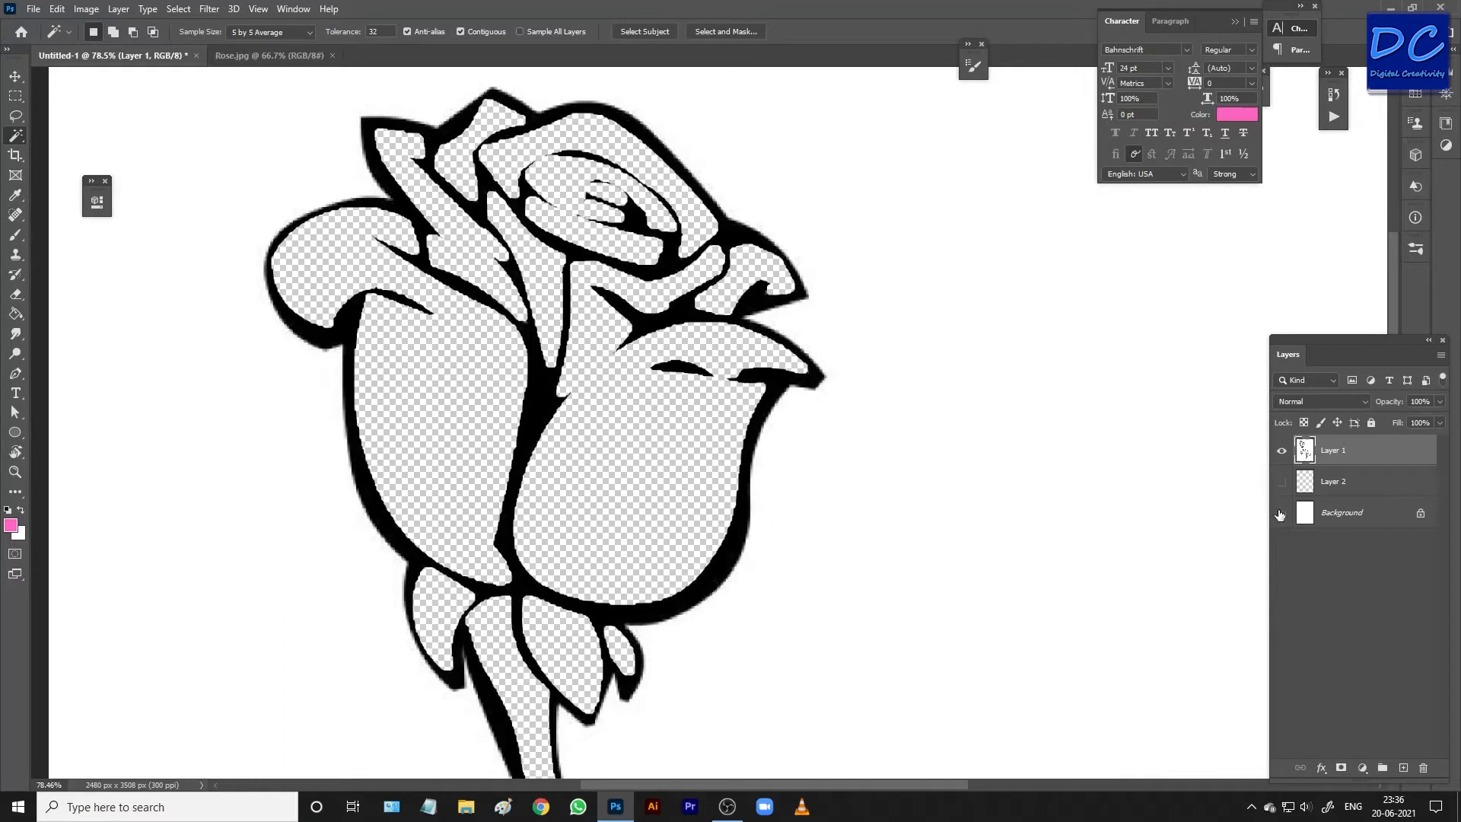
click(1281, 514)
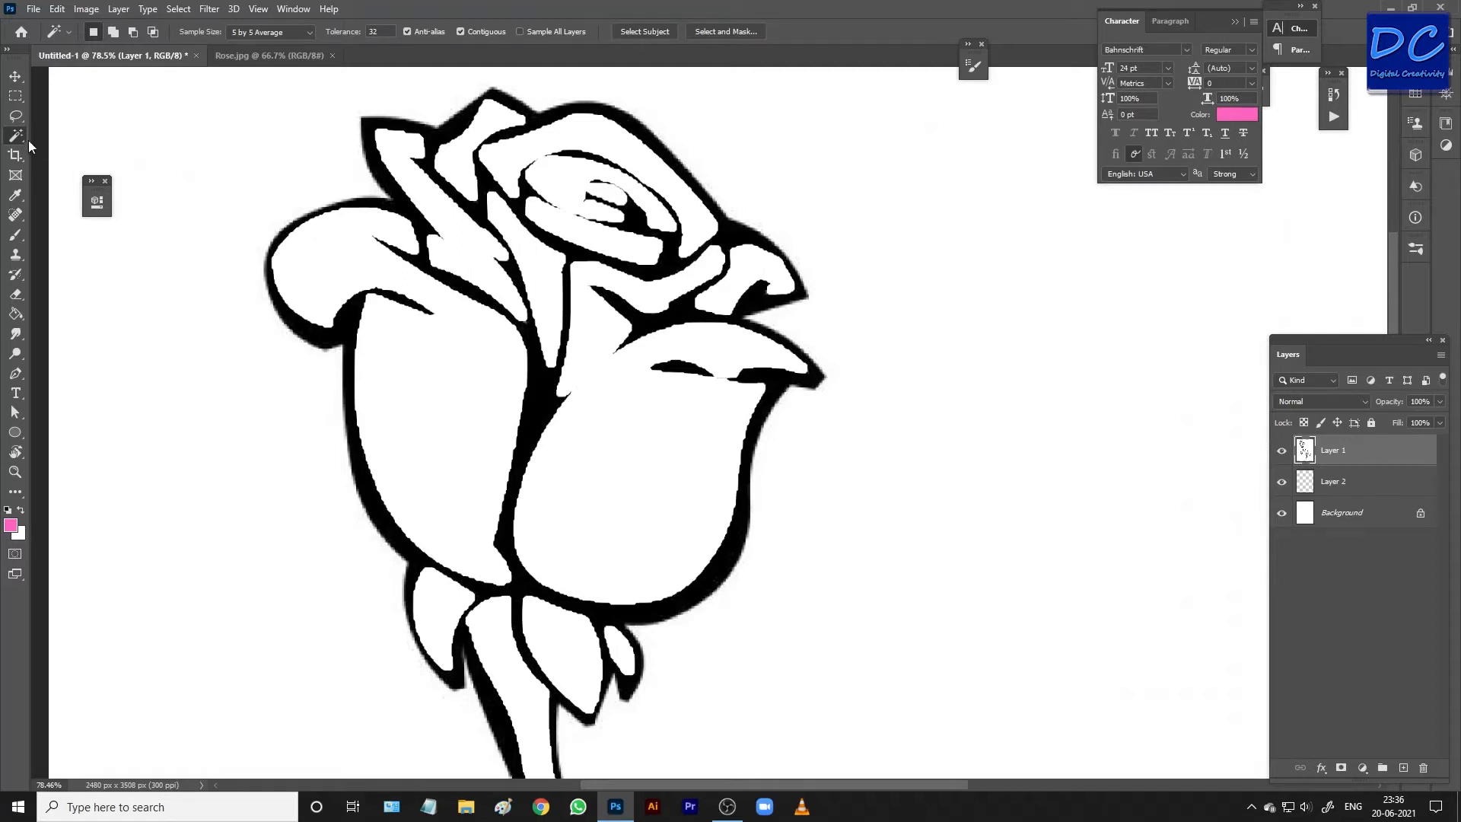
Step: Select and delete the white area surrounding the rose on Layer 1, and hide the Background to check the transparency
click(936, 447)
key(Delete)
key(ctrl+d)
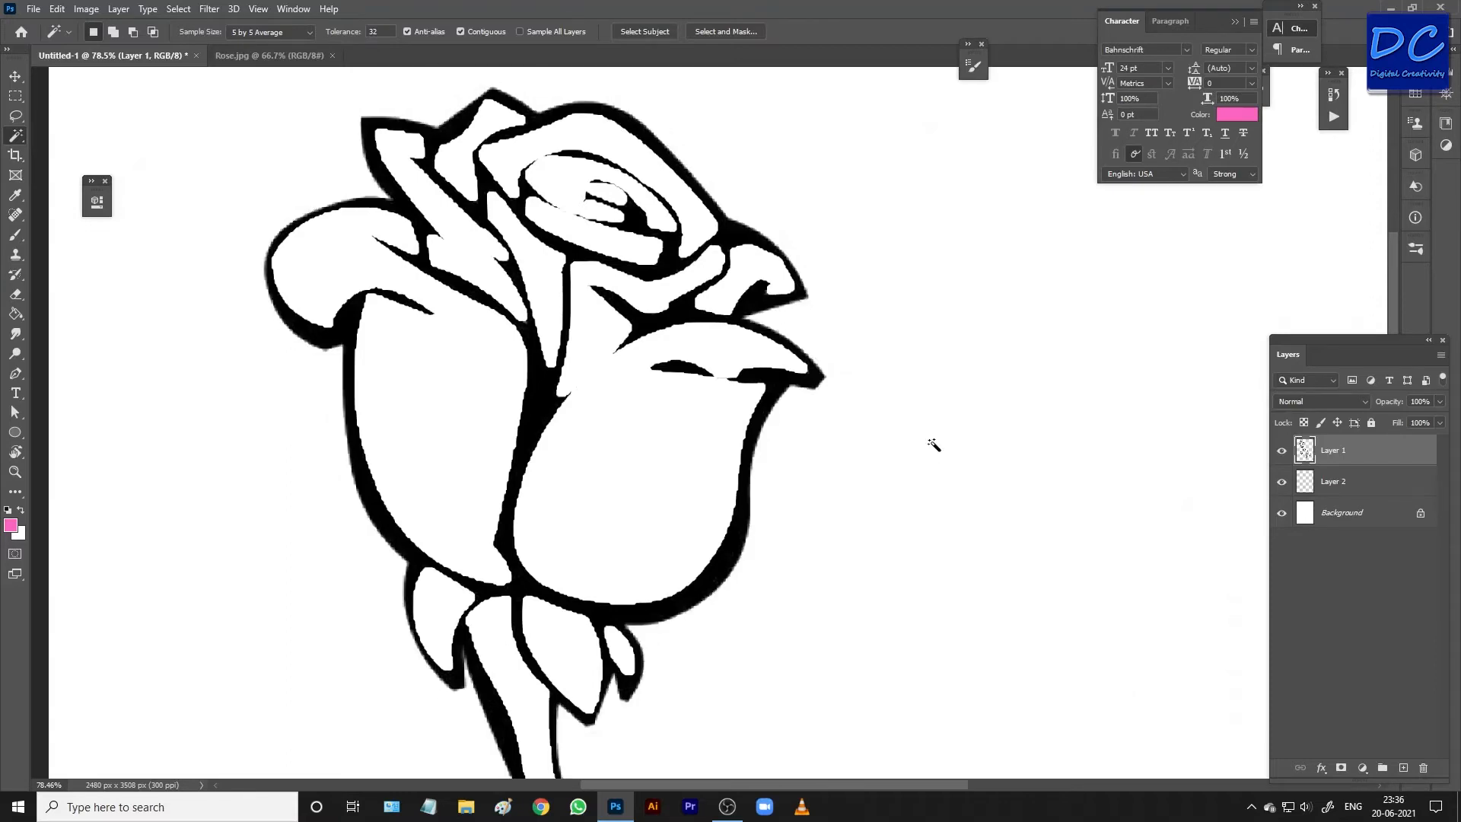
click(1282, 515)
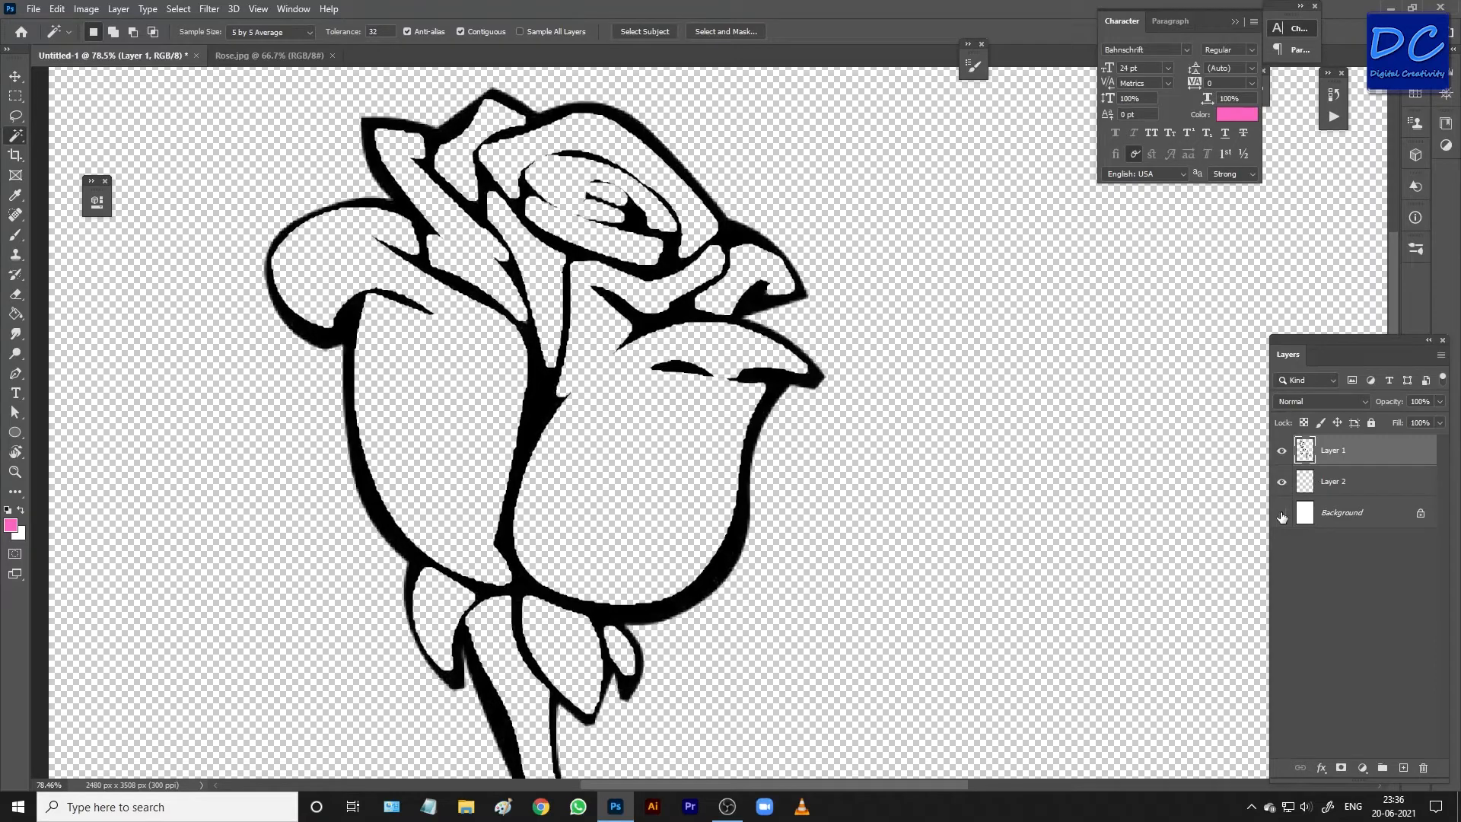
Step: Show the Background again, move Layer 2 above Layer 1 and clip it to Layer 1
key(ctrl+0)
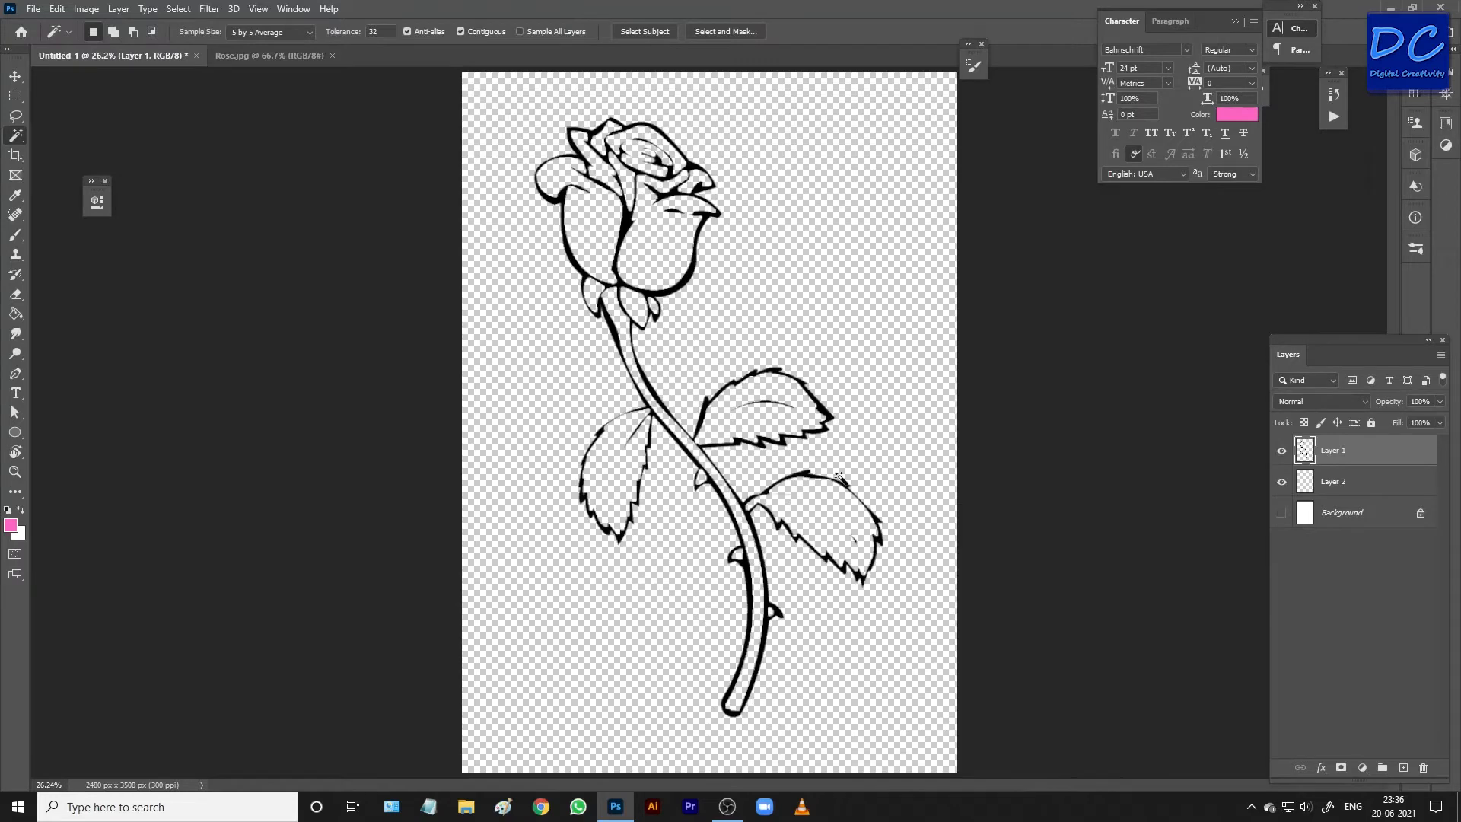
scroll(674, 293, up, 5)
scroll(743, 571, up, 4)
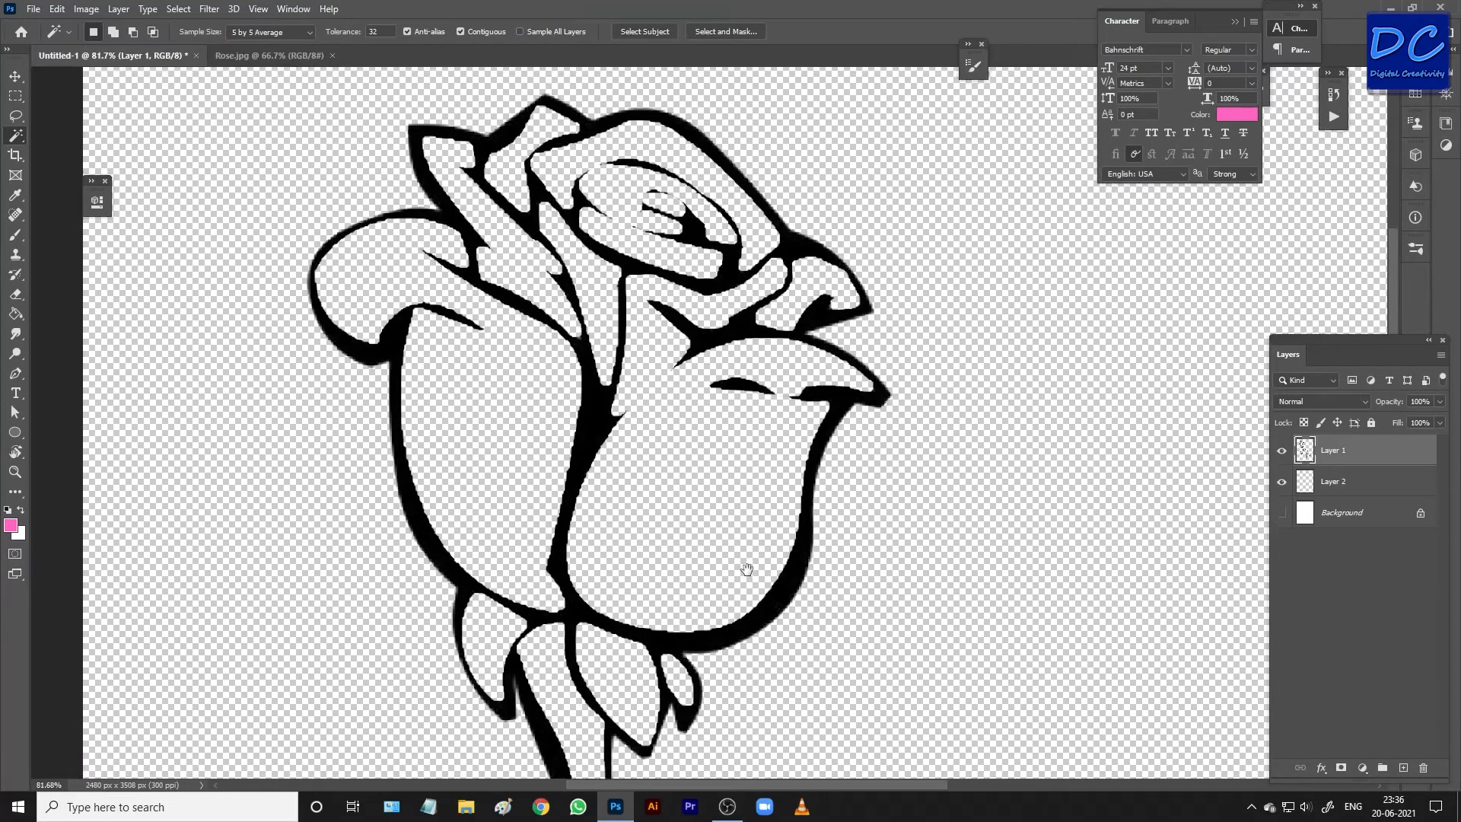
click(1281, 514)
drag(1328, 487, 1333, 439)
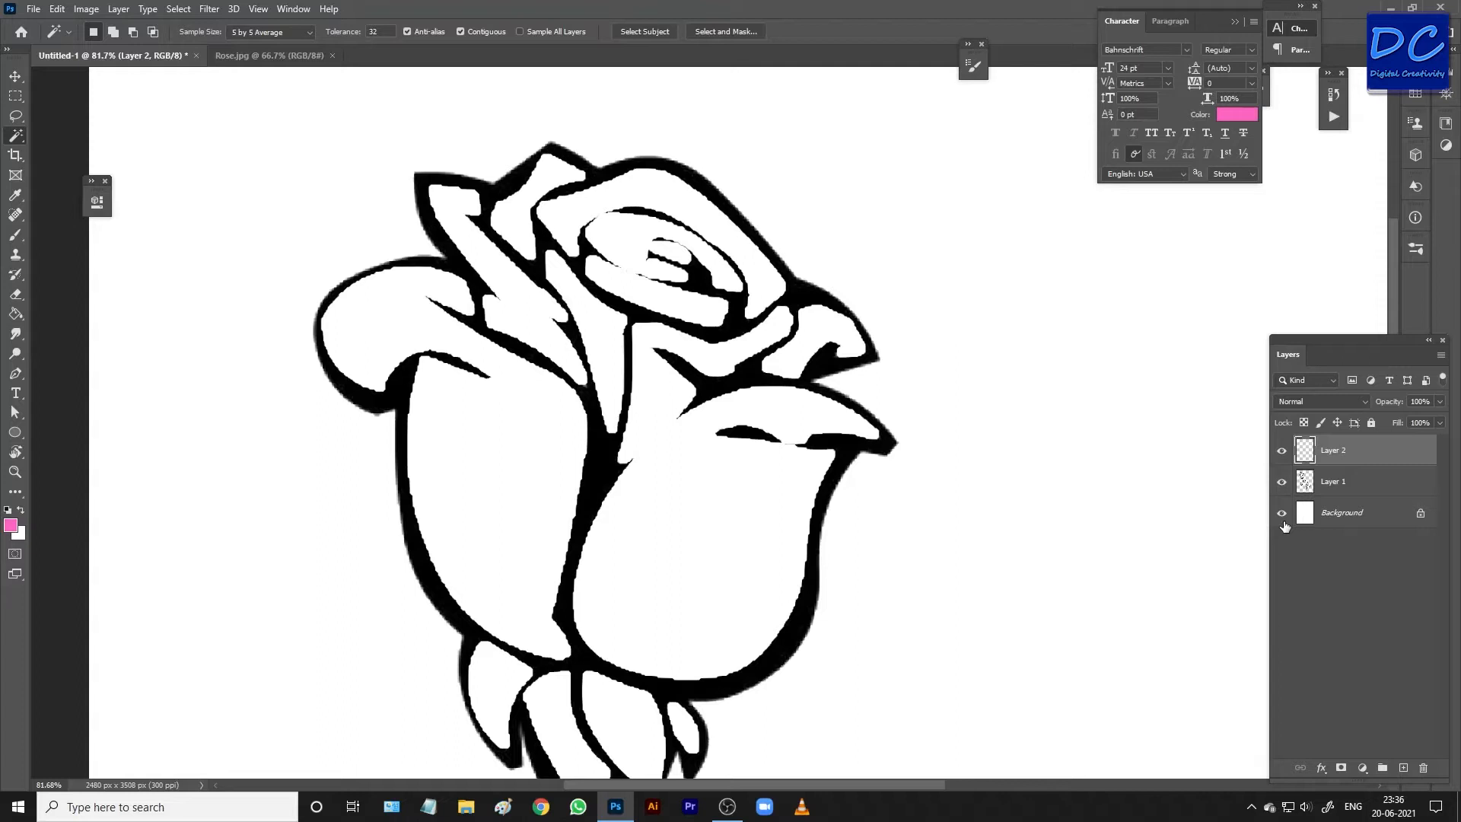
drag(1345, 452, 1339, 465)
key(ctrl+alt+g)
Step: Switch to the Brush tool and reduce its size to 400 px
click(21, 242)
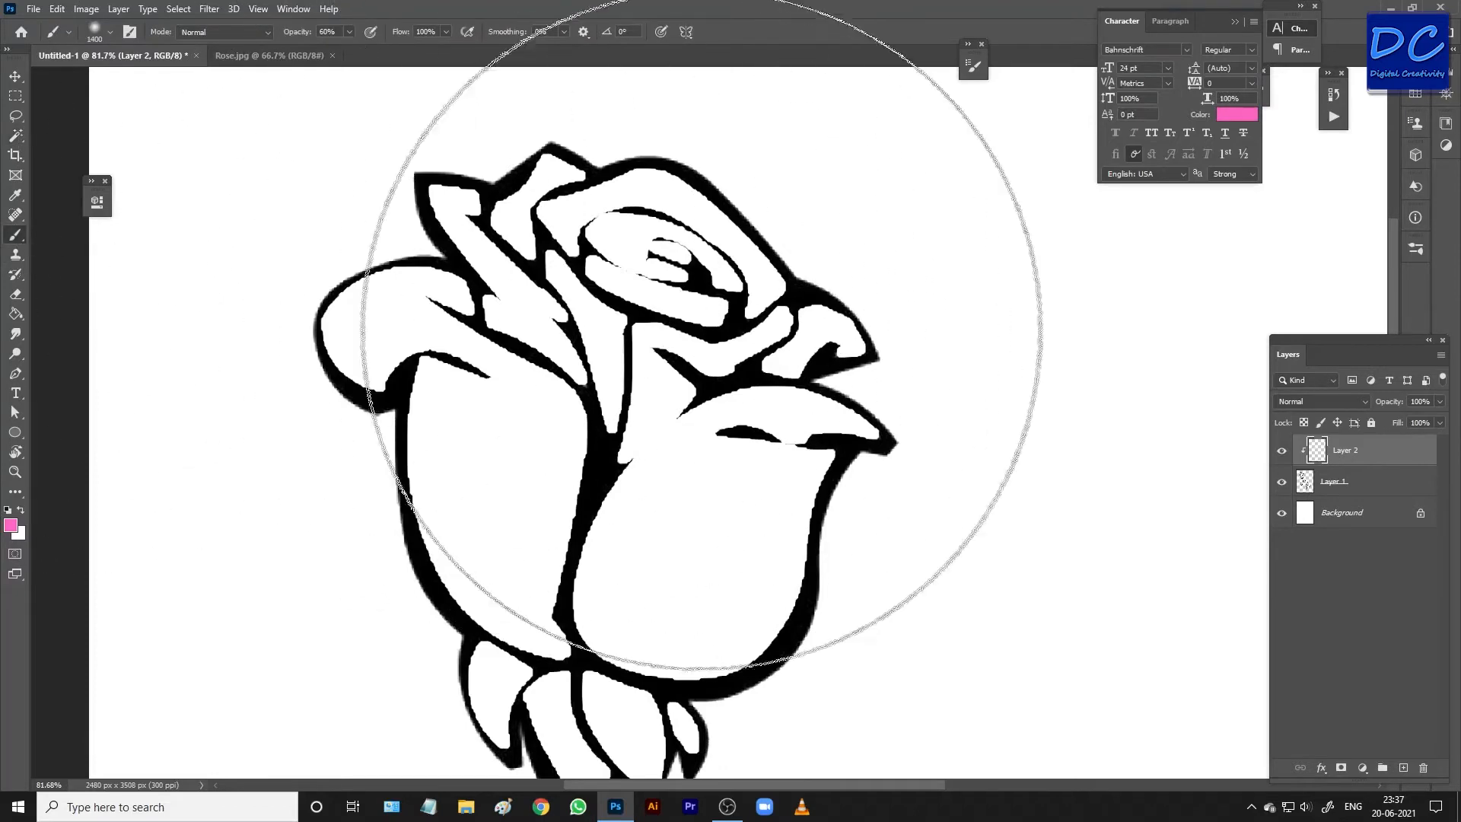
key(bracketleft)
key(bracketleft)
key(bracketleft)
key(bracketleft)
key(bracketleft)
key(bracketleft)
key(bracketleft)
key(bracketleft)
key(bracketleft)
key(bracketleft)
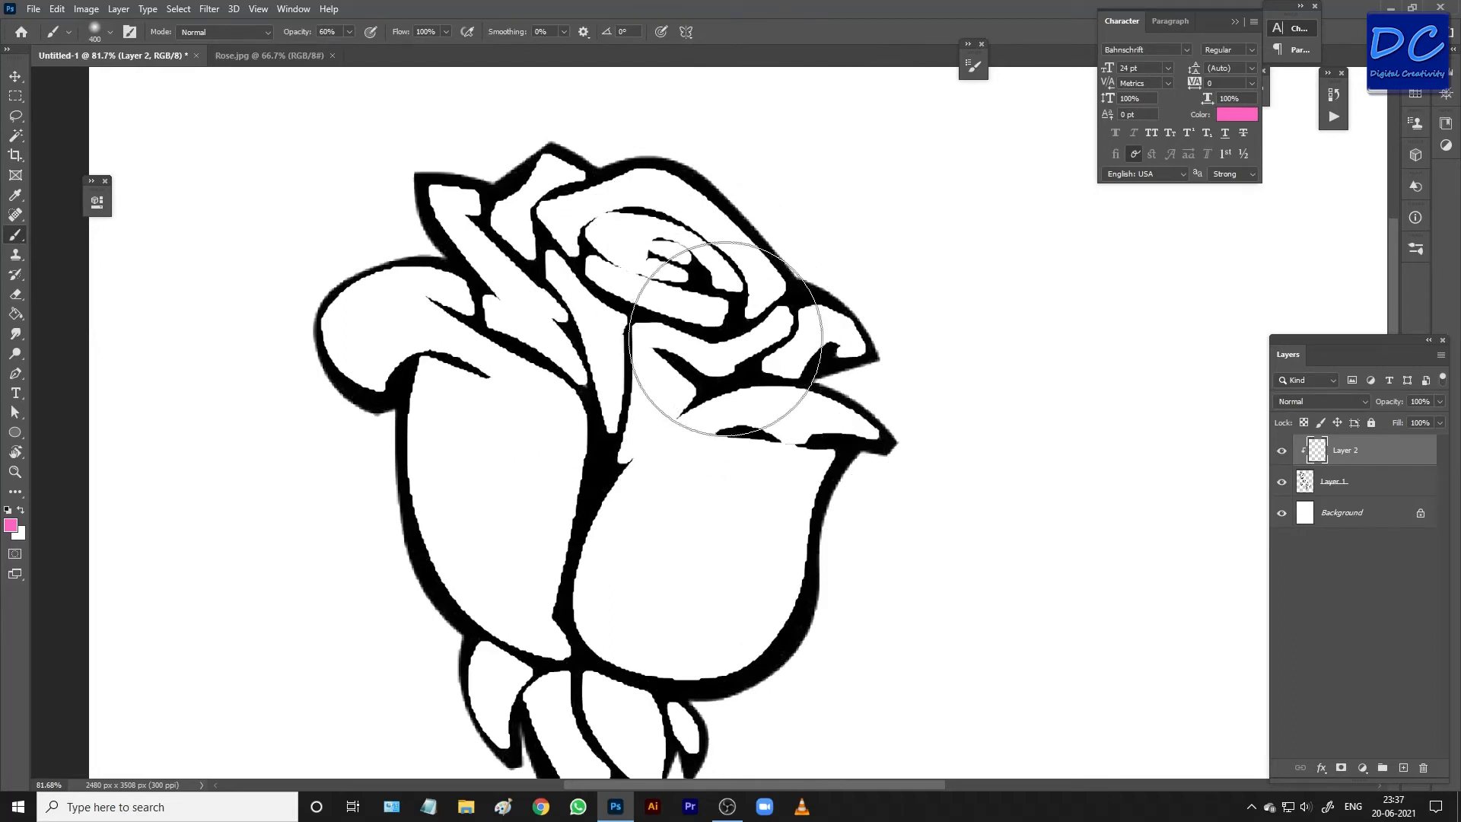
Step: Duplicate Layer 1 beneath the clipped layer and make Layer 2 active again
click(1334, 483)
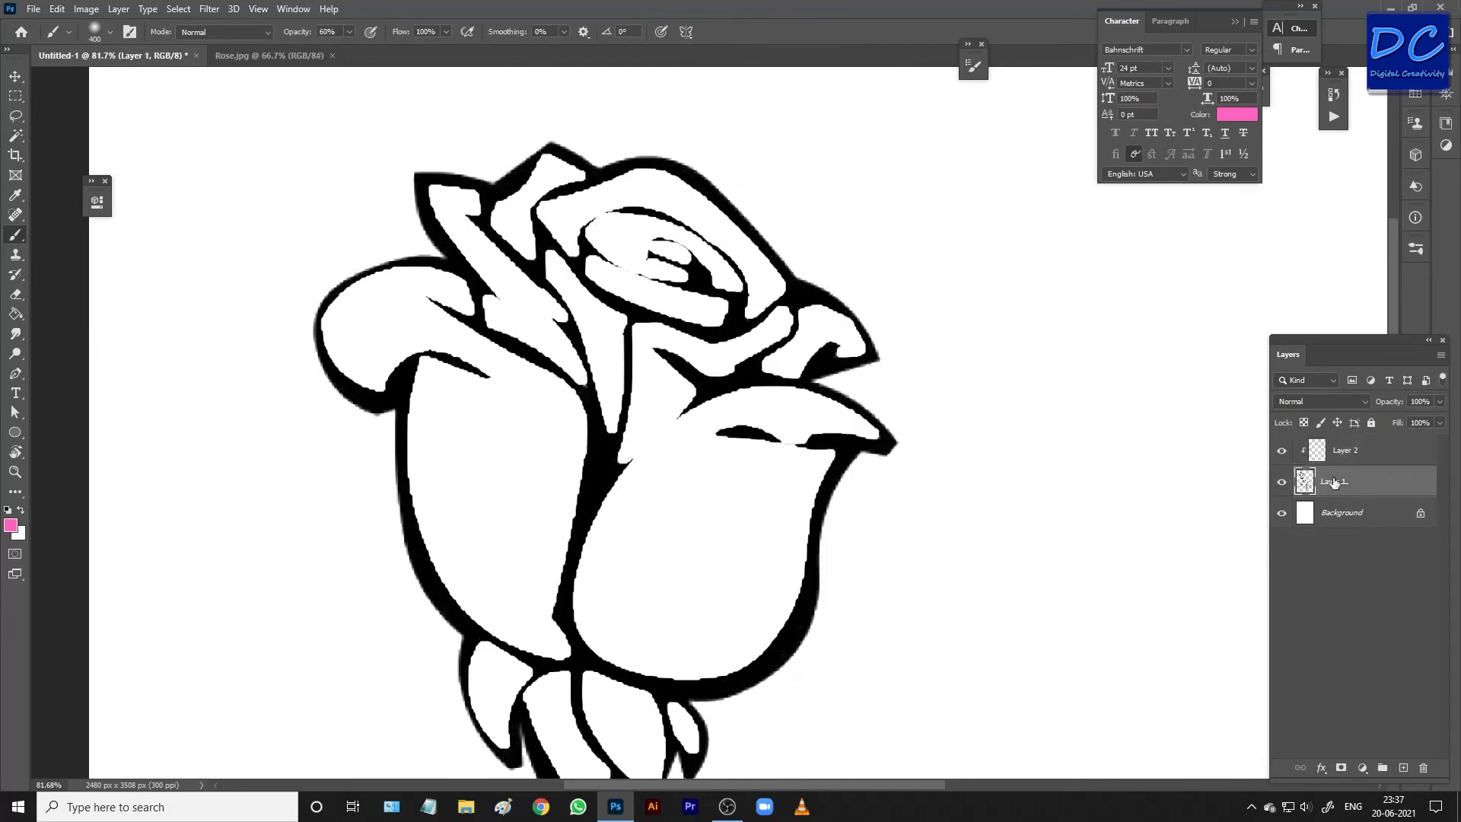
key(ctrl+j)
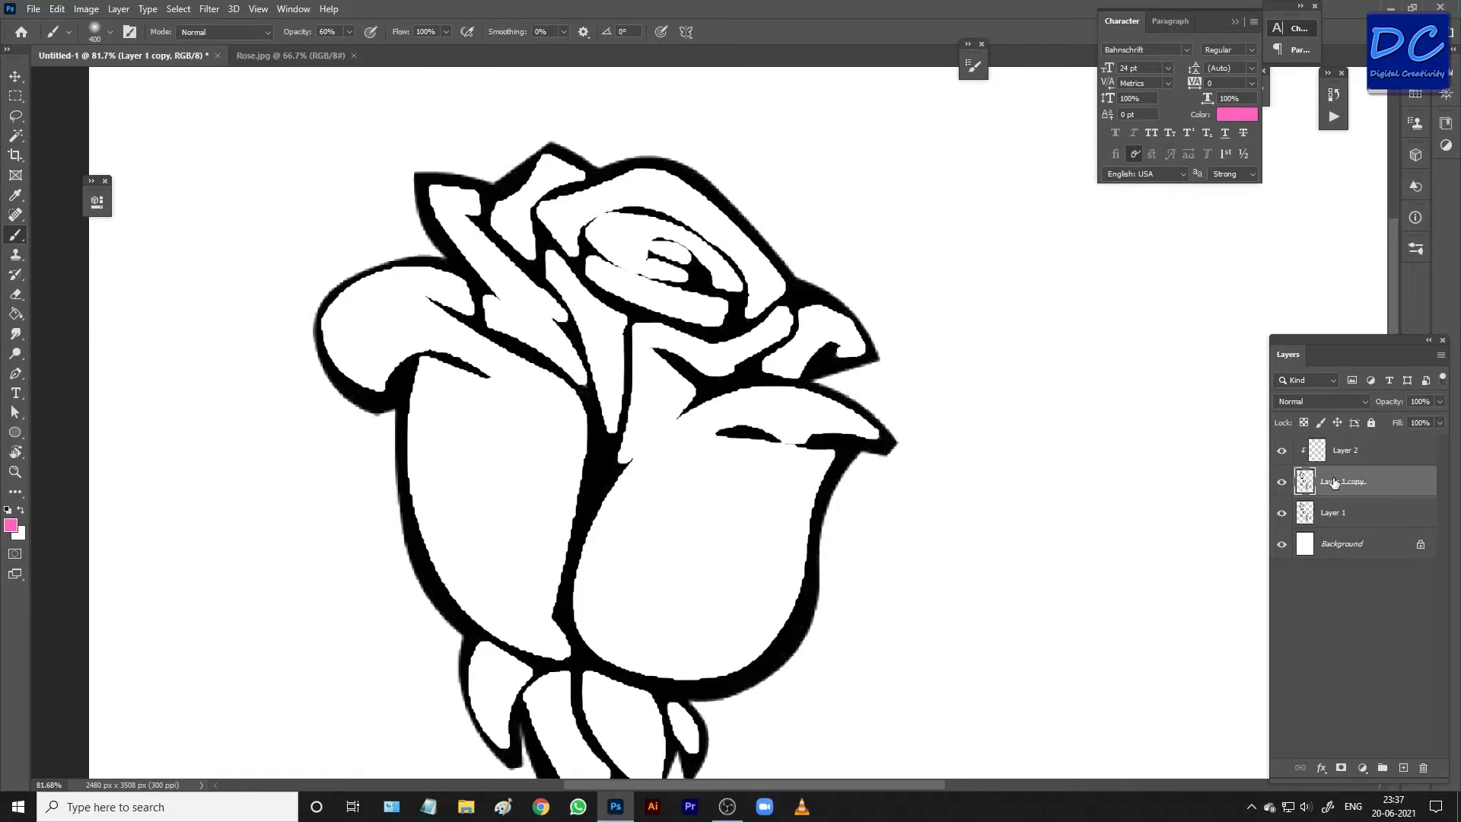
click(1335, 456)
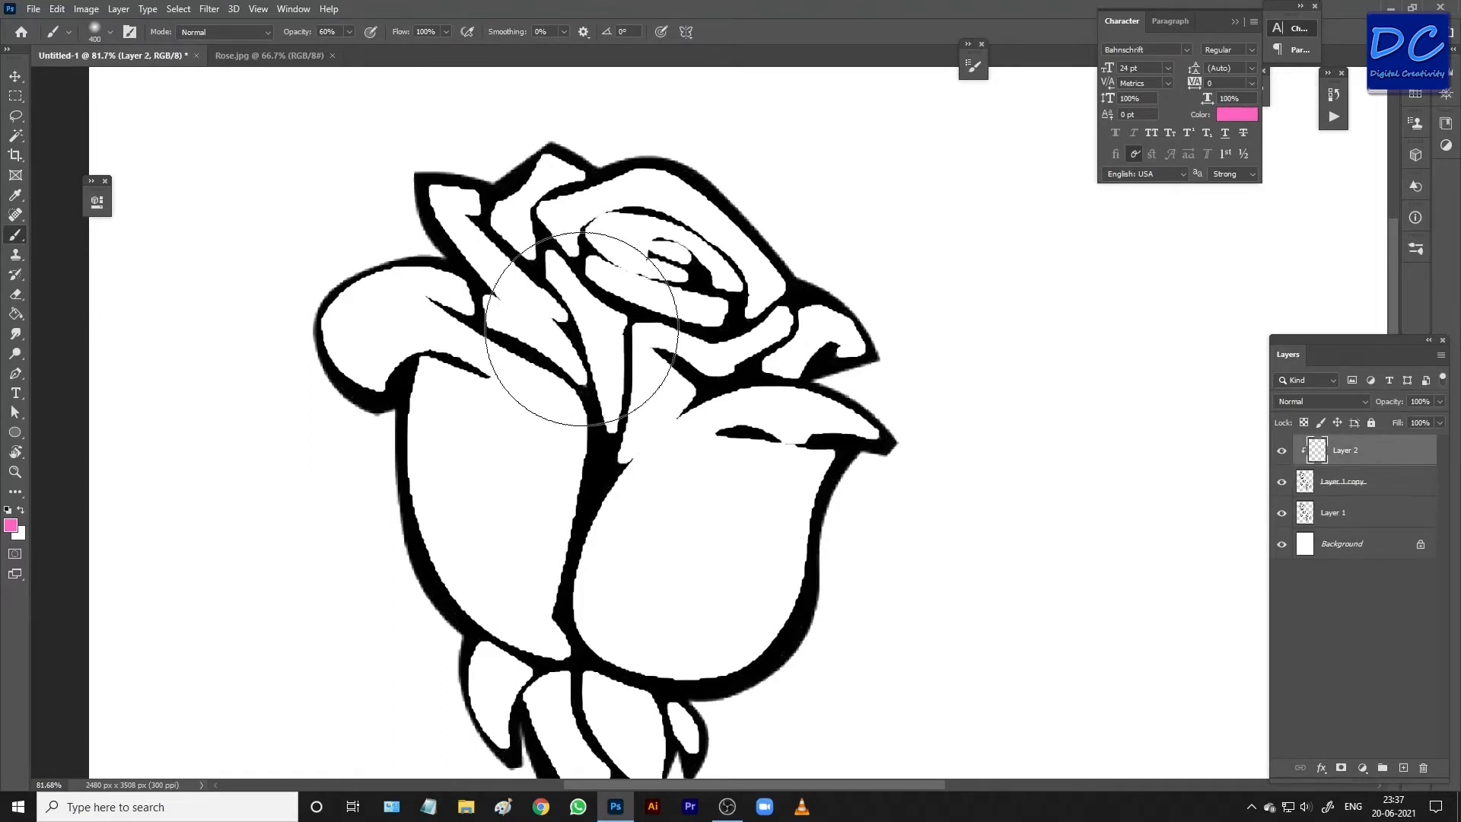
Step: Paint the flower's outlines pink on Layer 2, reducing the brush to 125 px for the lower petal edges
mouse_move(732, 258)
mouse_down()
mouse_move(711, 272)
mouse_move(810, 449)
mouse_move(761, 320)
mouse_move(521, 130)
mouse_move(375, 228)
mouse_move(357, 385)
mouse_move(669, 457)
mouse_move(489, 555)
mouse_move(643, 538)
mouse_up()
key(bracketleft)
key(bracketleft)
key(bracketleft)
key(bracketleft)
key(bracketleft)
key(bracketleft)
mouse_move(817, 531)
mouse_down()
mouse_move(793, 635)
mouse_move(732, 682)
mouse_move(668, 691)
mouse_move(532, 626)
mouse_up()
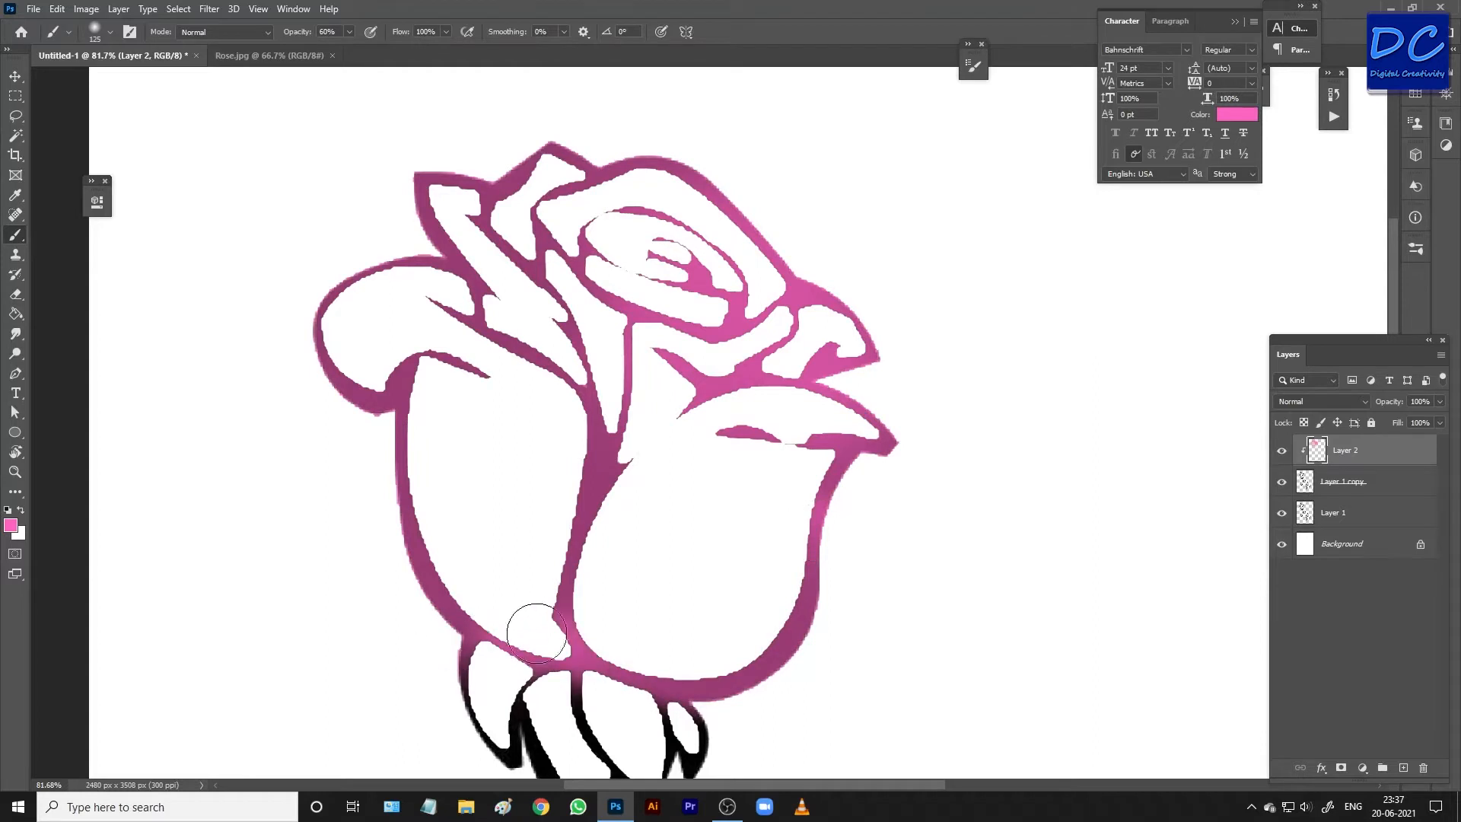
Step: Raise the brush hardness to 55% and repaint the flower's outlines a stronger pink with a 175 px brush
click(108, 34)
mouse_move(88, 112)
mouse_down()
mouse_move(152, 112)
mouse_move(139, 112)
mouse_up()
key(Return)
scroll(689, 342, down, 3)
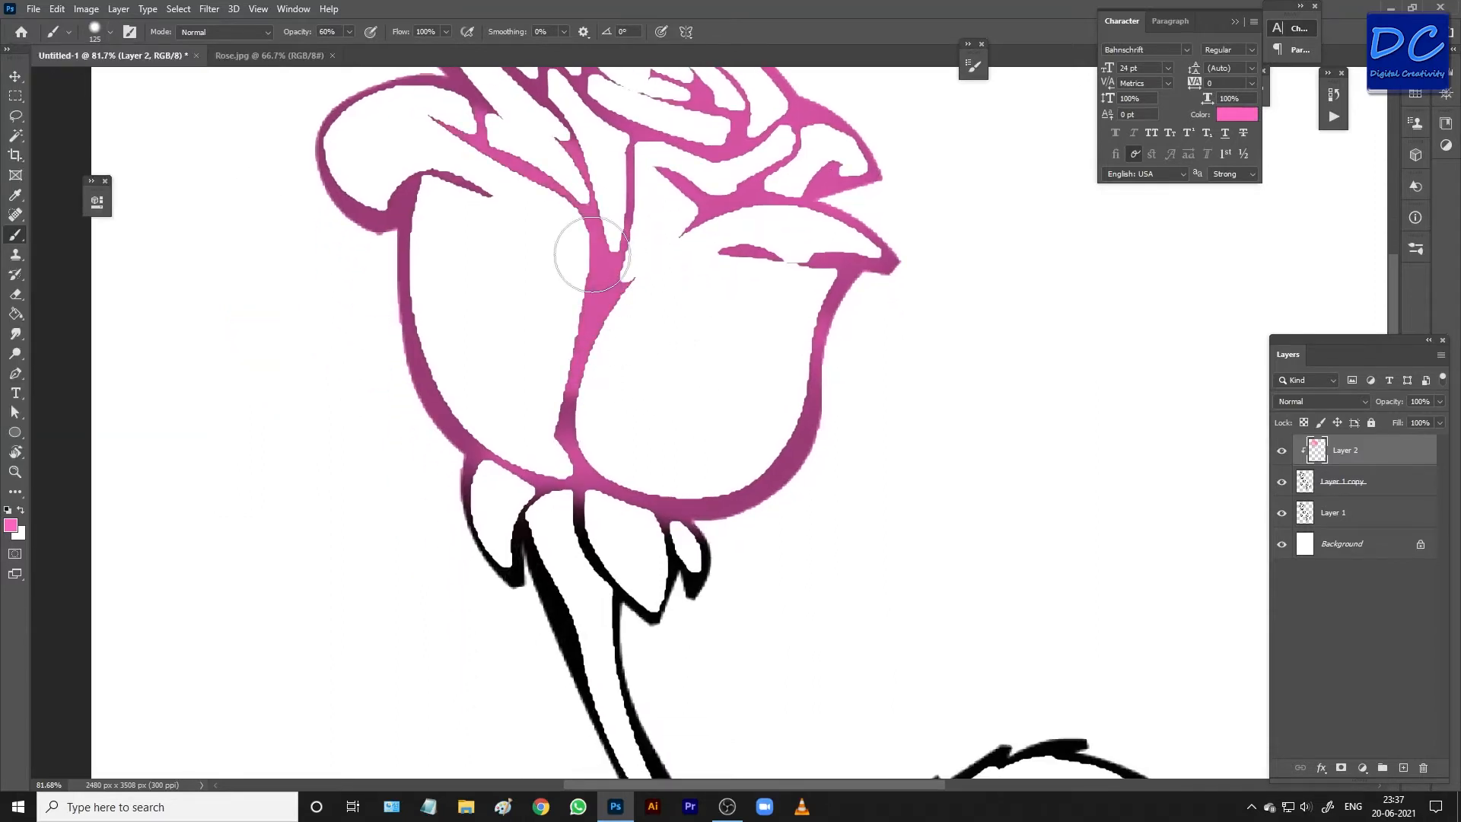
scroll(529, 342, up, 3)
key(bracketright)
key(bracketright)
mouse_move(510, 245)
mouse_down()
mouse_move(482, 233)
mouse_move(475, 160)
mouse_move(303, 385)
mouse_move(426, 620)
mouse_move(525, 616)
mouse_move(586, 213)
mouse_move(791, 304)
mouse_move(765, 601)
mouse_move(700, 677)
mouse_move(487, 666)
mouse_move(403, 366)
mouse_move(609, 370)
mouse_up()
drag(668, 610, 668, 342)
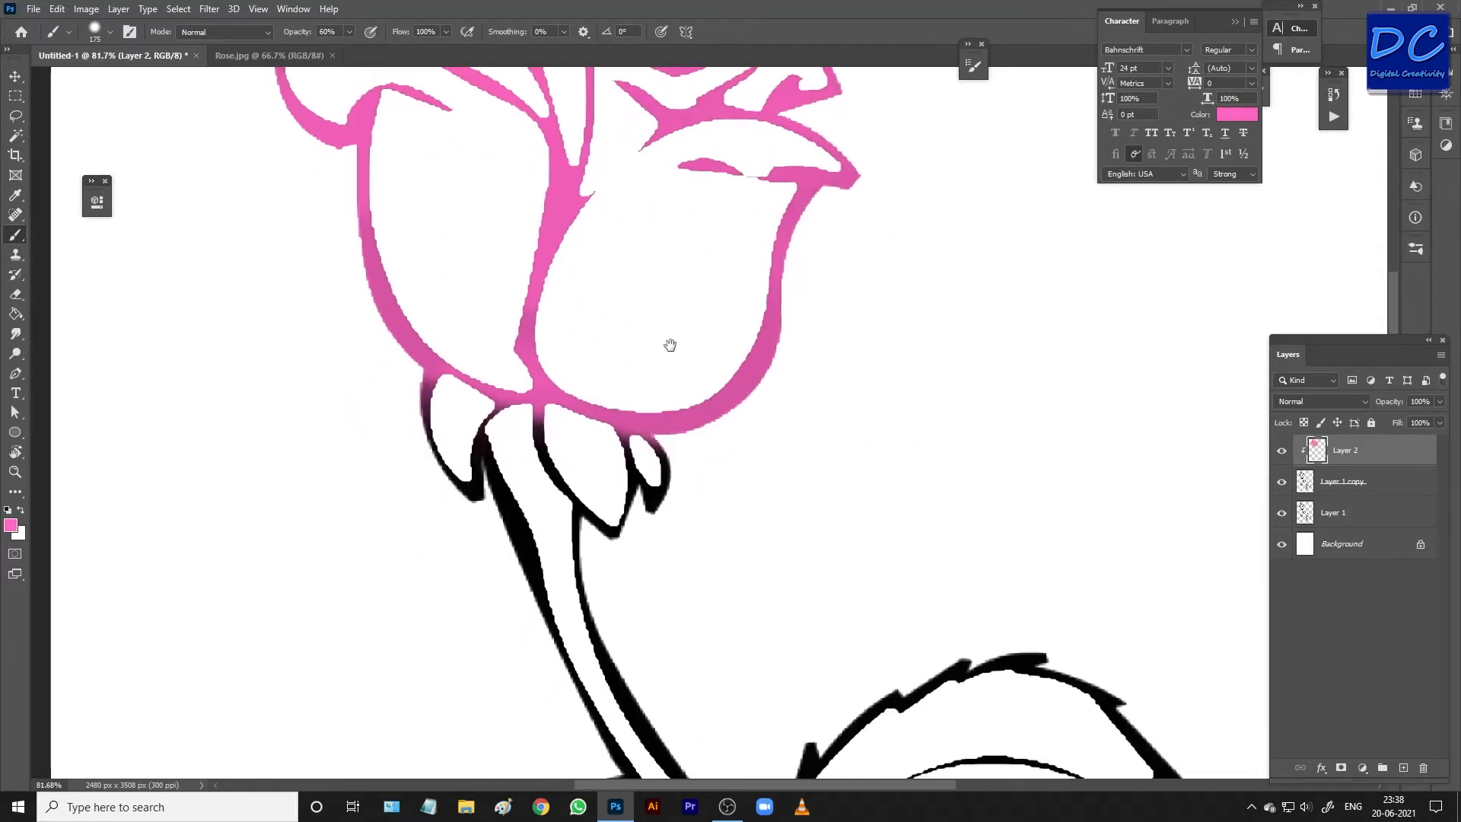
Step: Erase the pink from the sepal and stem outlines just below the flower with a smaller eraser
key(e)
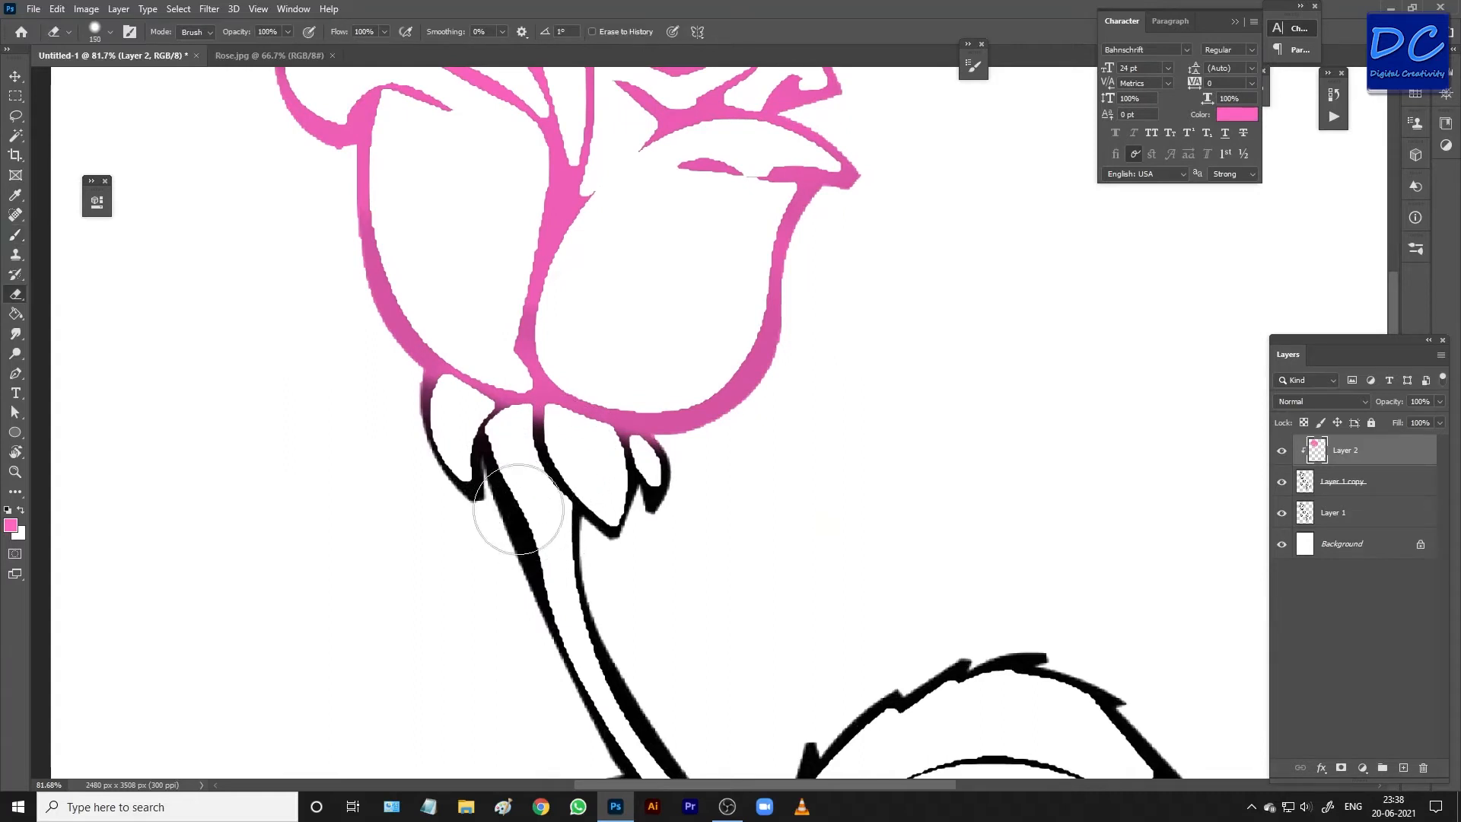
key(bracketleft)
key(bracketleft)
key(bracketleft)
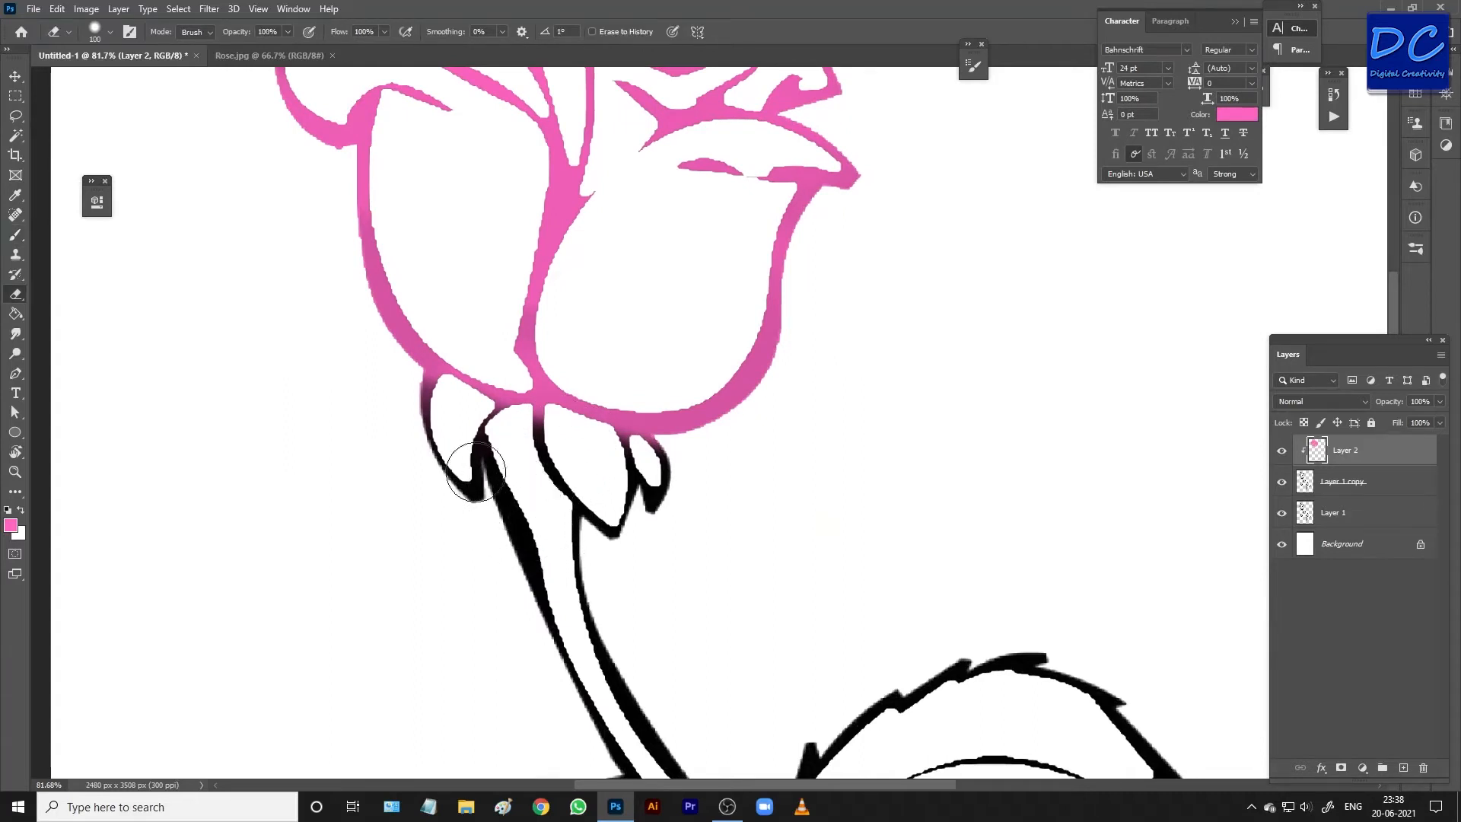
drag(406, 394, 651, 445)
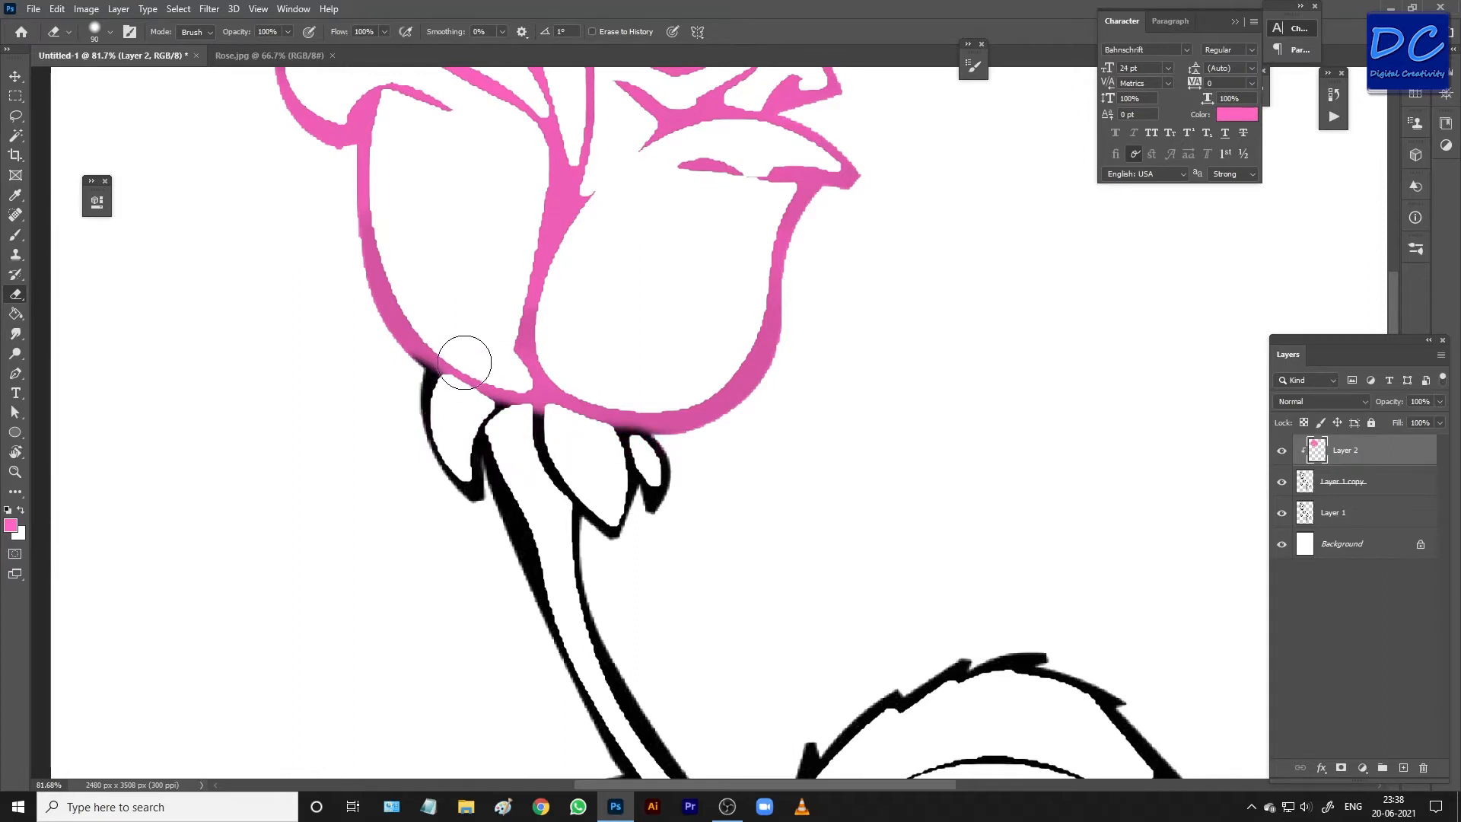
Step: Touch up the pink along the flower's lower outlines with the brush reduced to 70 px
key(b)
key(bracketleft)
key(bracketleft)
key(bracketleft)
key(bracketleft)
key(bracketleft)
key(bracketleft)
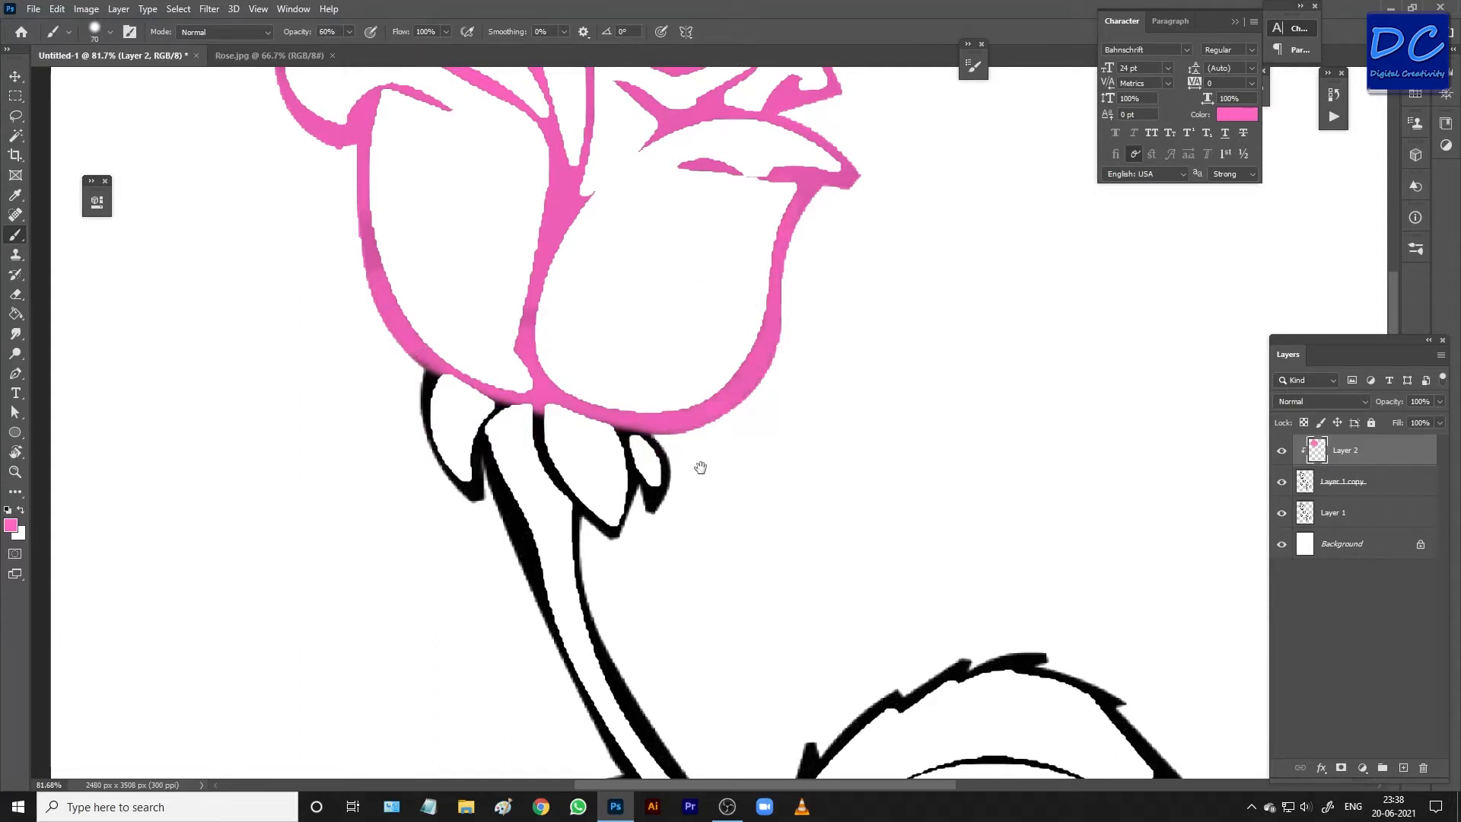
Step: Enlarge the brush to 200 px and even out the pink on the upper petal outlines
drag(694, 280, 678, 522)
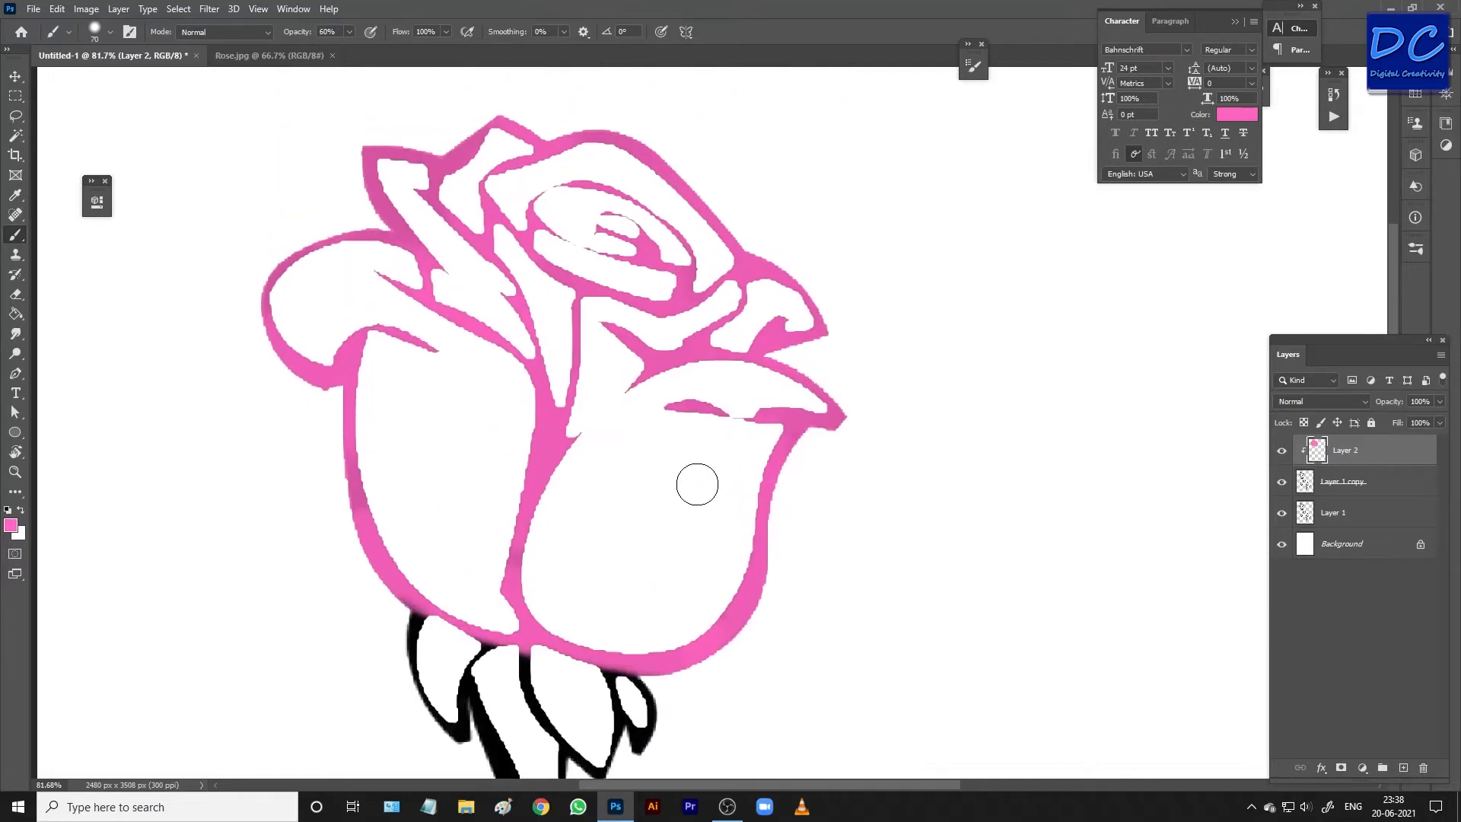
key(bracketright)
key(bracketright)
key(bracketright)
key(bracketright)
key(bracketright)
key(bracketright)
key(bracketright)
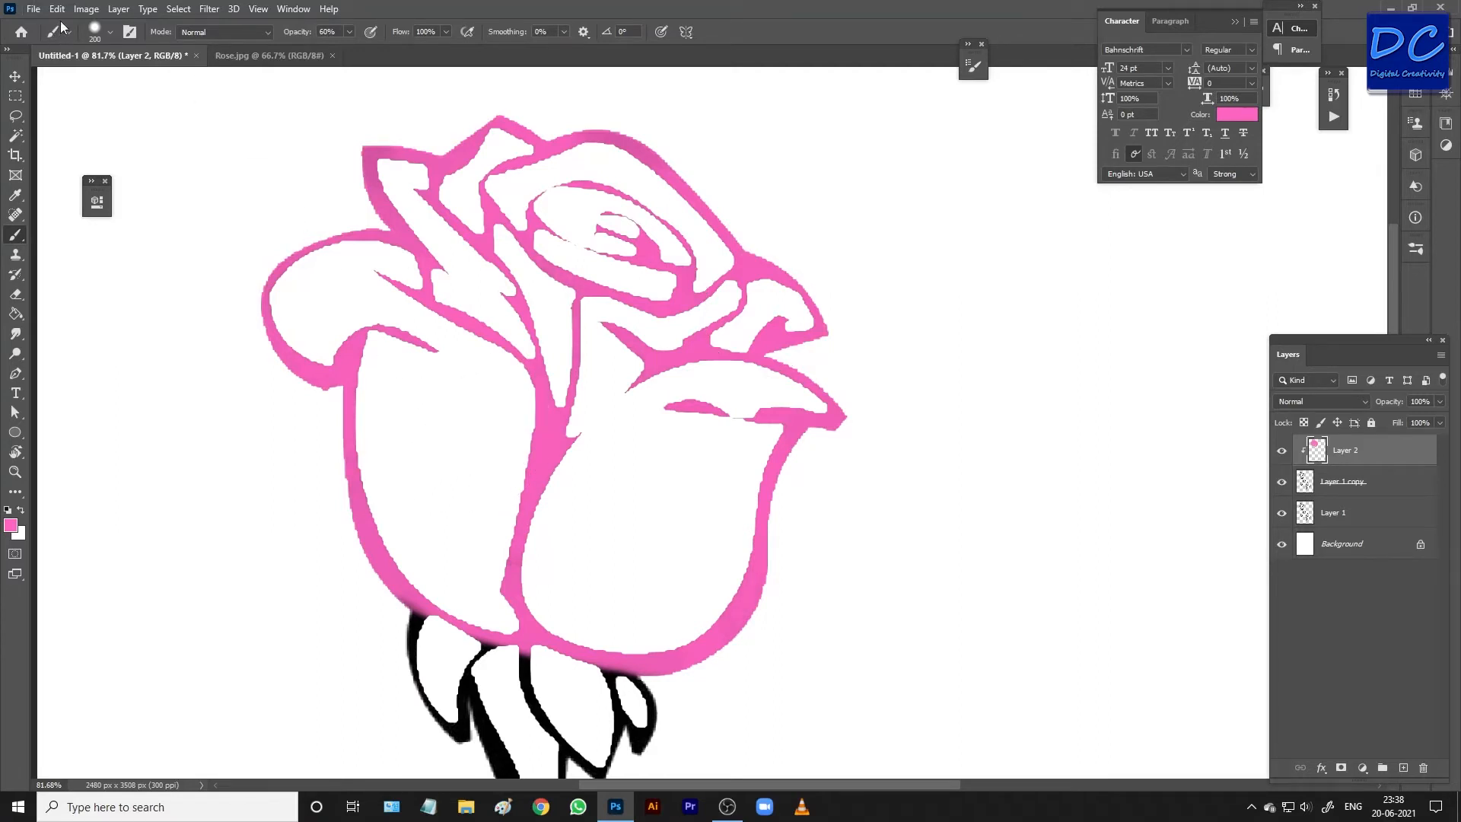
Step: Apply Hue/Saturation to Layer 2 with saturation +100 and lightness -23, and return to the Brush tool
click(86, 8)
mouse_move(112, 49)
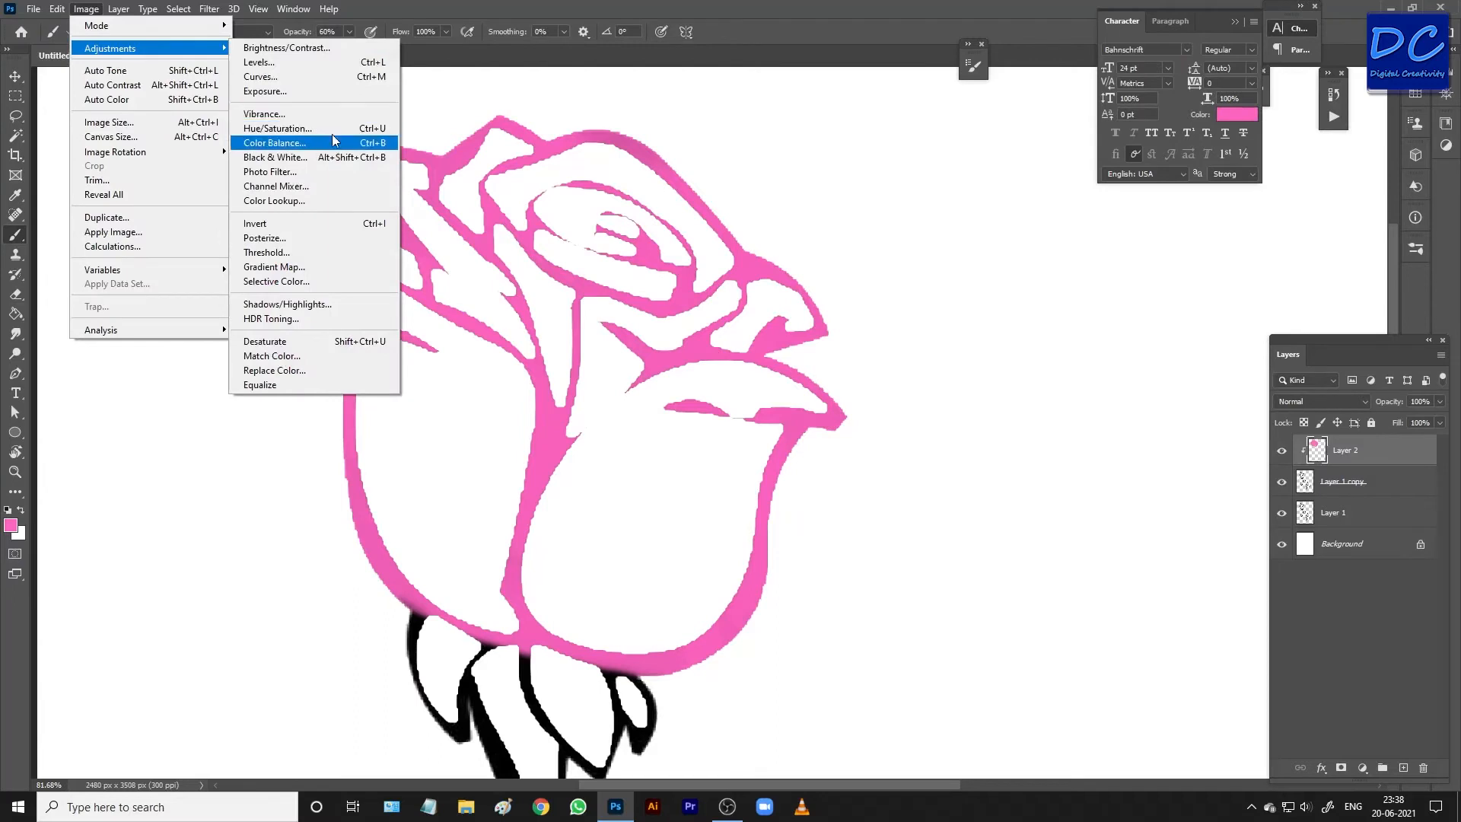
click(328, 128)
drag(915, 221, 995, 222)
drag(919, 259, 897, 261)
click(897, 261)
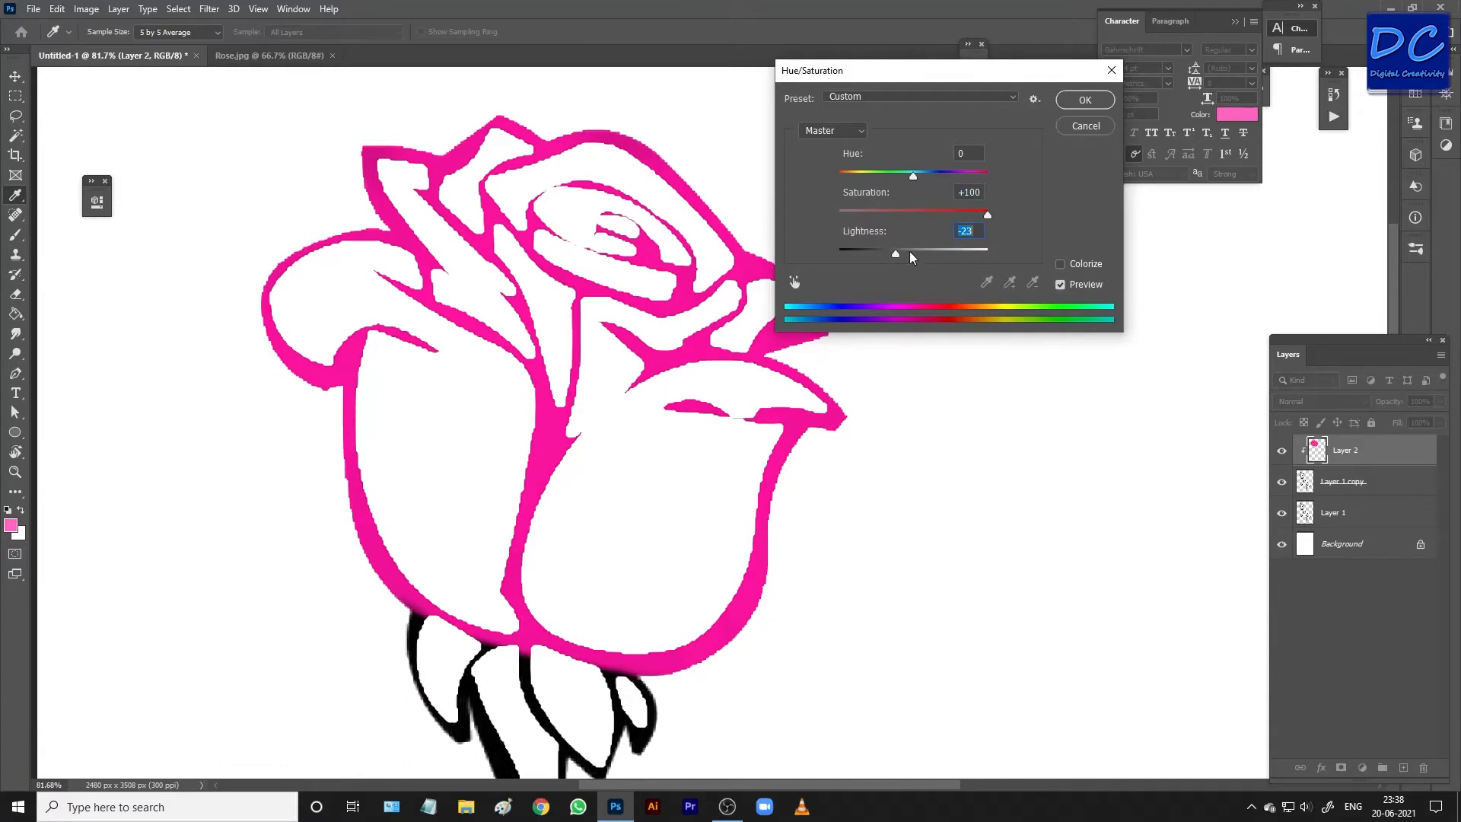
click(1083, 100)
key(b)
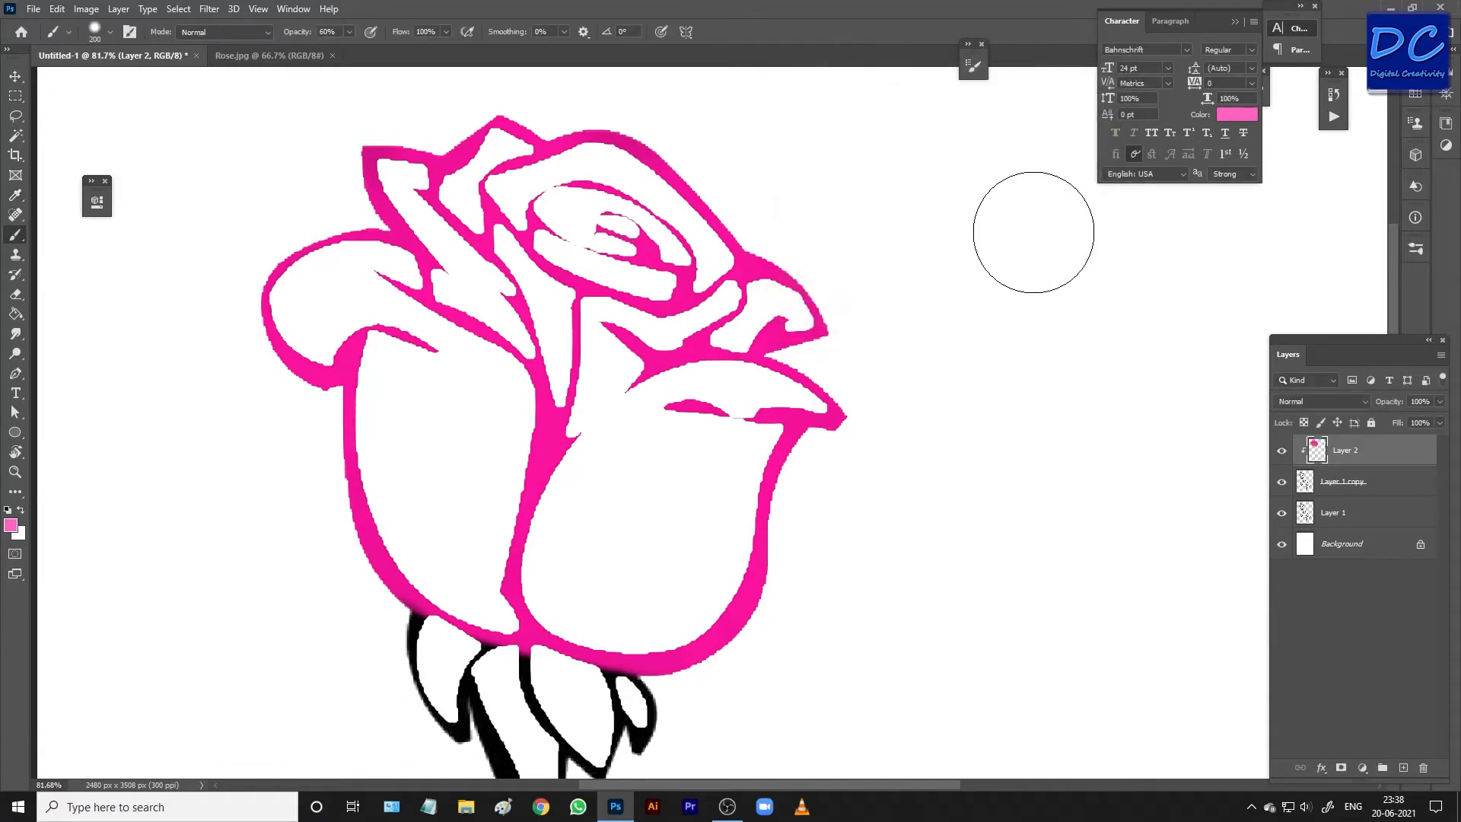
Step: Merge Layer 2 down into Layer 1 copy and toggle the merged layer's visibility to compare
key(ctrl+e)
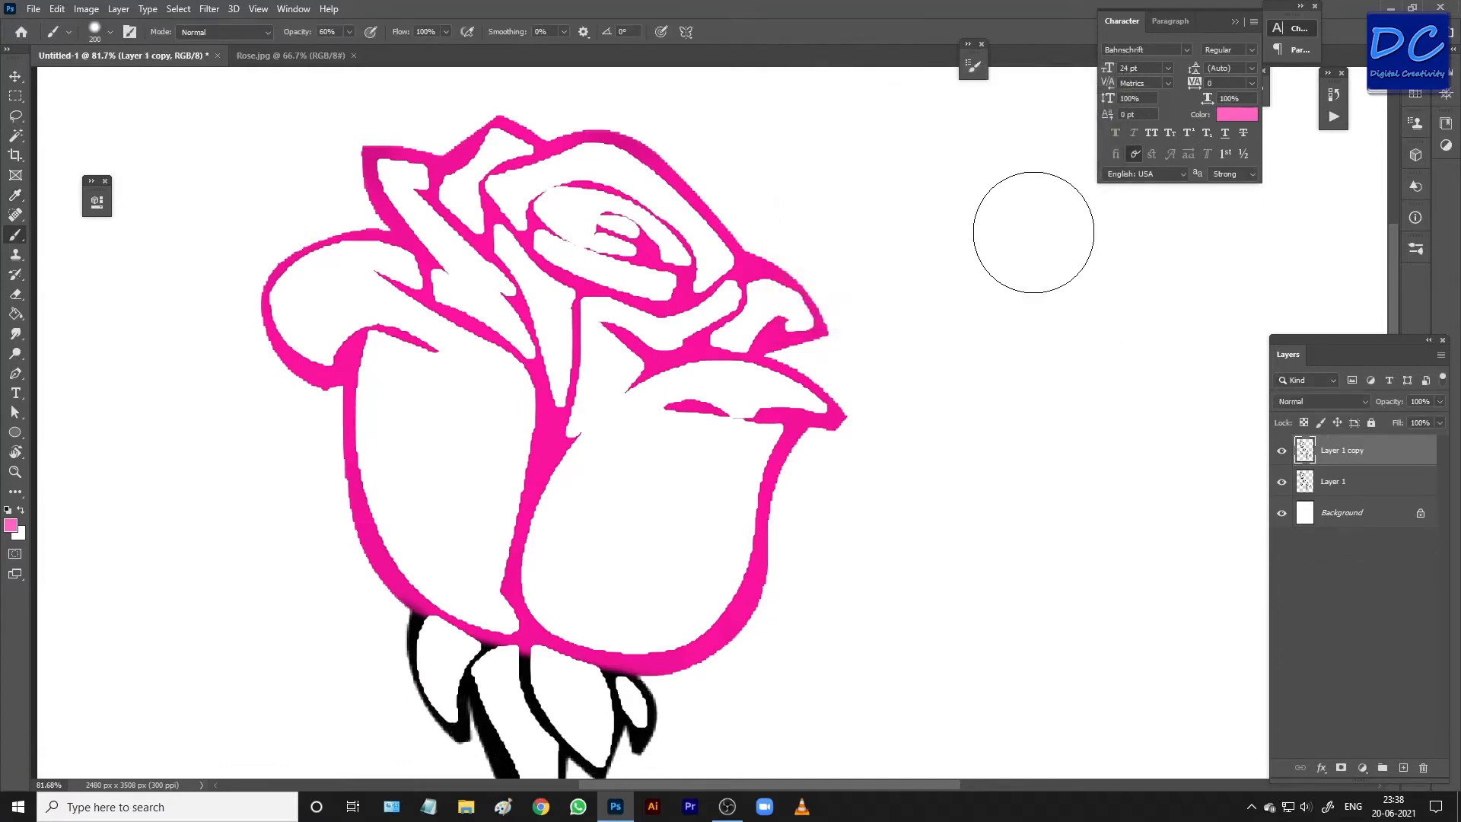
click(1282, 451)
click(1282, 451)
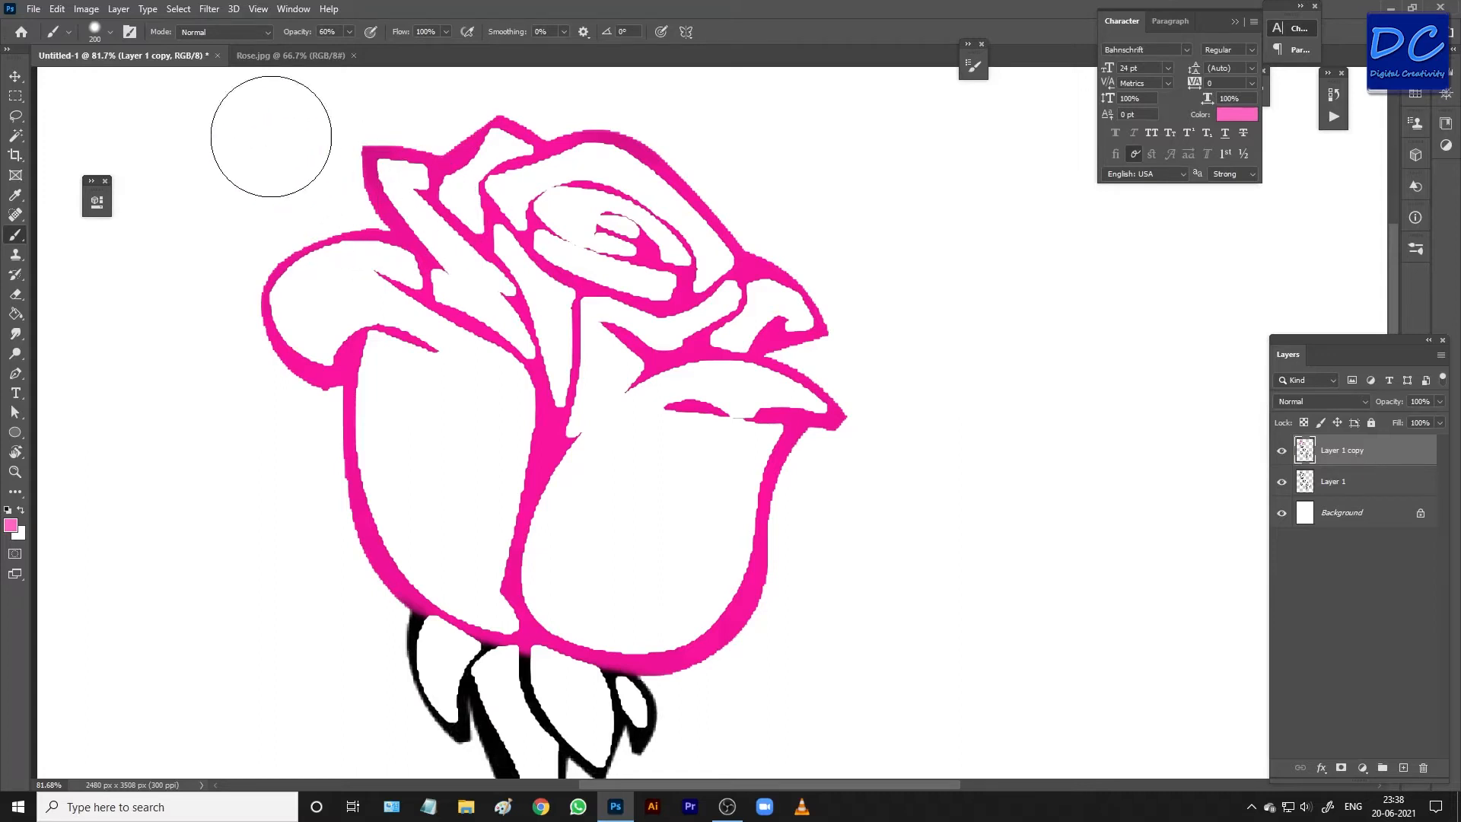
Step: Choose the Hard Round brush preset and set the foreground color to a lighter pink
click(109, 32)
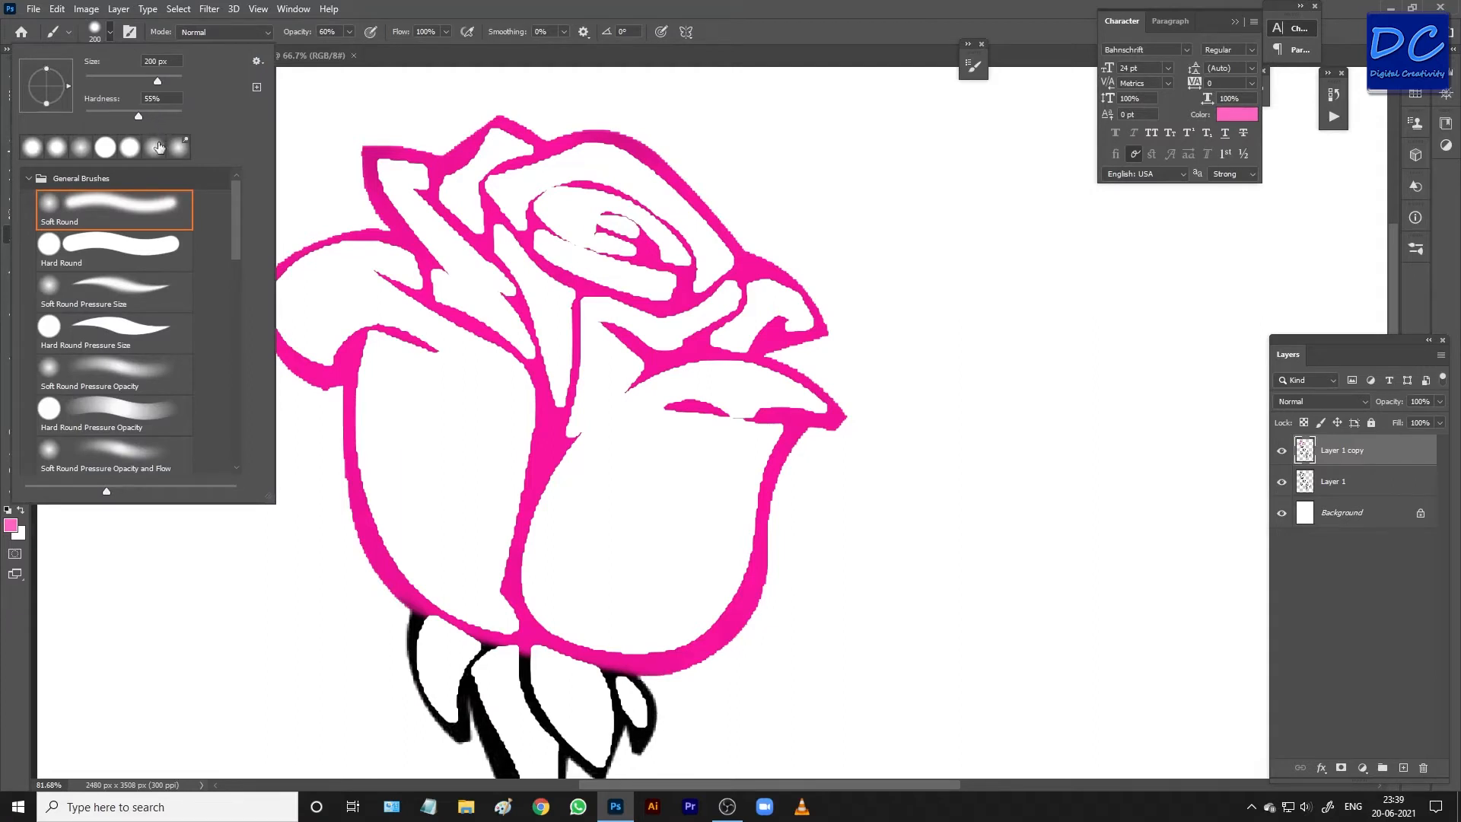
click(136, 261)
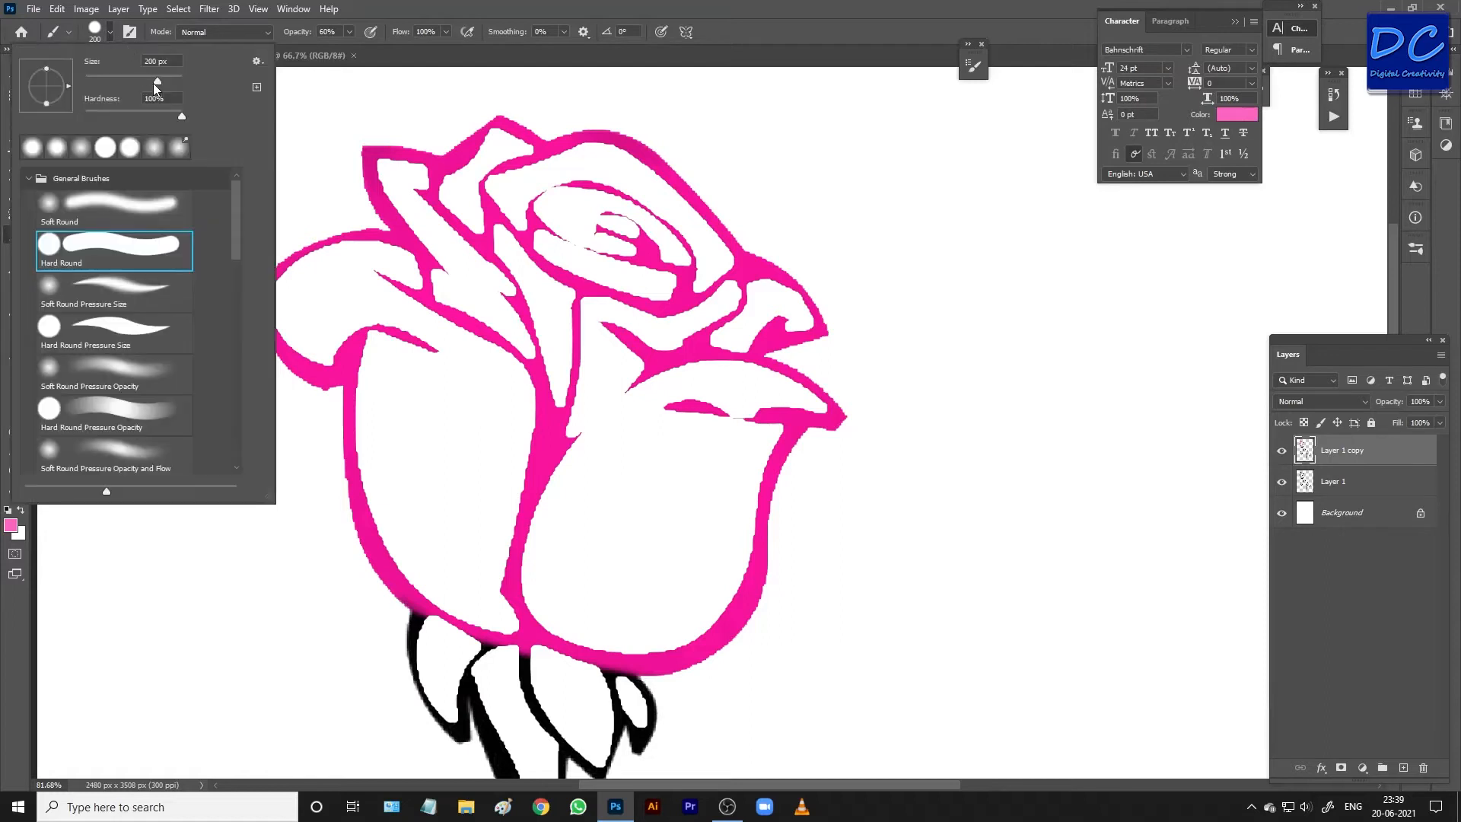
click(110, 36)
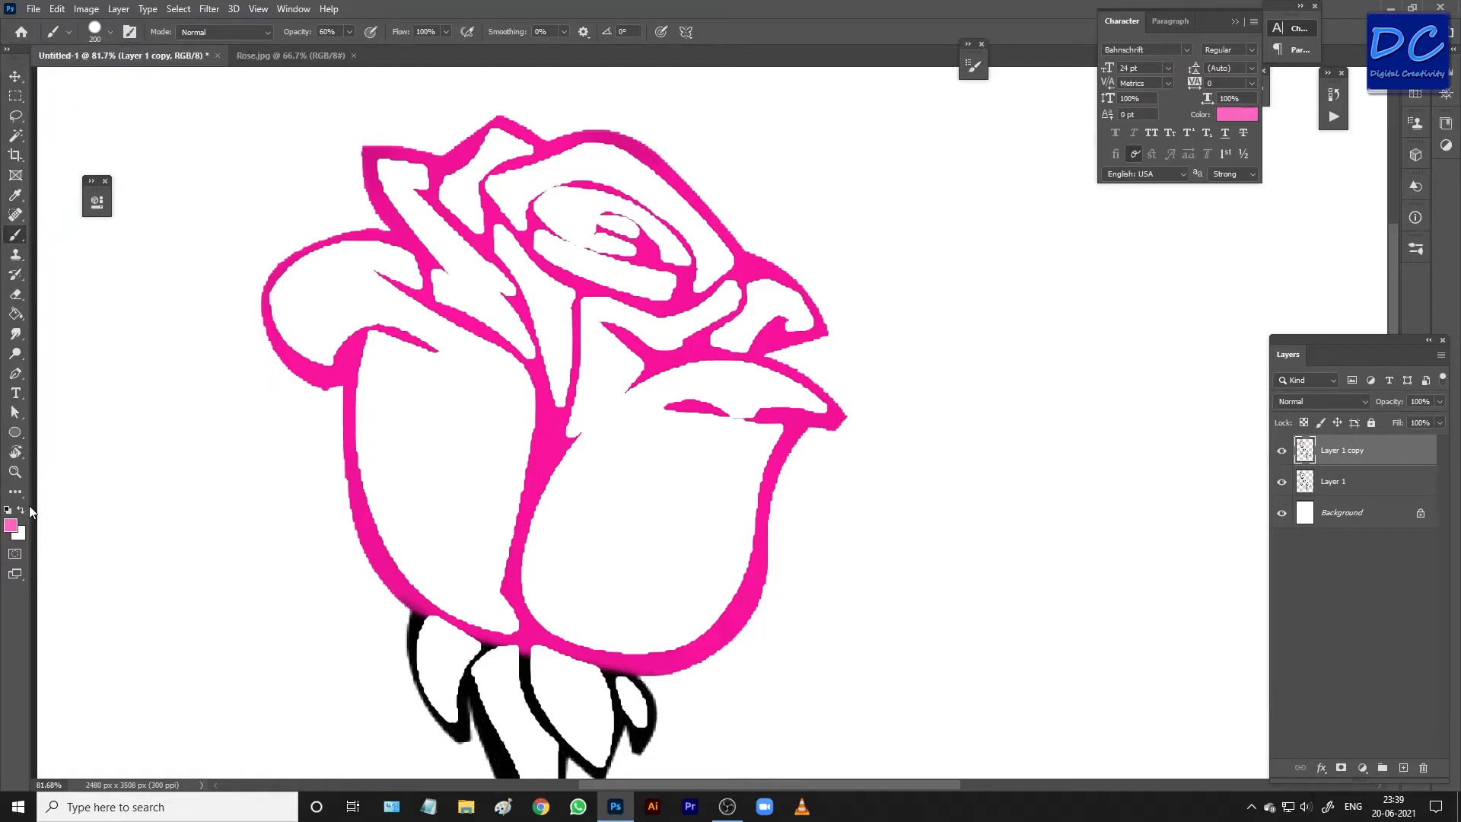
key(F6)
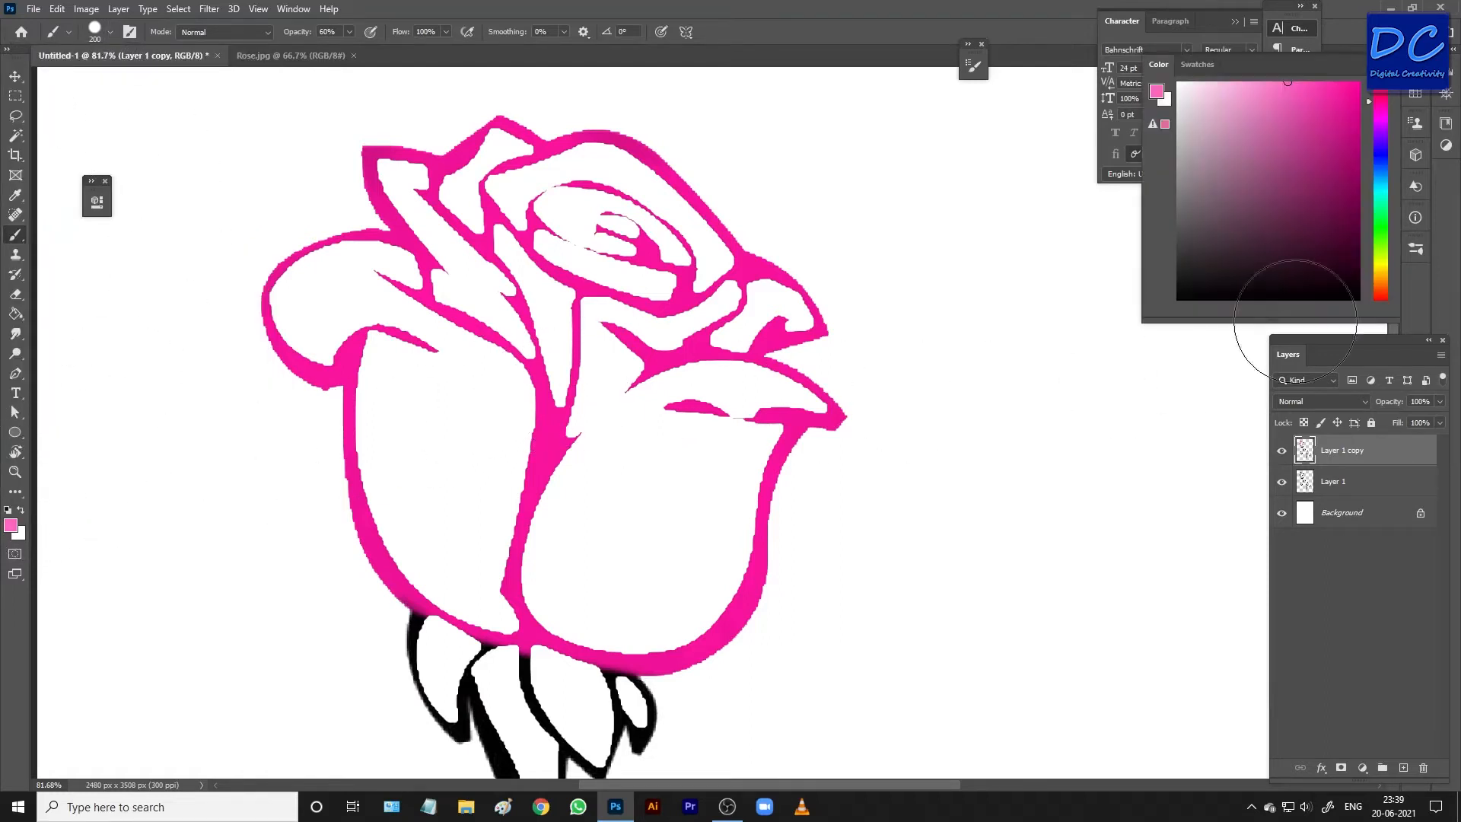
click(1247, 87)
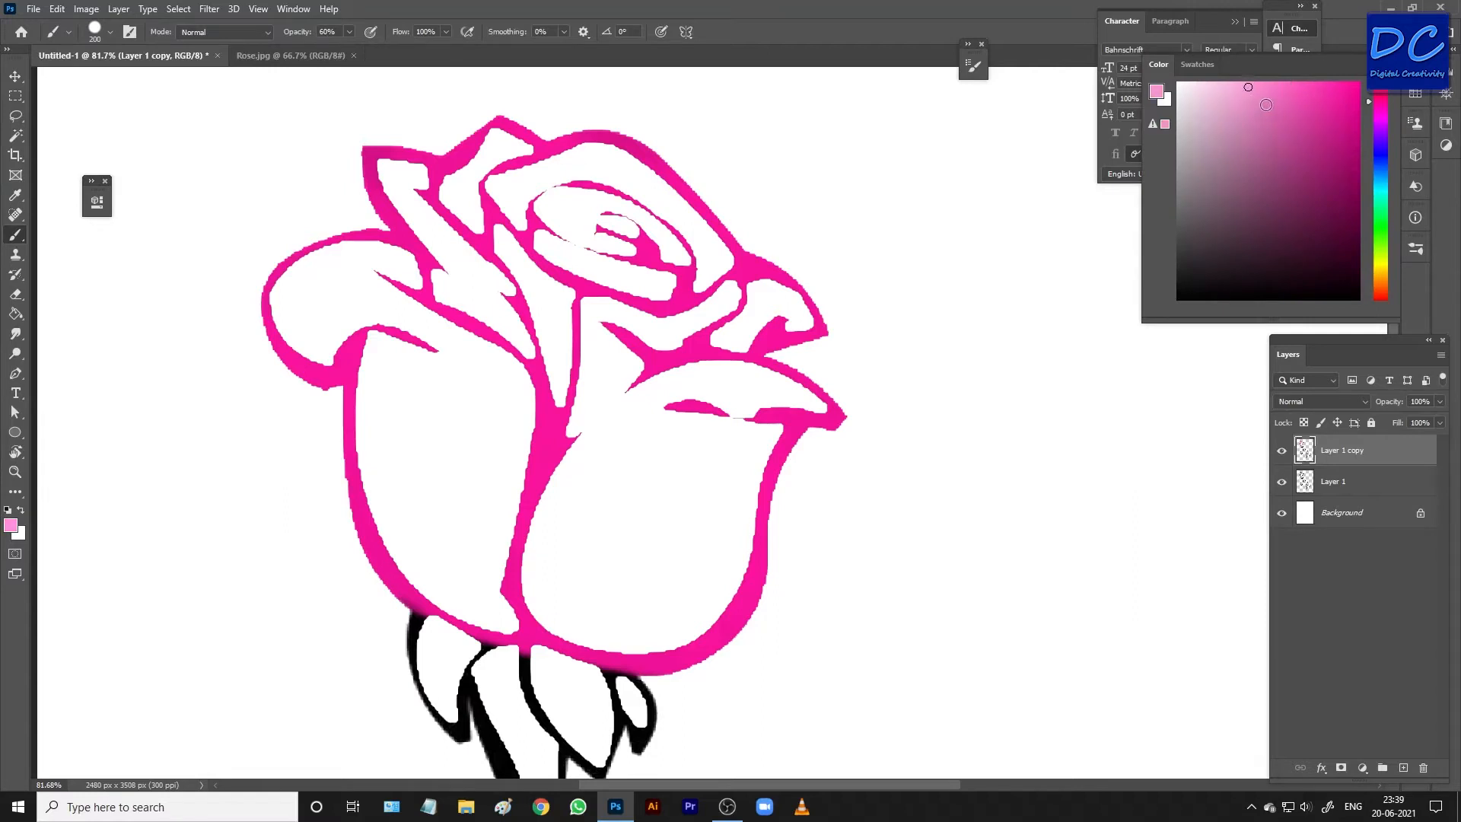
key(F6)
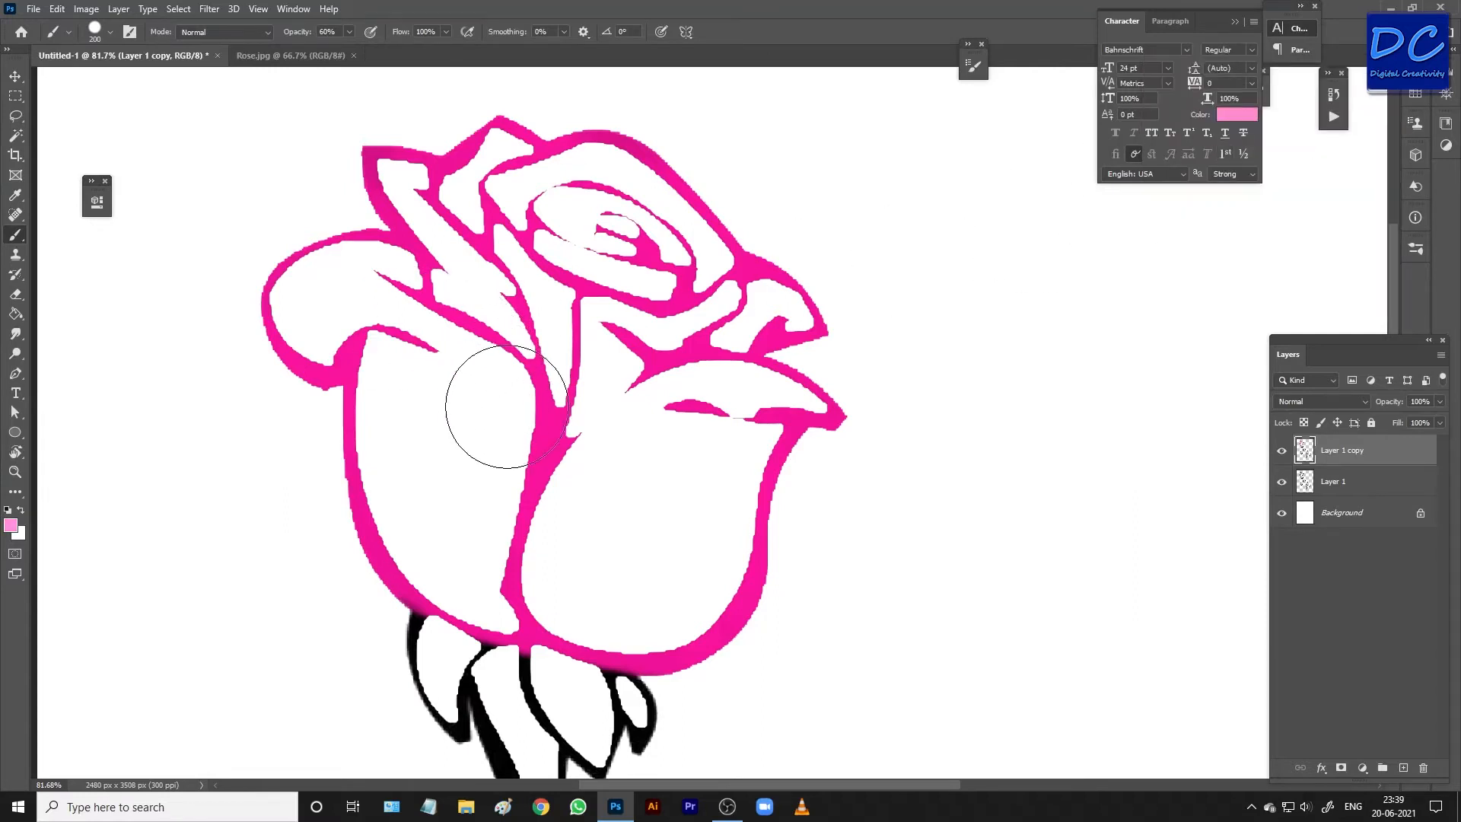
Step: Set the brush to 35 px, 100% opacity and 85% flow, try a stroke on the left outer petal and undo it
key(bracketleft)
key(bracketleft)
key(bracketleft)
key(bracketleft)
key(bracketleft)
key(bracketleft)
key(bracketleft)
key(bracketleft)
key(bracketleft)
key(bracketleft)
key(0)
mouse_move(401, 268)
mouse_down()
mouse_move(415, 293)
mouse_move(384, 249)
mouse_move(339, 255)
mouse_move(409, 275)
mouse_move(305, 311)
mouse_up()
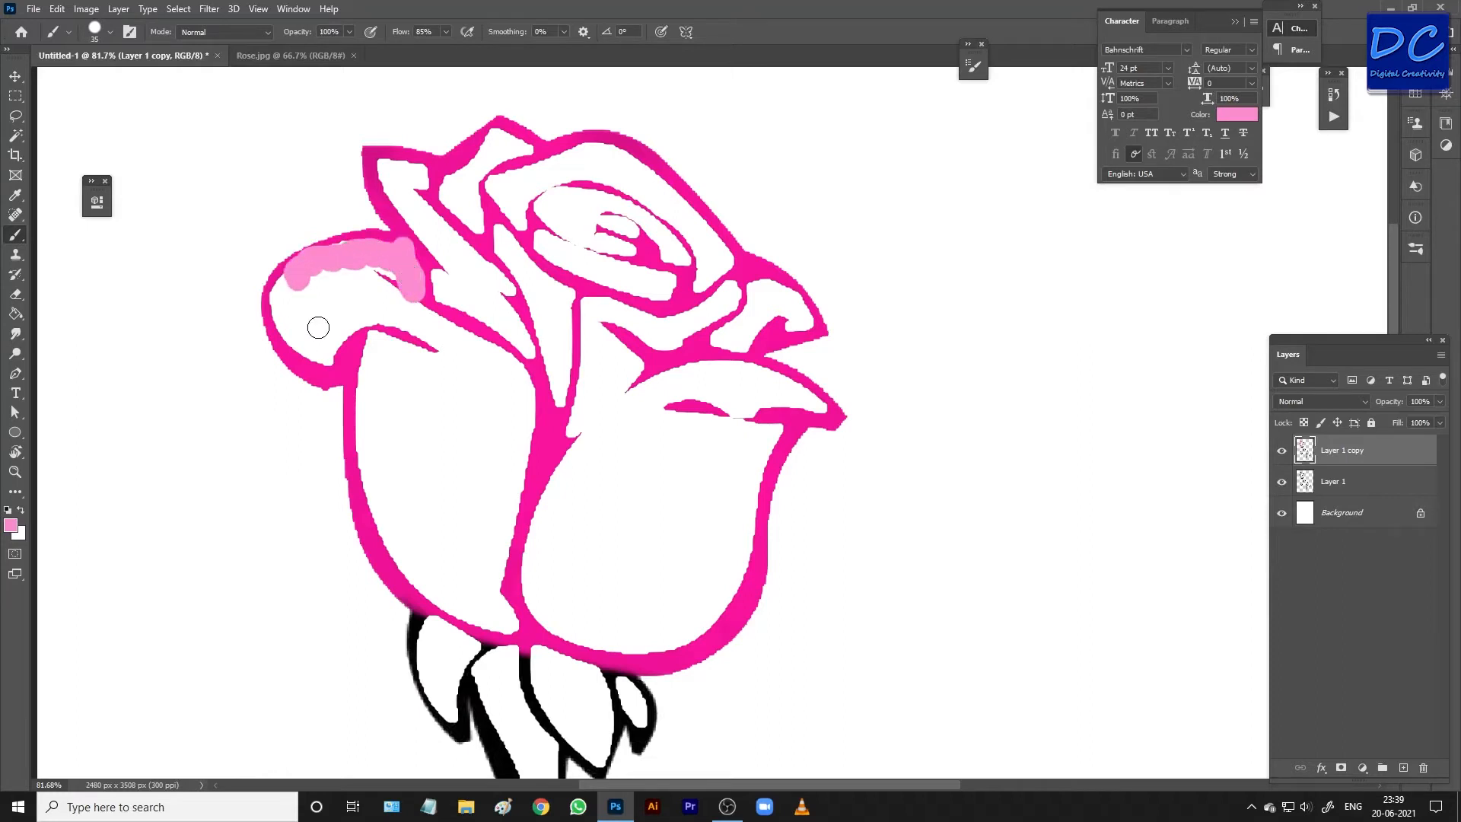
key(ctrl+z)
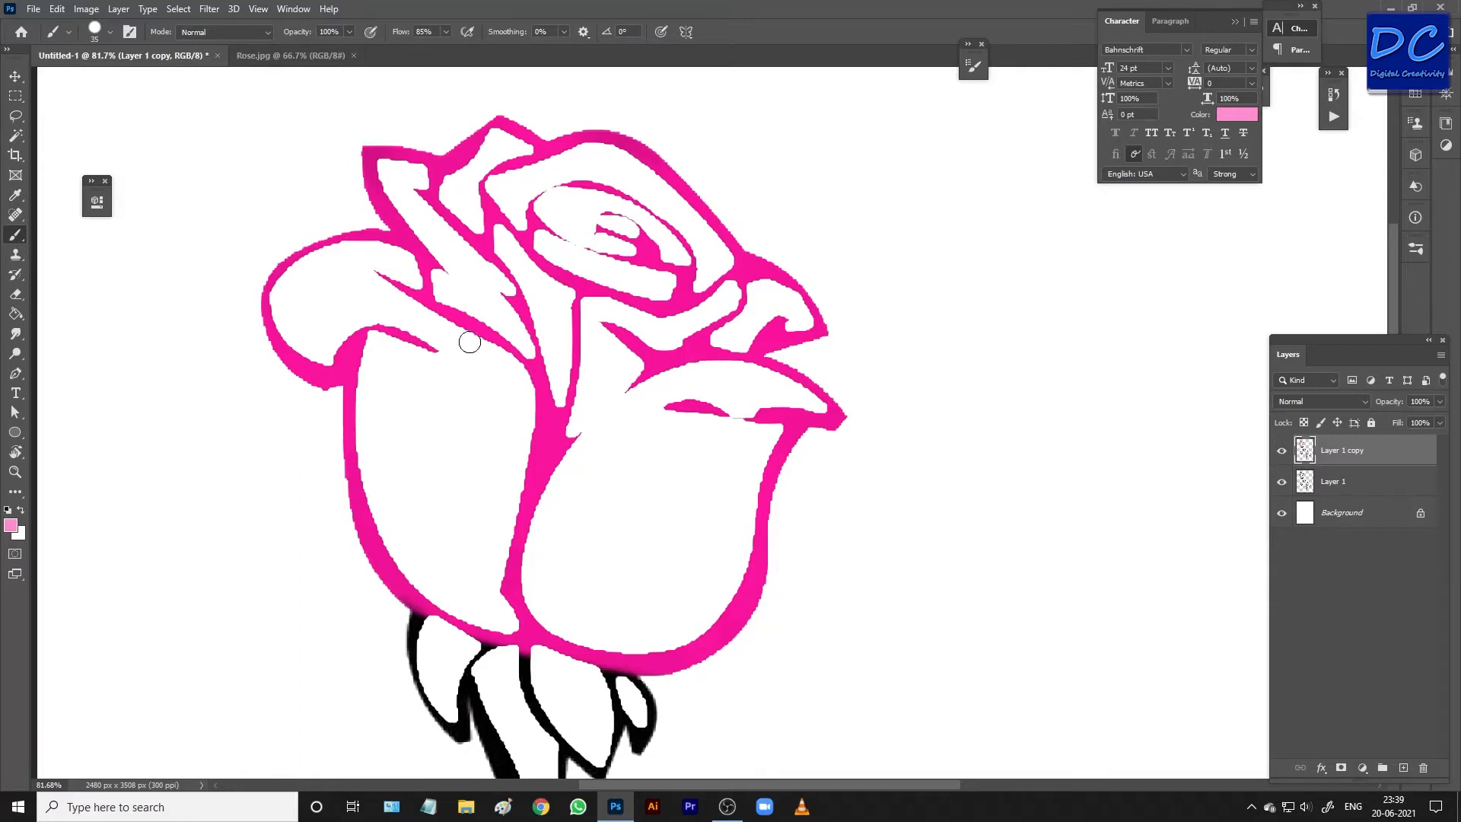
Step: Add a new layer above Layer 1 and paint light pink inside the upper part of the left outer petal
click(1351, 483)
click(1403, 767)
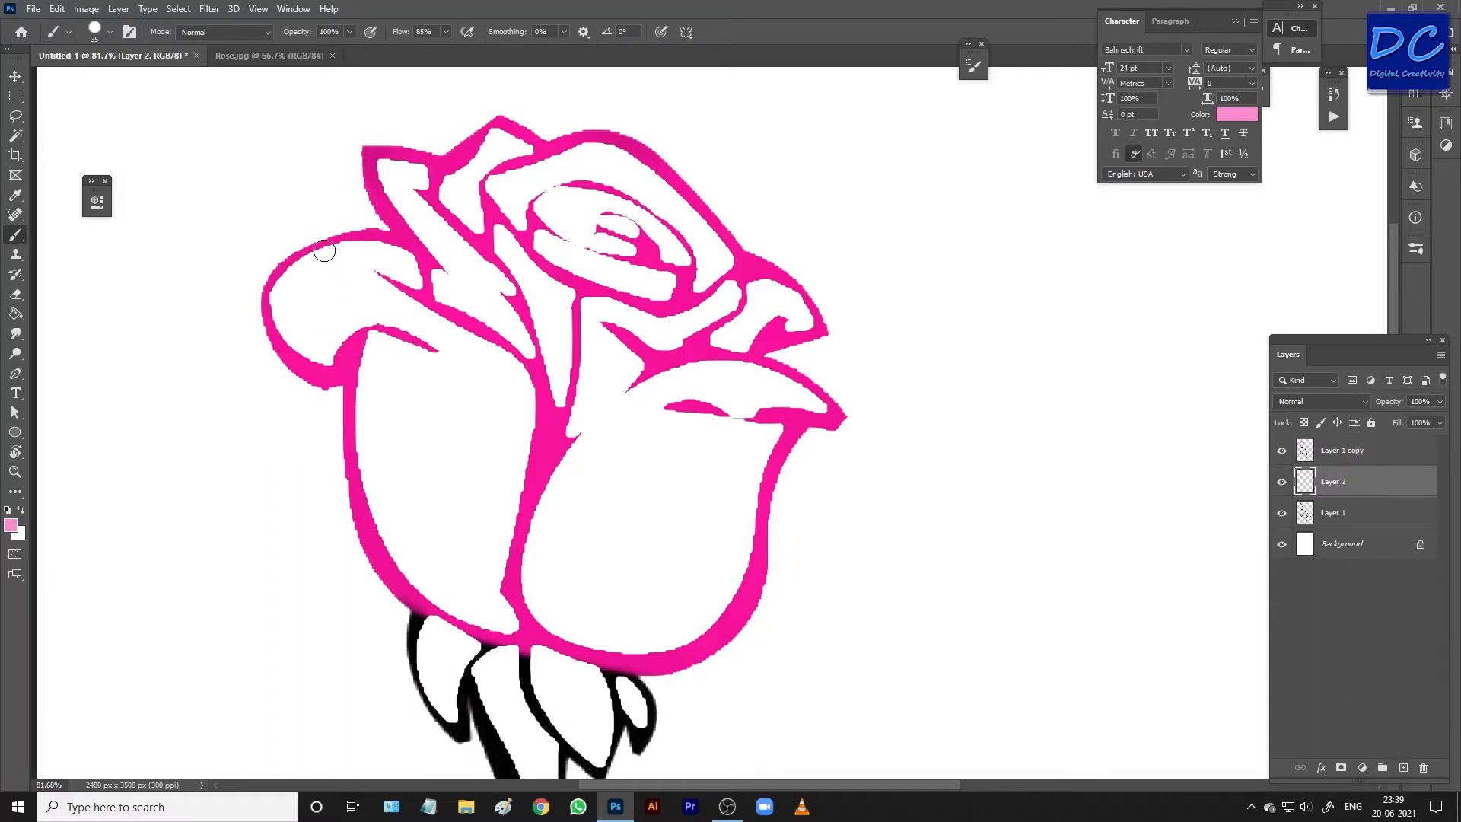
mouse_move(402, 284)
mouse_down()
mouse_move(415, 293)
mouse_move(376, 255)
mouse_move(308, 263)
mouse_move(280, 324)
mouse_up()
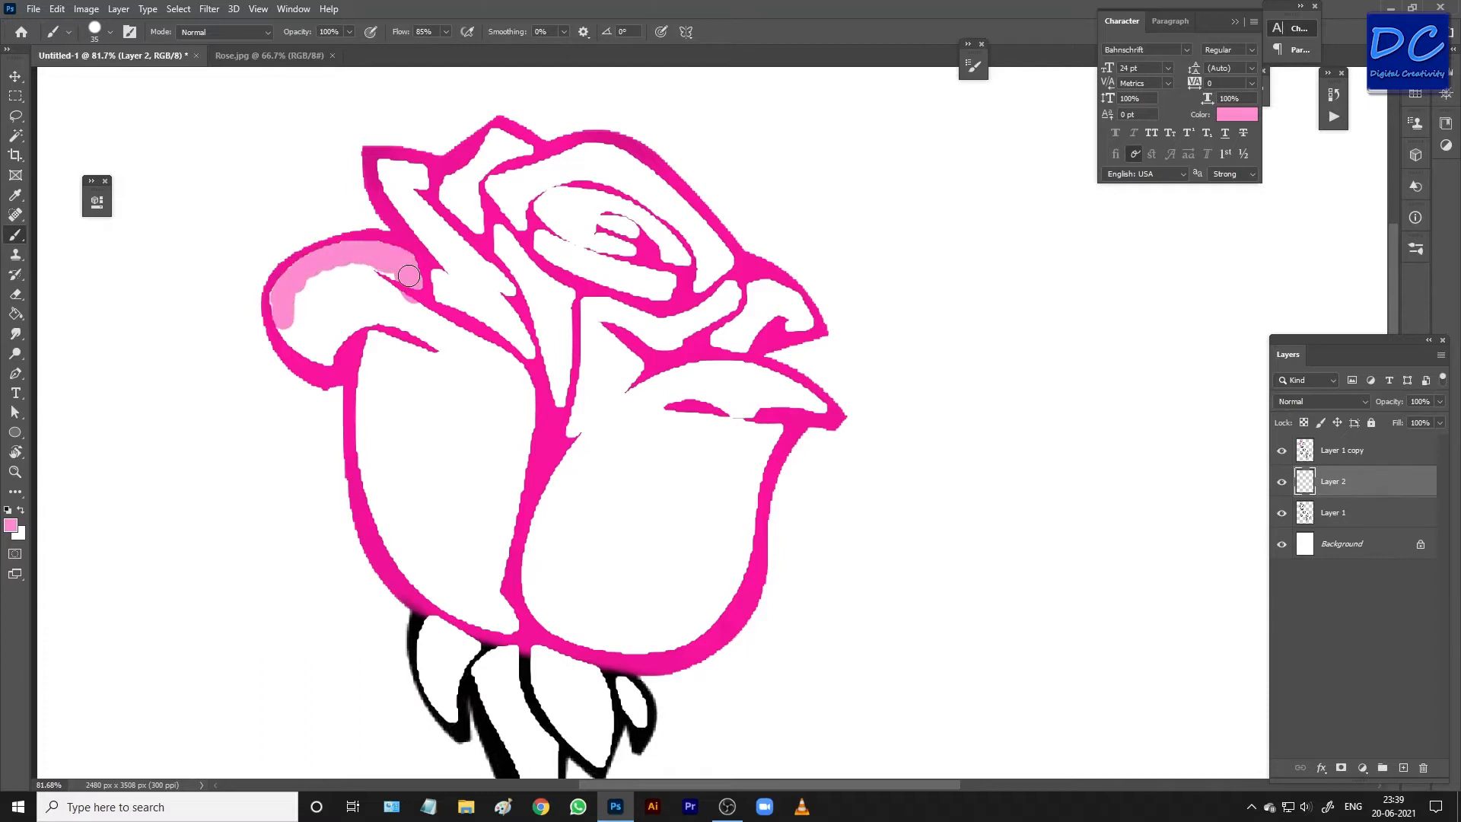
mouse_move(409, 275)
mouse_down()
mouse_move(315, 300)
mouse_move(409, 275)
mouse_move(328, 301)
mouse_up()
Step: Enlarge the brush and fill the rest of the left outer petal, the large left petal's top and the narrow petal above with light pink
key(bracketright)
key(bracketright)
key(bracketright)
key(bracketright)
key(bracketright)
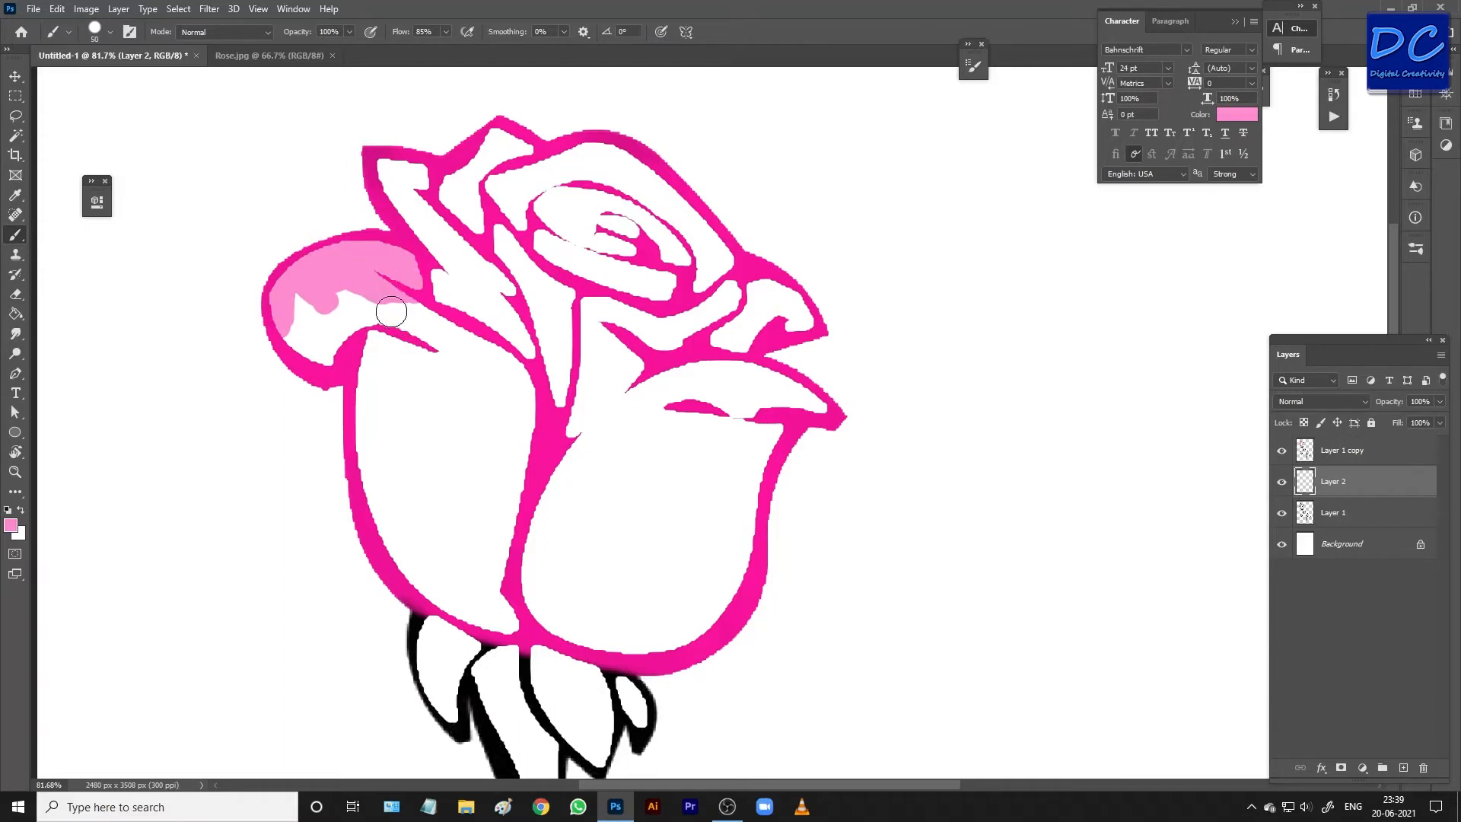
mouse_move(396, 300)
mouse_down()
mouse_move(438, 341)
mouse_move(329, 314)
mouse_move(312, 333)
mouse_move(433, 411)
mouse_move(472, 304)
mouse_move(510, 357)
mouse_up()
drag(457, 274, 392, 168)
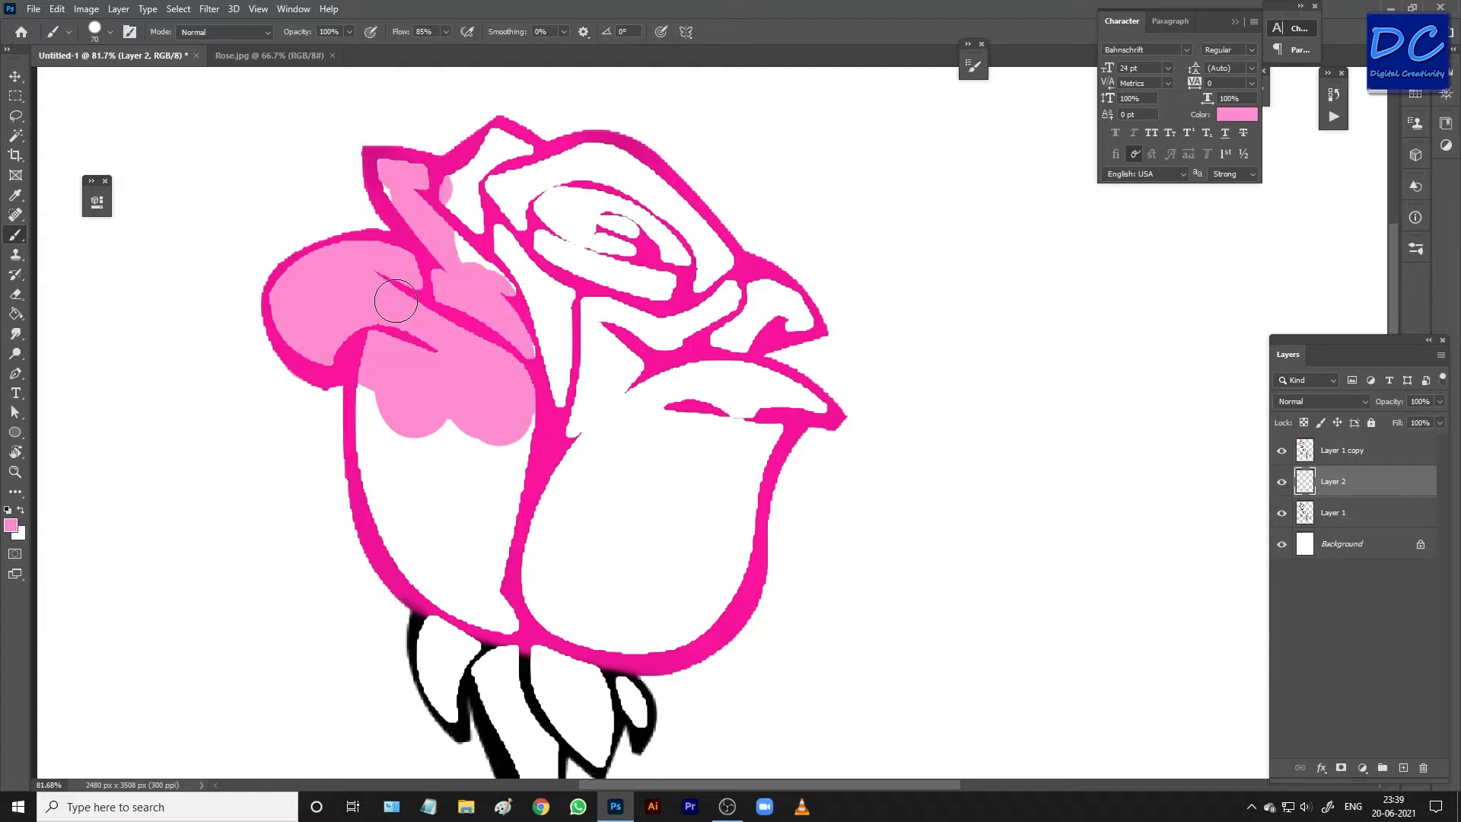
mouse_move(395, 301)
mouse_down()
mouse_move(448, 235)
mouse_move(437, 263)
mouse_move(389, 257)
mouse_up()
Step: Erase the stray pink near the narrow upper petal, then fill the rose's center, upper petals and right outer petal with light pink
key(e)
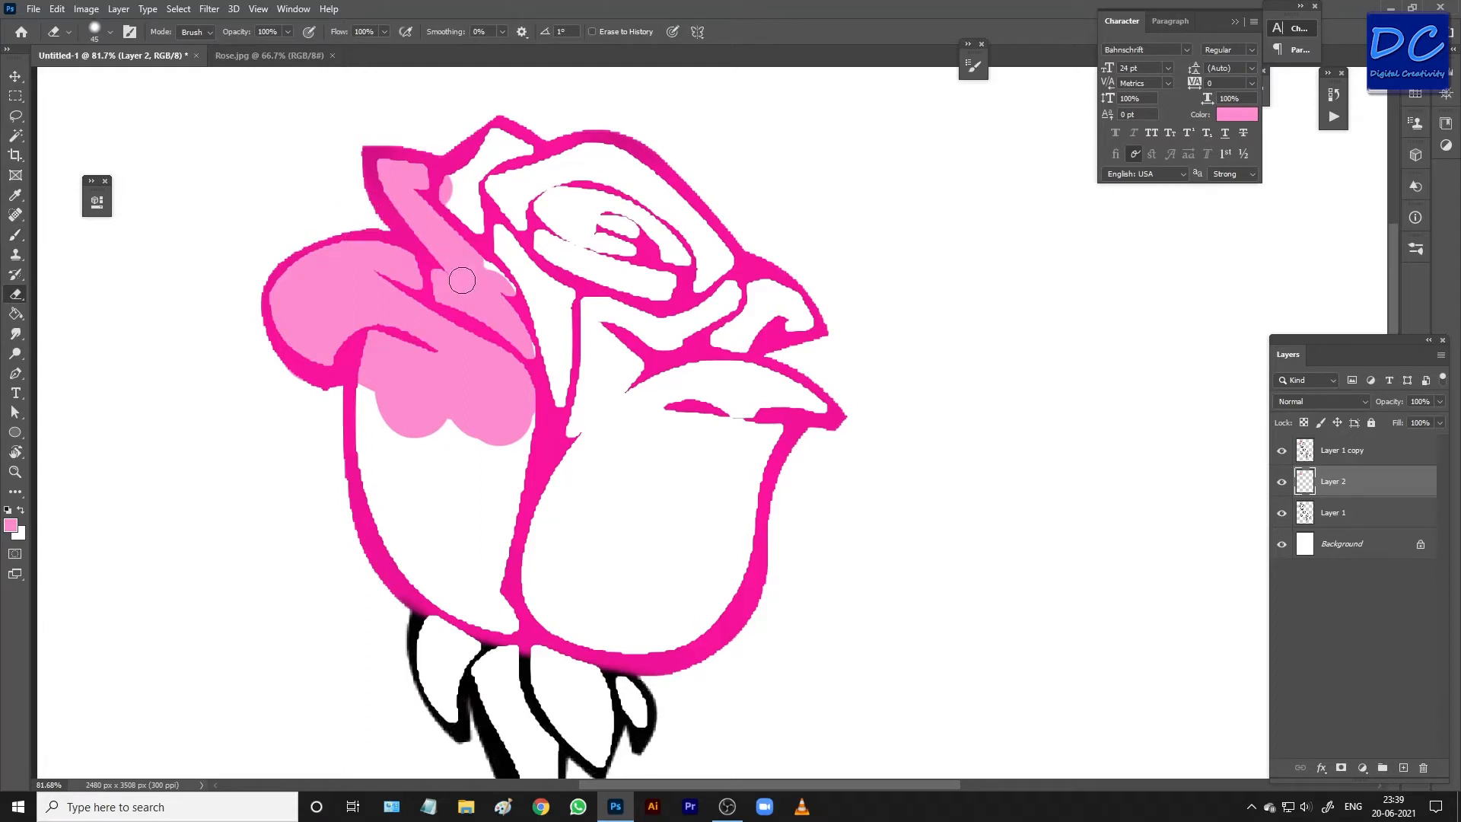
key(b)
mouse_move(554, 323)
mouse_down()
mouse_move(472, 221)
mouse_move(464, 182)
mouse_move(499, 148)
mouse_move(536, 178)
mouse_move(601, 163)
mouse_move(632, 182)
mouse_move(685, 228)
mouse_move(715, 296)
mouse_move(563, 235)
mouse_up()
mouse_move(548, 316)
mouse_down()
mouse_move(640, 426)
mouse_move(701, 442)
mouse_move(731, 327)
mouse_move(754, 304)
mouse_move(791, 314)
mouse_up()
key(bracketleft)
key(bracketleft)
key(bracketleft)
key(bracketleft)
mouse_move(734, 381)
mouse_down()
mouse_move(810, 399)
mouse_move(708, 468)
mouse_move(753, 462)
mouse_up()
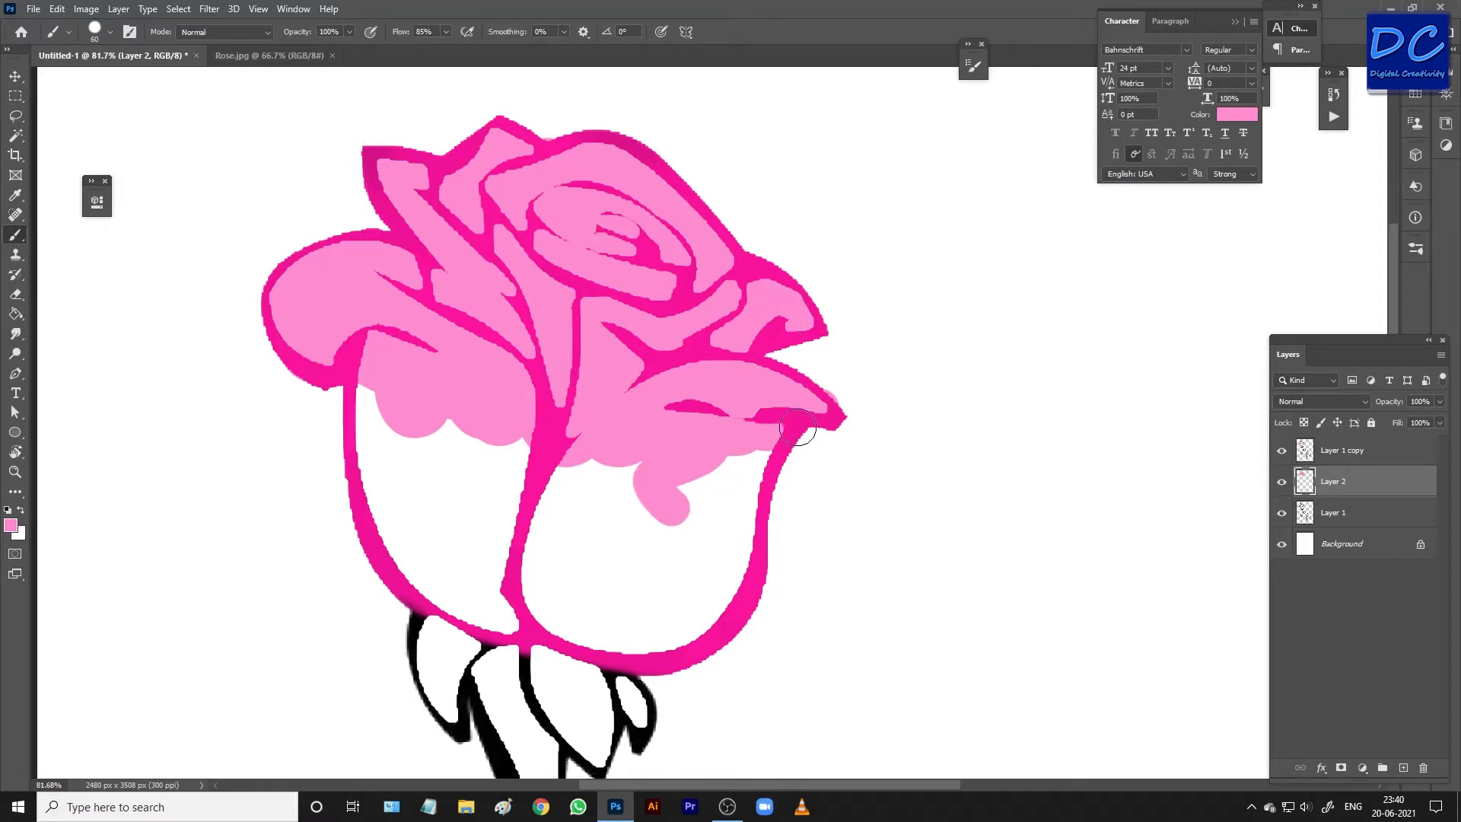
Step: Enlarge the eraser and remove the light pink spilling past the outline around the right outer petal's tip
key(e)
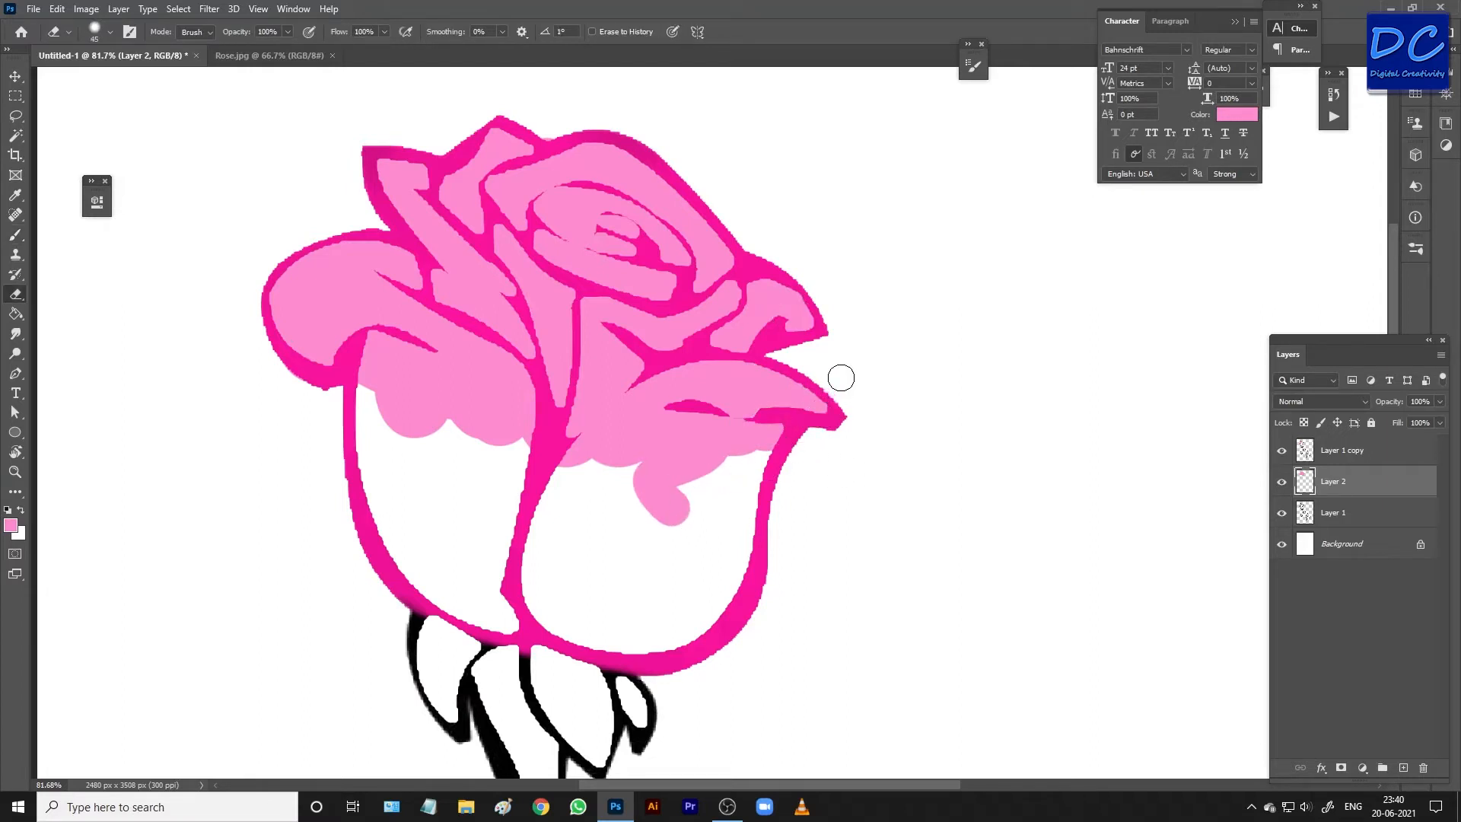
key(bracketright)
key(bracketright)
key(bracketright)
key(bracketright)
click(752, 449)
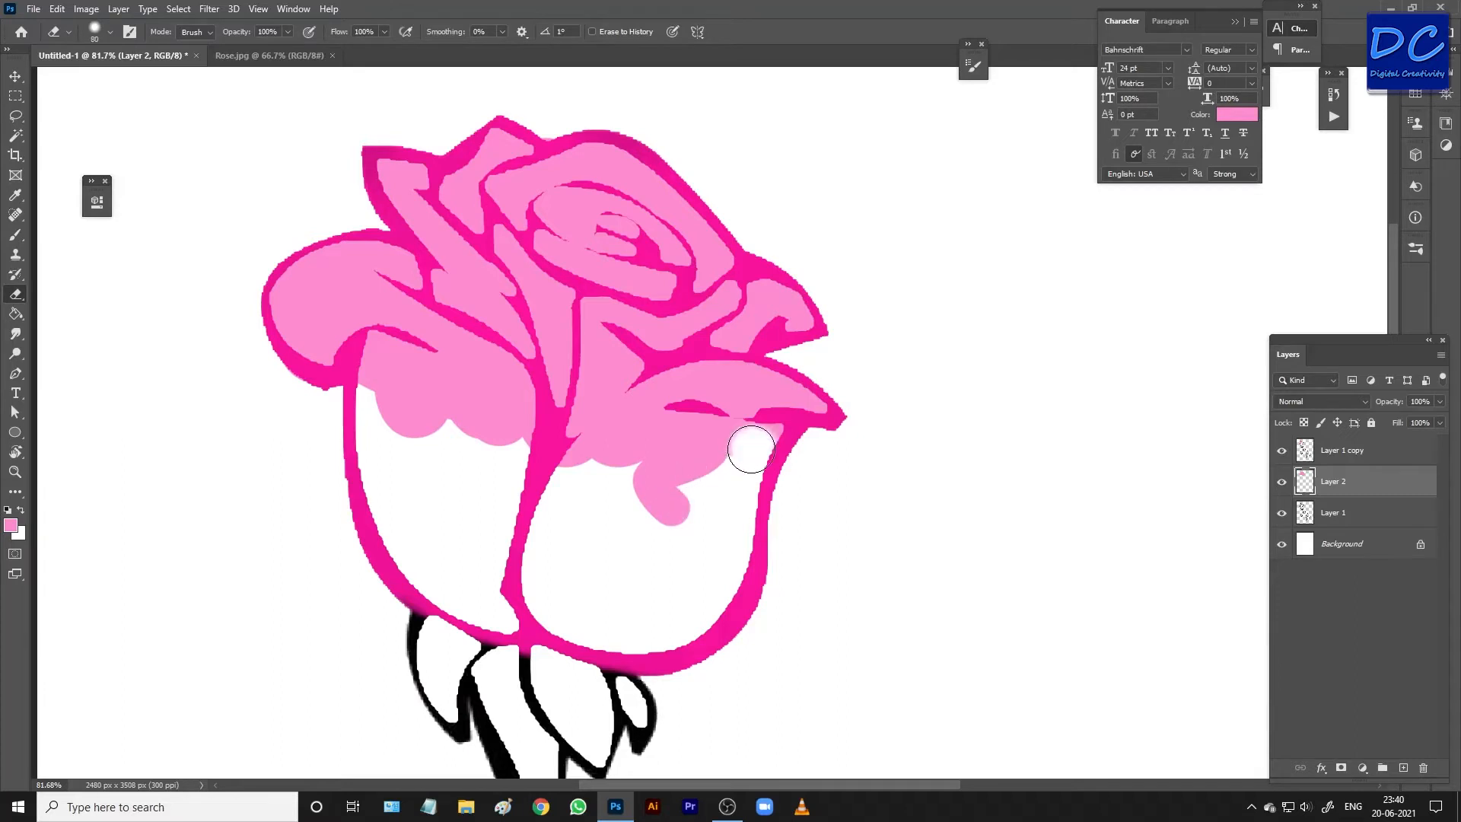
Step: Fill the two large lower petals with light pink down to their outlines, erasing the overspill along the right edge
key(b)
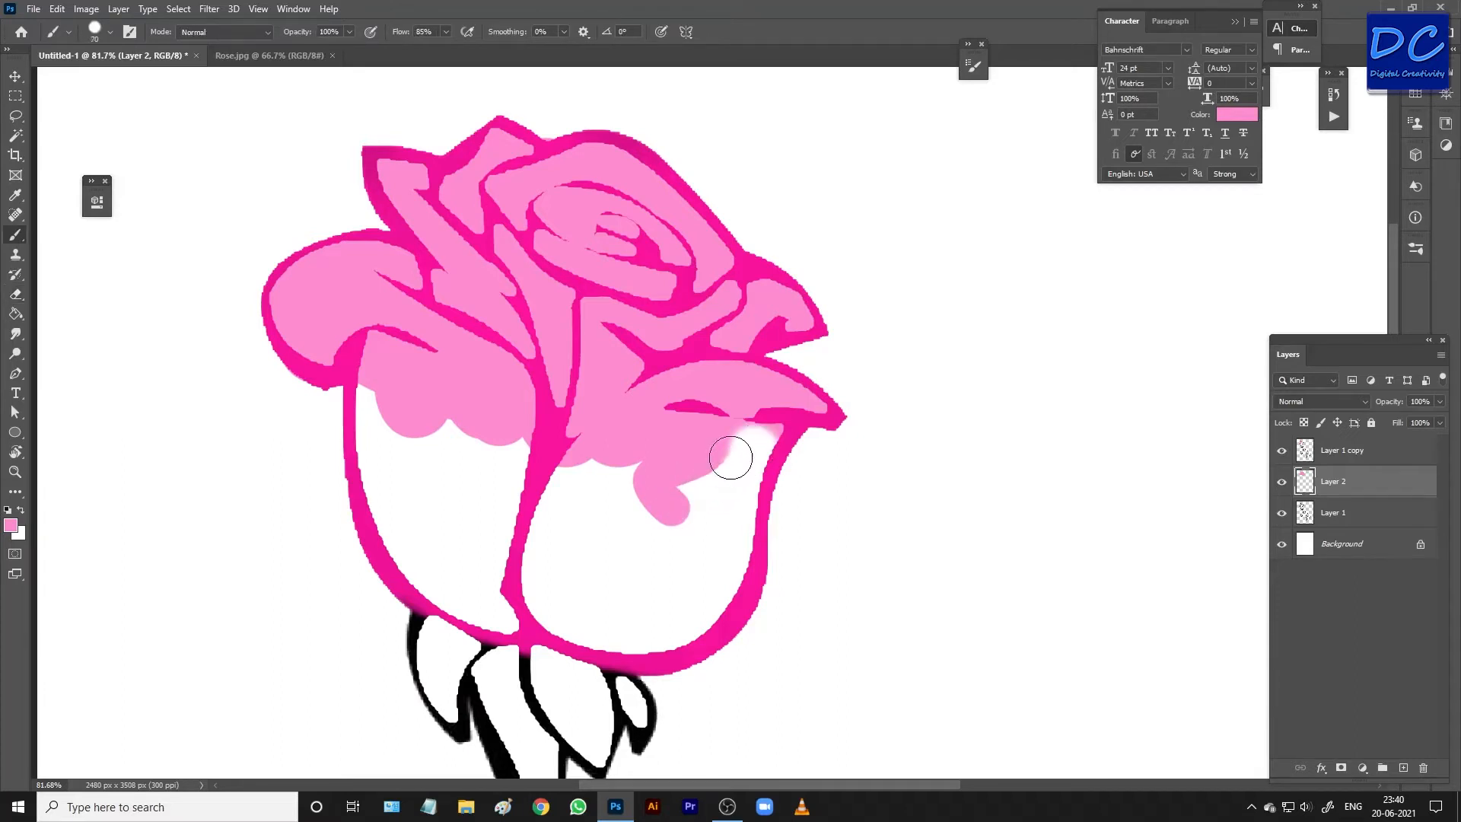
drag(731, 464, 751, 435)
mouse_move(750, 487)
mouse_down()
mouse_move(722, 536)
mouse_move(662, 536)
mouse_move(506, 495)
mouse_move(377, 426)
mouse_move(373, 457)
mouse_move(386, 500)
mouse_move(486, 563)
mouse_move(586, 582)
mouse_move(761, 540)
mouse_up()
drag(751, 435, 730, 560)
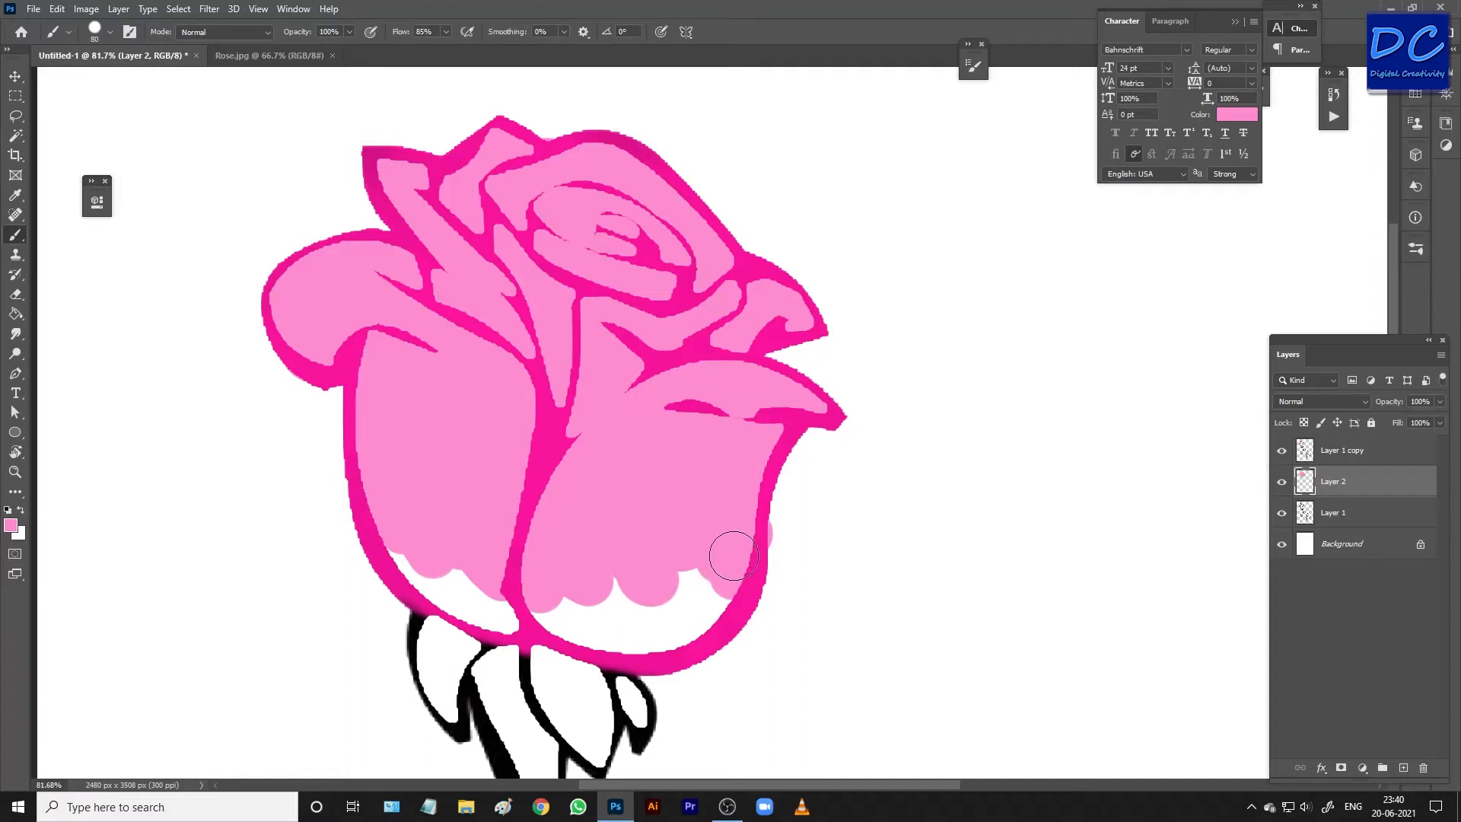
key(e)
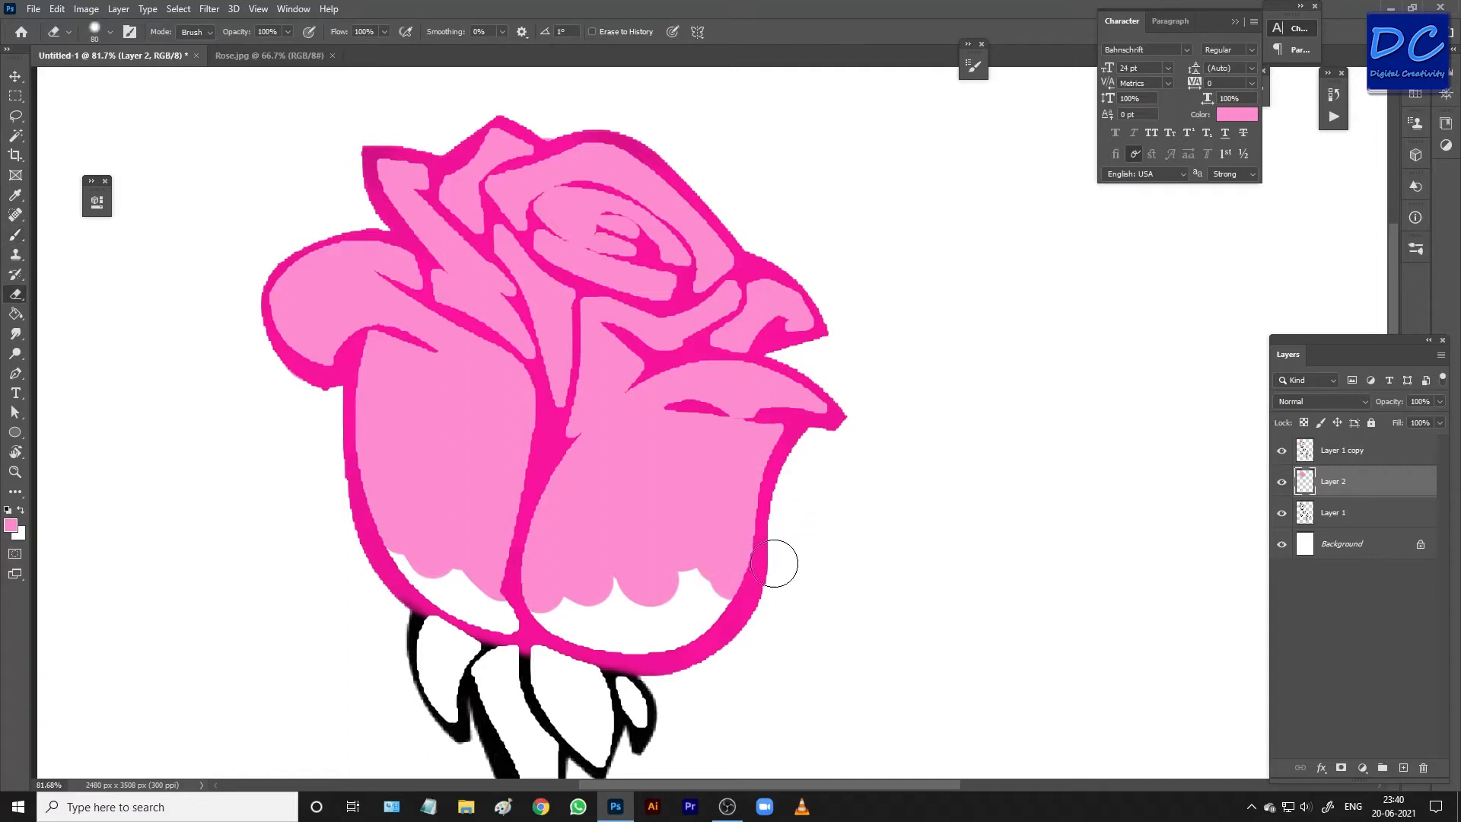
key(b)
drag(578, 648, 637, 575)
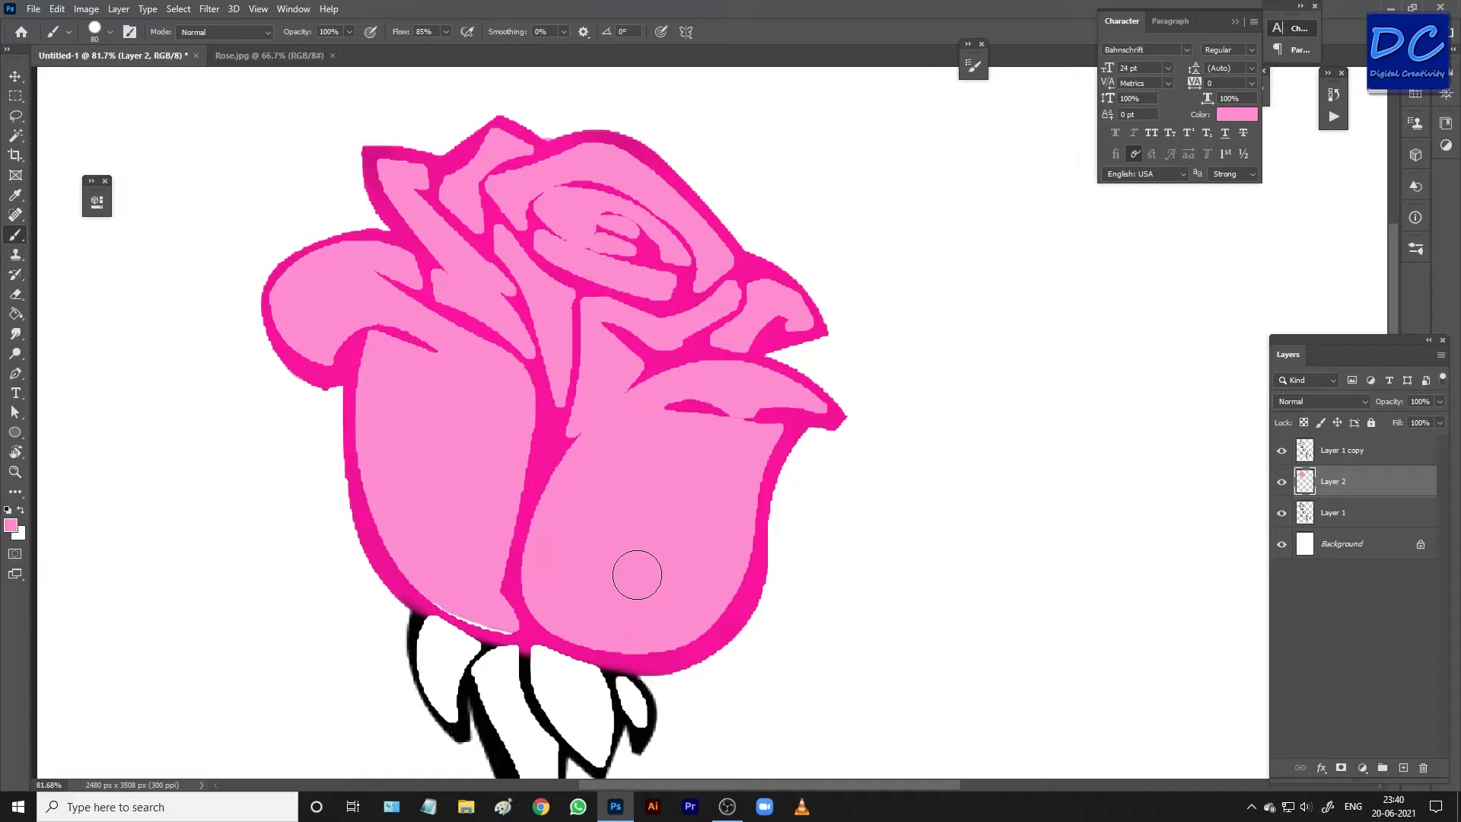
Step: Add a new layer above Layer 1 copy and clip it to that layer
drag(615, 557, 574, 407)
click(1362, 455)
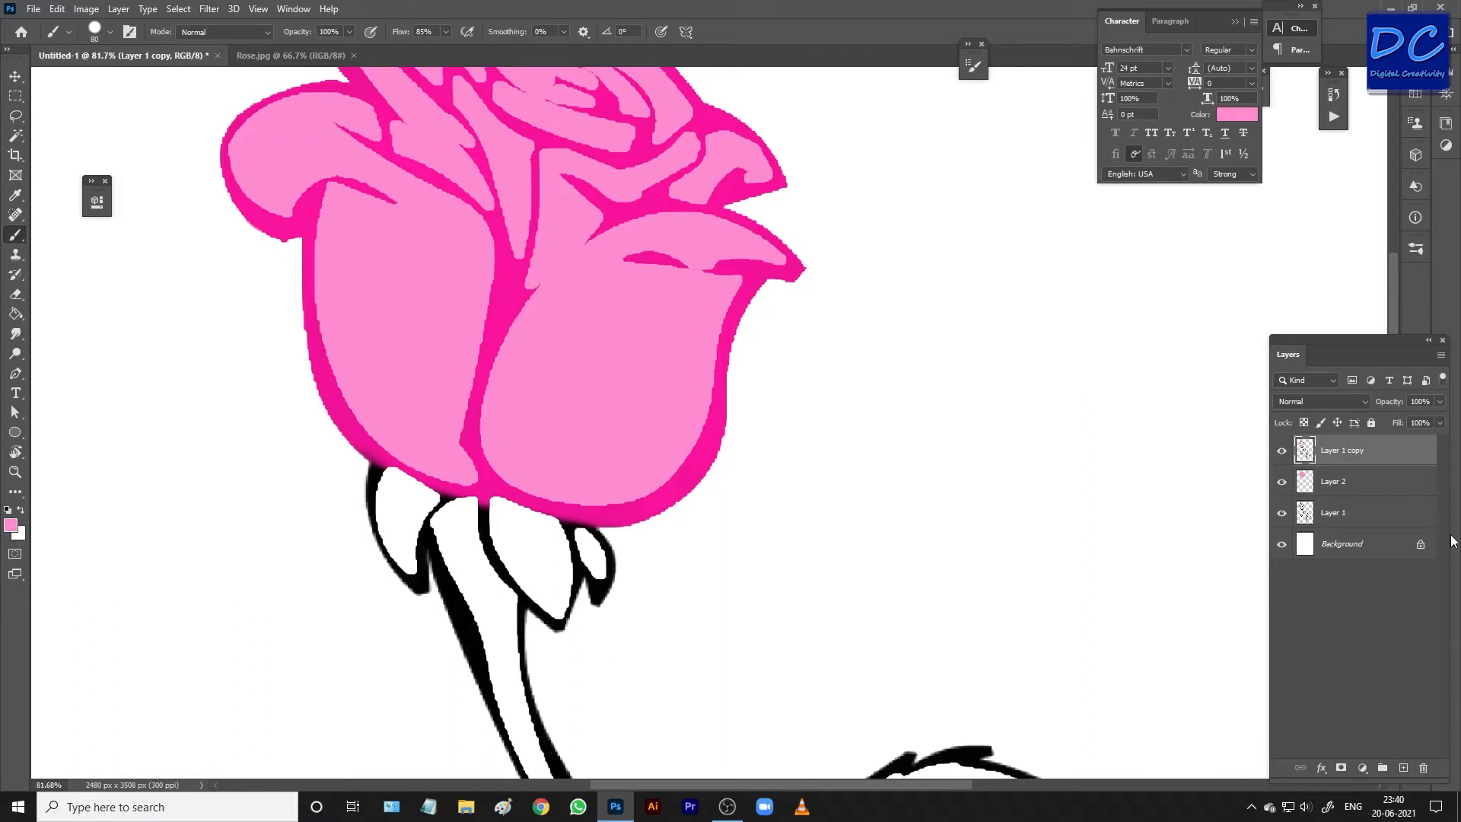
key(ctrl+shift+alt+n)
key(ctrl+alt+g)
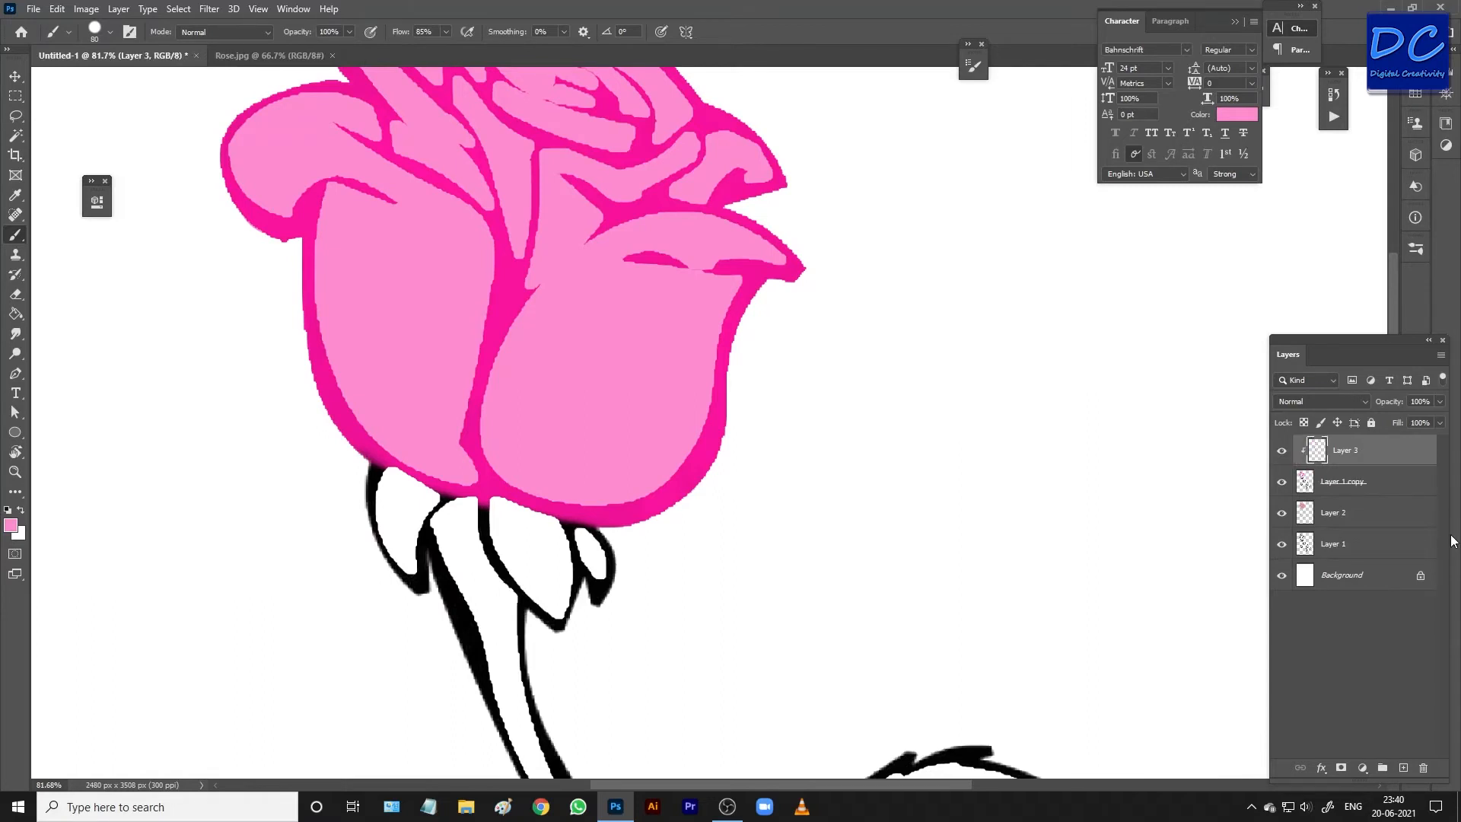
Step: Set the foreground color to a medium green for the stem and leaf outlines
drag(670, 554, 680, 342)
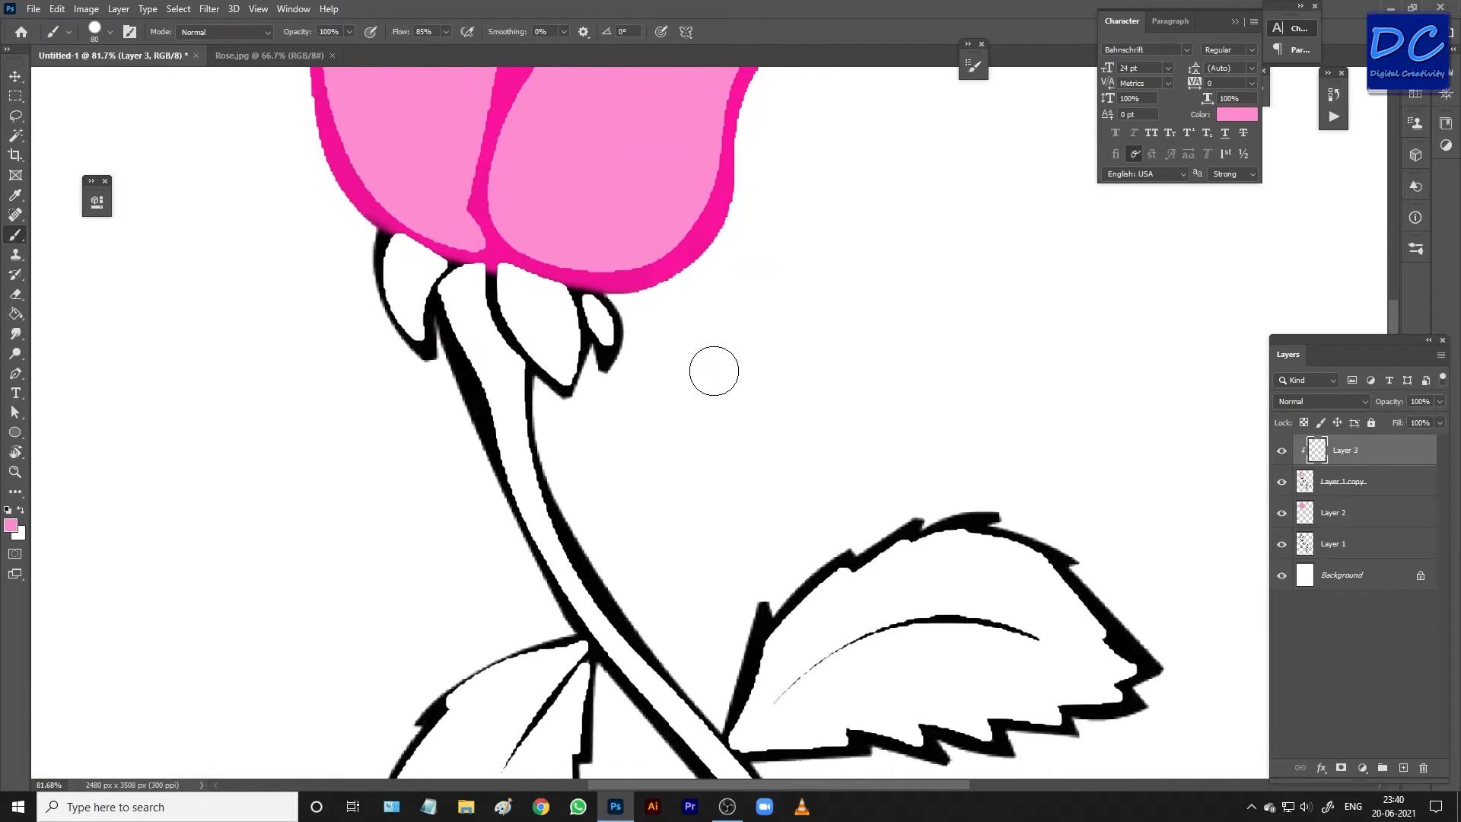
click(11, 525)
click(261, 337)
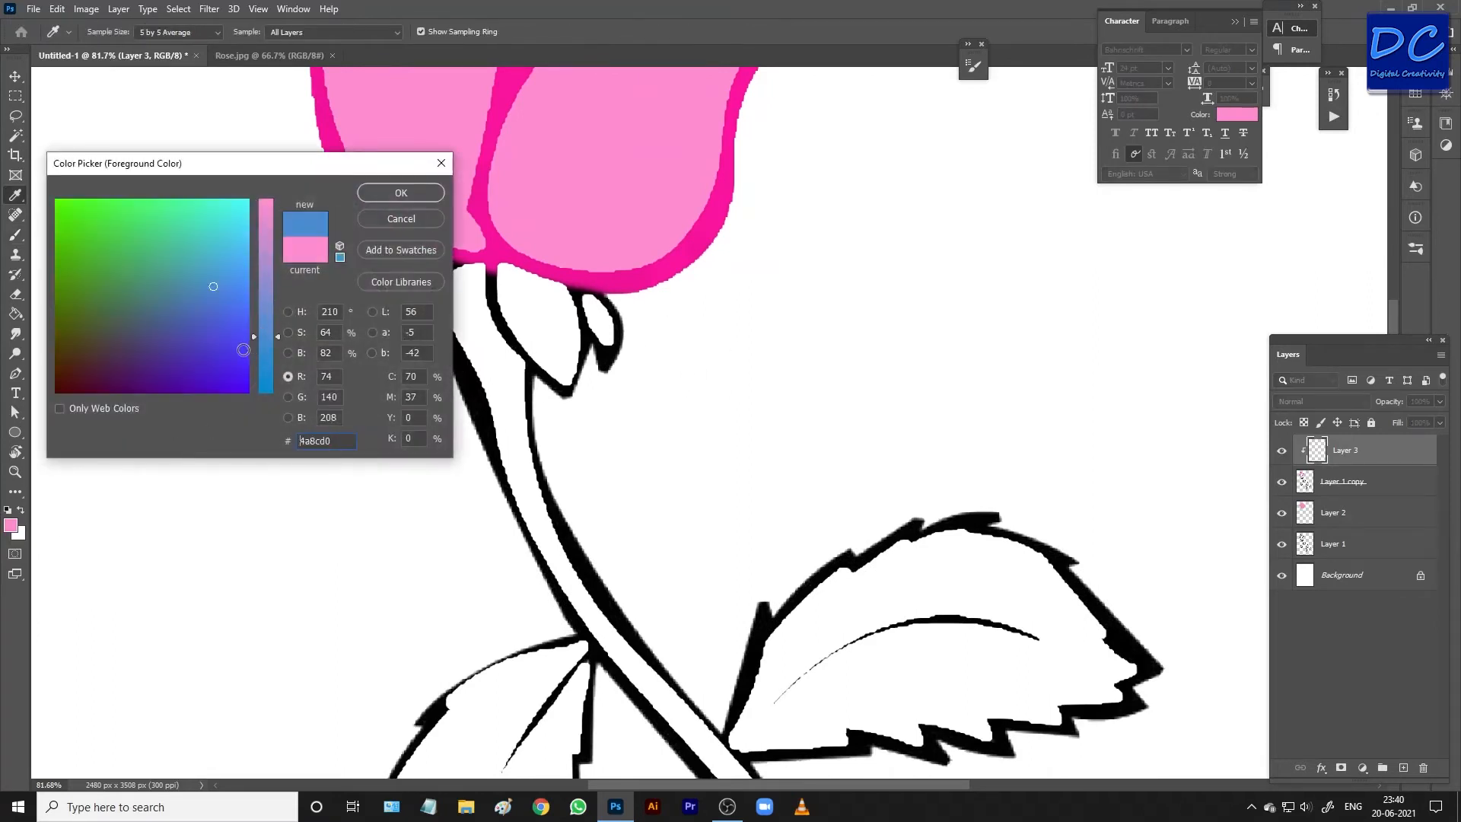
click(58, 299)
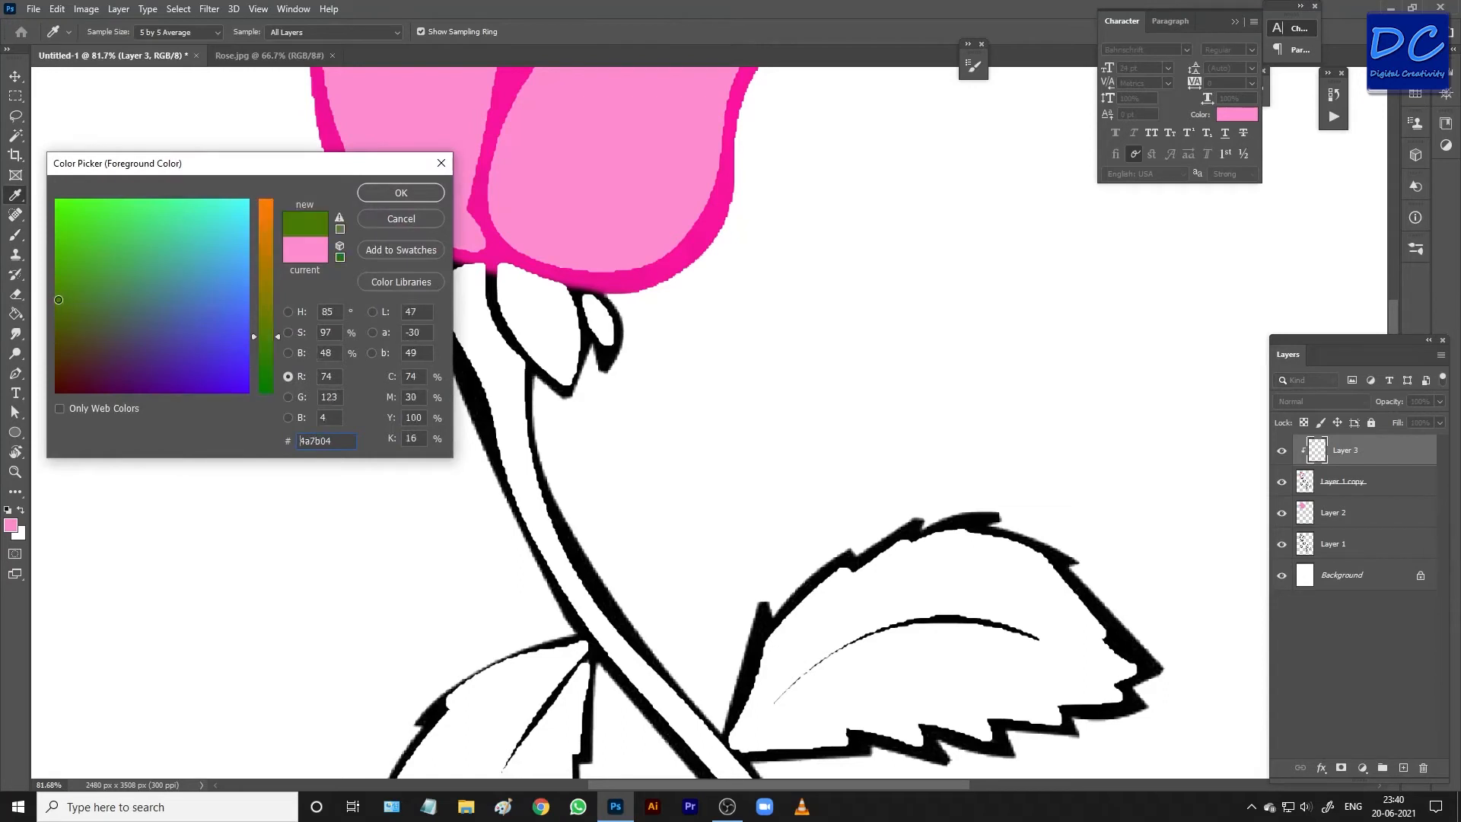
click(60, 277)
key(b)
click(400, 193)
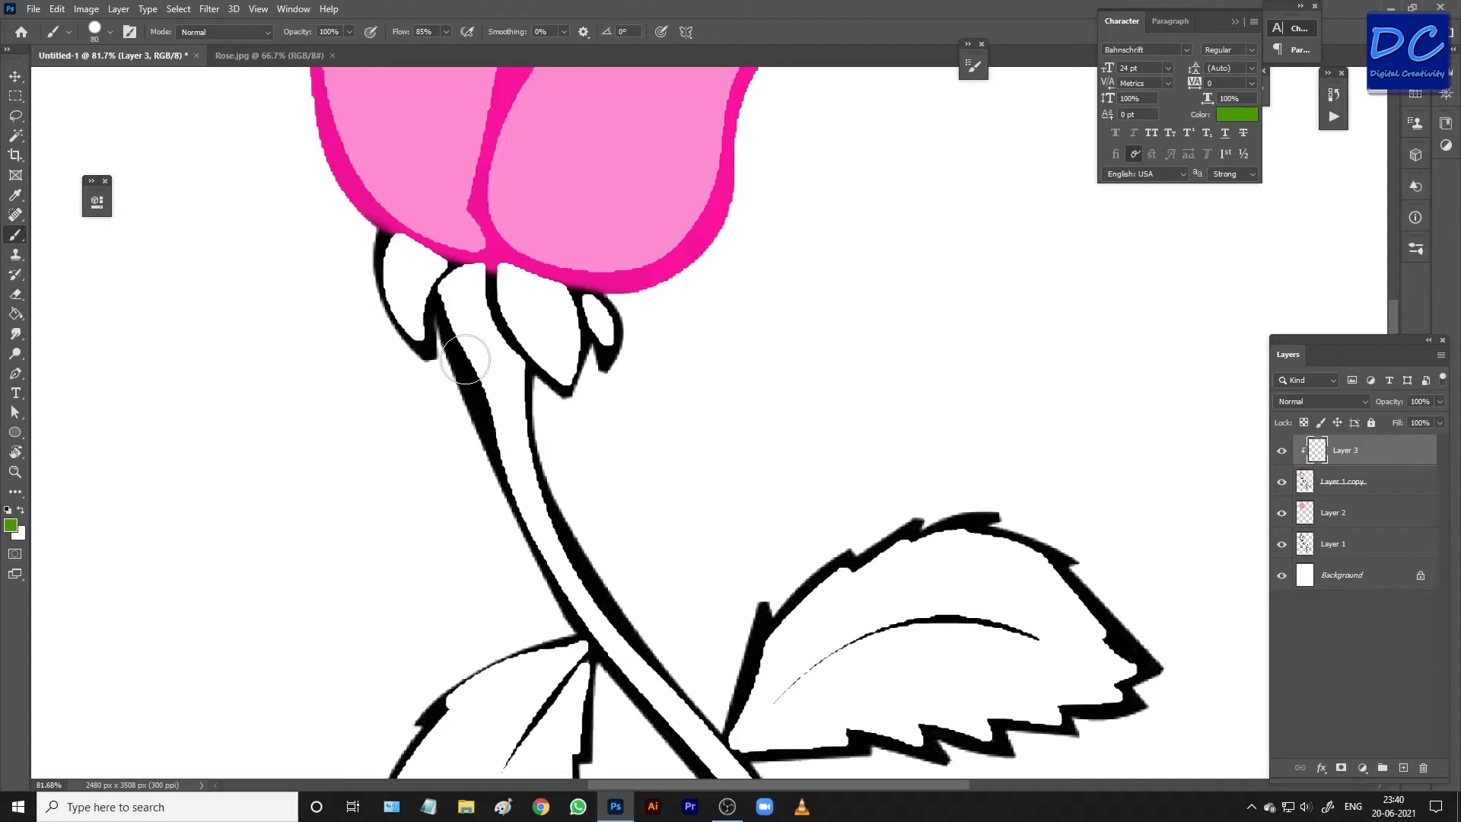
Step: Paint the black outlines of the sepals and the upper stem green on the clipped layer
mouse_move(430, 316)
mouse_down()
mouse_move(480, 389)
mouse_move(466, 358)
mouse_up()
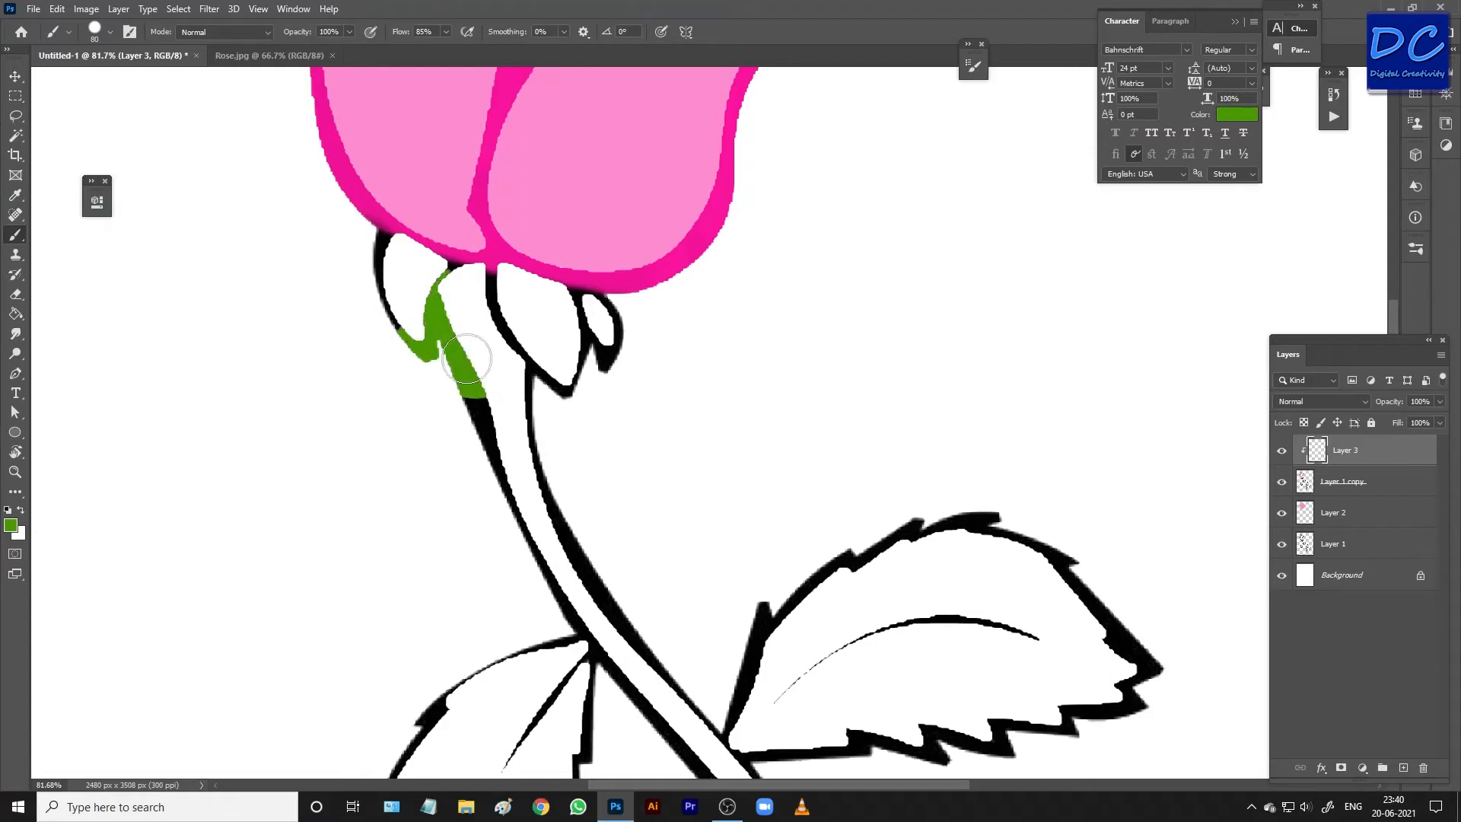
drag(446, 282, 481, 284)
mouse_move(465, 358)
mouse_down()
mouse_move(567, 293)
mouse_move(620, 329)
mouse_move(597, 364)
mouse_move(548, 310)
mouse_up()
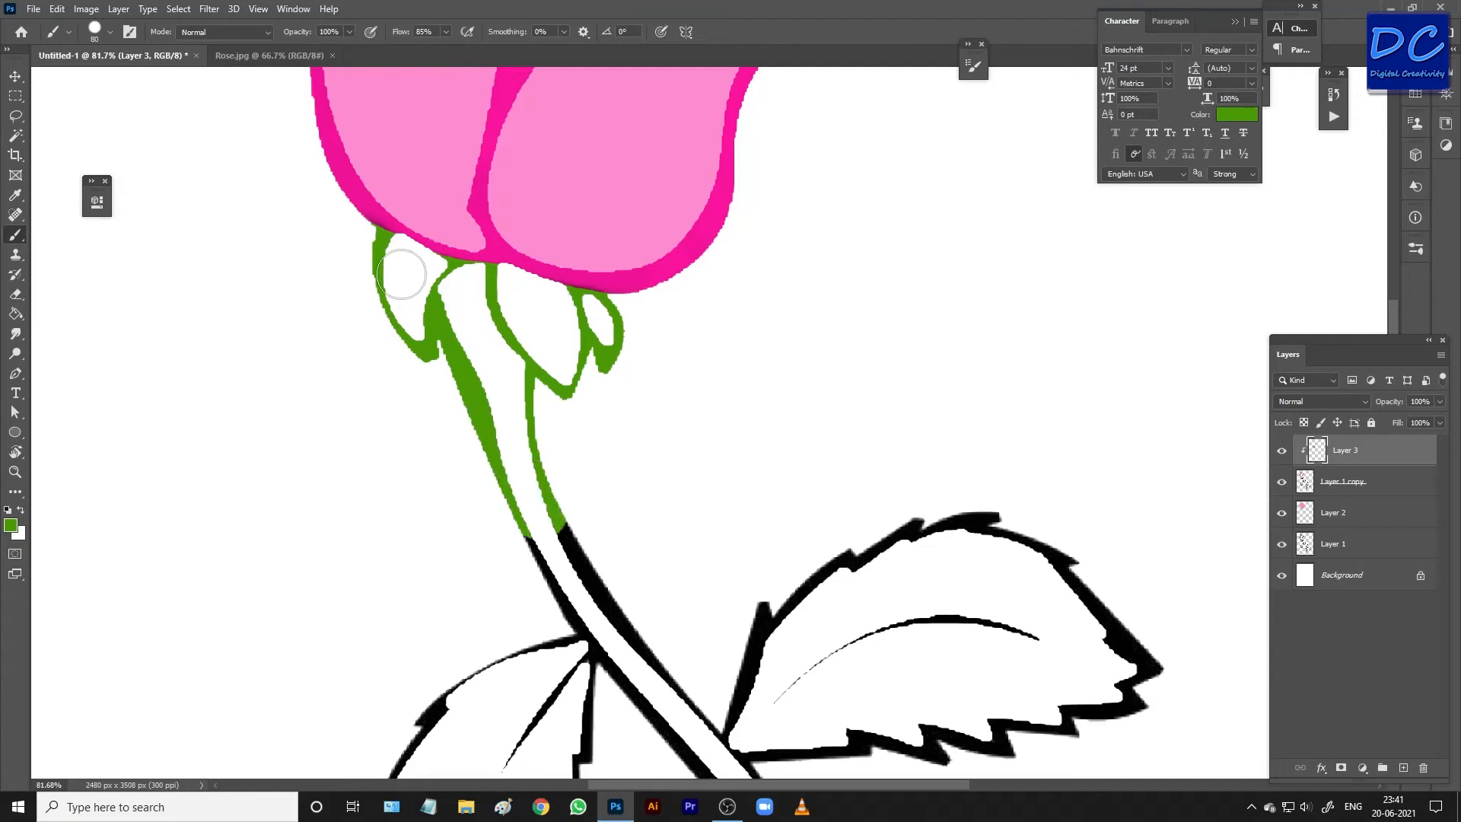
Step: Enlarge the brush to 175 px and paint the remaining black outlines of the stem and leaves green
drag(637, 609, 546, 275)
key(bracketright)
key(bracketright)
key(bracketright)
key(bracketright)
key(bracketright)
mouse_move(464, 221)
mouse_down()
mouse_move(664, 373)
mouse_move(782, 373)
mouse_move(875, 357)
mouse_move(952, 285)
mouse_move(947, 209)
mouse_up()
mouse_move(654, 480)
mouse_down()
mouse_move(395, 380)
mouse_move(365, 609)
mouse_move(396, 700)
mouse_move(678, 555)
mouse_move(787, 646)
mouse_up()
drag(839, 559, 684, 278)
mouse_move(768, 395)
mouse_down()
mouse_move(784, 236)
mouse_move(1004, 319)
mouse_move(997, 525)
mouse_move(845, 456)
mouse_move(673, 498)
mouse_move(631, 574)
mouse_move(647, 637)
mouse_up()
drag(668, 516, 641, 191)
mouse_move(677, 350)
mouse_down()
mouse_move(609, 471)
mouse_move(571, 632)
mouse_move(601, 642)
mouse_up()
drag(588, 347, 689, 749)
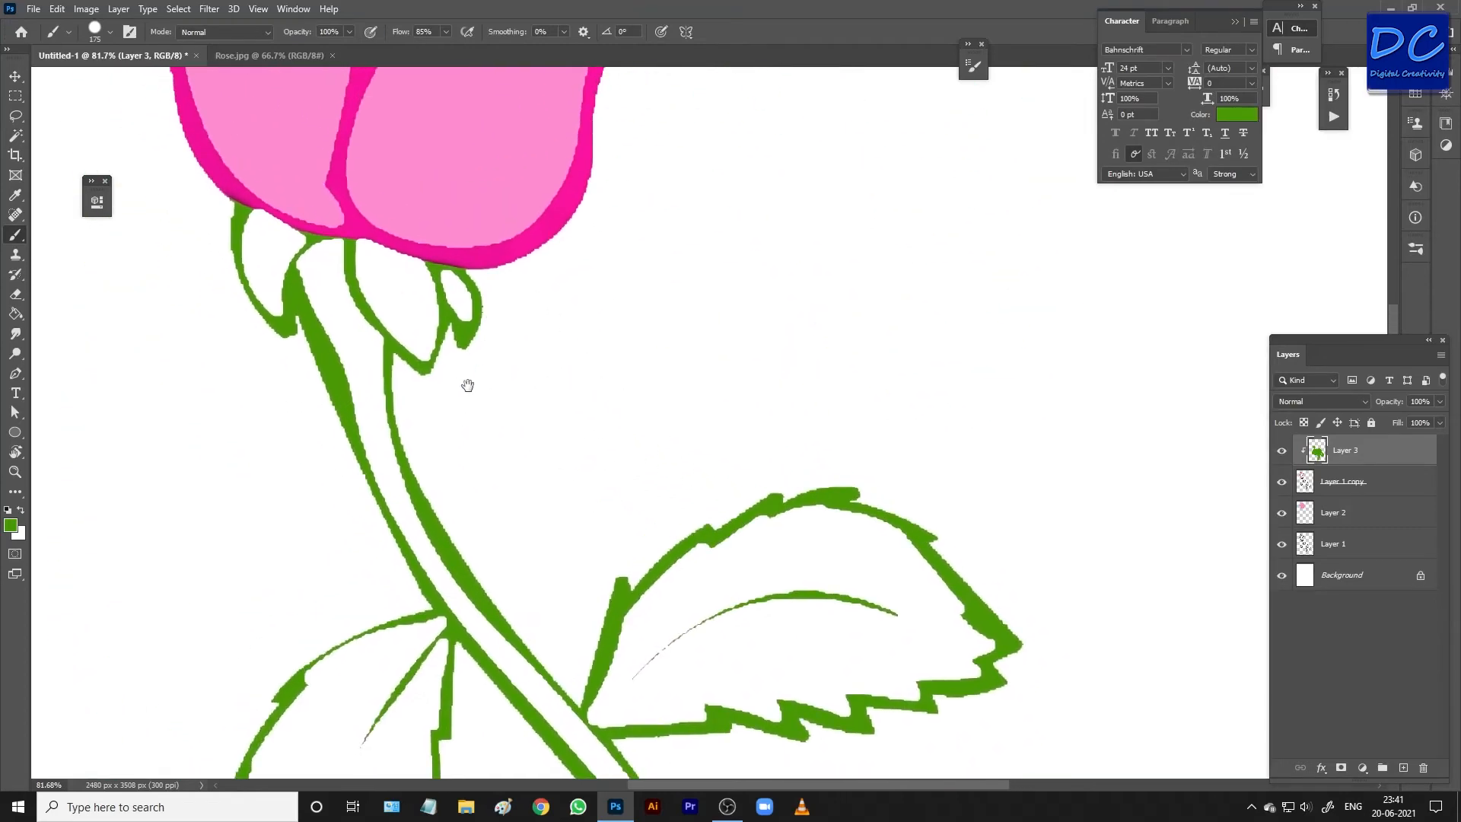
drag(468, 385, 561, 385)
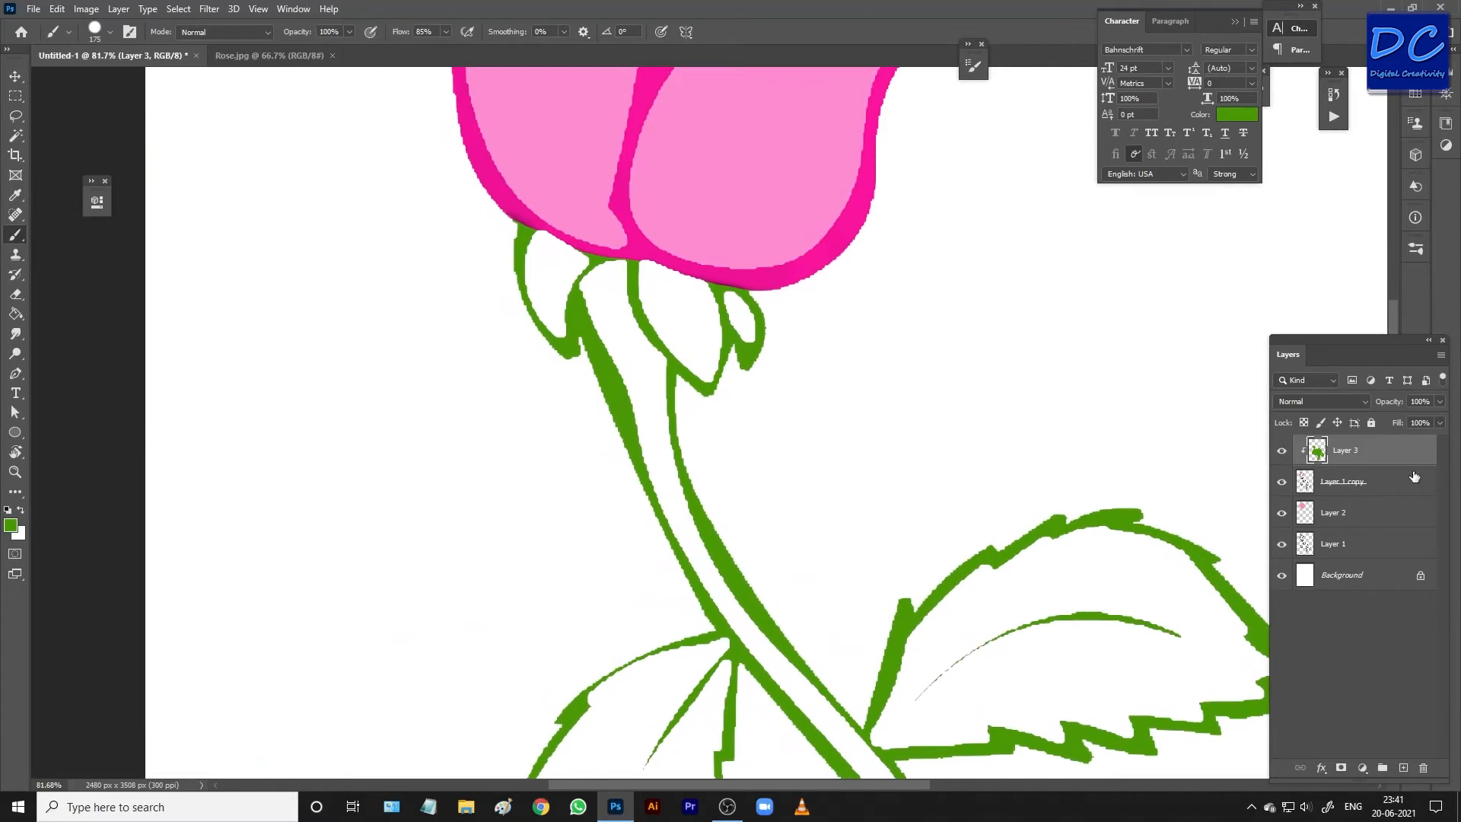
key(ctrl+e)
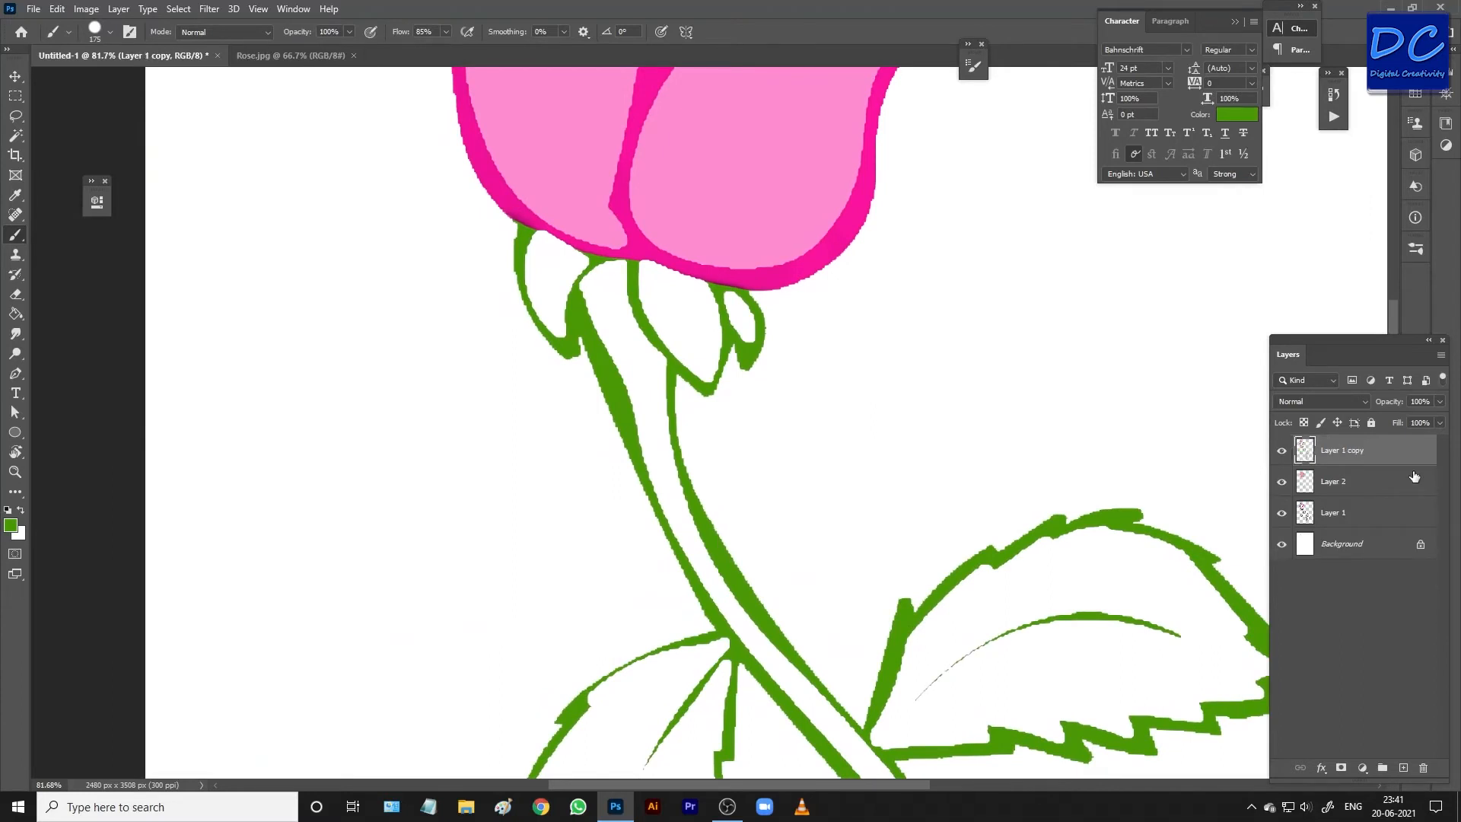
click(1328, 490)
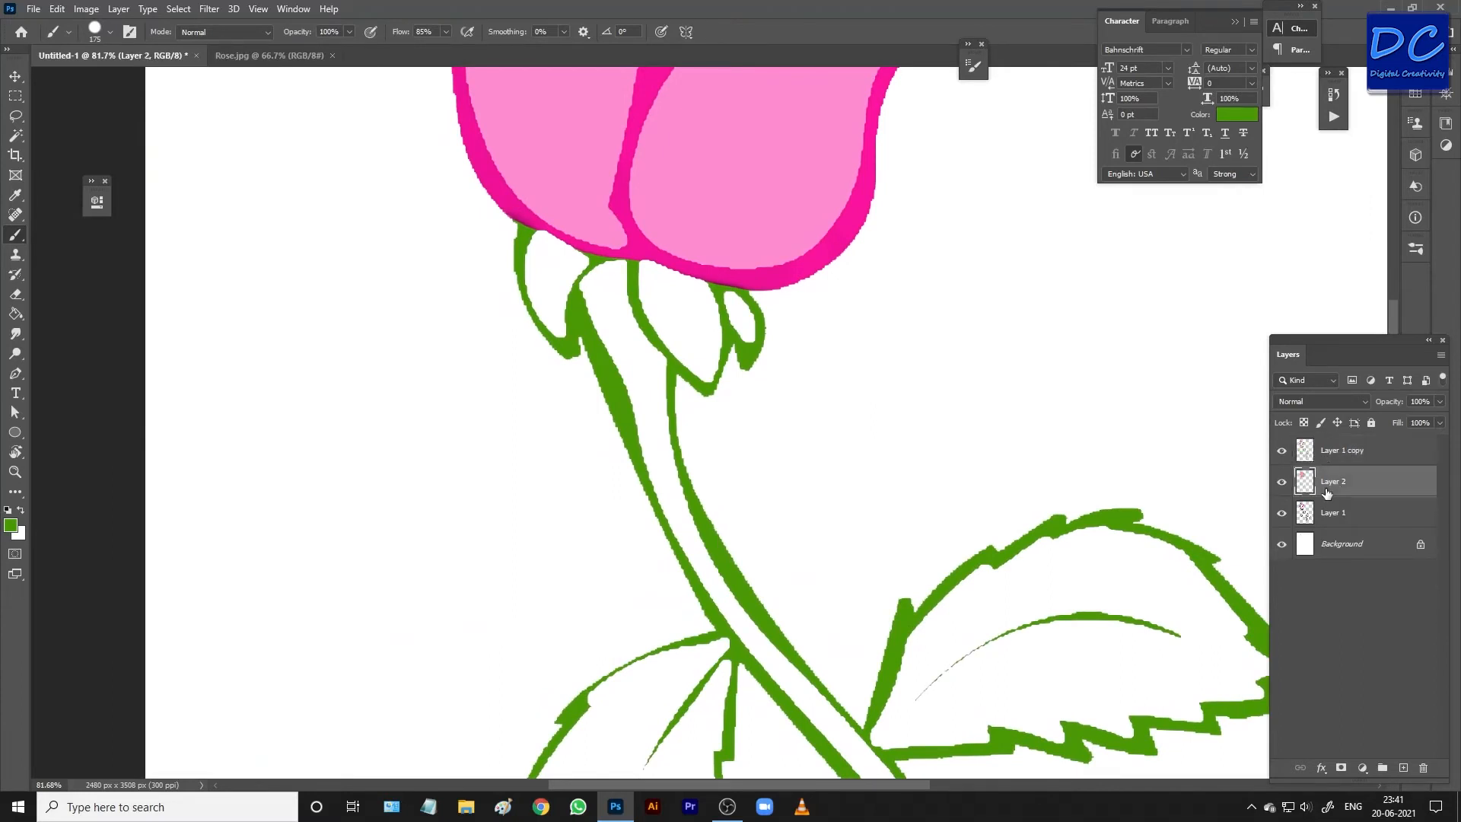
drag(579, 342, 613, 385)
key(ctrl+z)
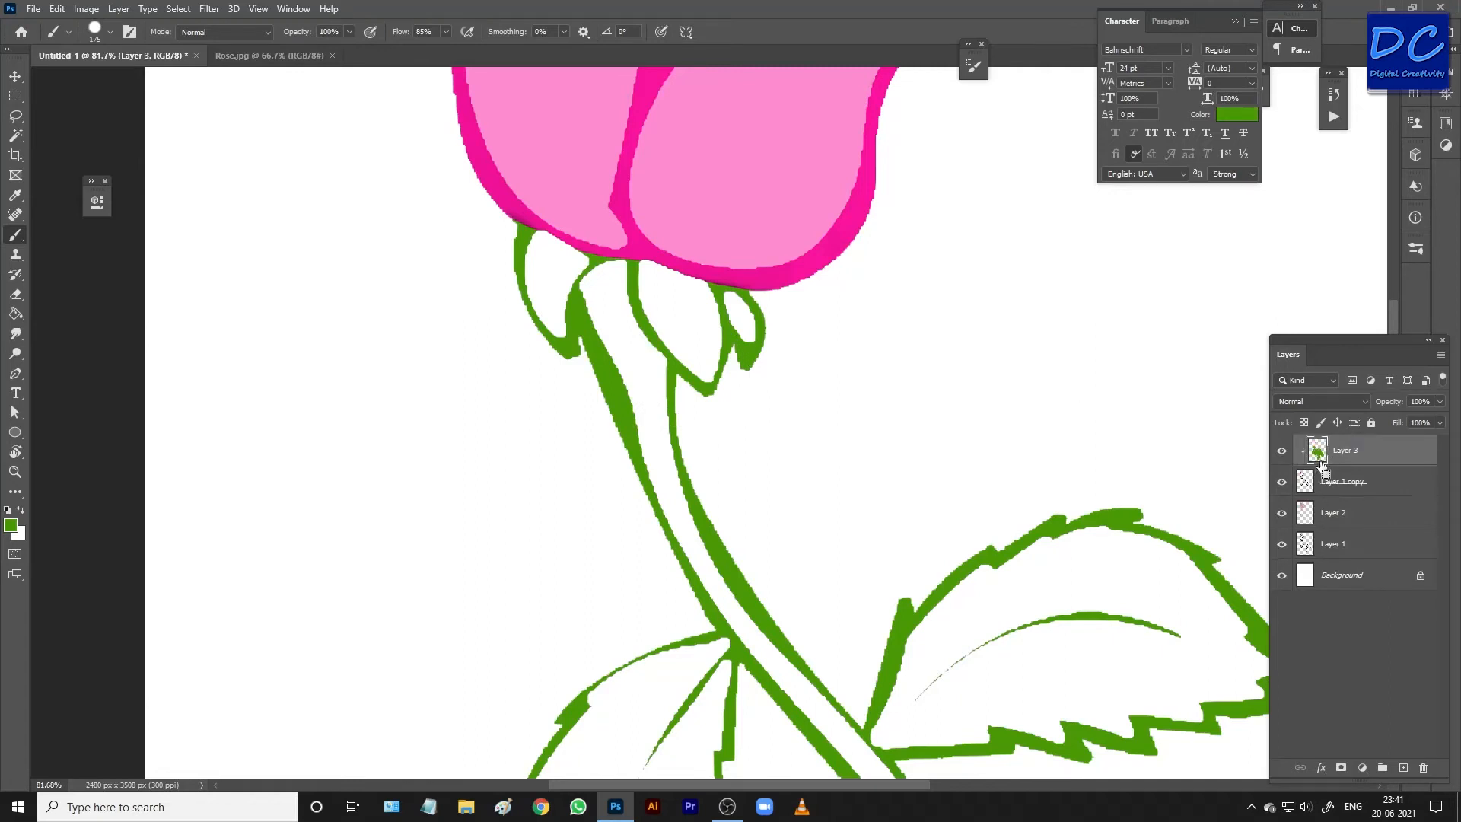
click(86, 8)
click(129, 70)
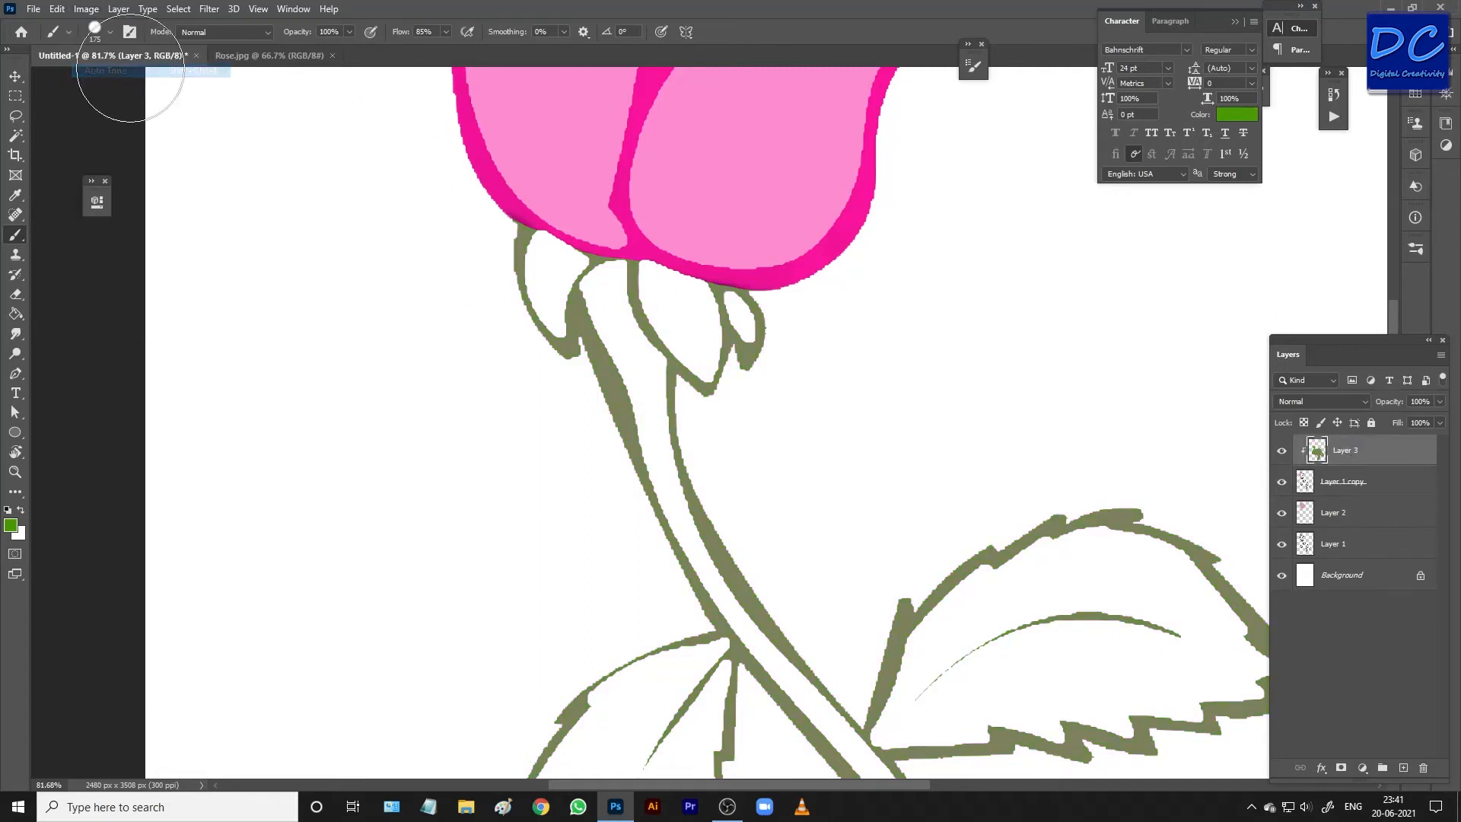
Step: Darken the green on Layer 3 by lowering its lightness with Hue/Saturation, and merge it down into Layer 1 copy
click(86, 9)
mouse_move(127, 51)
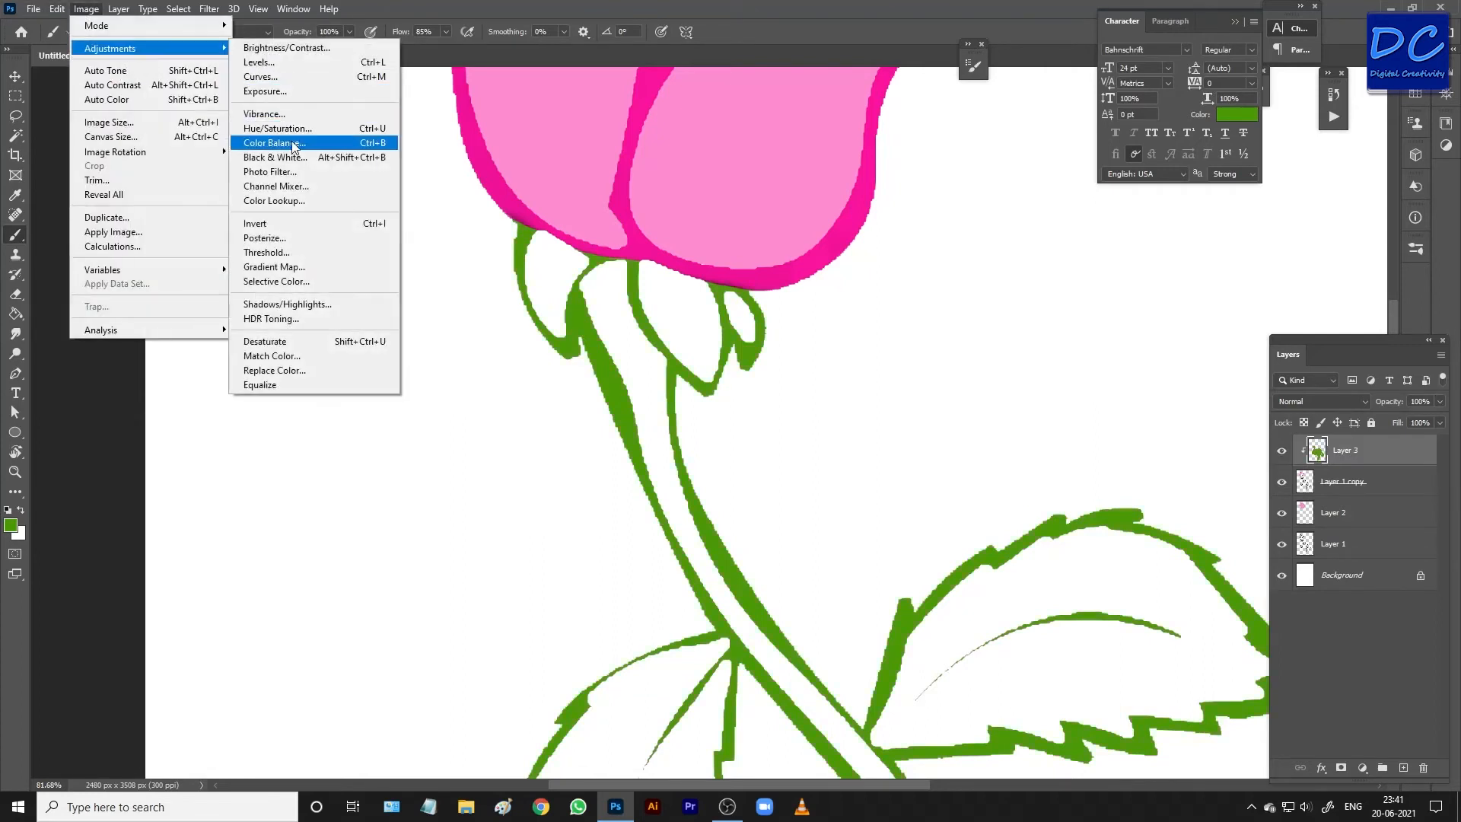
click(279, 129)
drag(919, 262, 900, 262)
click(1084, 99)
key(b)
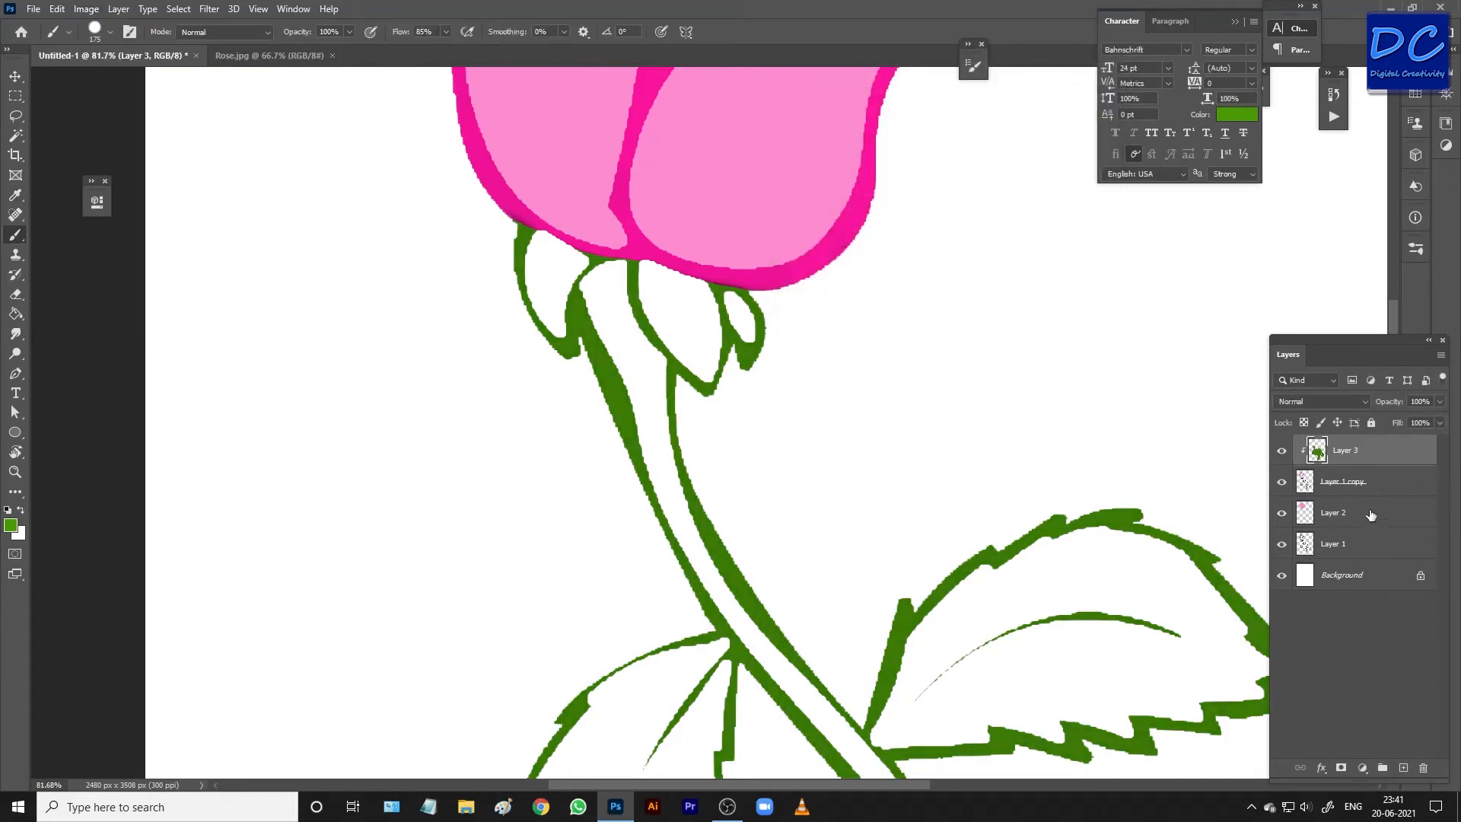
key(ctrl+e)
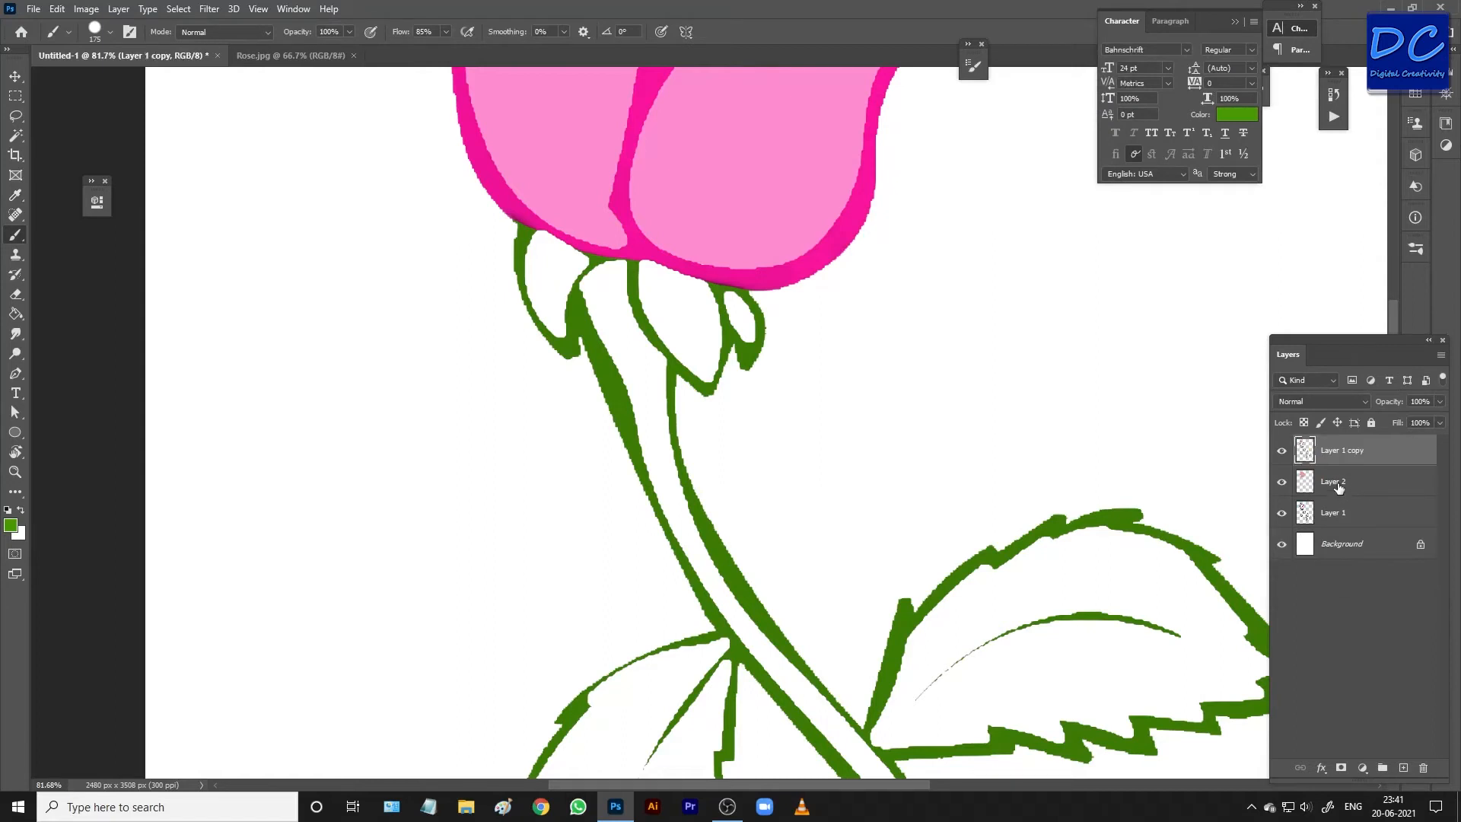
Step: Select Layer 2, try a green dab on the upper stem and undo it, and reduce the brush to 50 px
click(1339, 488)
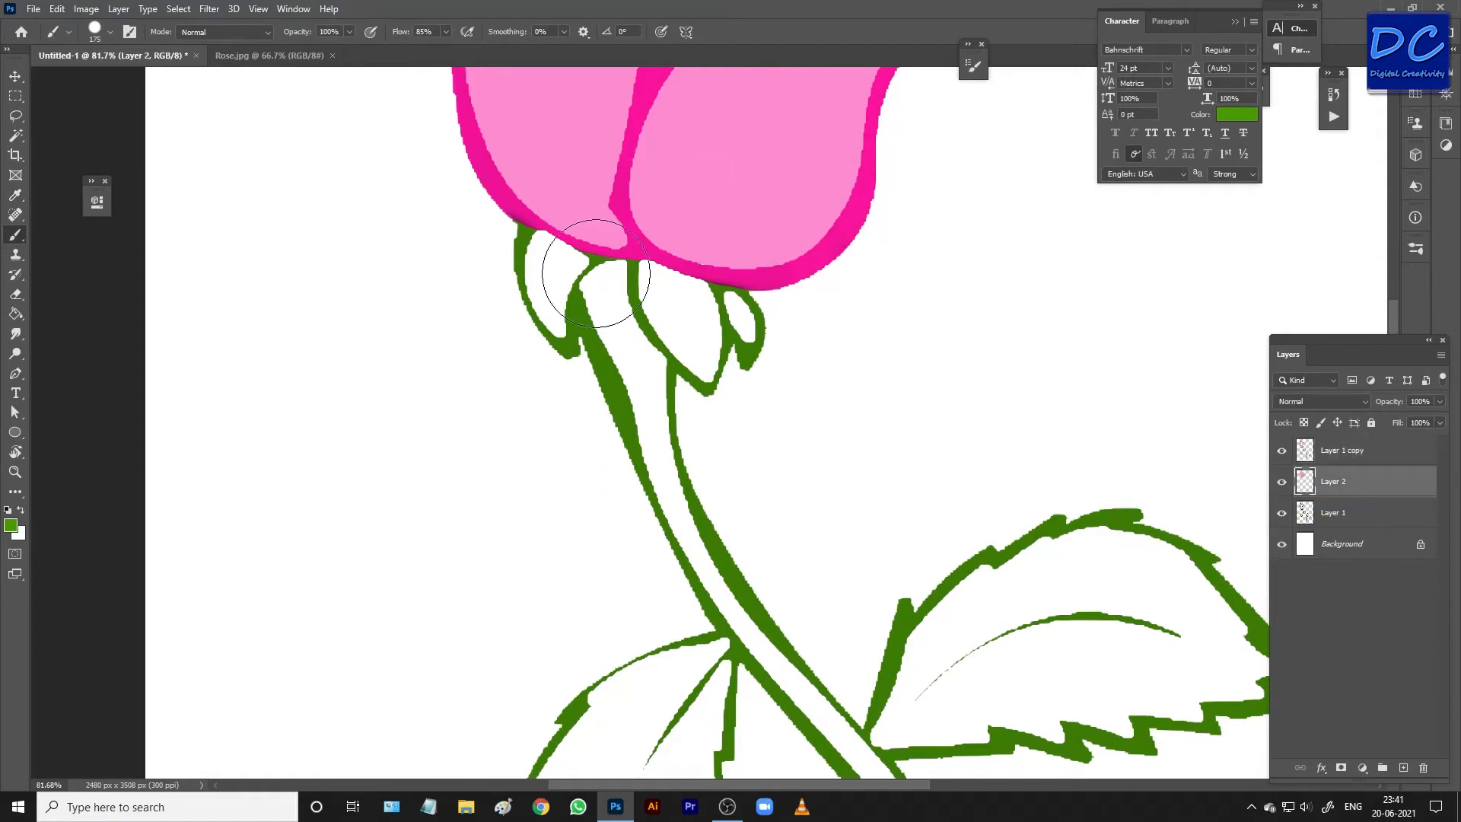
click(637, 397)
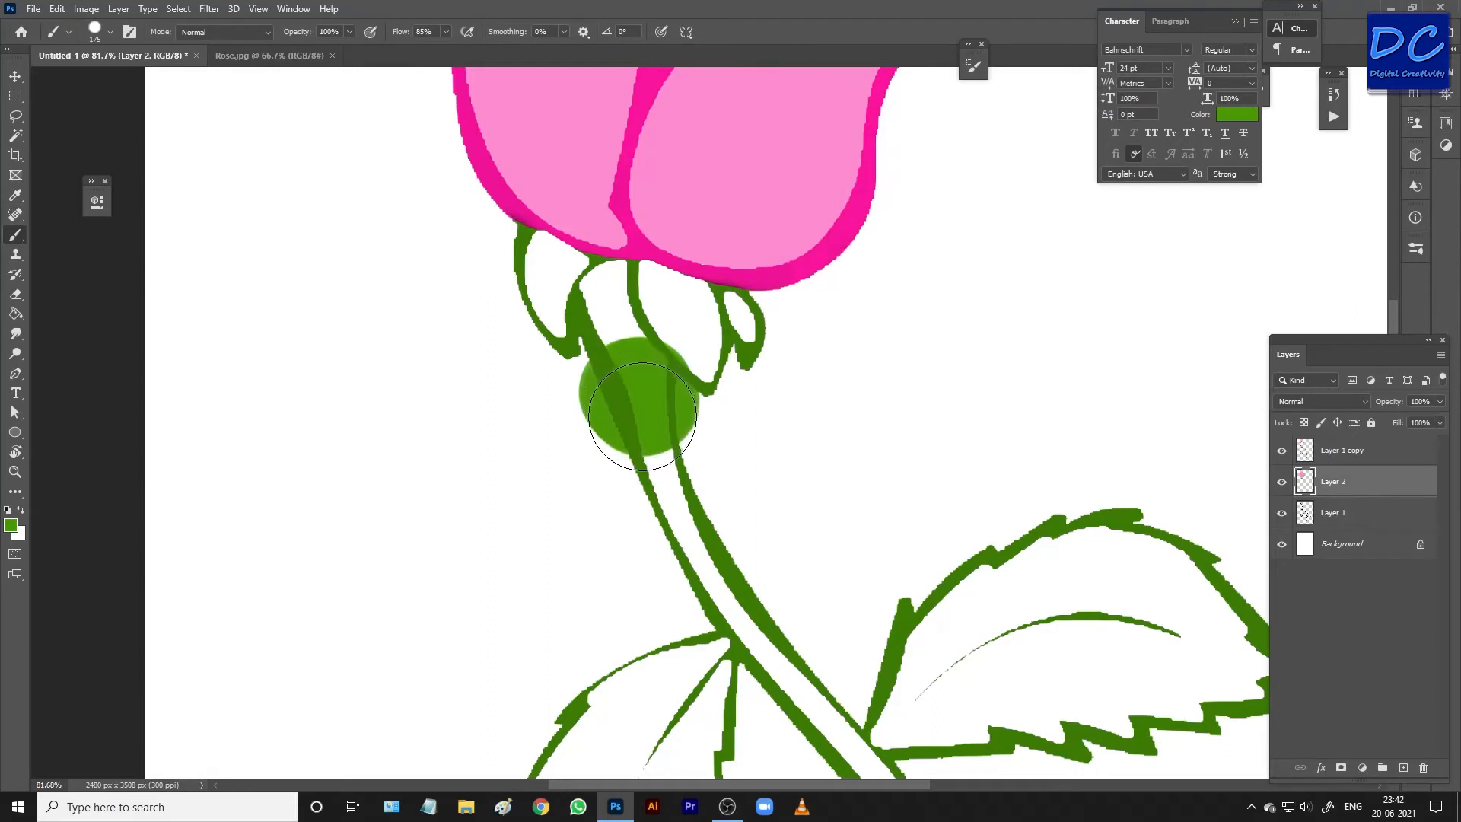
key(ctrl+z)
key(bracketleft)
key(bracketleft)
key(bracketleft)
key(bracketleft)
key(bracketleft)
key(bracketleft)
key(bracketleft)
key(bracketleft)
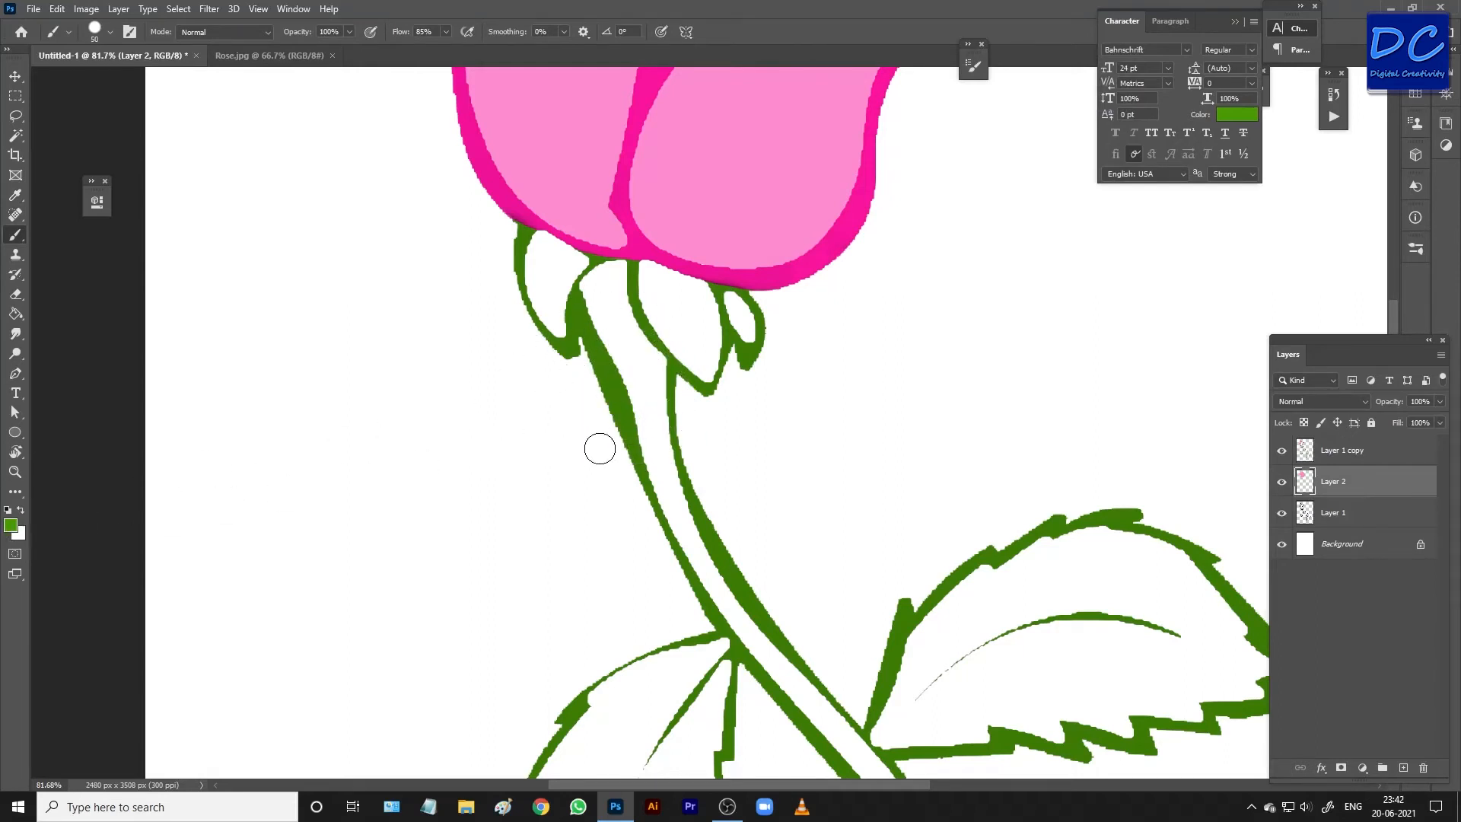
Step: Set the foreground color to a bright lime green and reduce the brush to 30 px
key(F6)
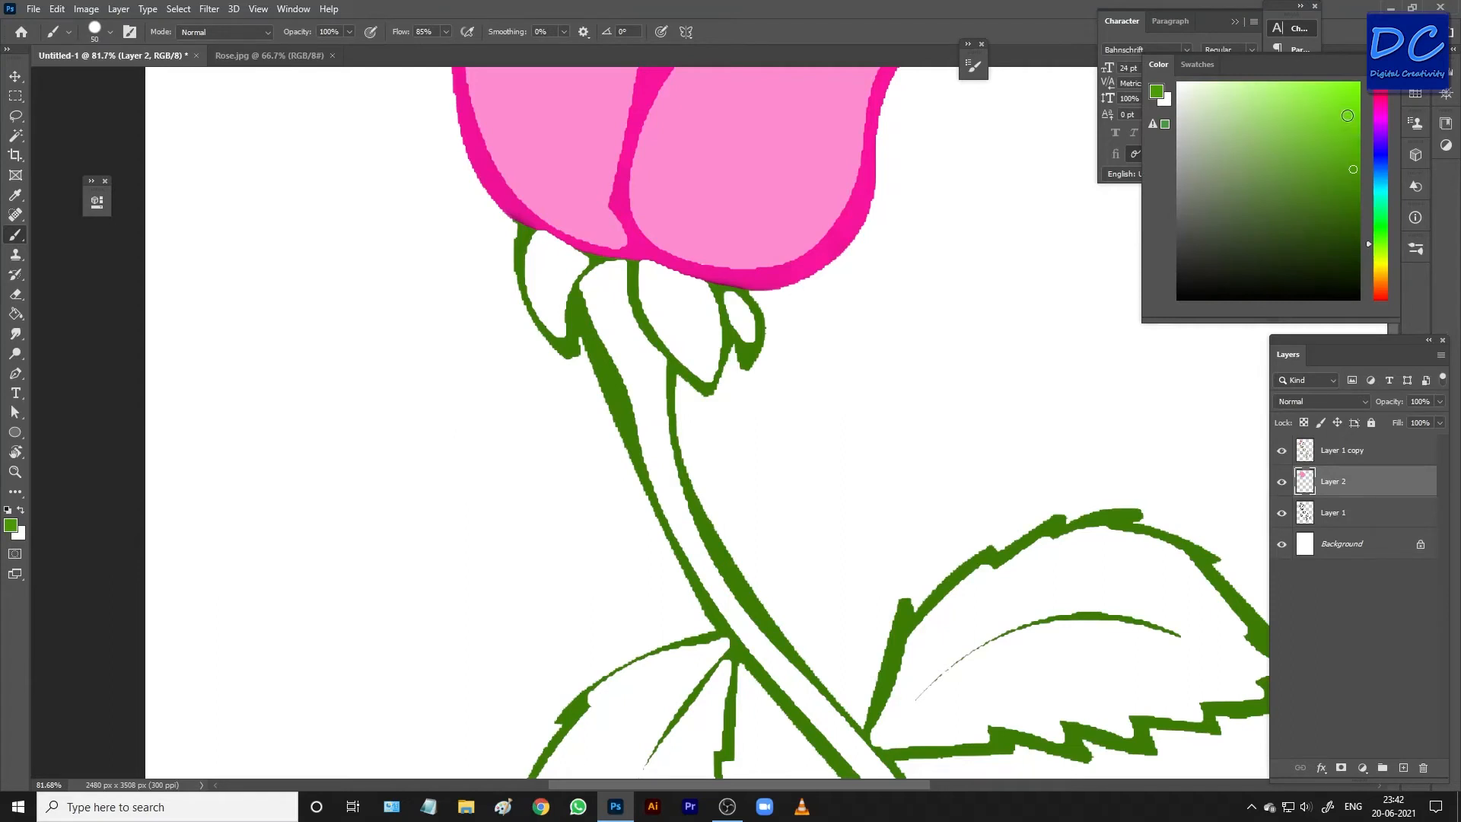
click(1340, 102)
key(F6)
key(bracketleft)
key(bracketleft)
Step: Fill the sepals and the very top of the stem with bright green on Layer 2
click(530, 252)
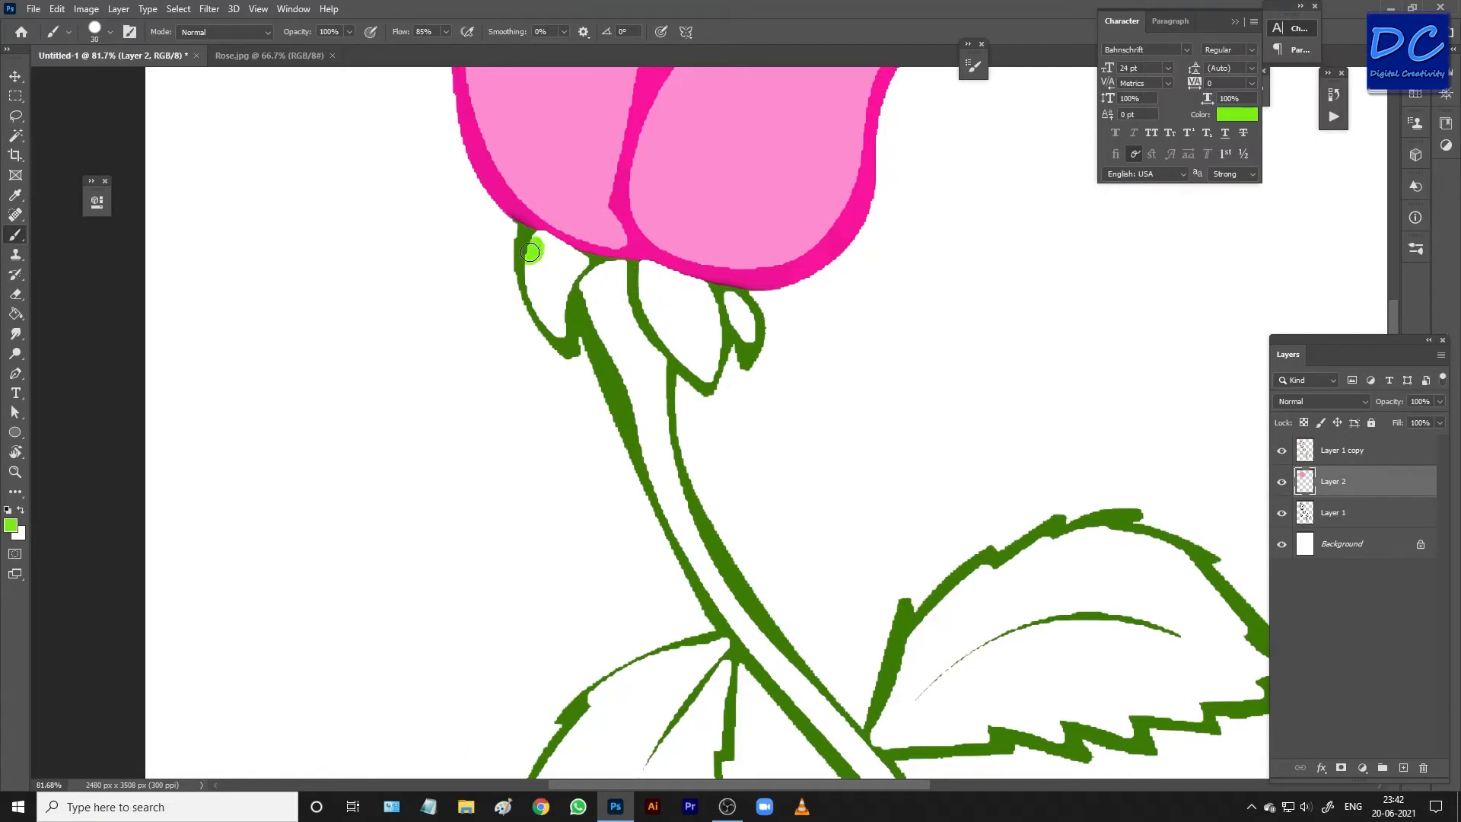
mouse_move(538, 240)
mouse_down()
mouse_move(591, 266)
mouse_move(542, 260)
mouse_move(536, 296)
mouse_up()
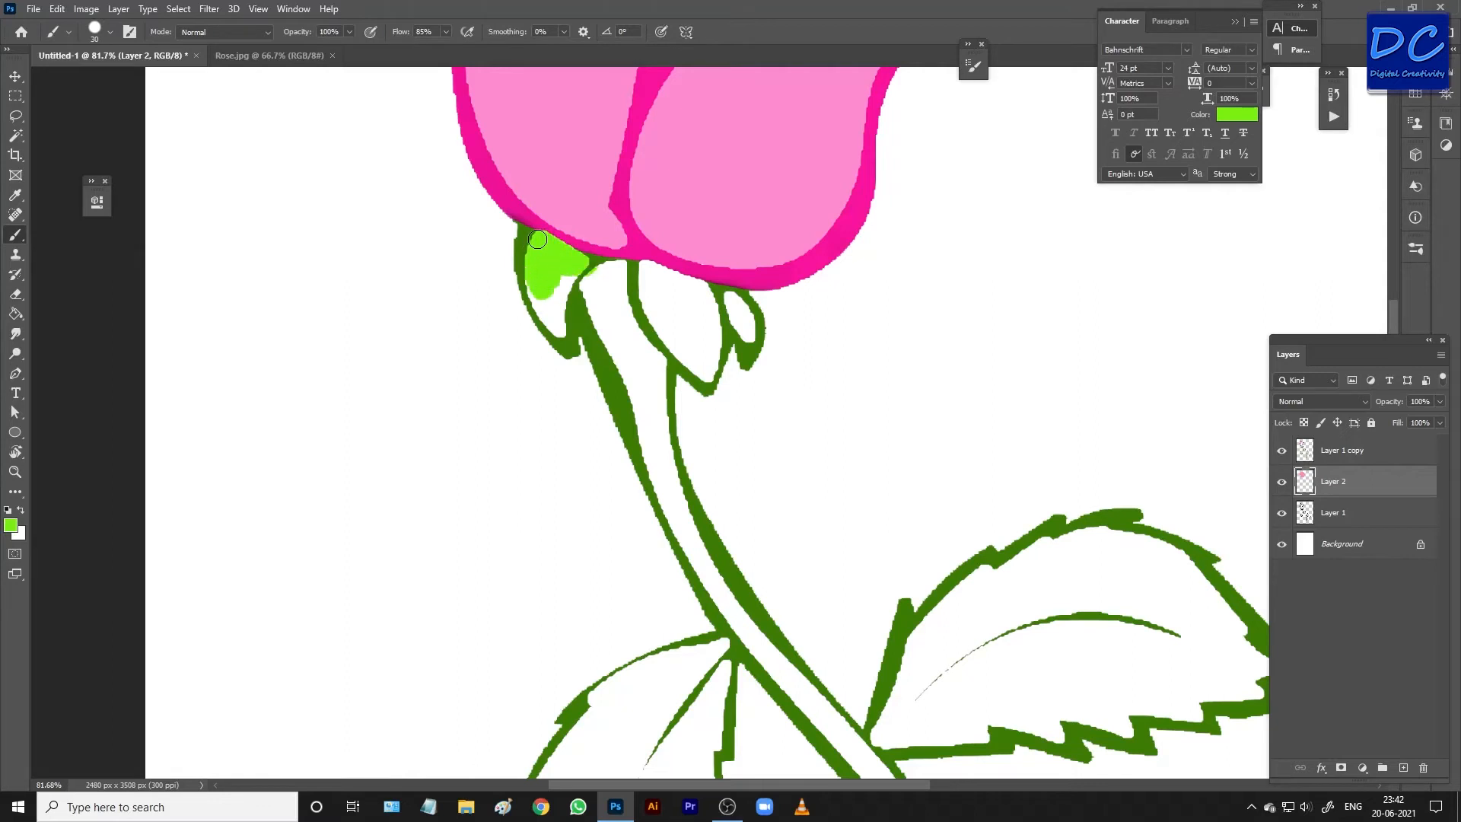
mouse_move(568, 283)
mouse_down()
mouse_move(592, 293)
mouse_move(616, 271)
mouse_move(616, 327)
mouse_move(681, 301)
mouse_move(658, 273)
mouse_up()
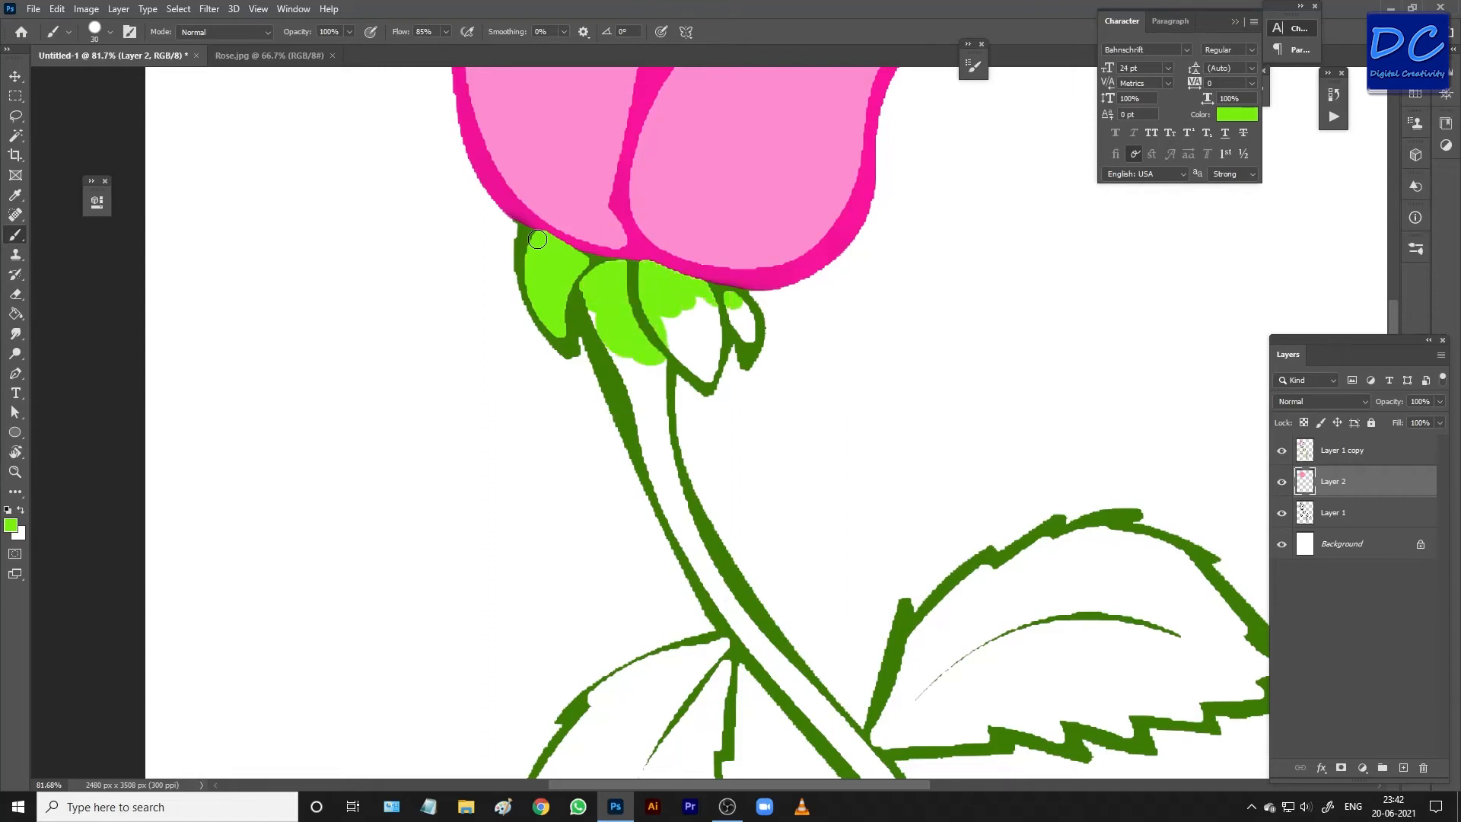
mouse_move(710, 308)
mouse_down()
mouse_move(696, 320)
mouse_move(715, 347)
mouse_move(682, 334)
mouse_move(700, 328)
mouse_up()
Step: Fill the stem with bright green from below the sepals down to the upper right leaf's junction, staying inside the outlines
mouse_move(620, 358)
mouse_down()
mouse_move(643, 392)
mouse_move(660, 377)
mouse_move(647, 419)
mouse_move(593, 240)
mouse_move(581, 328)
mouse_move(601, 358)
mouse_move(613, 320)
mouse_move(602, 344)
mouse_up()
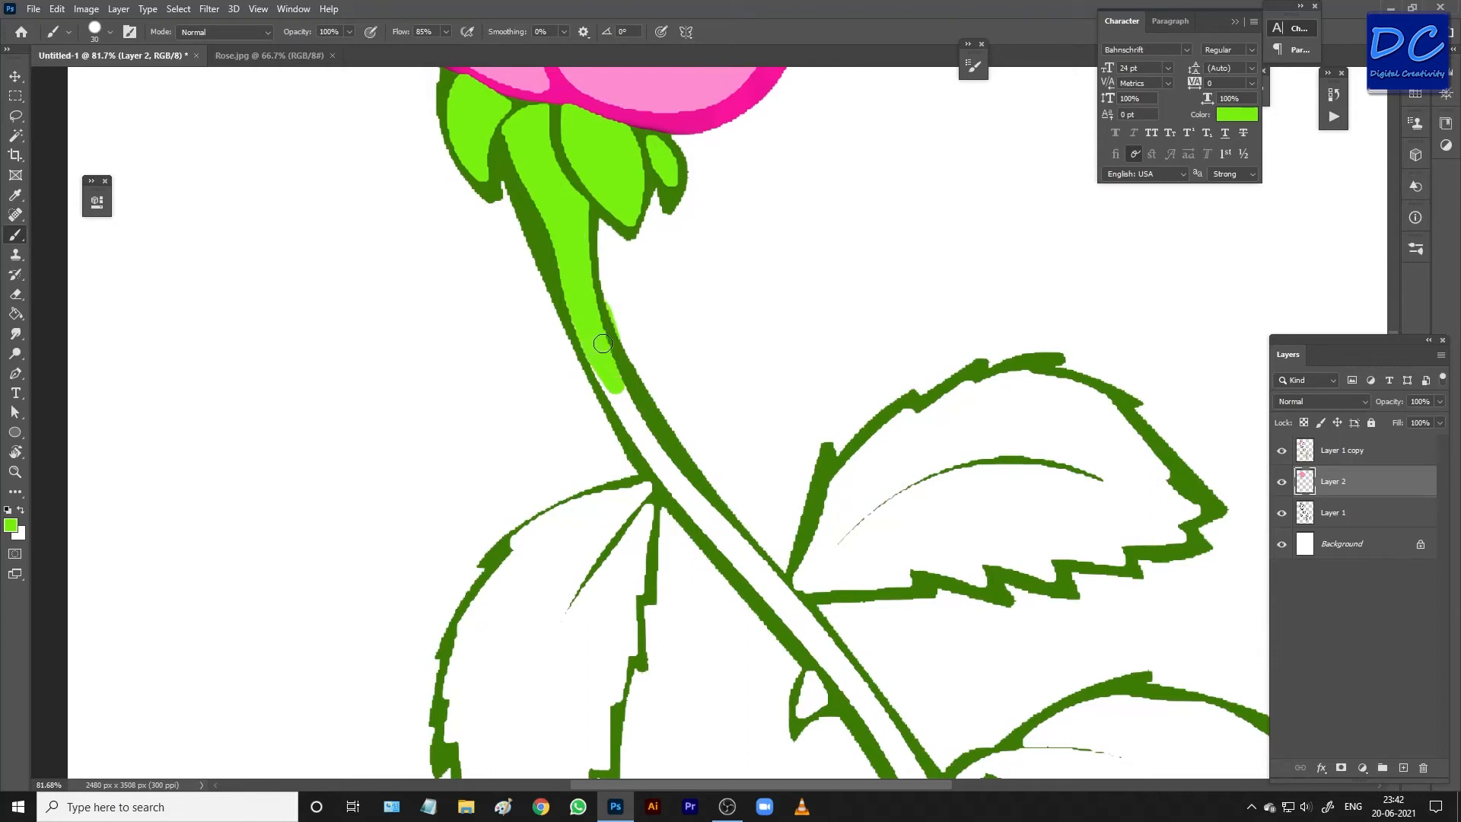
key(x)
key(x)
drag(615, 394, 722, 524)
key(x)
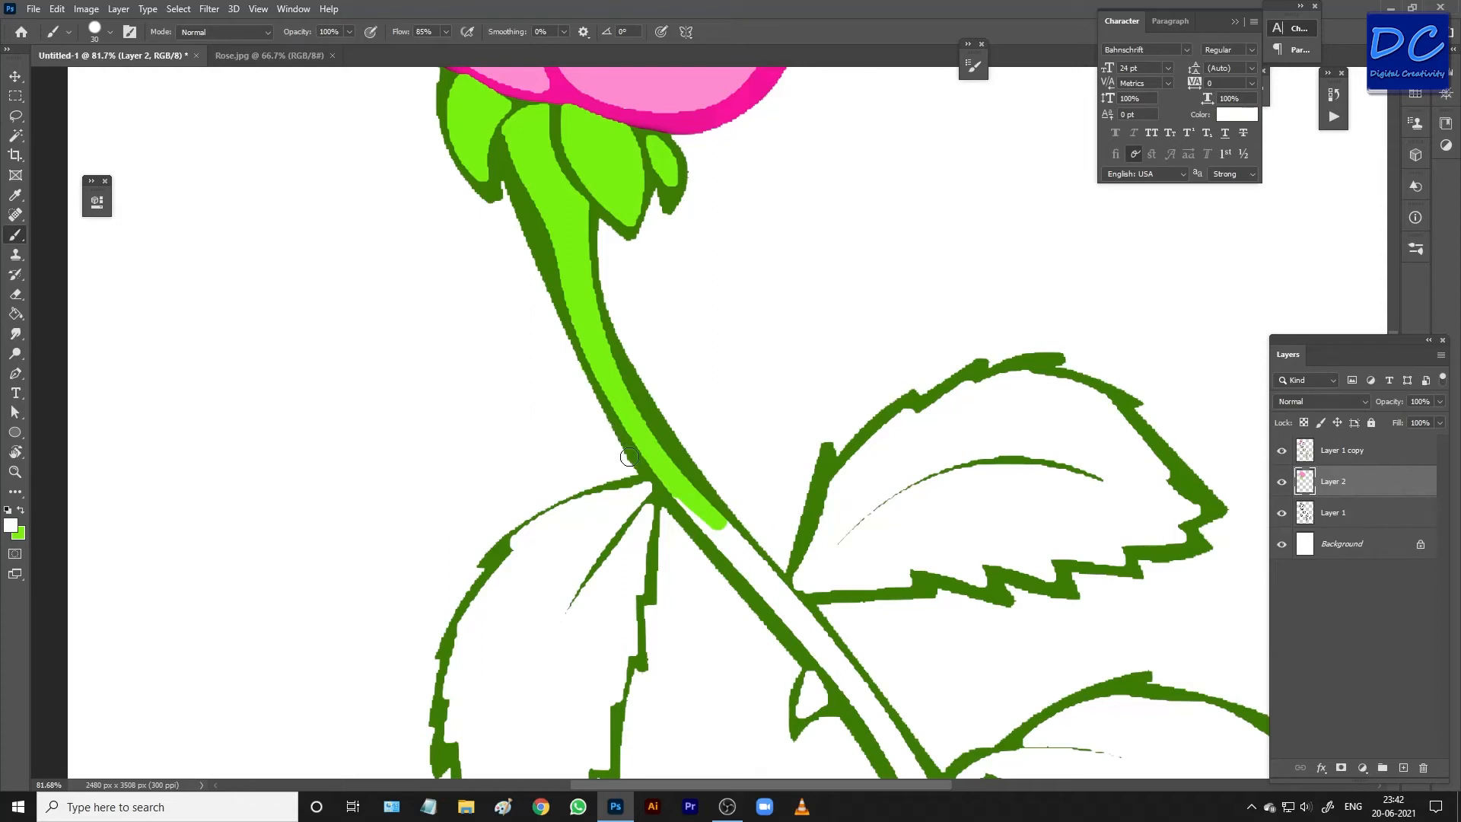
key(x)
drag(721, 525, 791, 605)
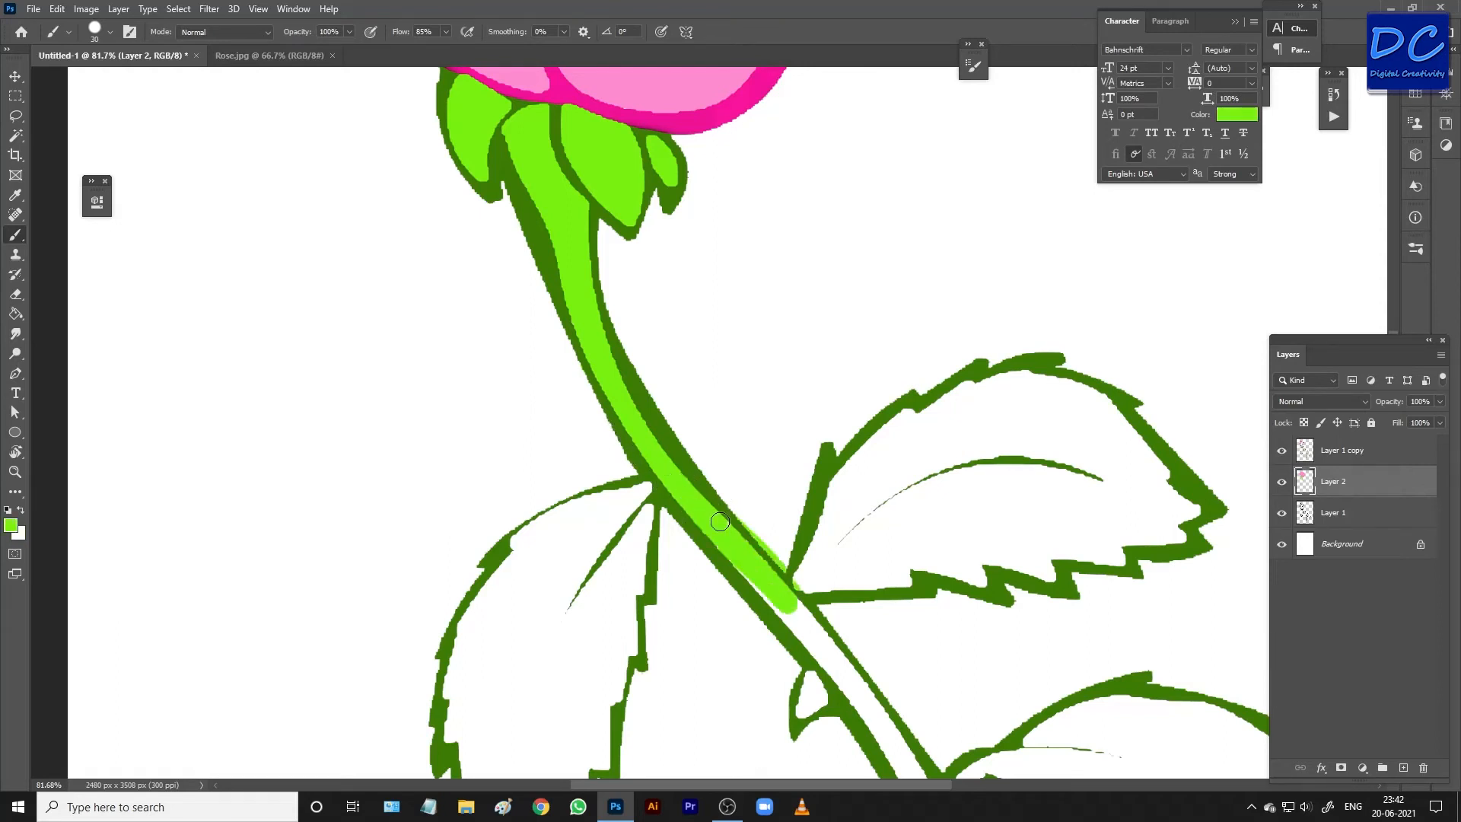
key(x)
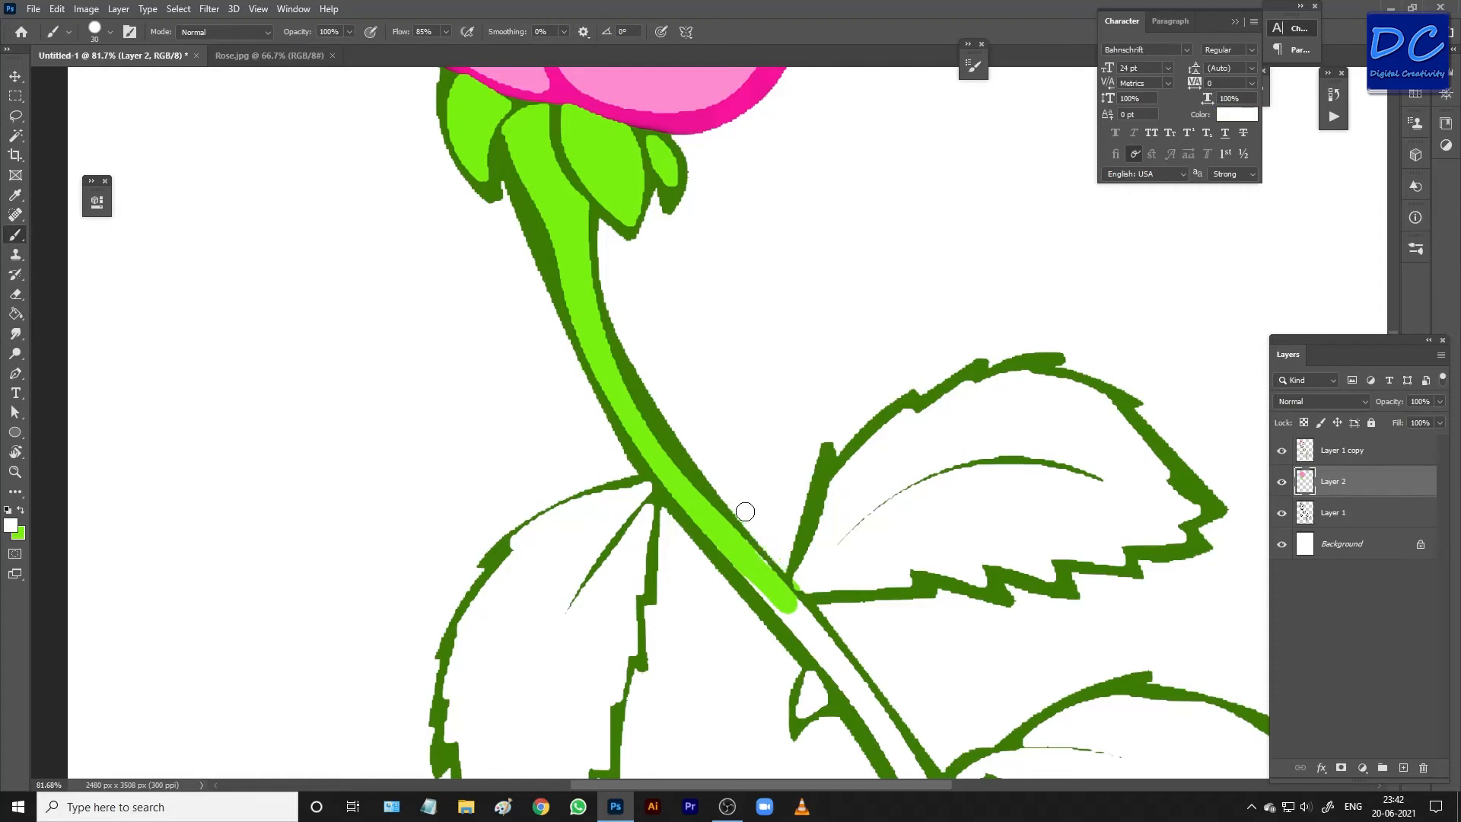
key(x)
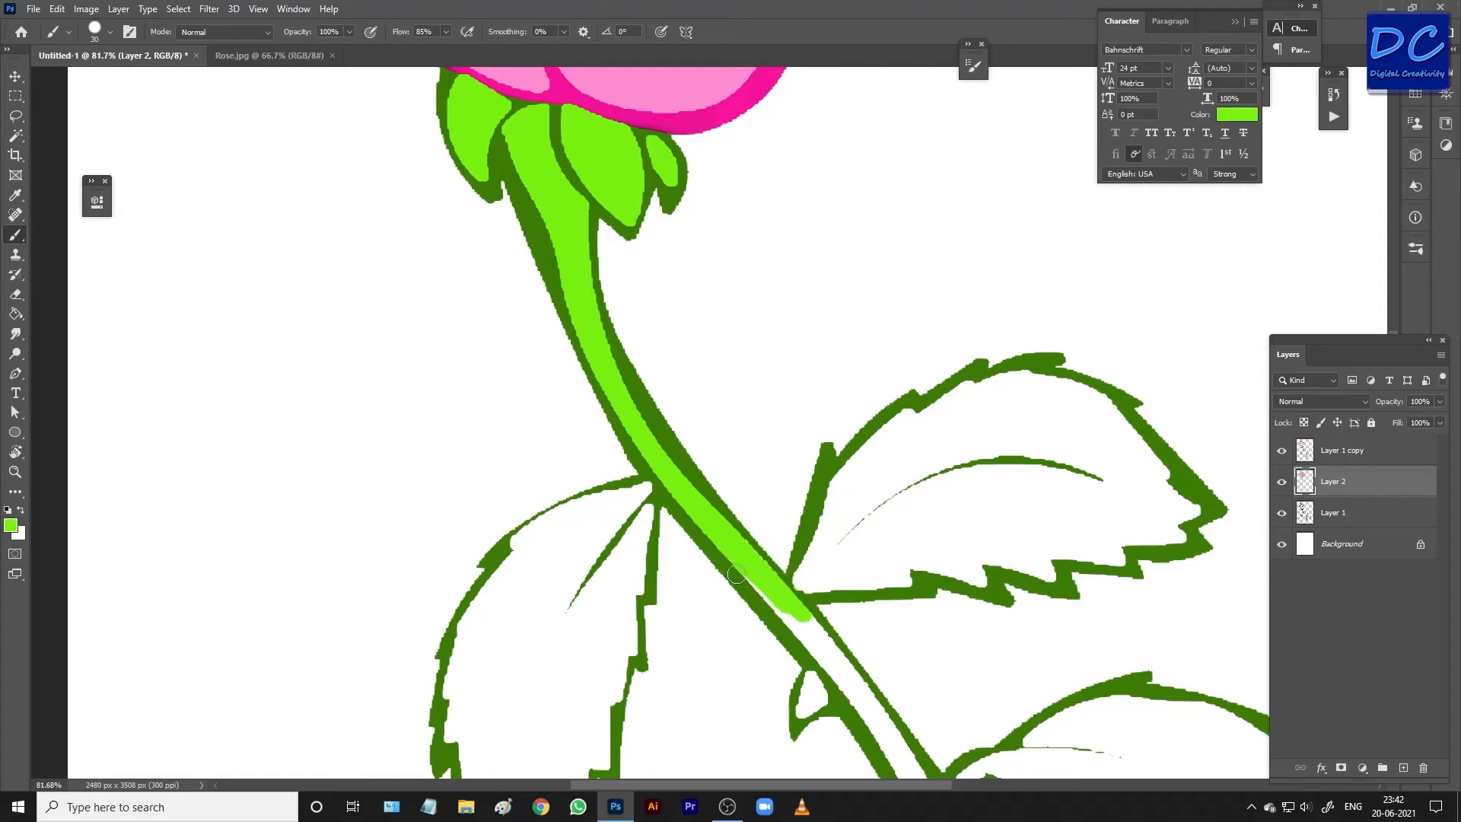
drag(749, 589, 797, 343)
Step: Fill the left leaf with bright green, using a 70 px brush for the main area and a smaller one for the serrated edges
key(bracketright)
key(bracketright)
key(bracketright)
key(bracketright)
drag(653, 331, 665, 302)
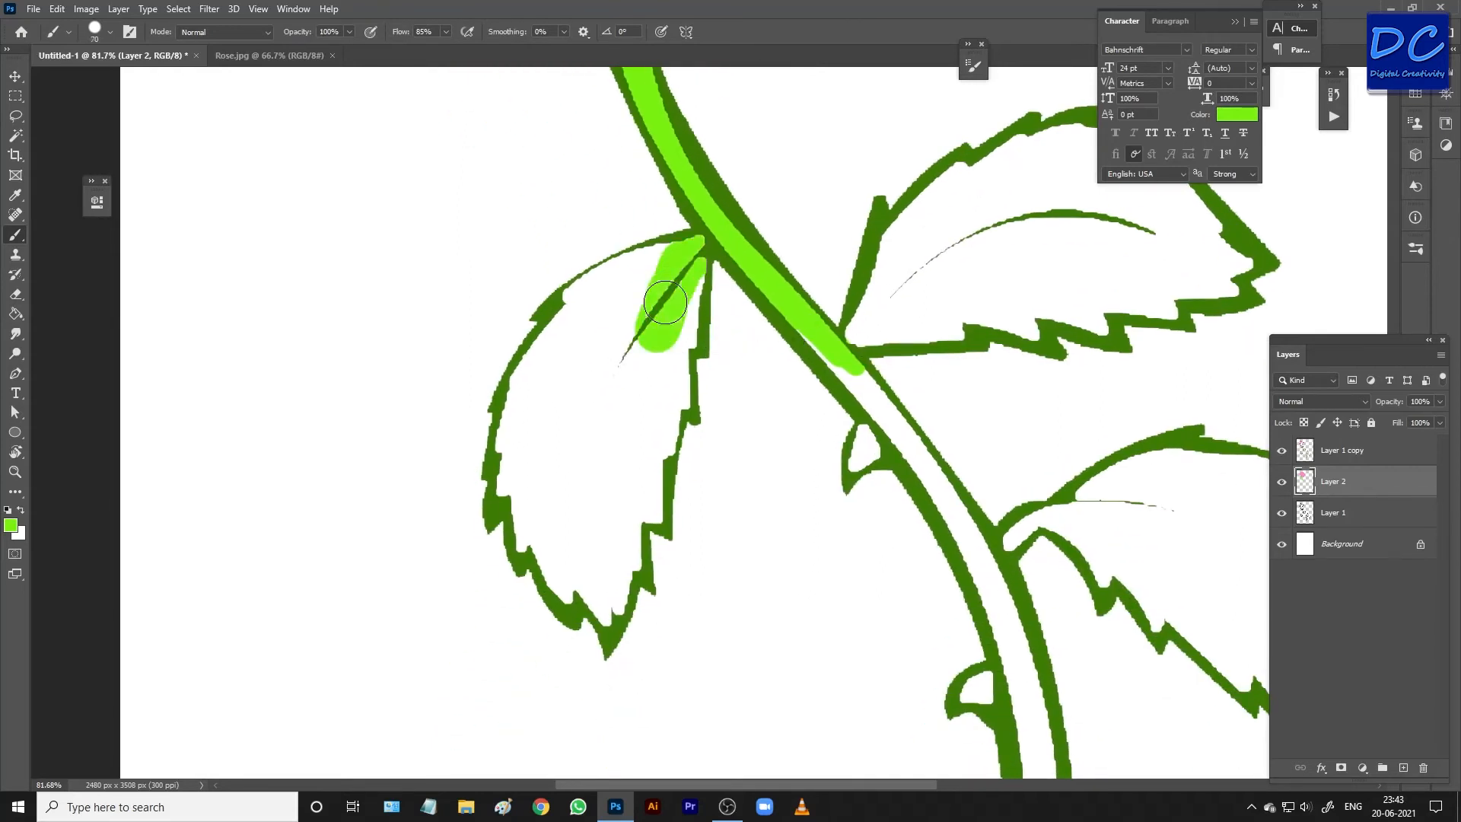
mouse_move(673, 251)
mouse_down()
mouse_move(595, 290)
mouse_move(522, 407)
mouse_move(515, 476)
mouse_move(530, 519)
mouse_move(597, 601)
mouse_move(618, 584)
mouse_move(687, 318)
mouse_move(624, 335)
mouse_move(586, 381)
mouse_move(624, 426)
mouse_move(587, 569)
mouse_move(578, 457)
mouse_move(588, 500)
mouse_up()
key(bracketleft)
key(bracketleft)
key(bracketleft)
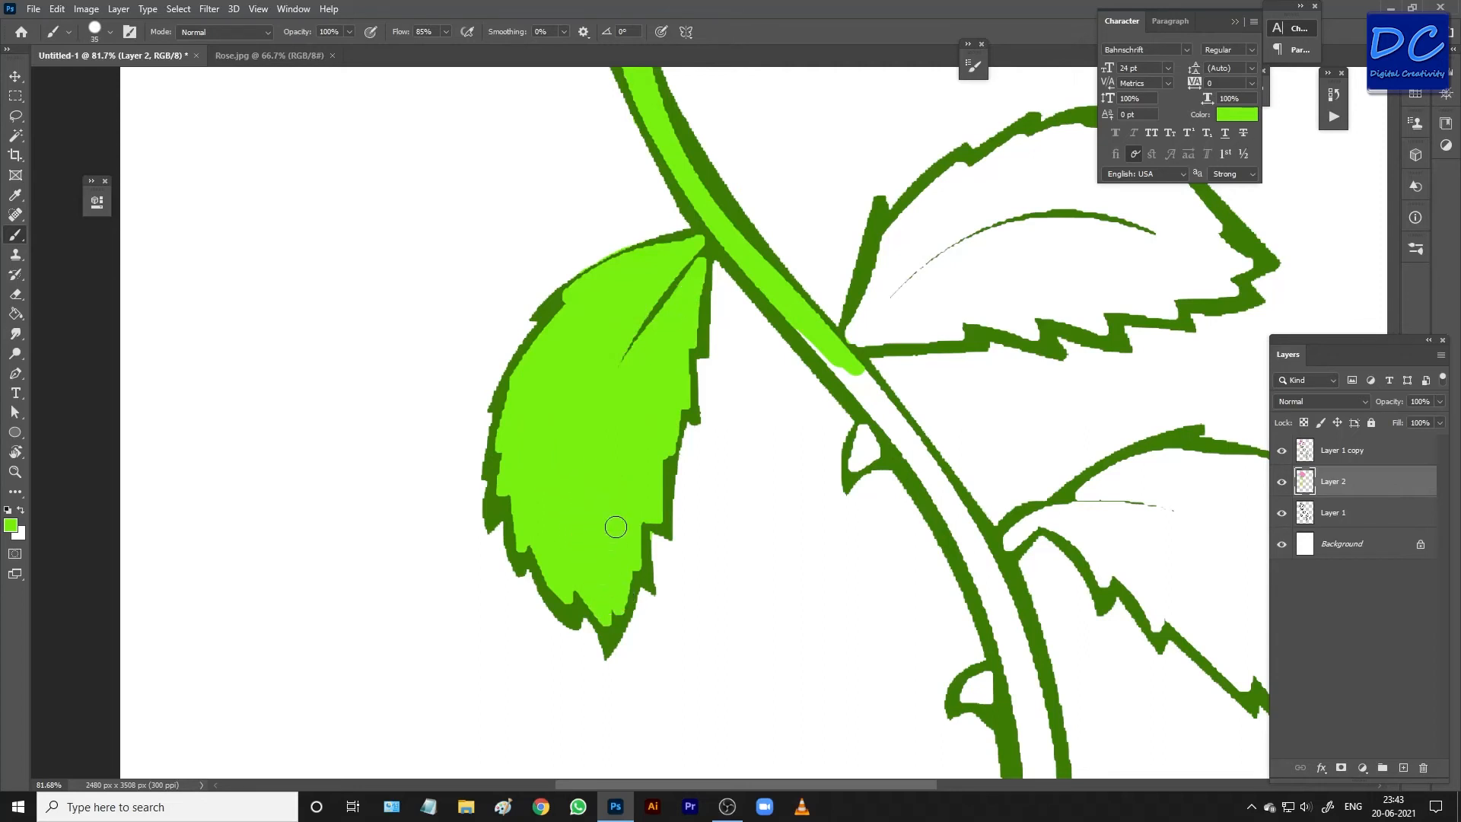
Step: Extend the bright green down the stem beside the first thorn and erase the paint spilled outside its outline
drag(798, 316, 893, 433)
drag(874, 369, 930, 450)
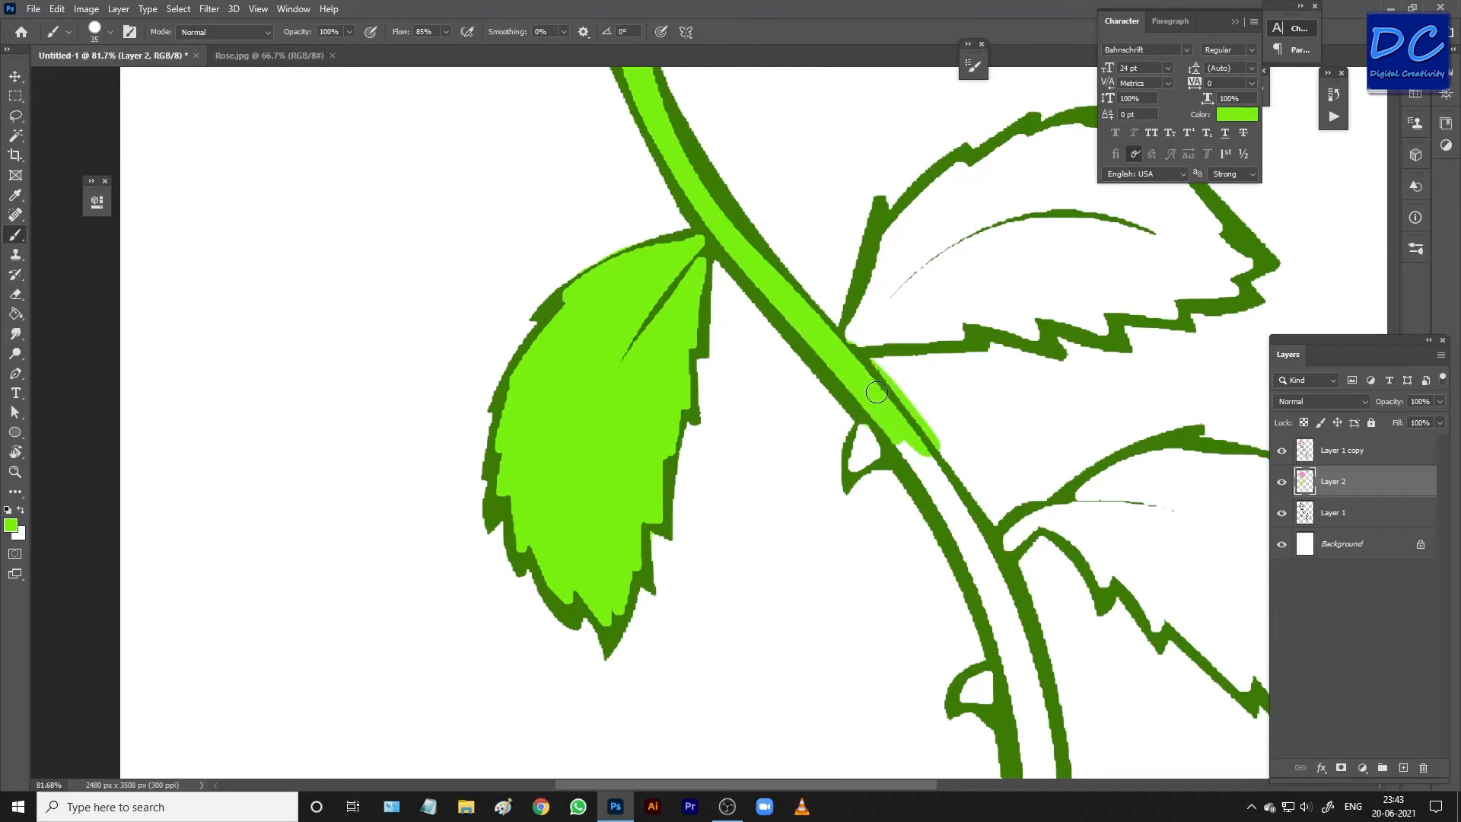
key(e)
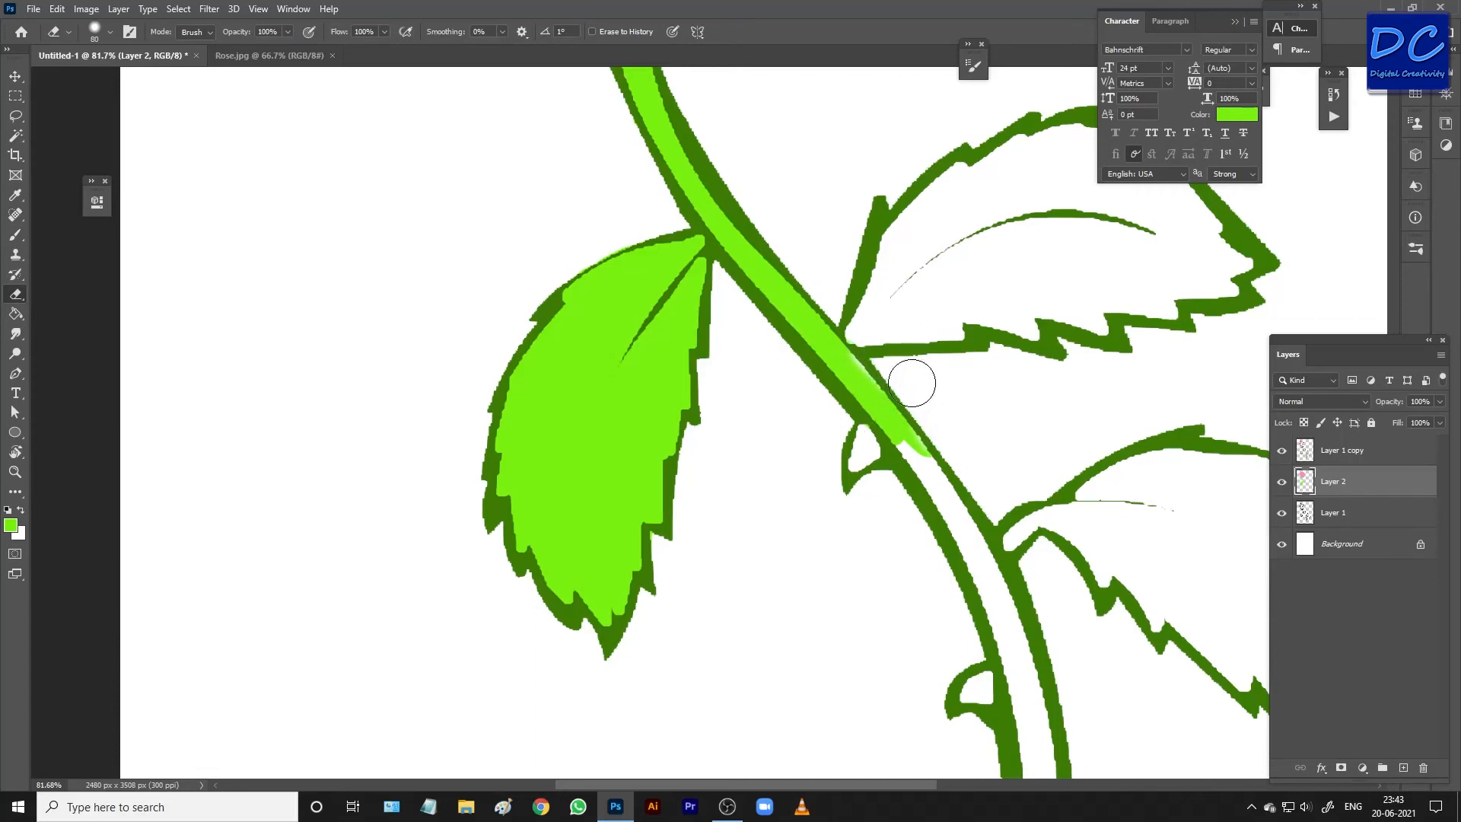
drag(957, 334, 743, 475)
key(b)
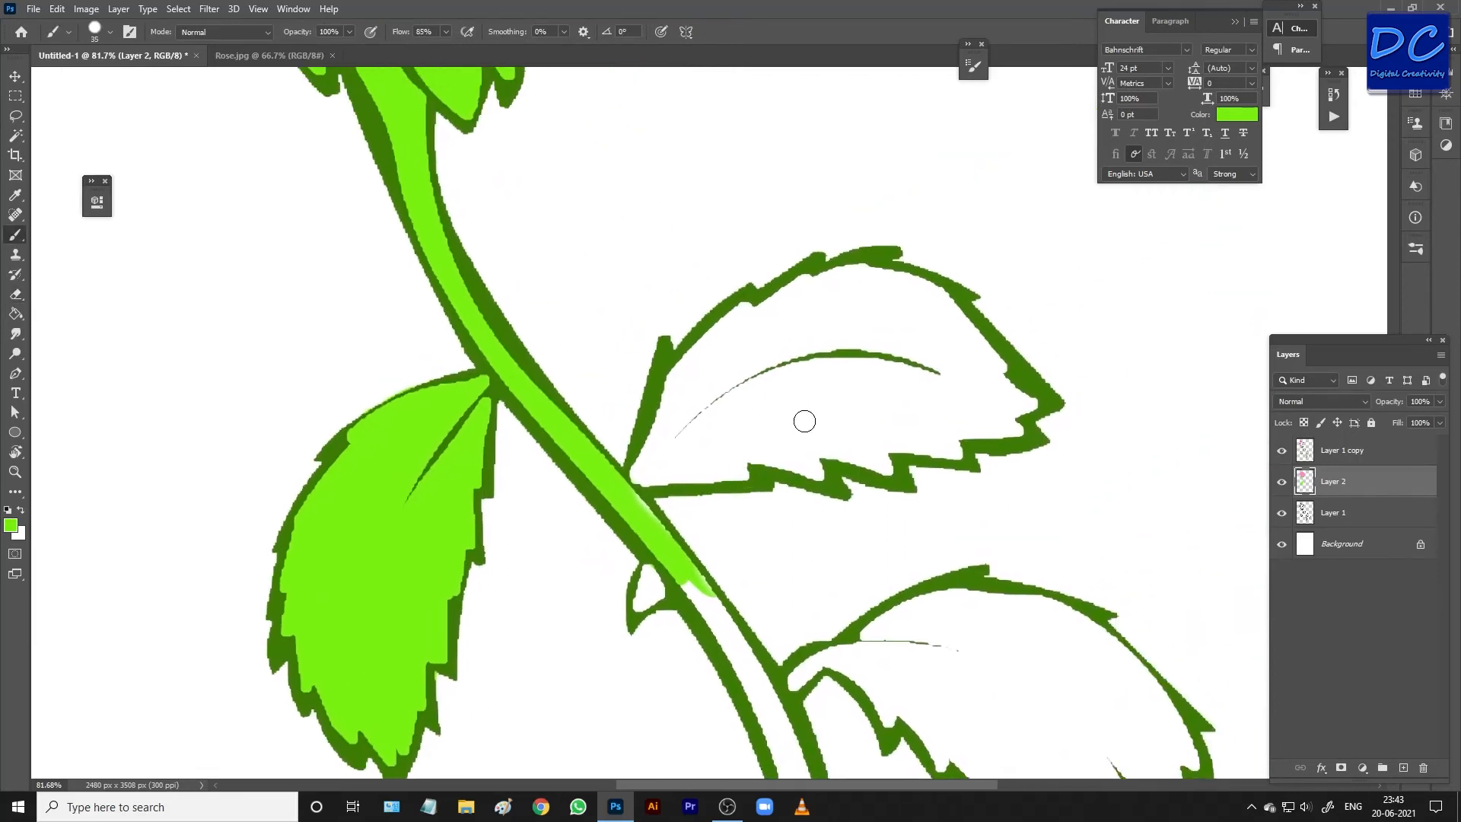
Step: Fill the upper right leaf with bright green using a larger brush, finish its serrated edges with a smaller one, and erase the overspill
key(bracketright)
key(bracketright)
key(bracketright)
key(bracketright)
key(bracketright)
mouse_move(850, 337)
mouse_down()
mouse_move(906, 358)
mouse_move(951, 350)
mouse_move(974, 403)
mouse_move(850, 337)
mouse_up()
mouse_move(933, 292)
mouse_down()
mouse_move(852, 293)
mouse_move(769, 319)
mouse_move(704, 365)
mouse_move(663, 452)
mouse_move(754, 443)
mouse_move(773, 384)
mouse_move(837, 392)
mouse_up()
mouse_move(993, 358)
mouse_down()
mouse_move(1012, 407)
mouse_move(1033, 410)
mouse_move(994, 401)
mouse_up()
key(bracketleft)
key(bracketleft)
key(bracketleft)
key(bracketleft)
key(bracketleft)
key(bracketleft)
click(1014, 429)
mouse_move(961, 448)
mouse_down()
mouse_move(844, 426)
mouse_move(791, 437)
mouse_move(799, 466)
mouse_move(886, 447)
mouse_up()
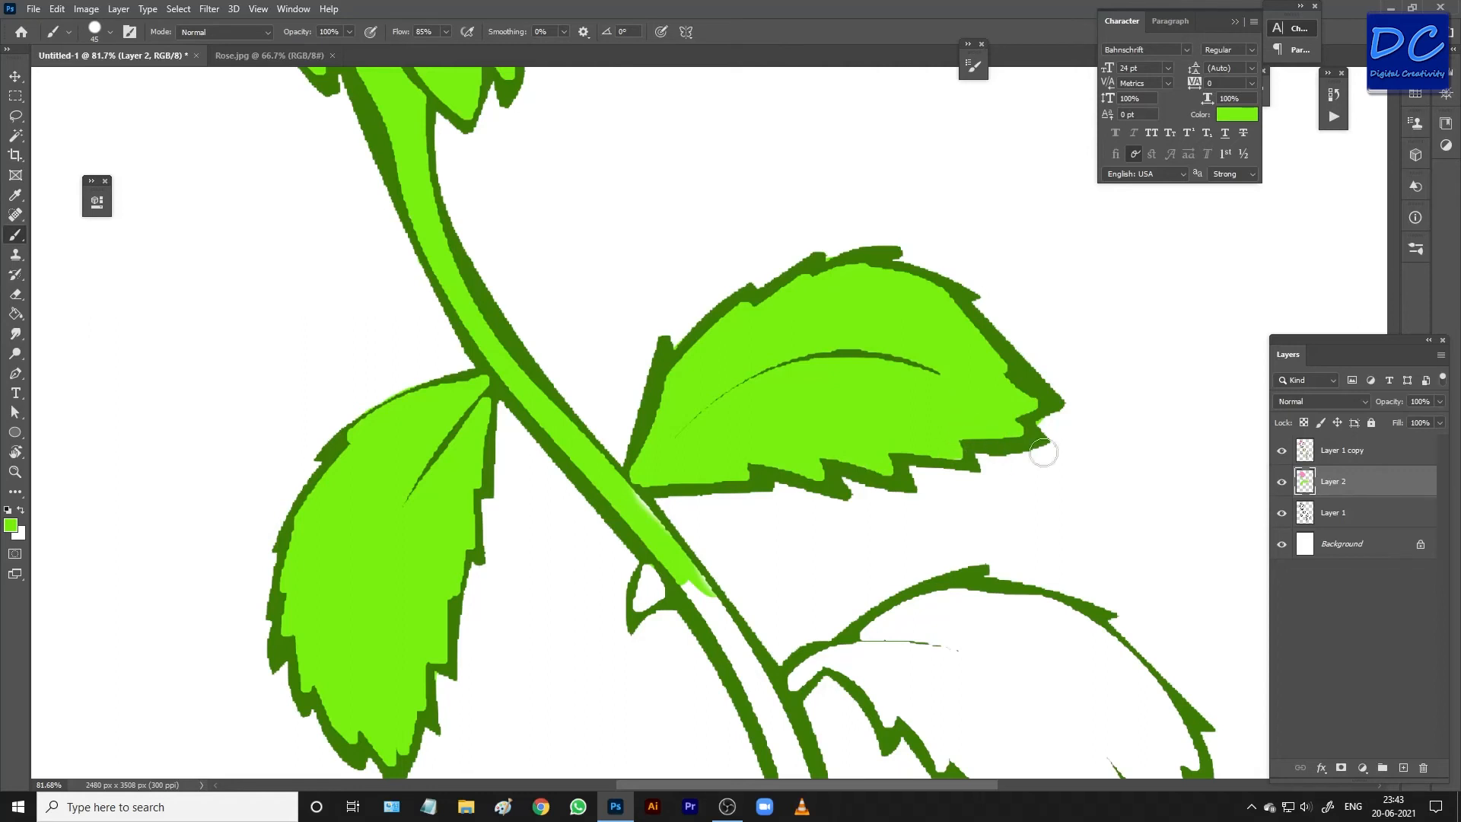
key(e)
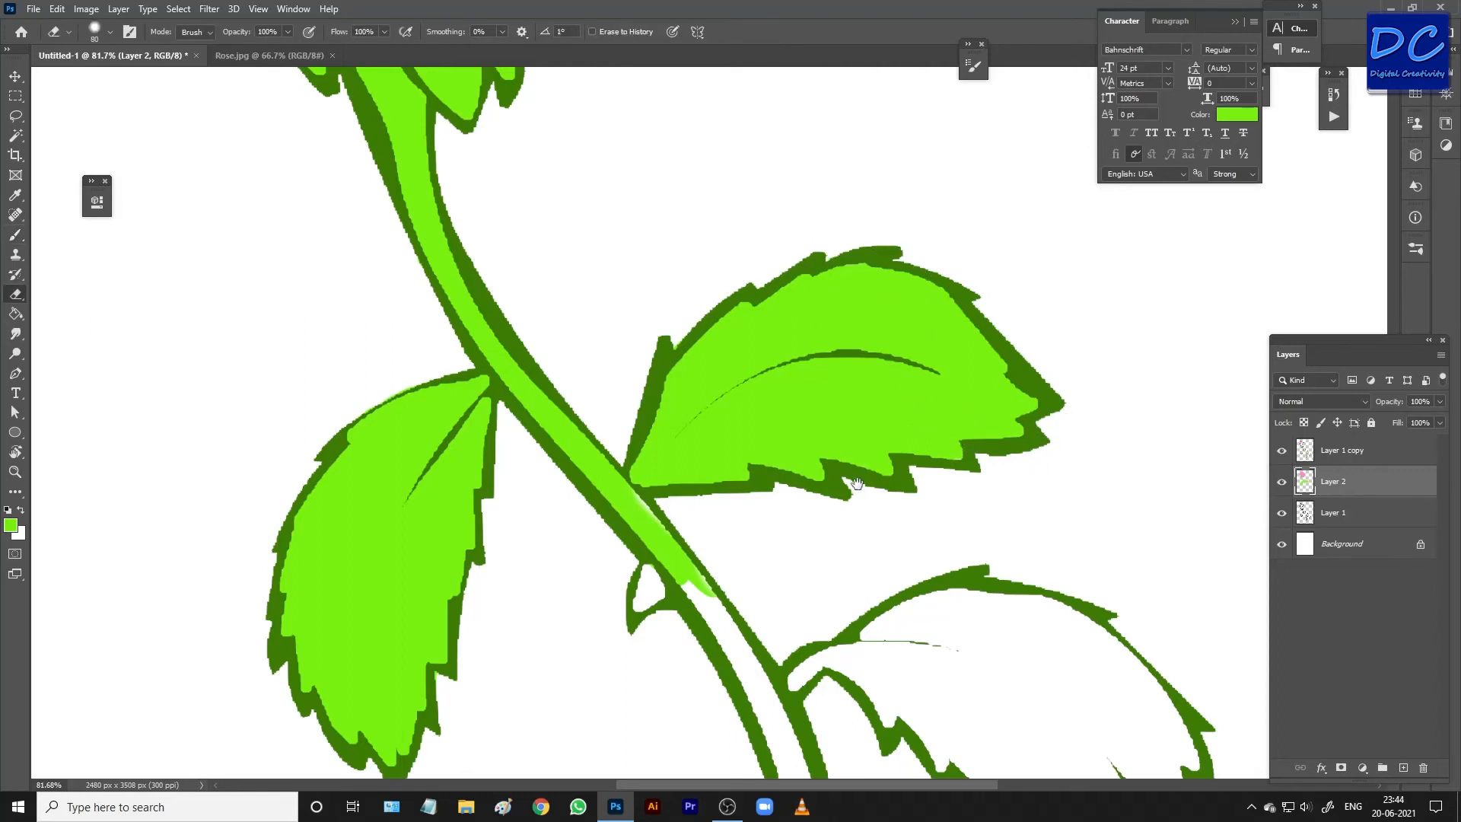
scroll(808, 239, down, 3)
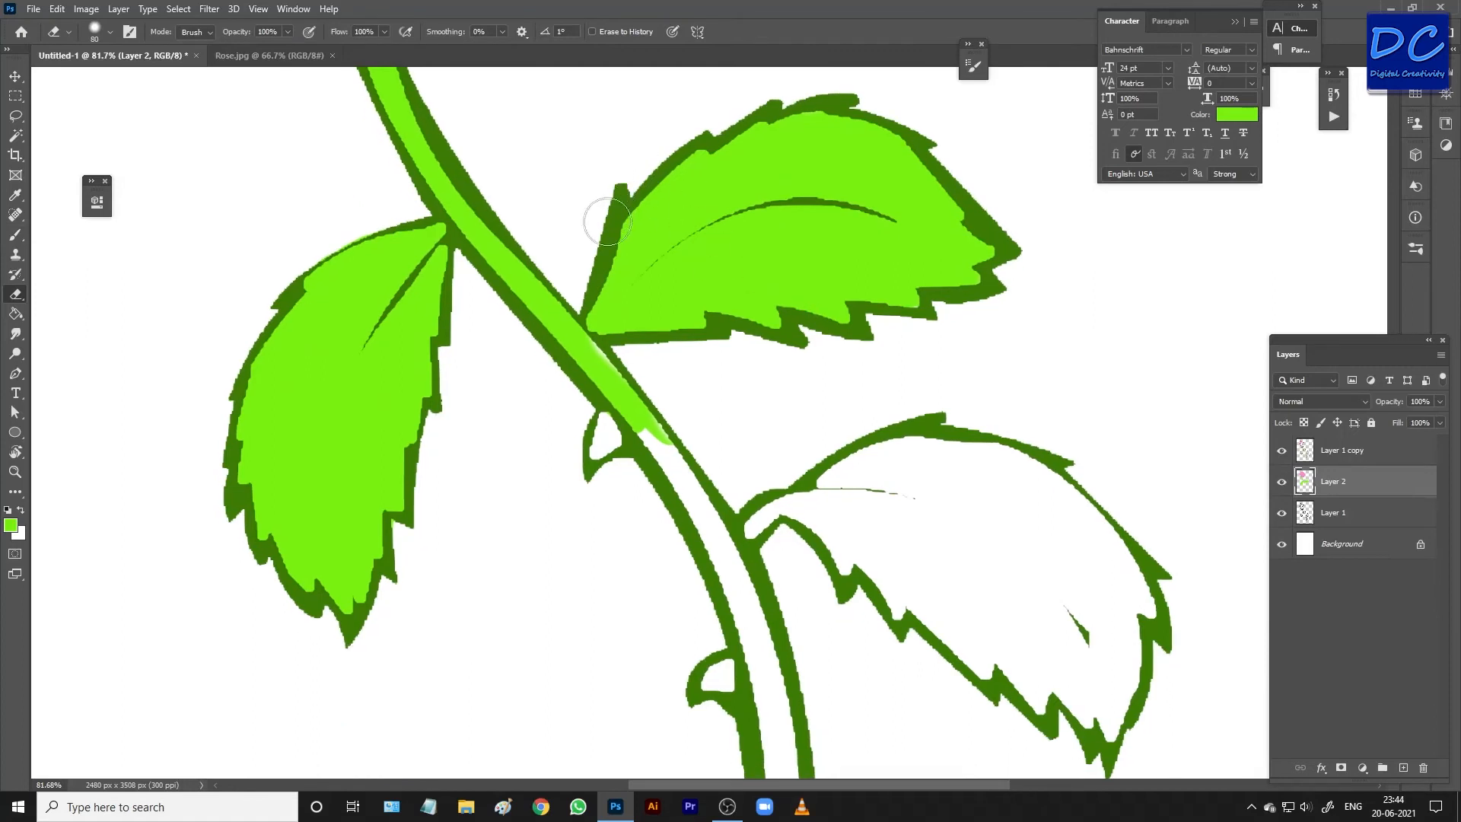
Step: Fill the first thorn and the adjoining stem section with bright green using a 30 px brush
key(b)
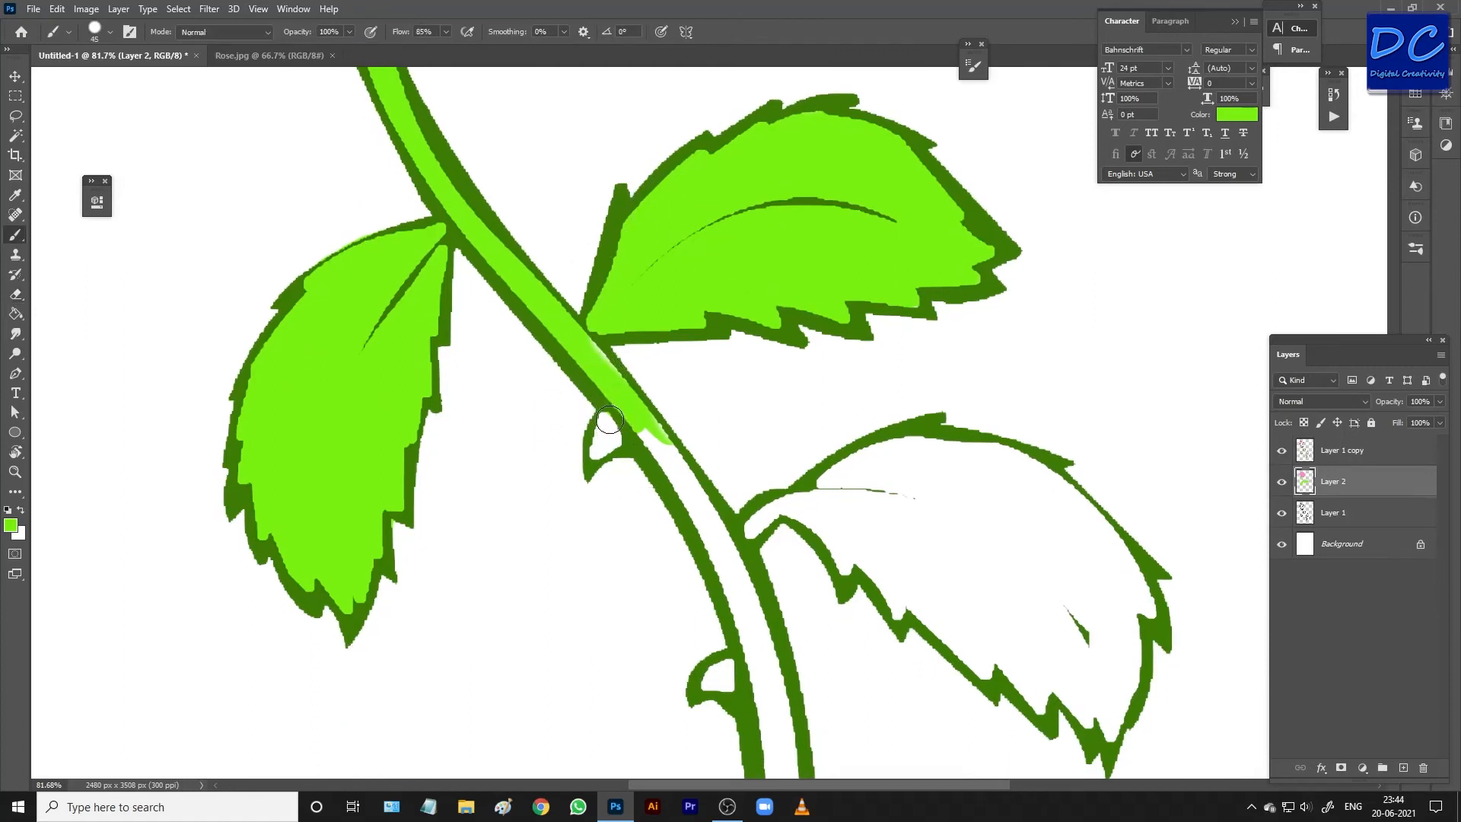
drag(645, 431, 688, 495)
click(615, 440)
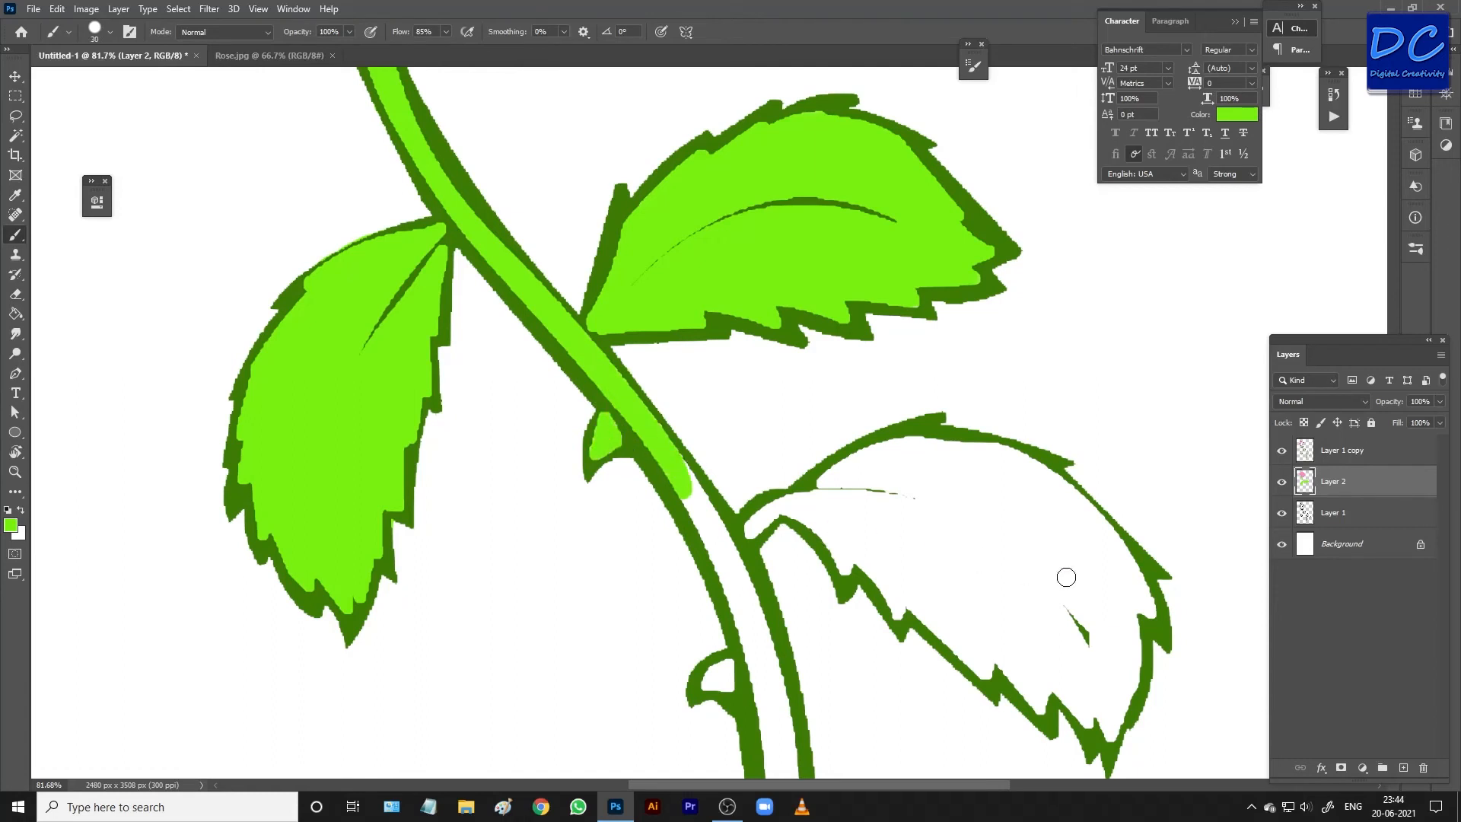
Step: Fill the upper half of the lower right leaf with bright green using an enlarged brush
key(bracketright)
key(bracketright)
key(bracketright)
mouse_move(1014, 564)
mouse_down()
mouse_move(961, 509)
mouse_move(829, 490)
mouse_move(902, 458)
mouse_move(1001, 464)
mouse_move(1086, 515)
mouse_move(1120, 574)
mouse_move(1006, 492)
mouse_move(974, 487)
mouse_up()
key(bracketleft)
key(bracketleft)
key(bracketleft)
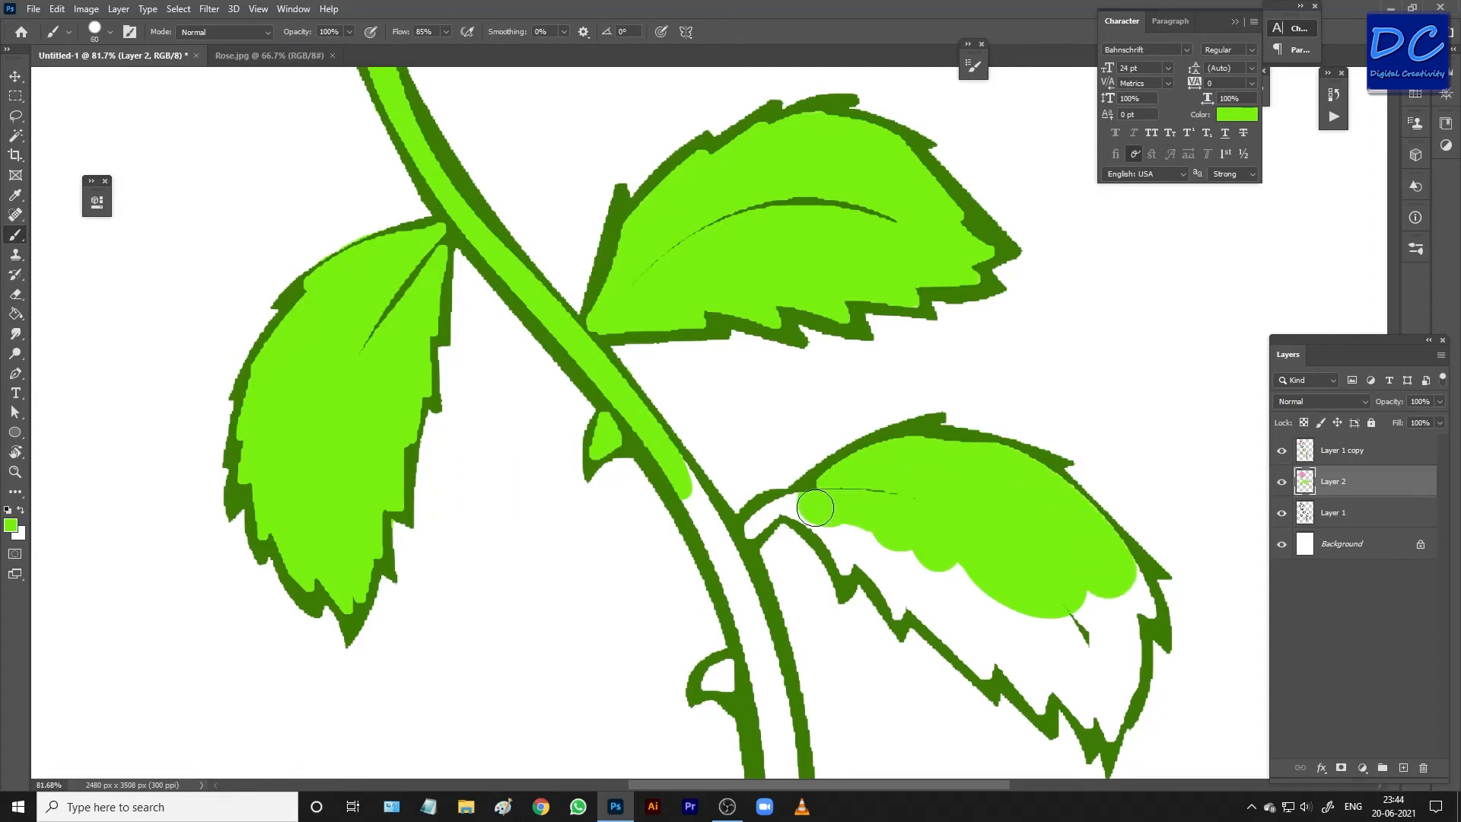
Step: Fill the lower right leaf's stalk and its remaining lower half with bright green, covering the white gaps along the serrated edge
drag(782, 495, 770, 511)
drag(770, 511, 805, 502)
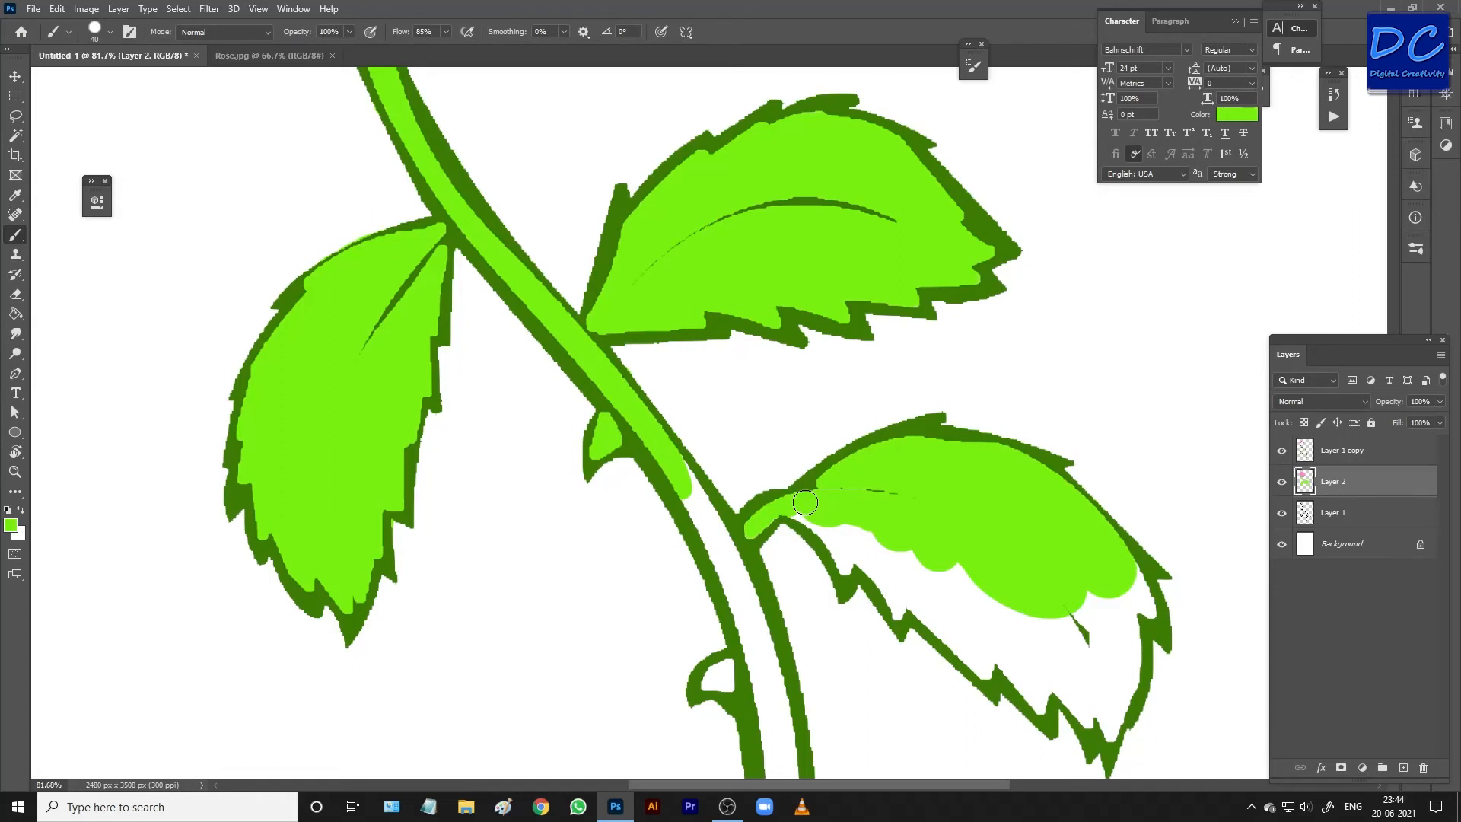
mouse_move(831, 533)
mouse_down()
mouse_move(856, 563)
mouse_move(1088, 643)
mouse_move(1142, 580)
mouse_up()
mouse_move(1132, 632)
mouse_down()
mouse_move(1107, 734)
mouse_move(1107, 673)
mouse_move(1084, 707)
mouse_move(1065, 700)
mouse_move(921, 586)
mouse_move(989, 666)
mouse_move(875, 582)
mouse_up()
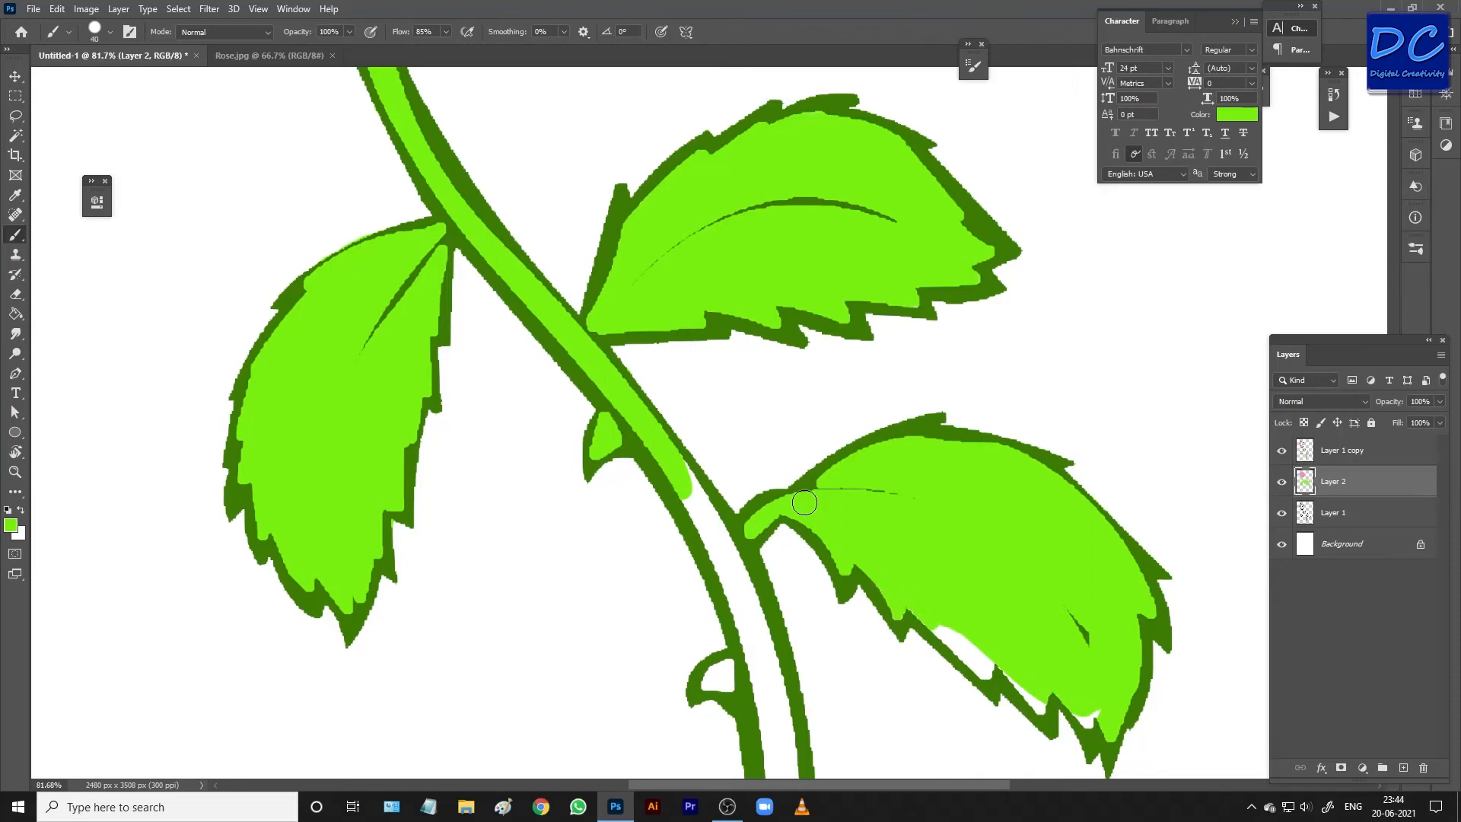
drag(934, 628, 987, 664)
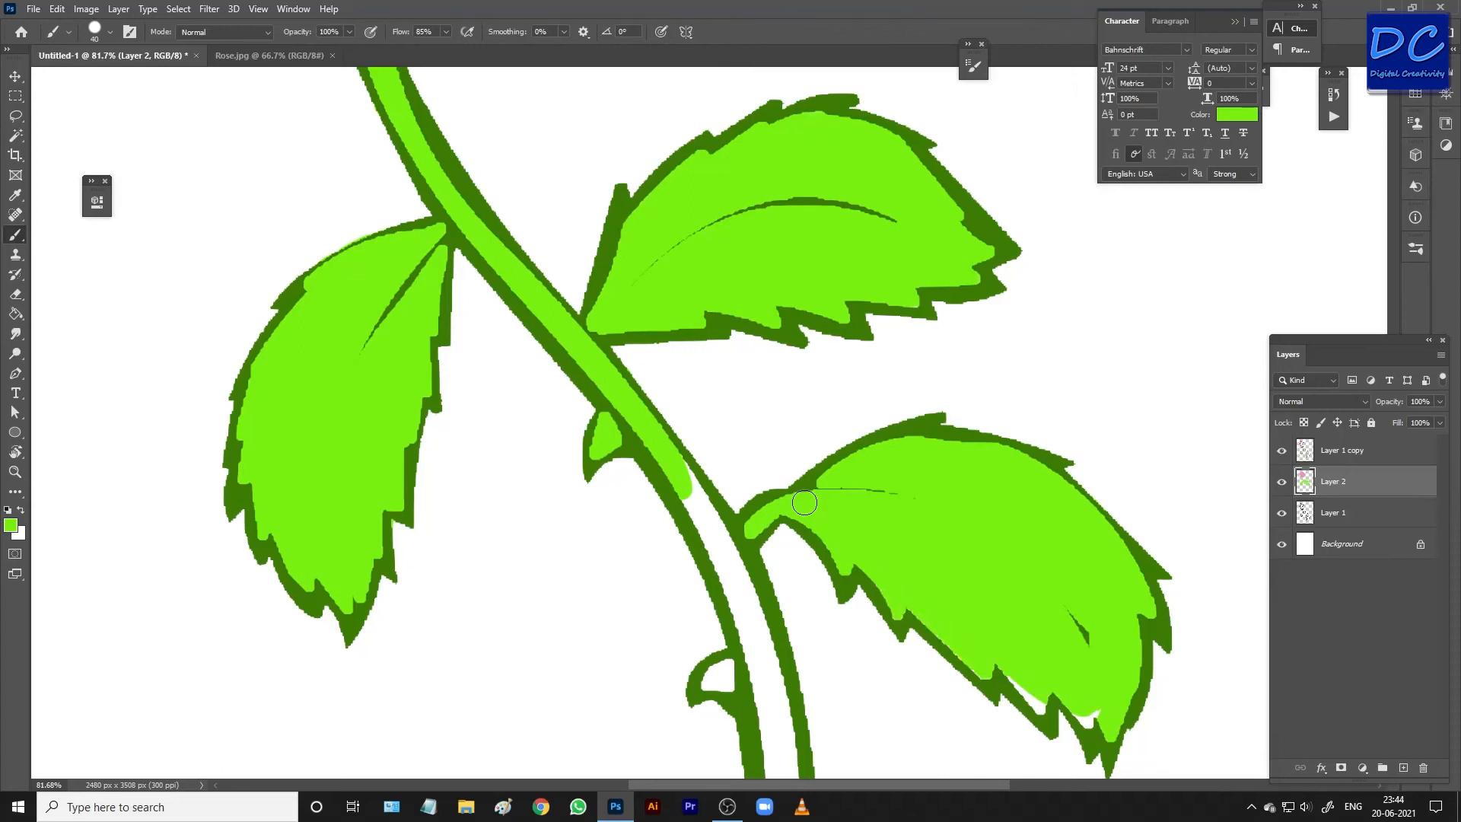
click(1091, 719)
Step: Erase the green spilled beyond the lower right leaf's serrated edge with a smaller eraser
key(e)
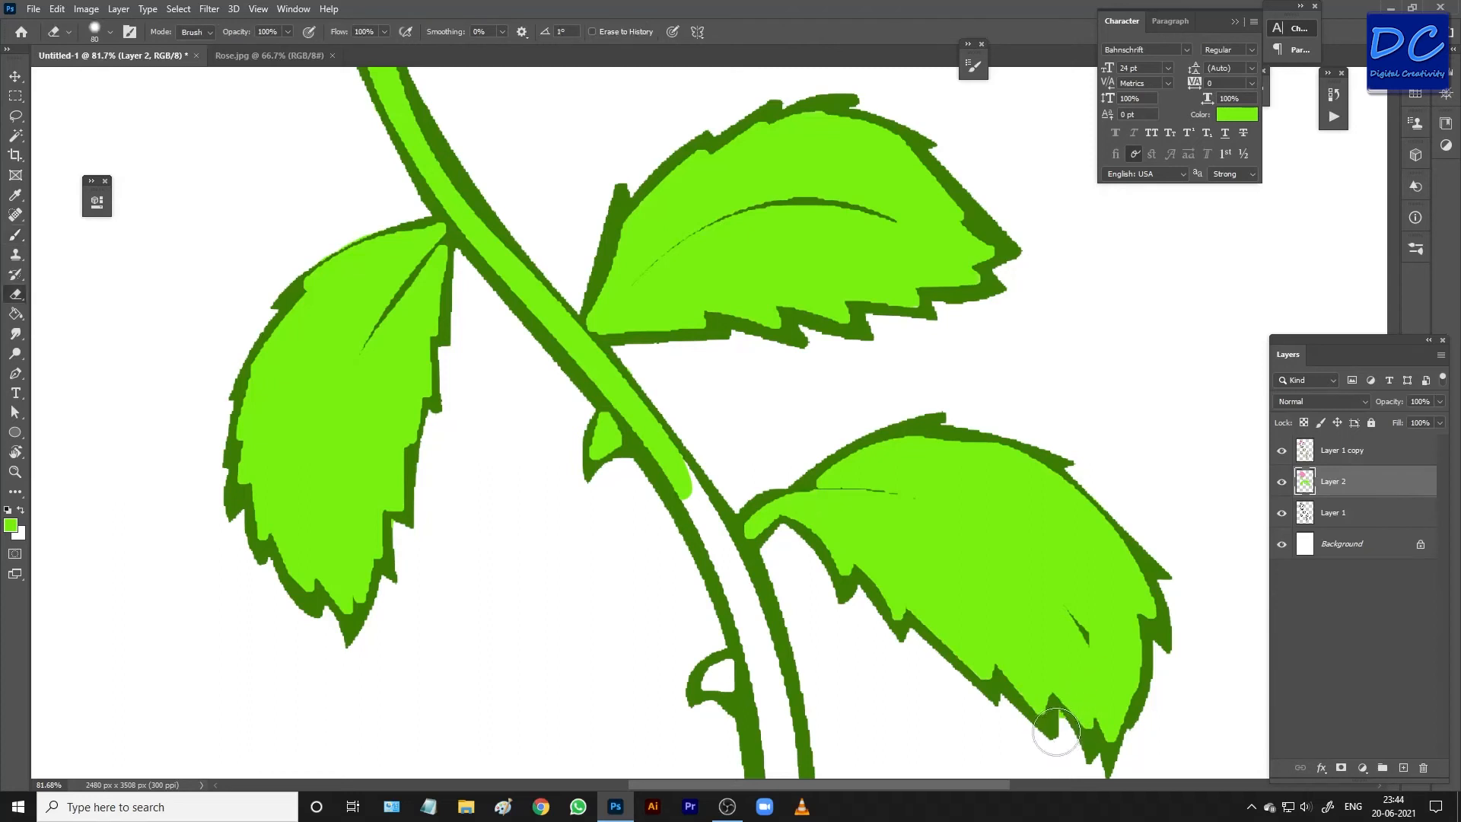
key(bracketleft)
key(bracketleft)
key(bracketleft)
drag(997, 743, 995, 439)
key(bracketright)
key(bracketright)
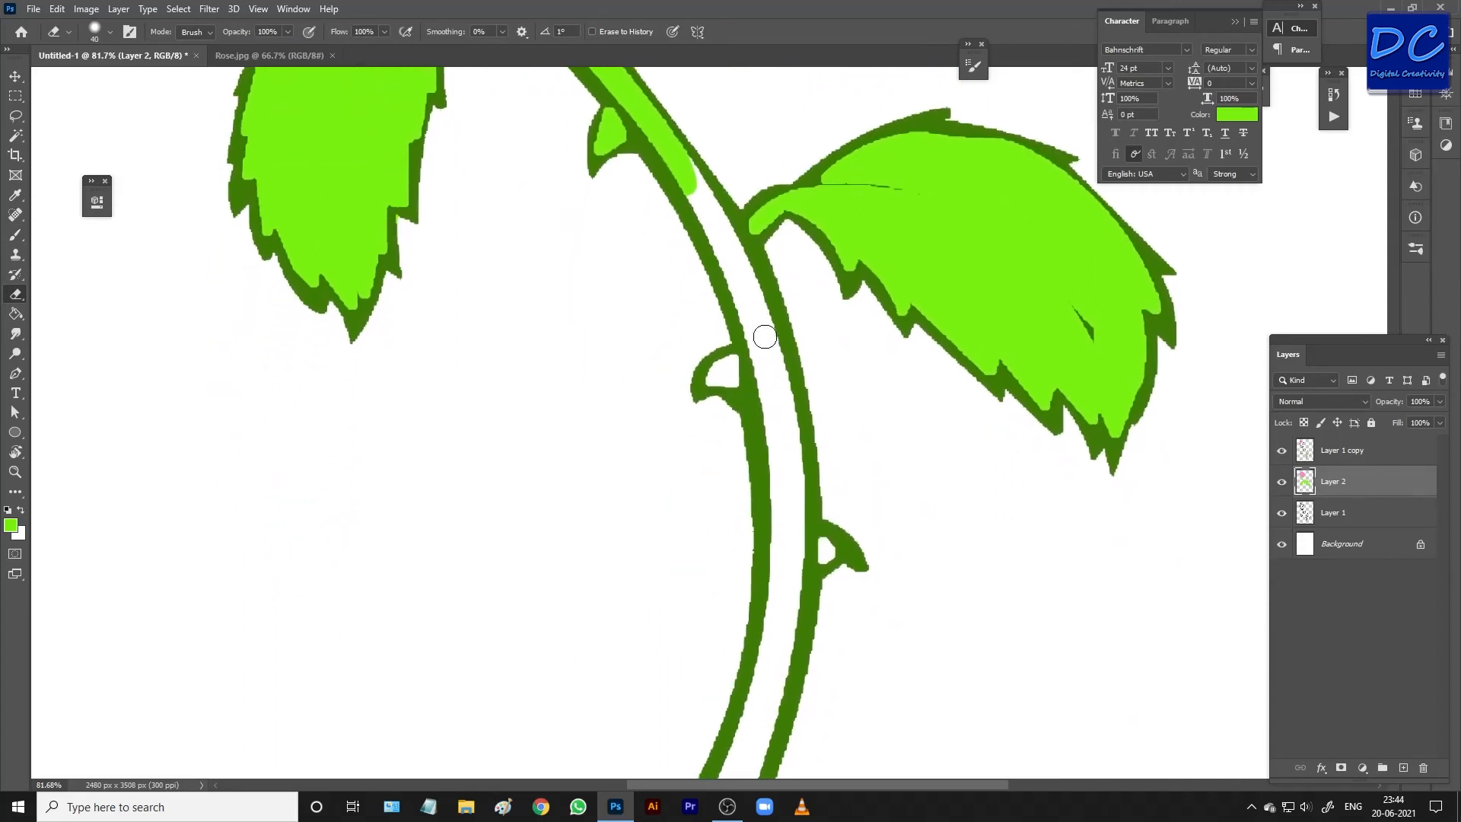
Step: Fill the stem with bright green down past the second thorn, erase the overspill, and fill that thorn
mouse_move(696, 204)
mouse_down()
mouse_move(666, 152)
mouse_move(712, 204)
mouse_move(761, 377)
mouse_move(776, 373)
mouse_move(787, 468)
mouse_move(772, 471)
mouse_up()
key(b)
key(e)
drag(701, 300, 706, 320)
key(b)
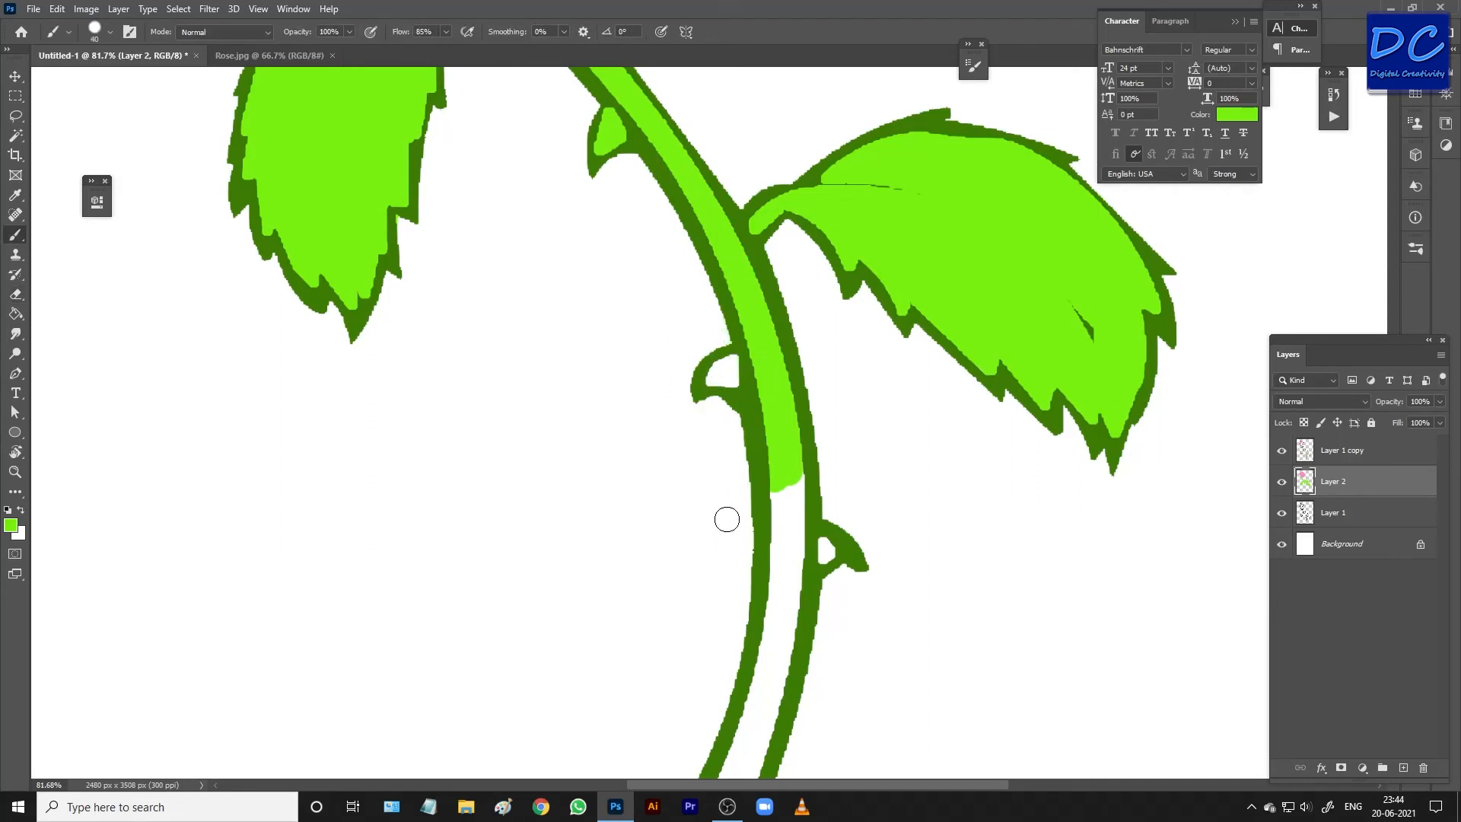
key([)
drag(721, 371, 734, 363)
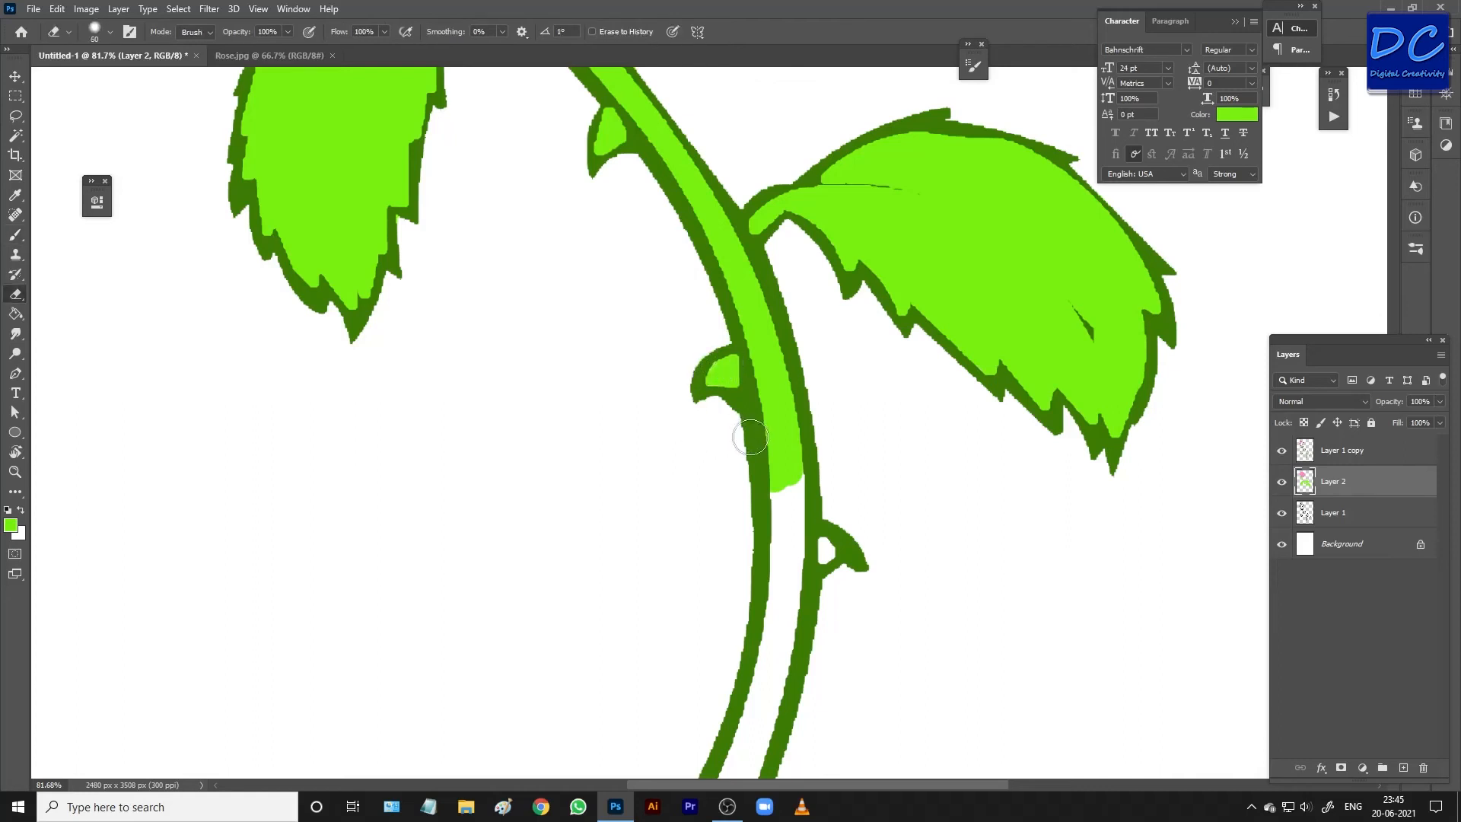
Step: Fill the third thorn and the rest of the stem down to its base with bright green using a 50 px brush
key(bracketright)
key(bracketright)
key(bracketright)
mouse_move(783, 456)
mouse_down()
mouse_move(789, 533)
mouse_move(791, 481)
mouse_up()
drag(782, 555, 813, 545)
key(space)
mouse_move(783, 594)
mouse_down()
mouse_move(798, 366)
mouse_move(772, 533)
mouse_move(757, 487)
mouse_move(742, 598)
mouse_move(719, 593)
mouse_move(712, 624)
mouse_move(742, 620)
mouse_up()
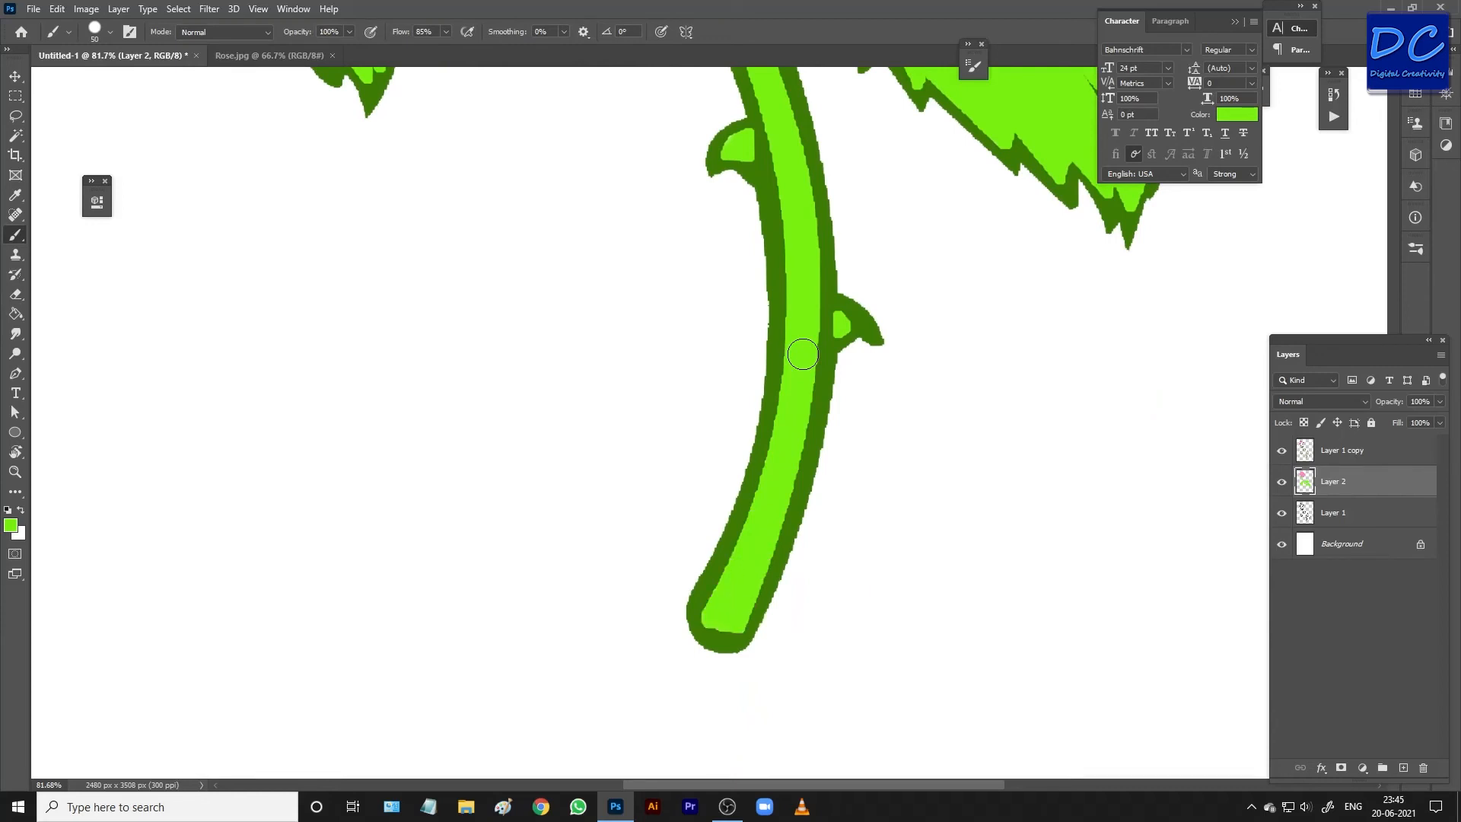
scroll(672, 430, down, 10)
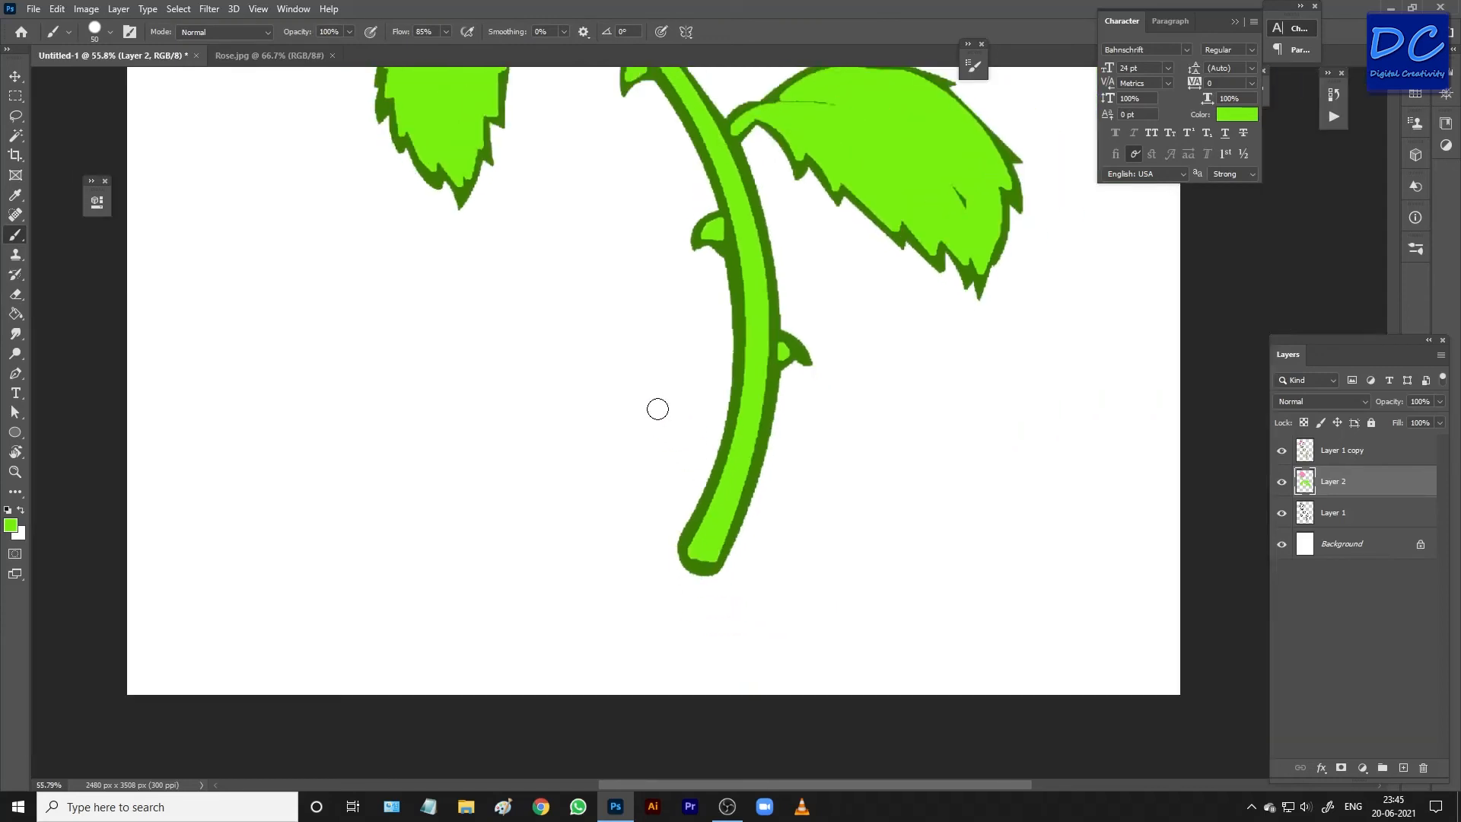
scroll(657, 409, up, 3)
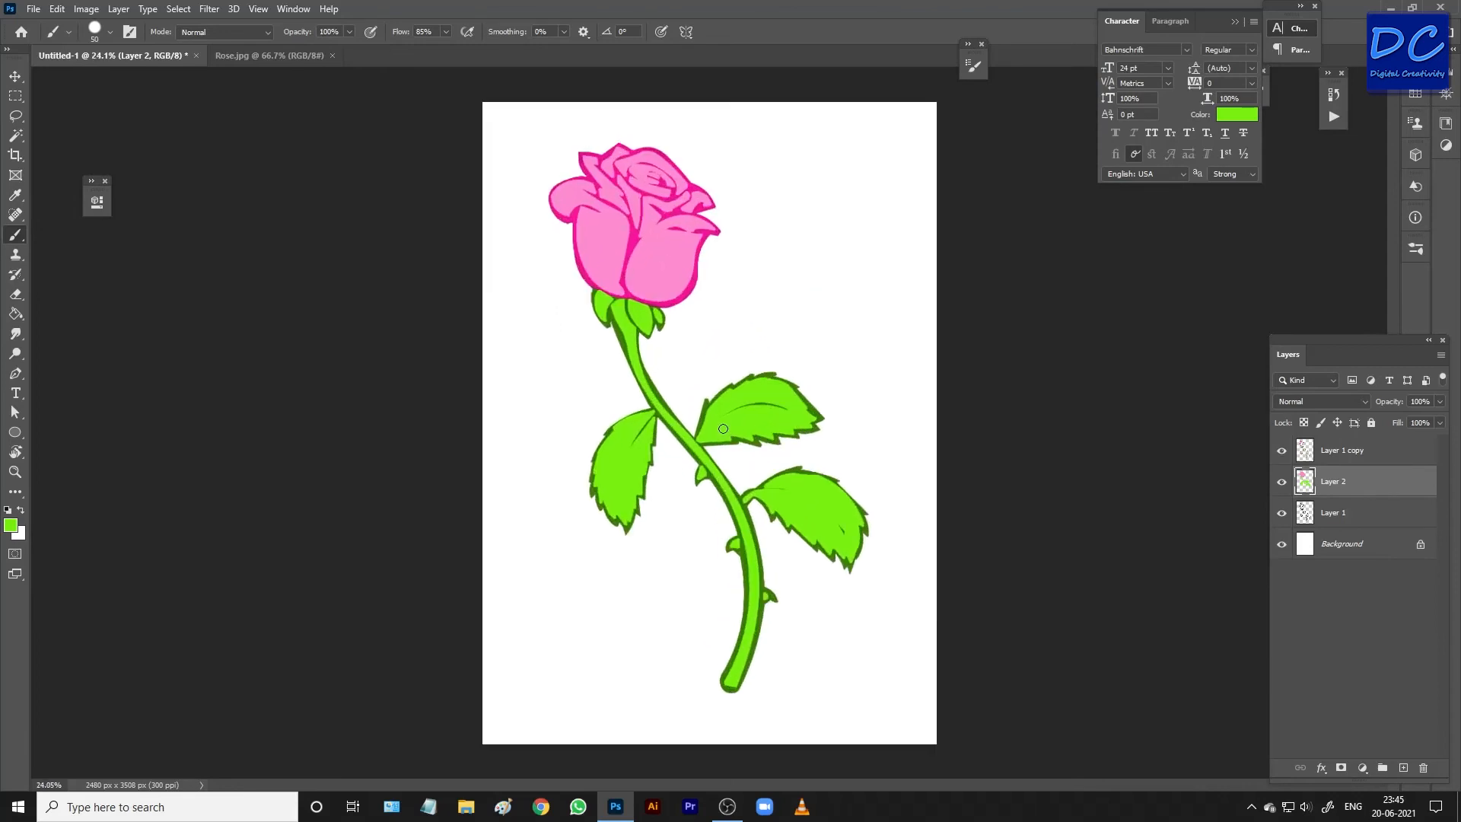
scroll(730, 372, up, 1)
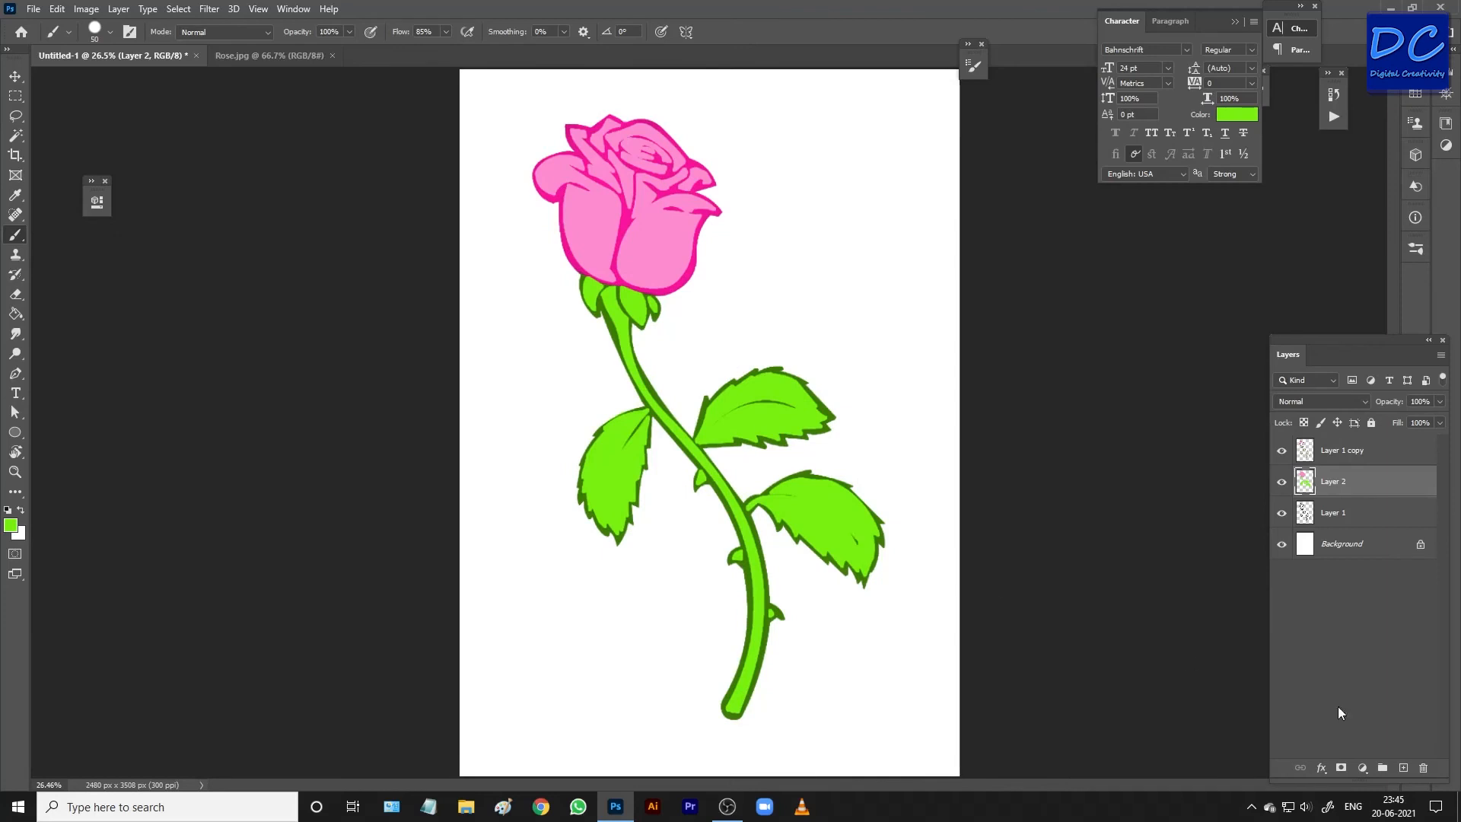
Step: Add a new layer above Layer 2 and draw a curved Pen path for the center vein of the lower right leaf
click(1403, 767)
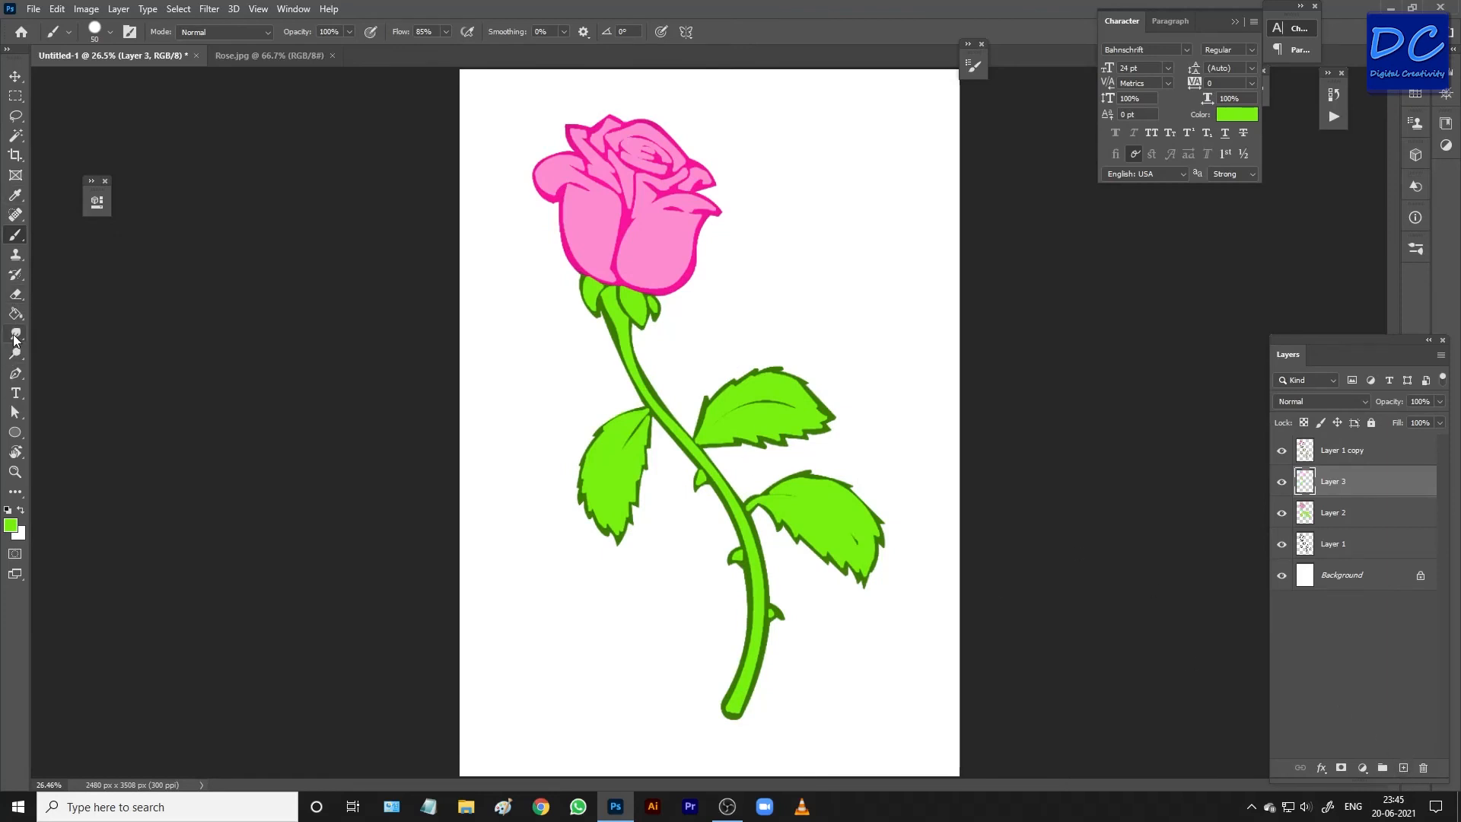
click(15, 372)
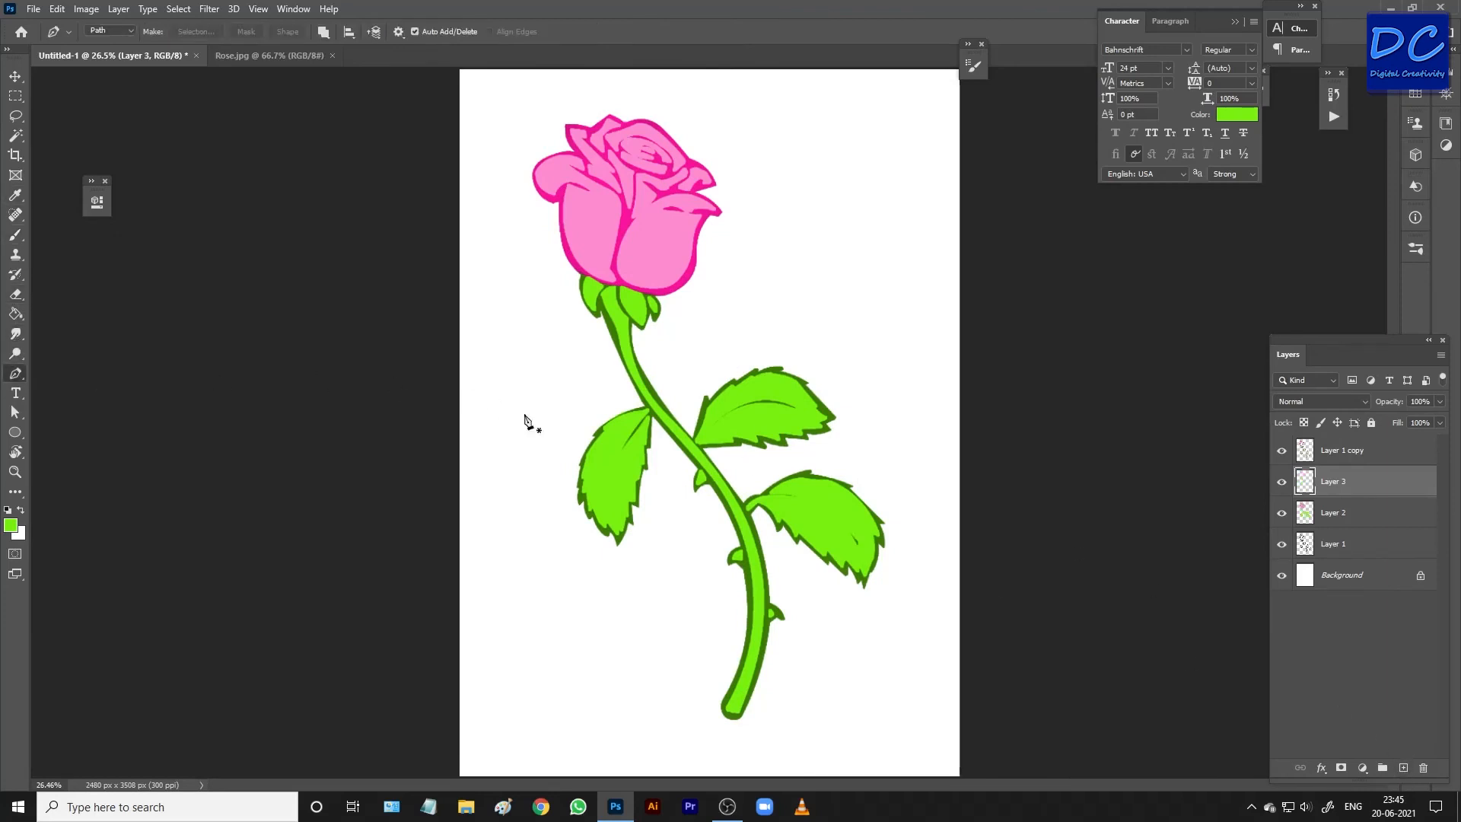
click(769, 494)
drag(855, 540, 867, 596)
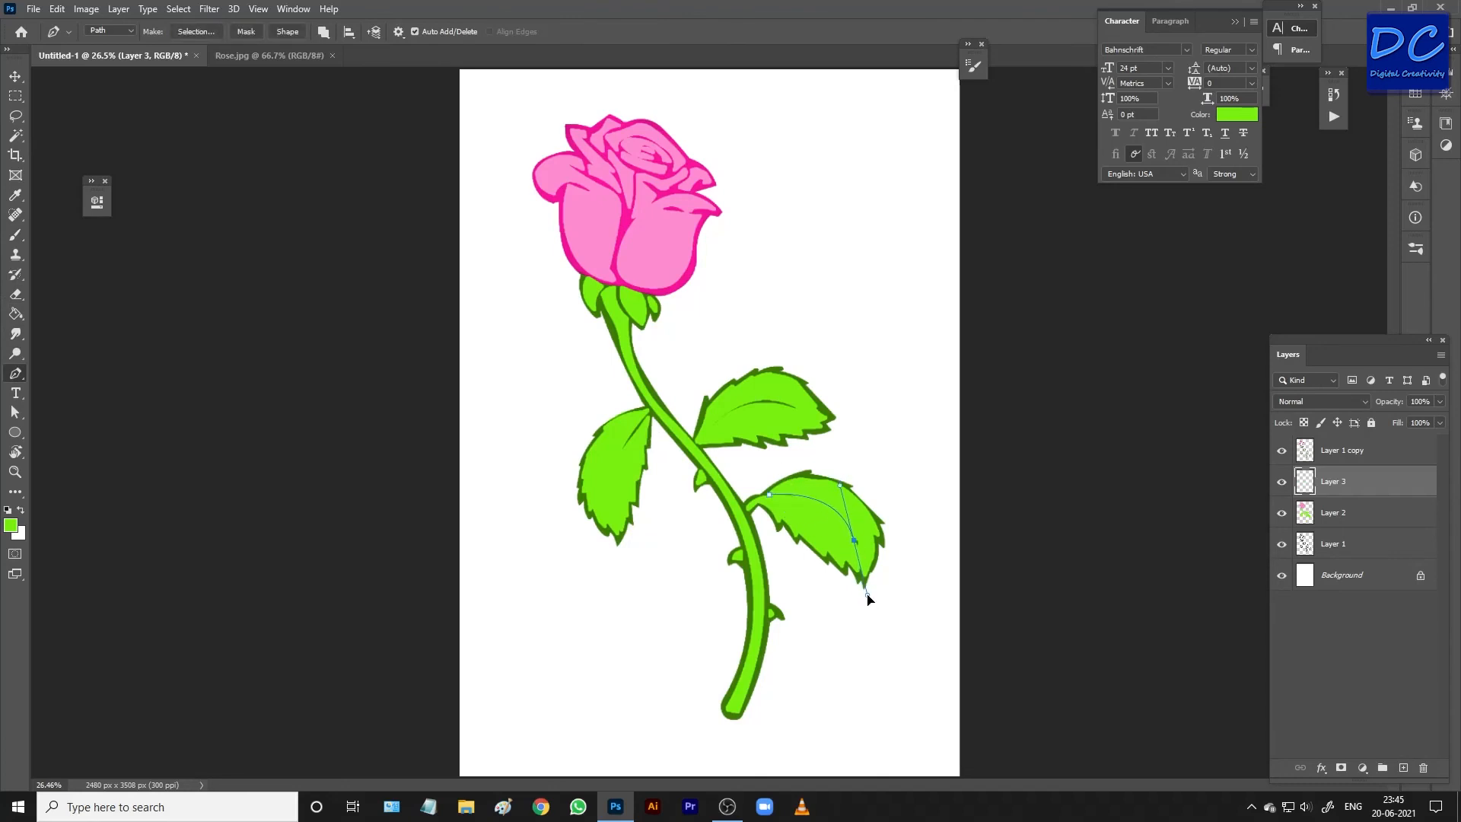
Step: Give the Hard Round Pressure Size brush a much smaller size and sample the dark green leaf outline as the foreground color
click(16, 235)
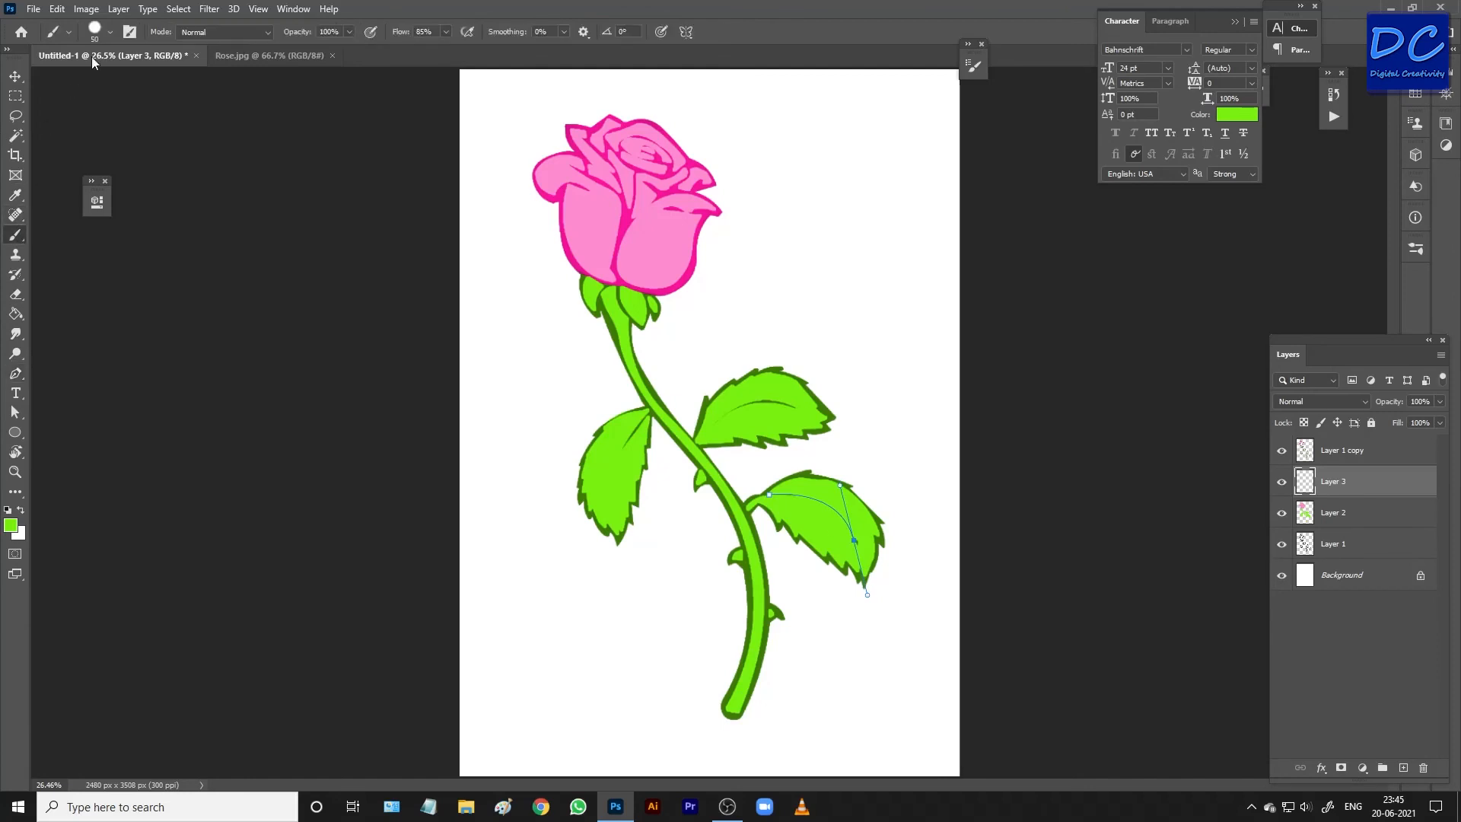
click(109, 35)
click(109, 332)
click(113, 34)
click(113, 34)
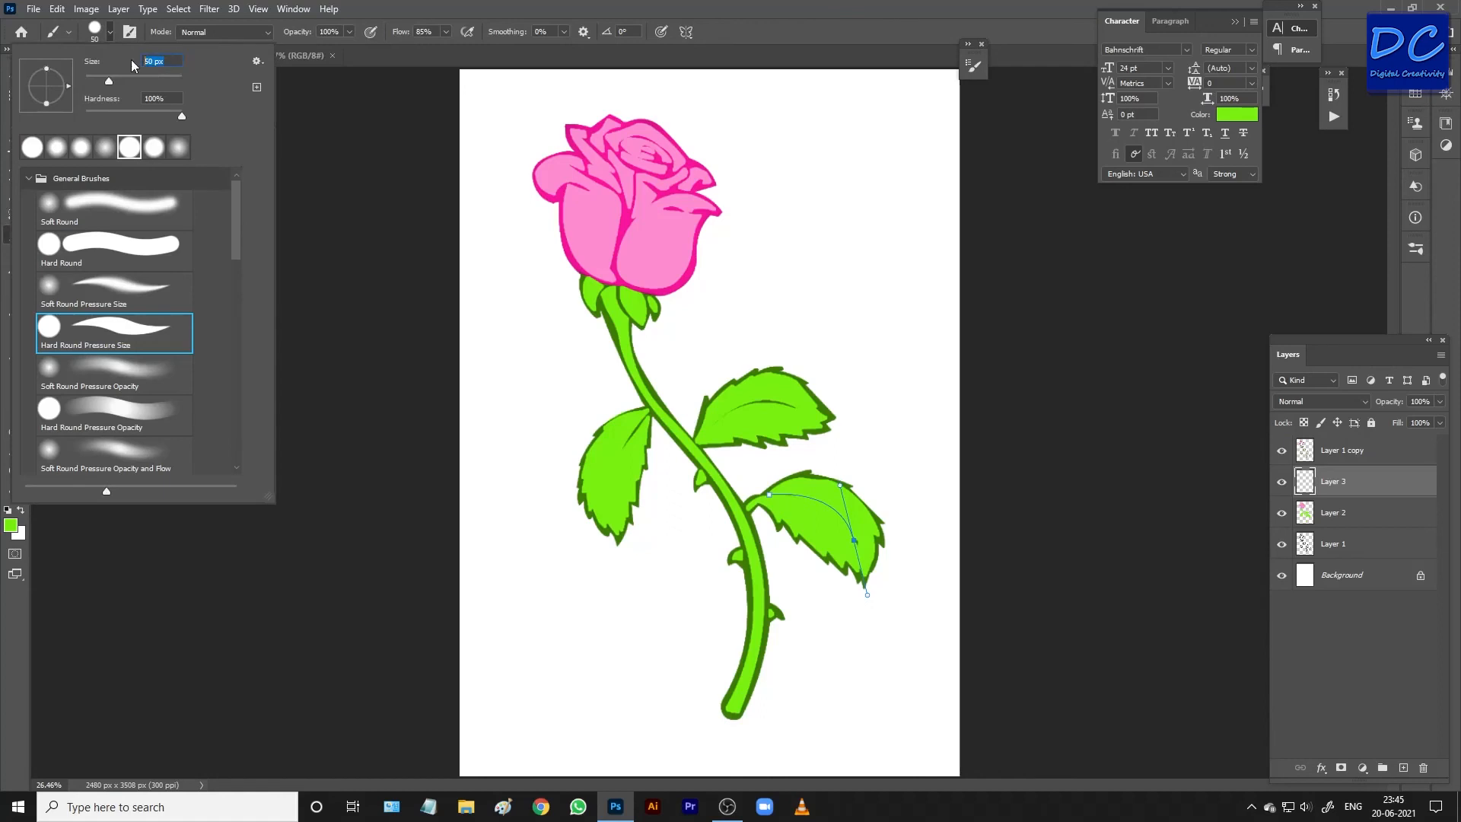
key(Return)
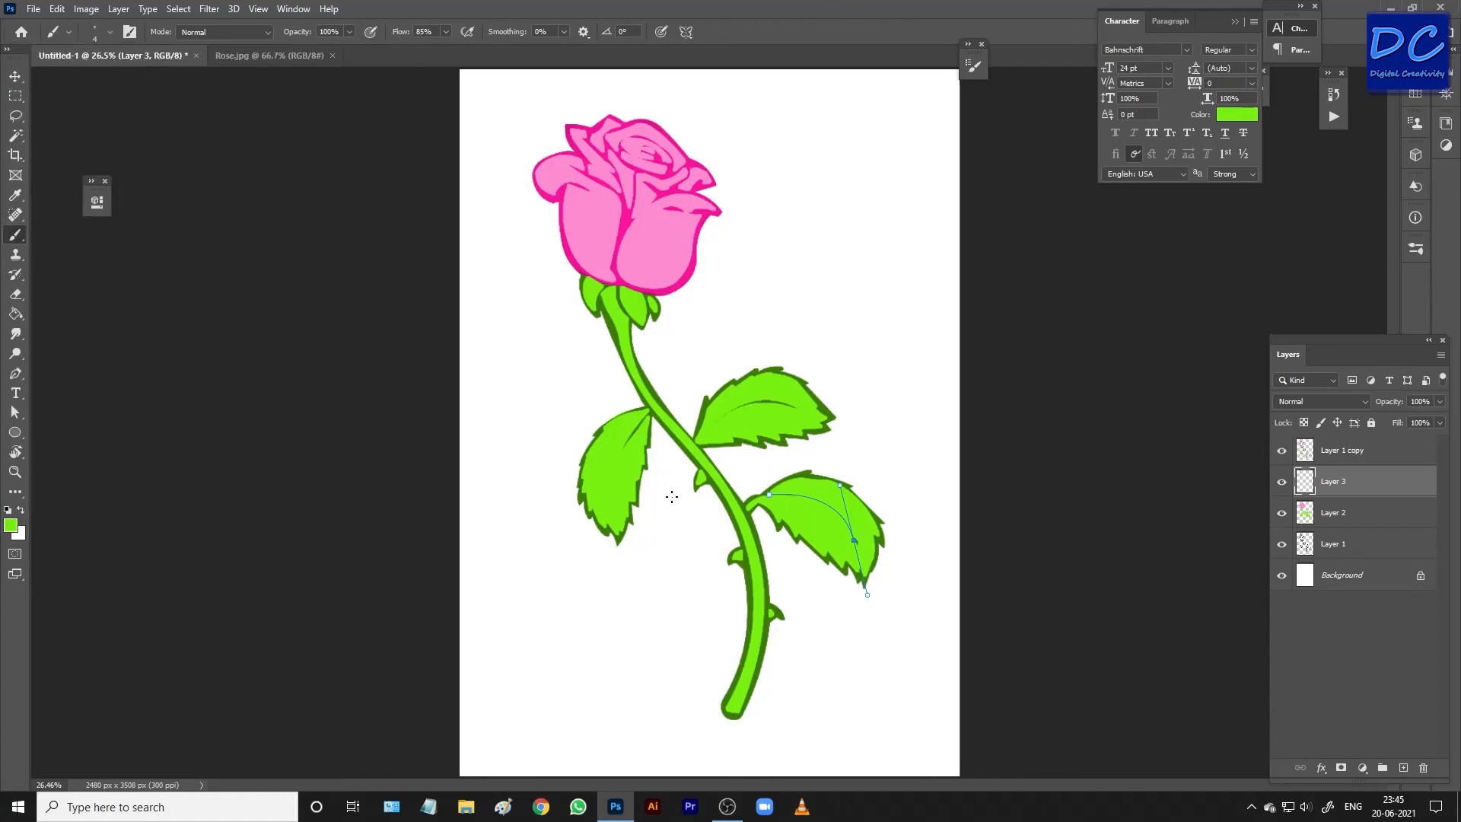
alt+click(828, 409)
Step: Stroke the lower right leaf's center vein path with the dark green Brush, keeping Simulate Pressure on
key(a)
mouse_move(731, 467)
mouse_down()
mouse_move(854, 478)
mouse_move(910, 643)
mouse_up()
key(b)
key(p)
right_click(807, 496)
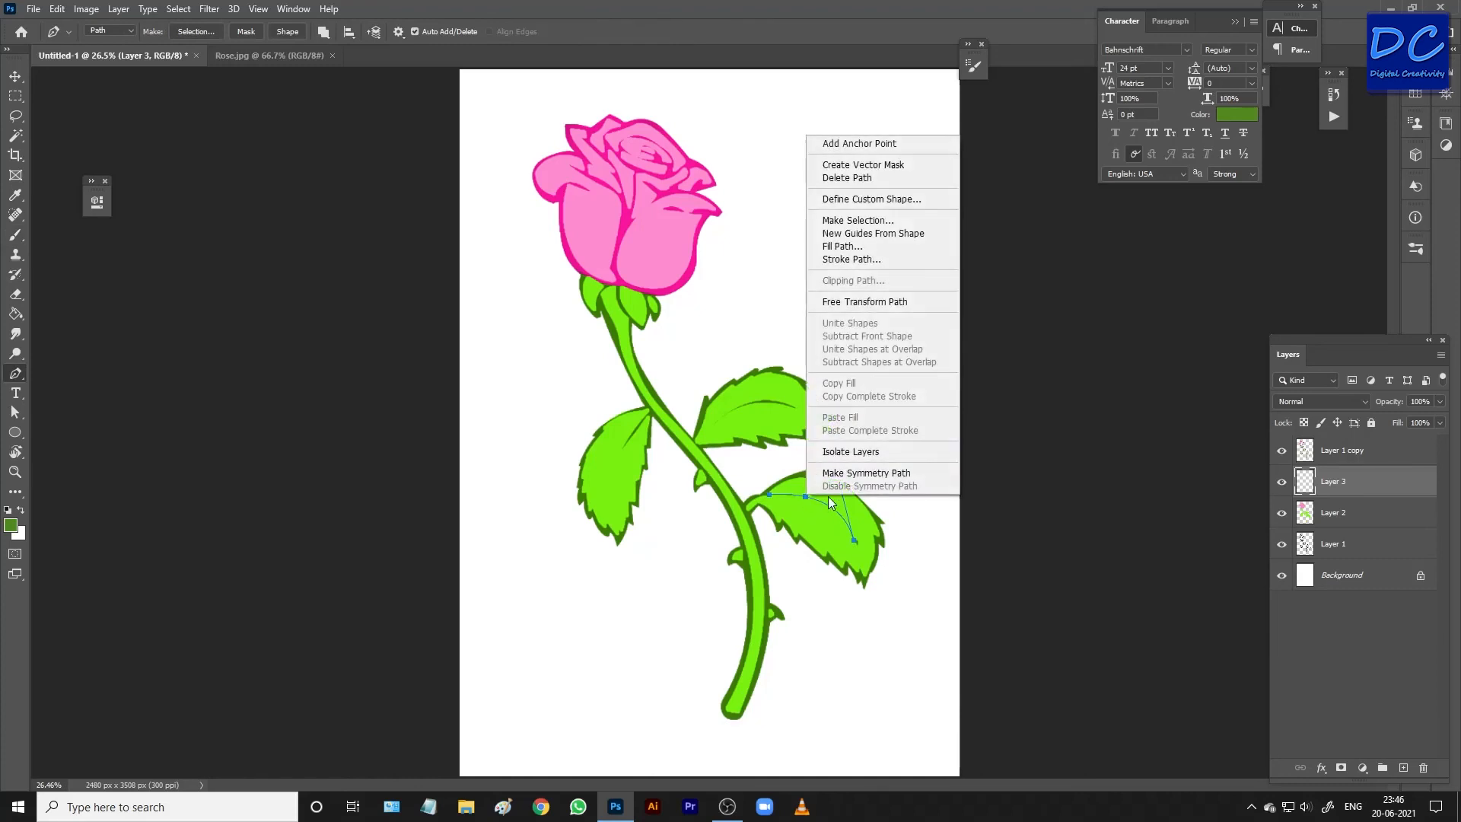
click(854, 259)
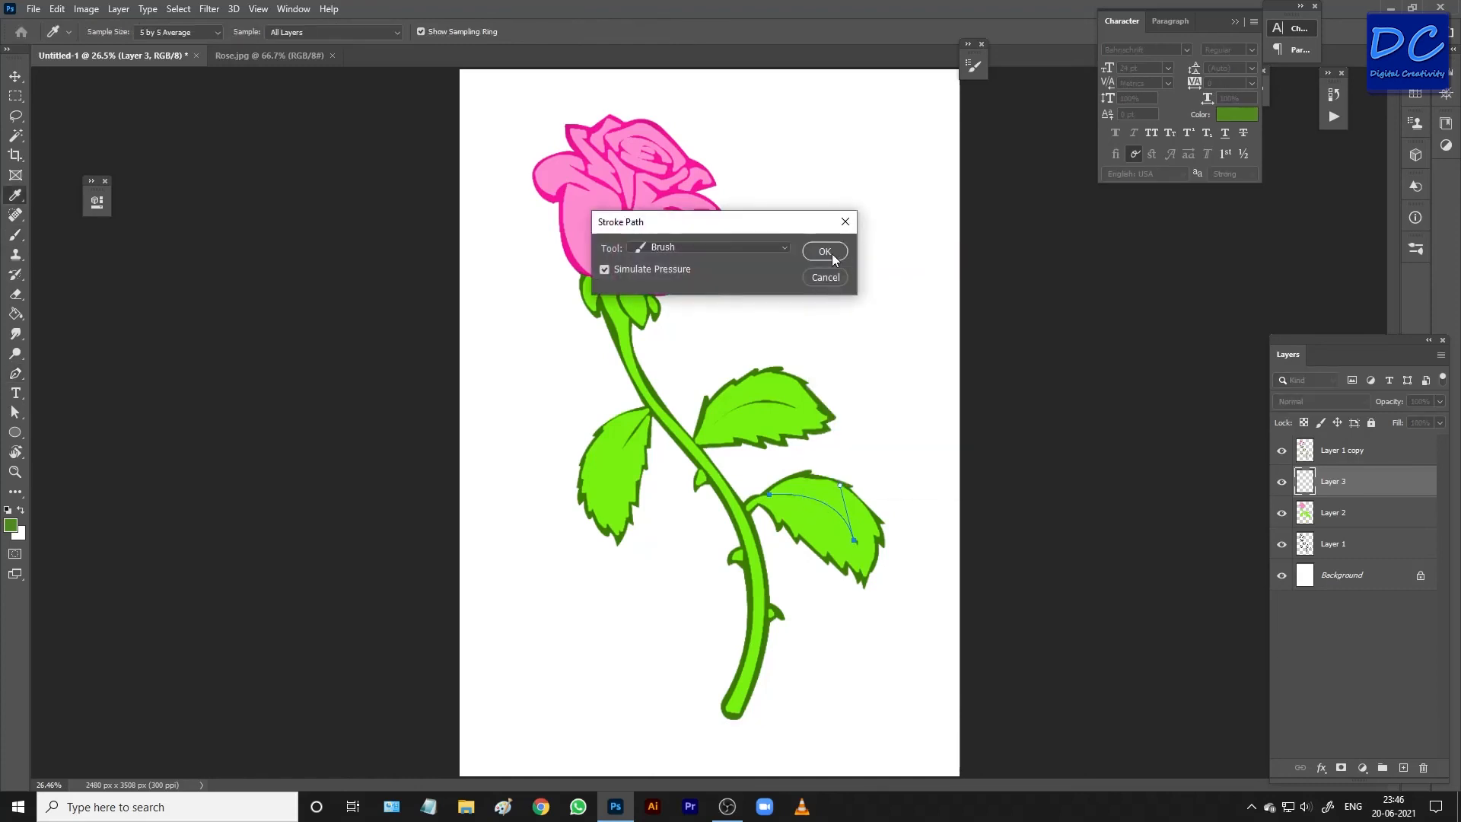
click(821, 254)
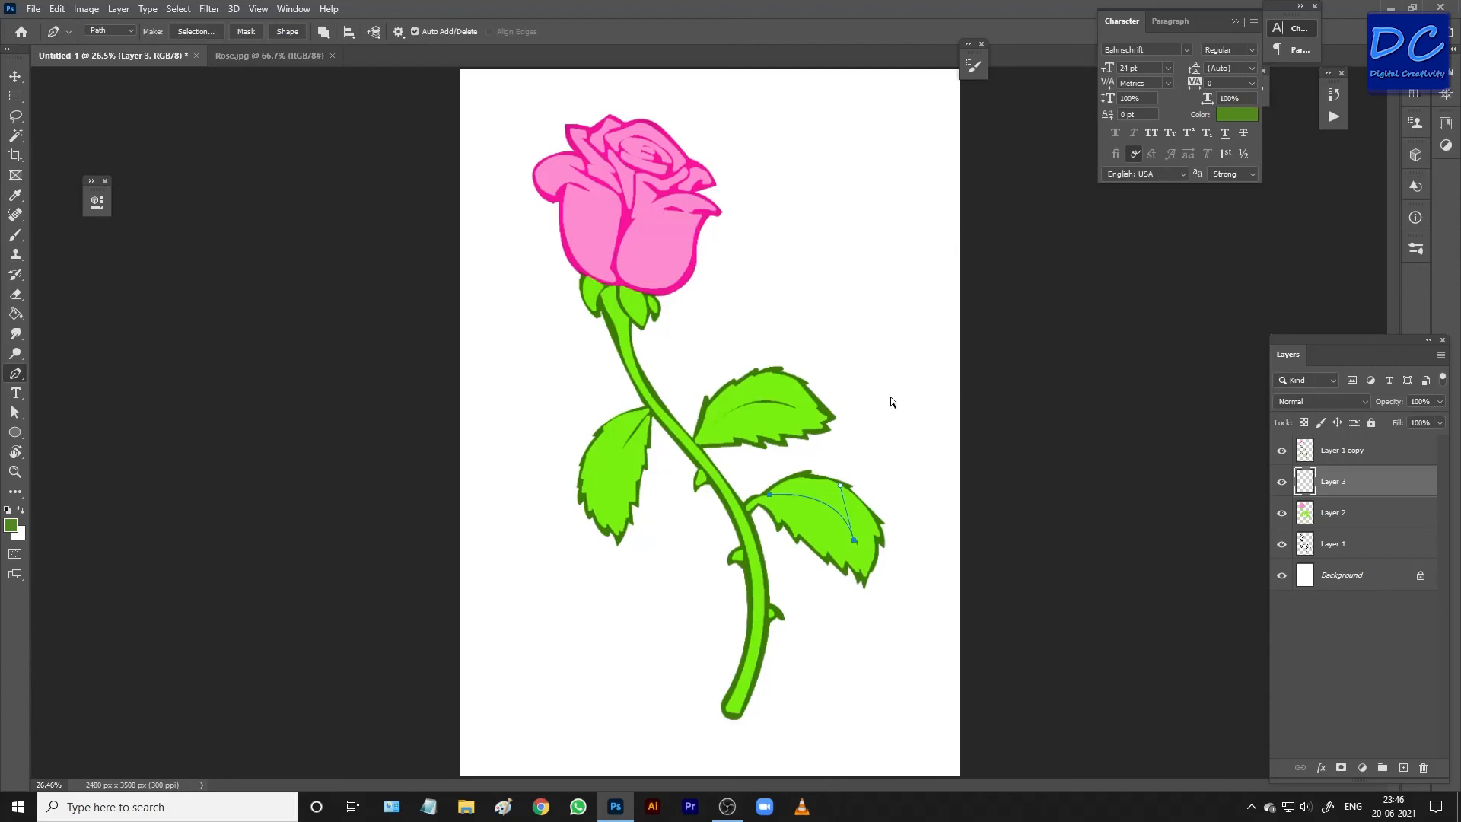
Step: Bring up the document's path list and deselect the work path of the stroked lower right vein
scroll(837, 541, up, 4)
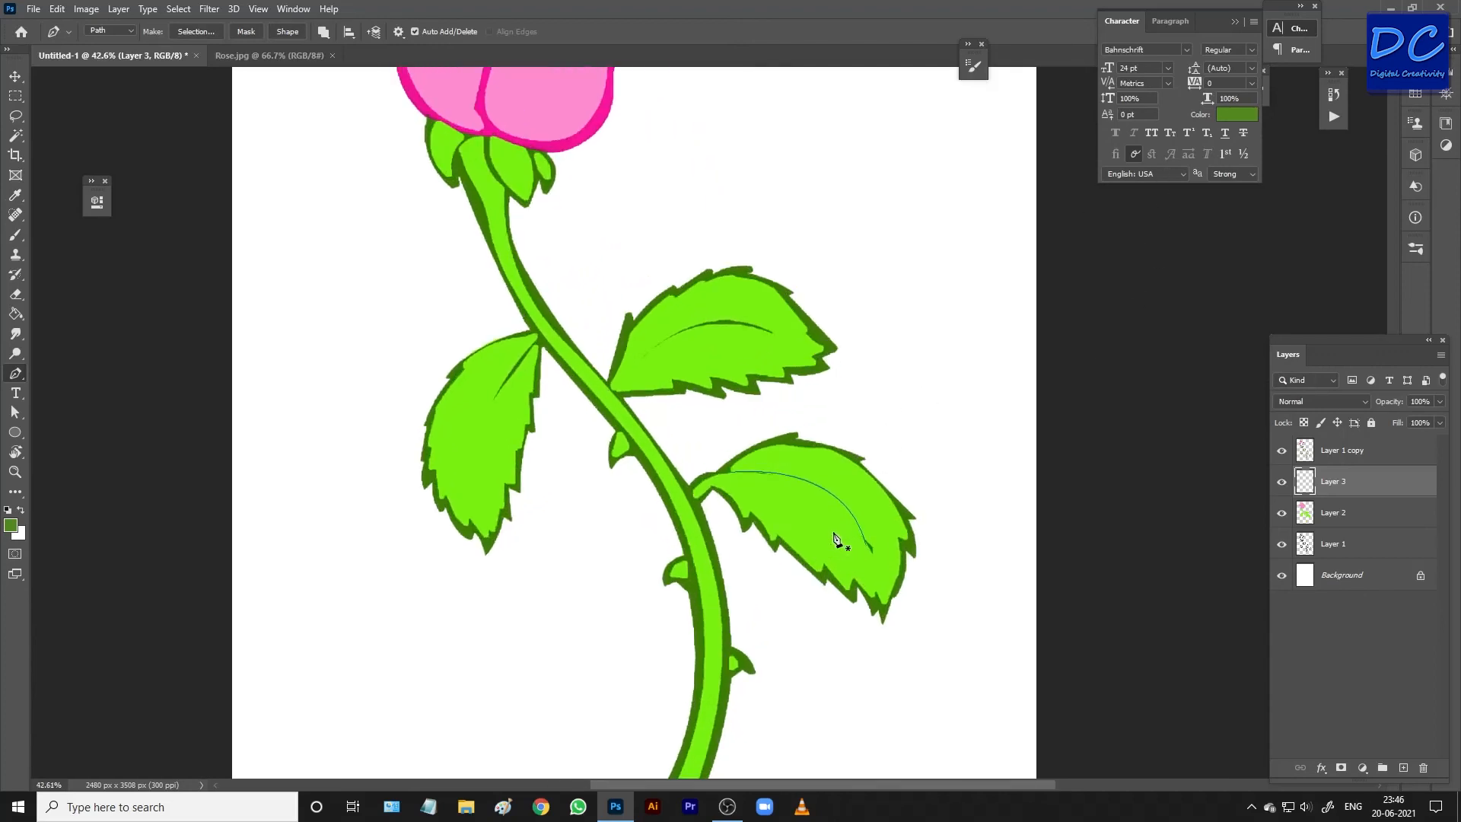
scroll(846, 525, up, 1)
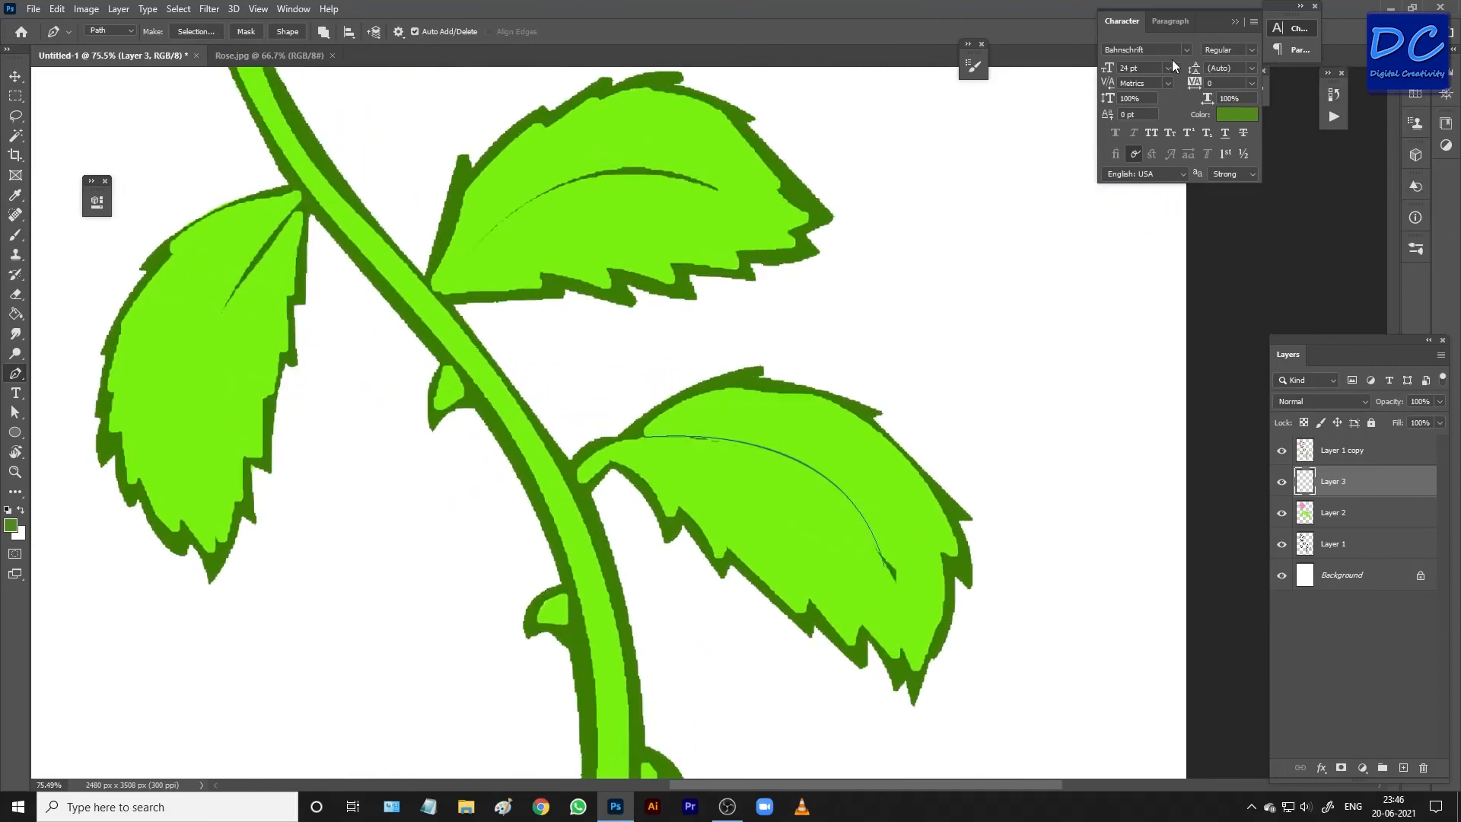
click(1235, 21)
click(1254, 92)
click(1169, 177)
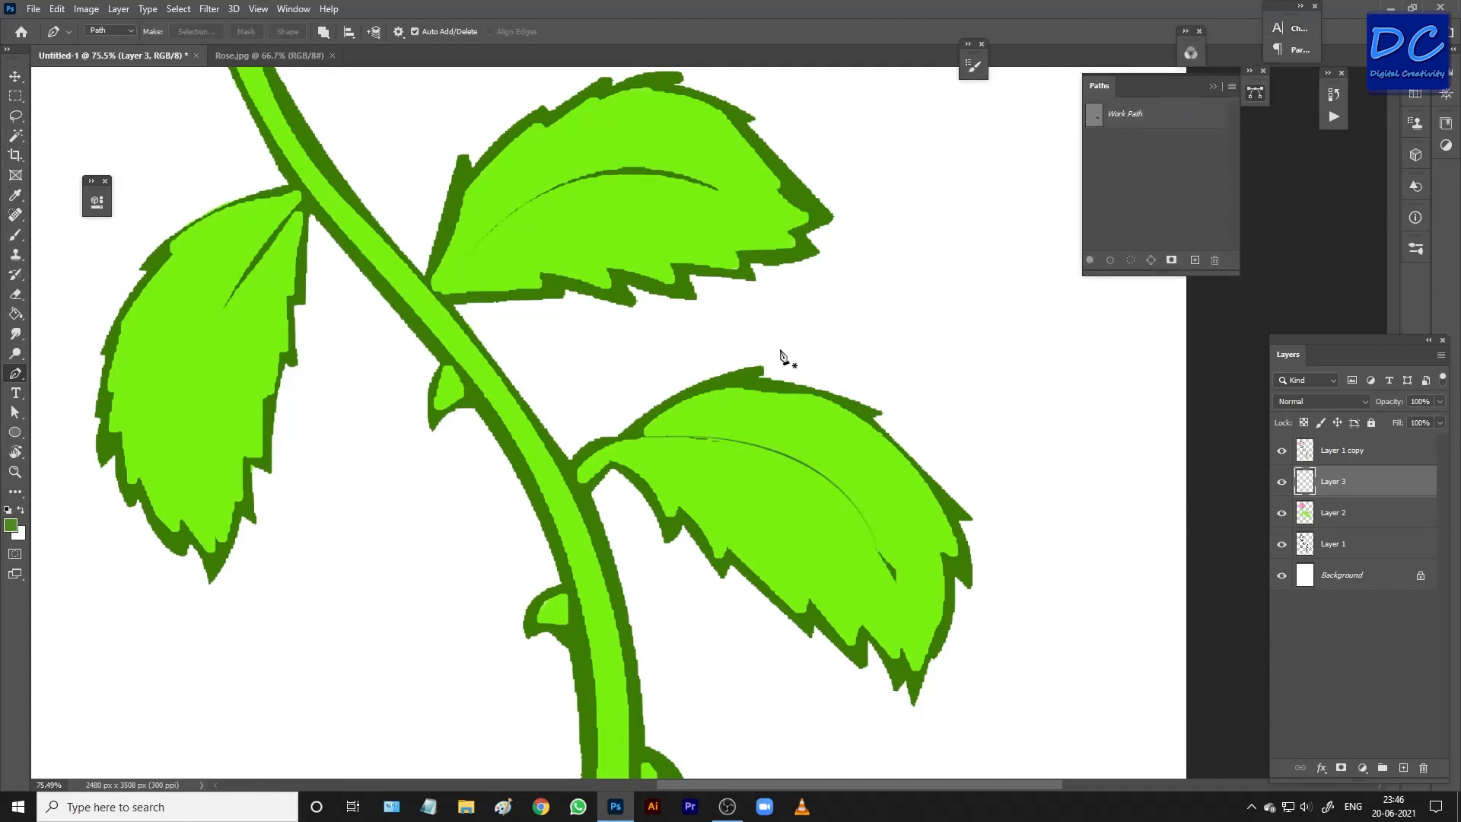
key(ctrl+0)
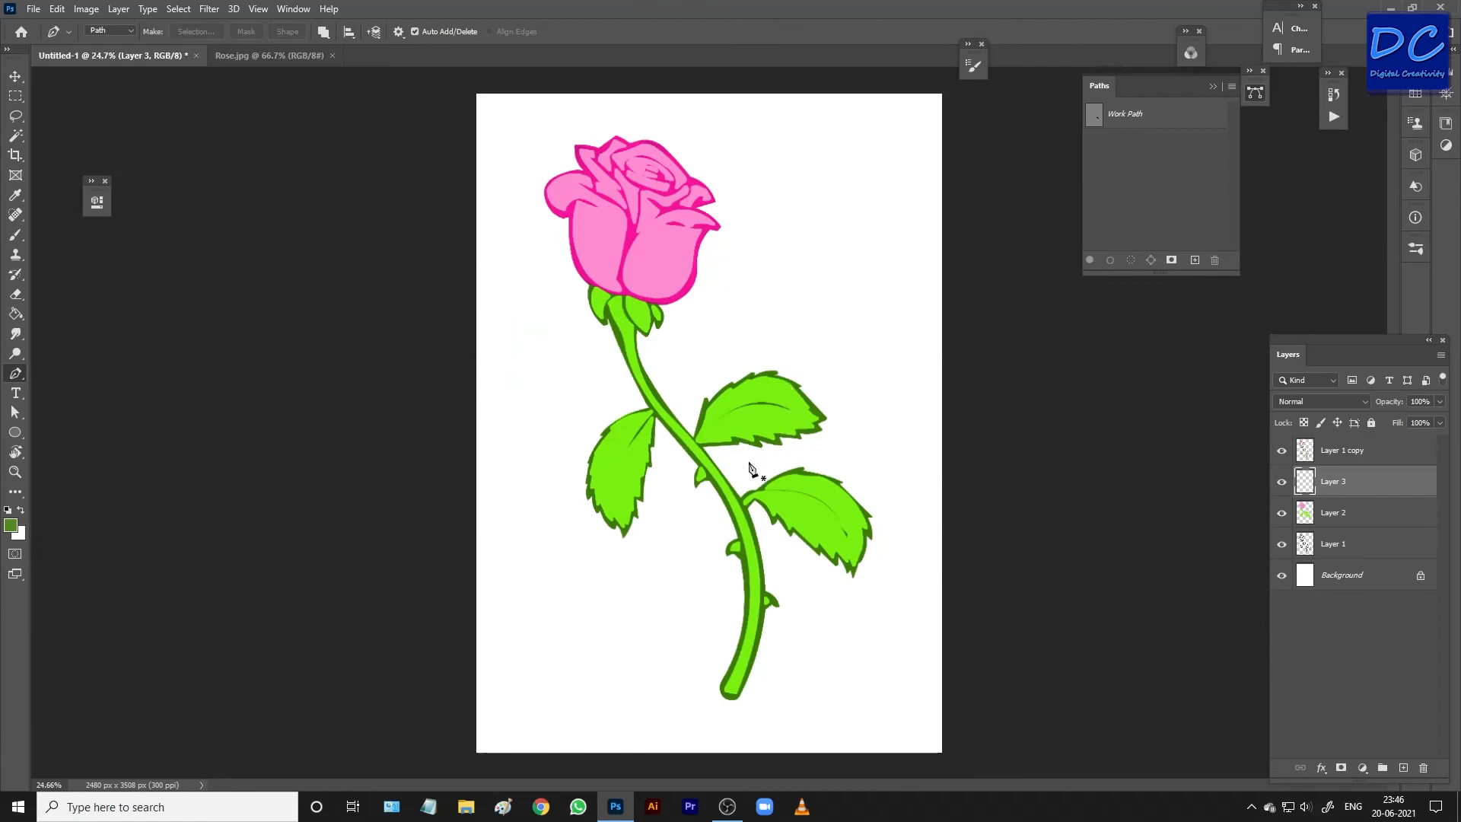
Step: Draw a curved Pen path for the left leaf's center vein, from the stem joint toward the leaf tip
scroll(659, 478, up, 3)
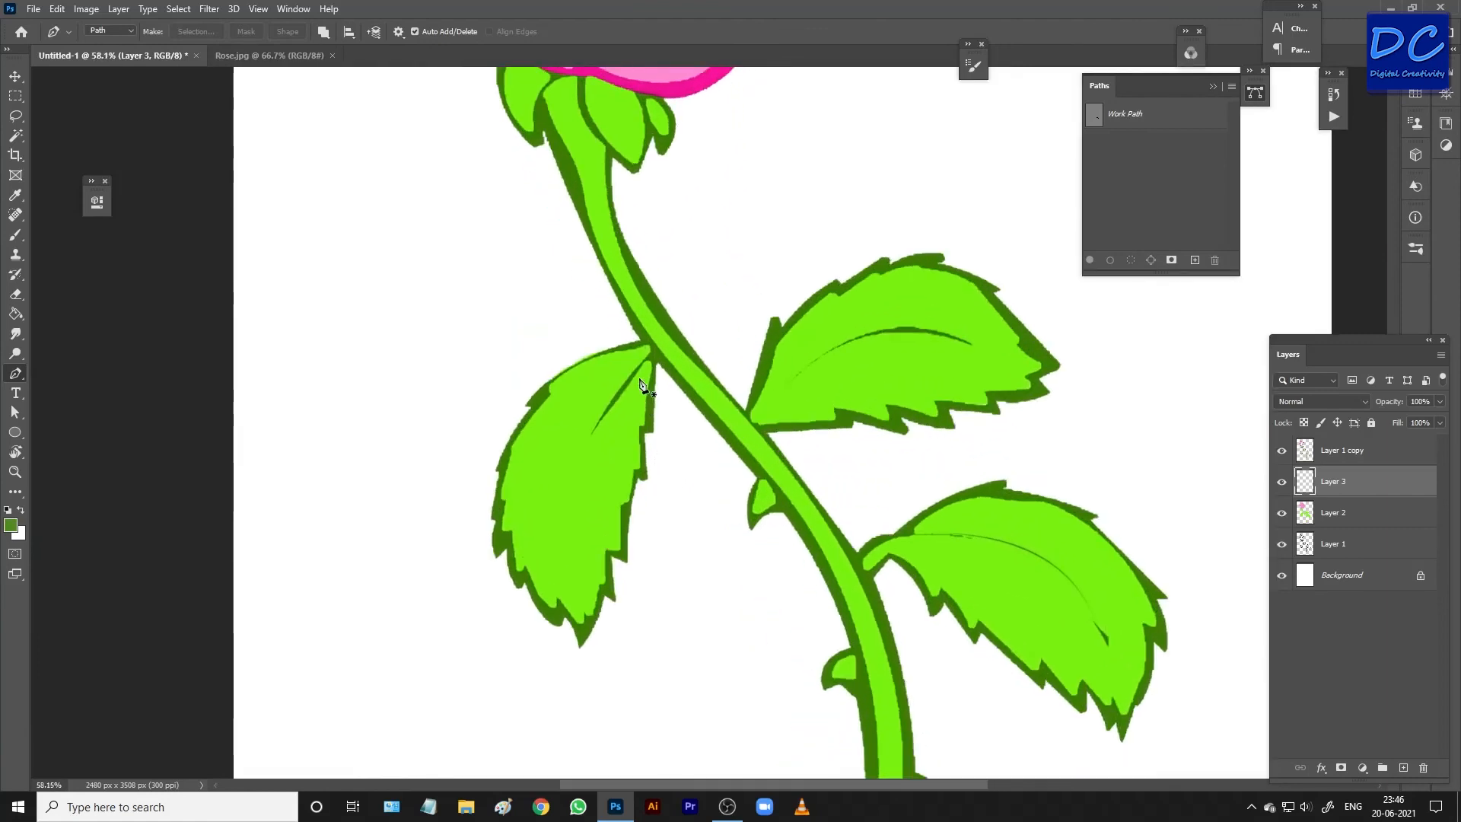
click(647, 356)
drag(565, 546, 574, 649)
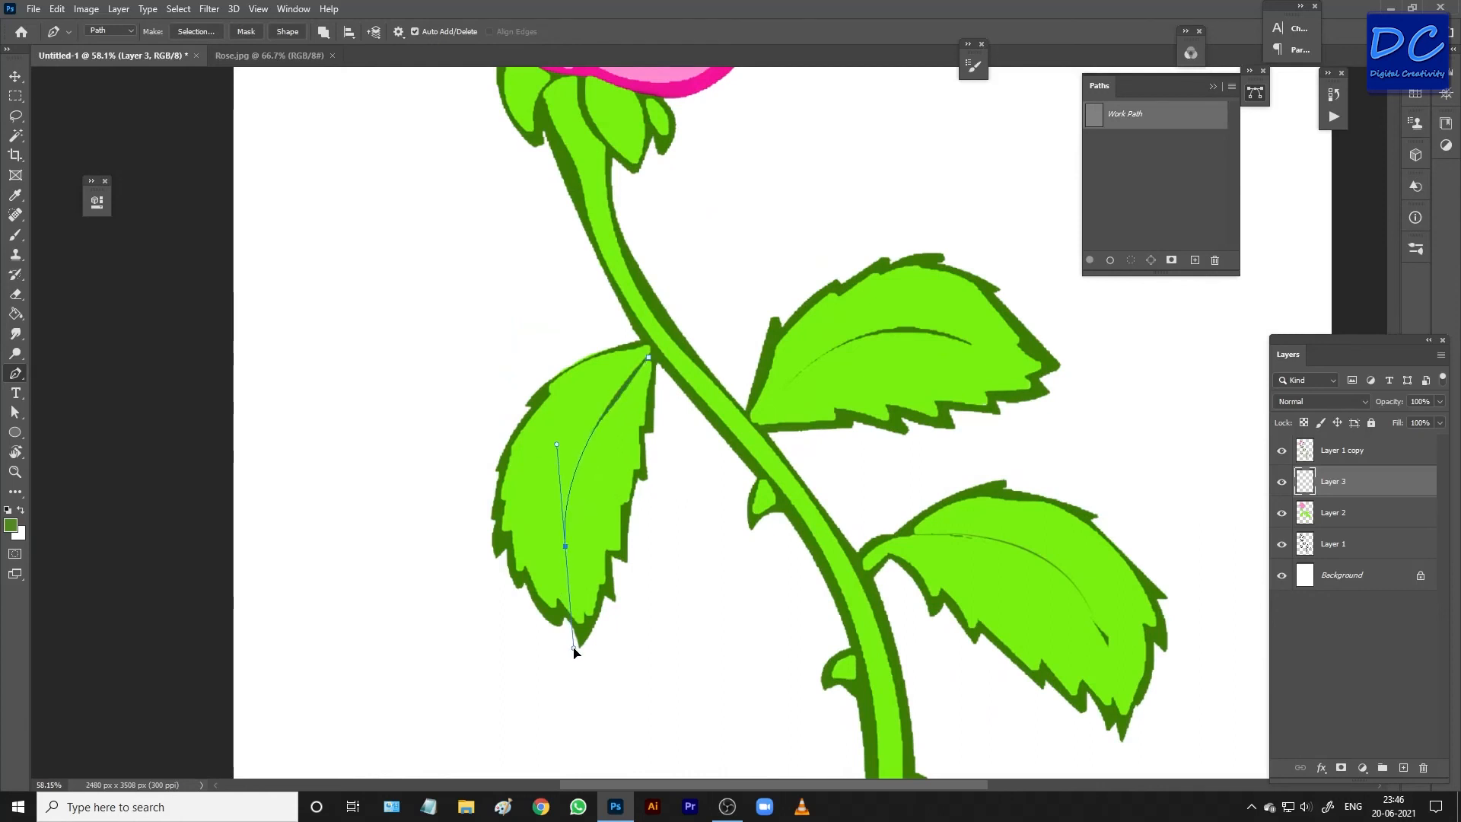
key(a)
mouse_move(500, 288)
mouse_down()
mouse_move(712, 643)
mouse_move(711, 696)
mouse_up()
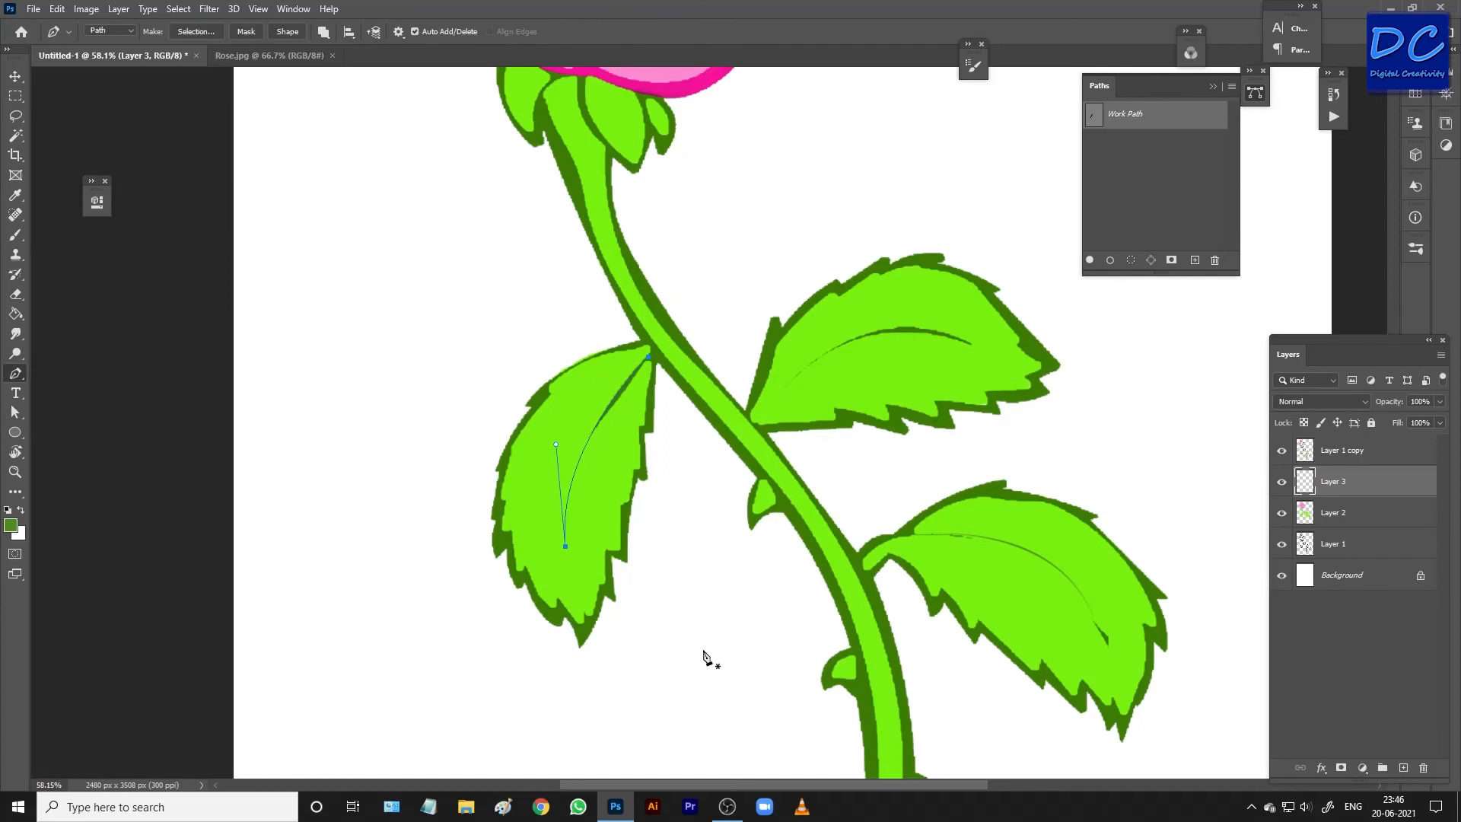
Step: Stroke the left leaf's vein path with the dark green Brush and Simulate Pressure, and deselect the work path
key(b)
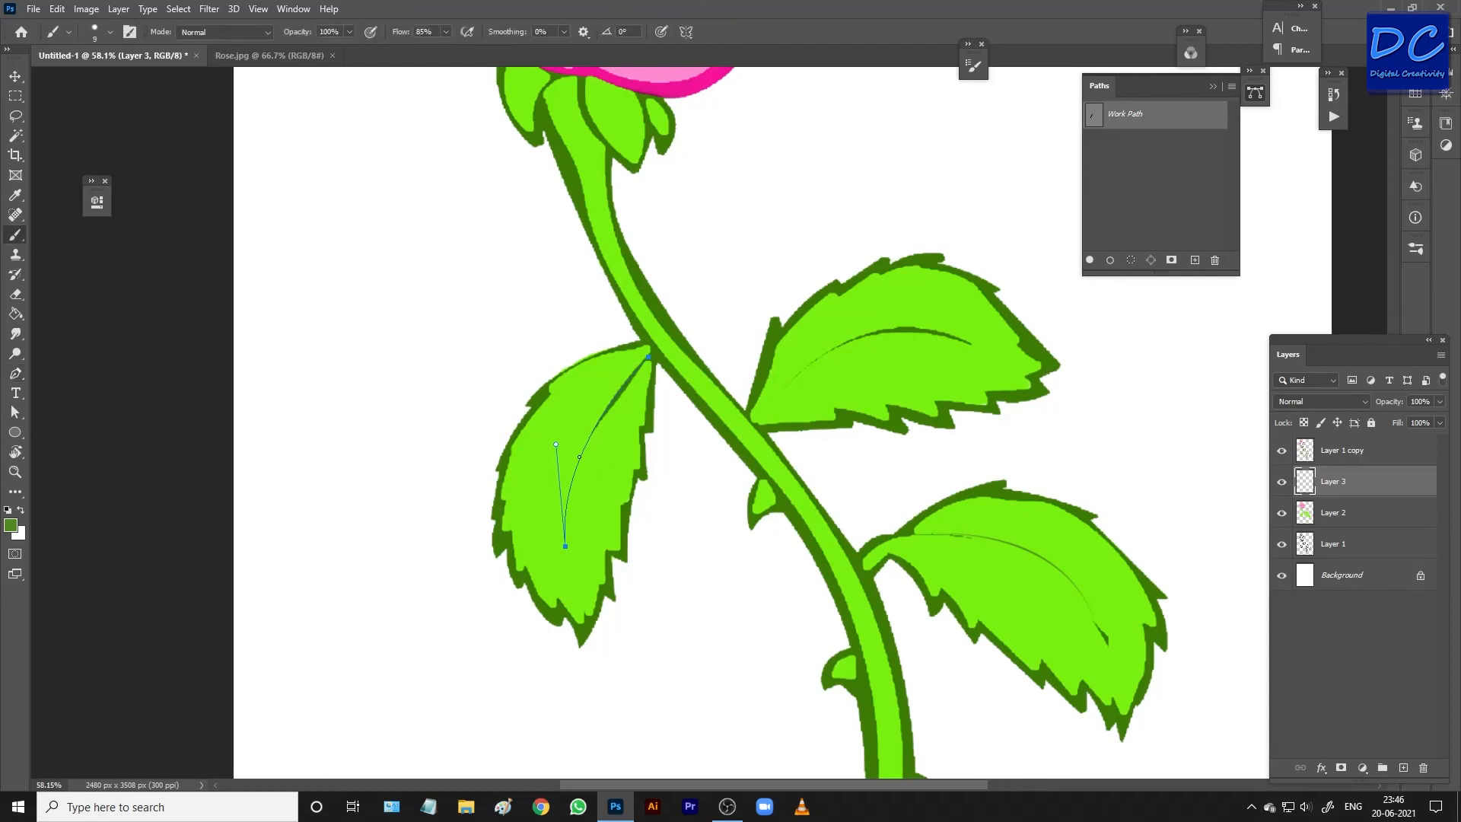
right_click(571, 442)
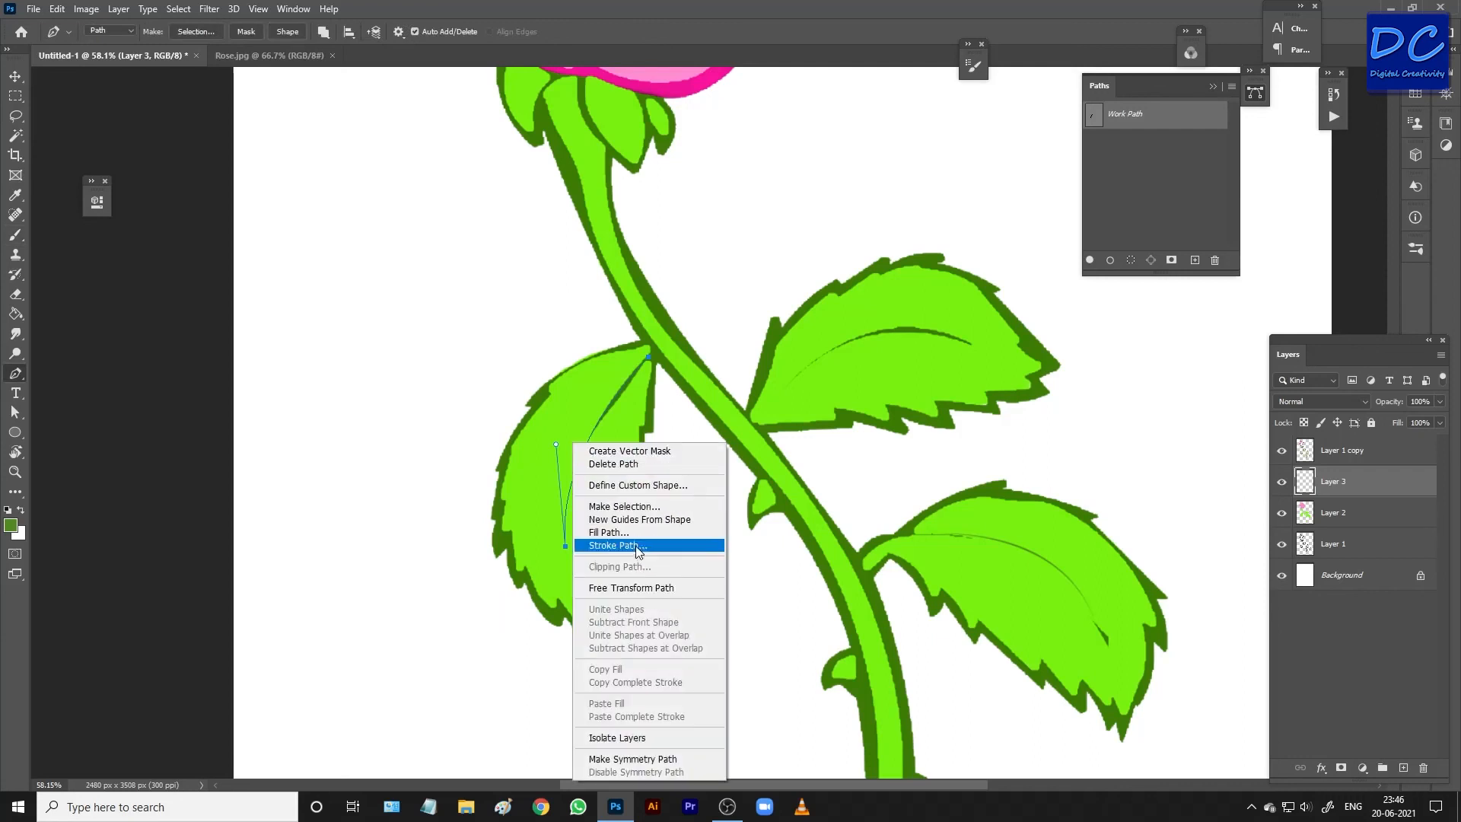
click(639, 546)
click(823, 252)
key(p)
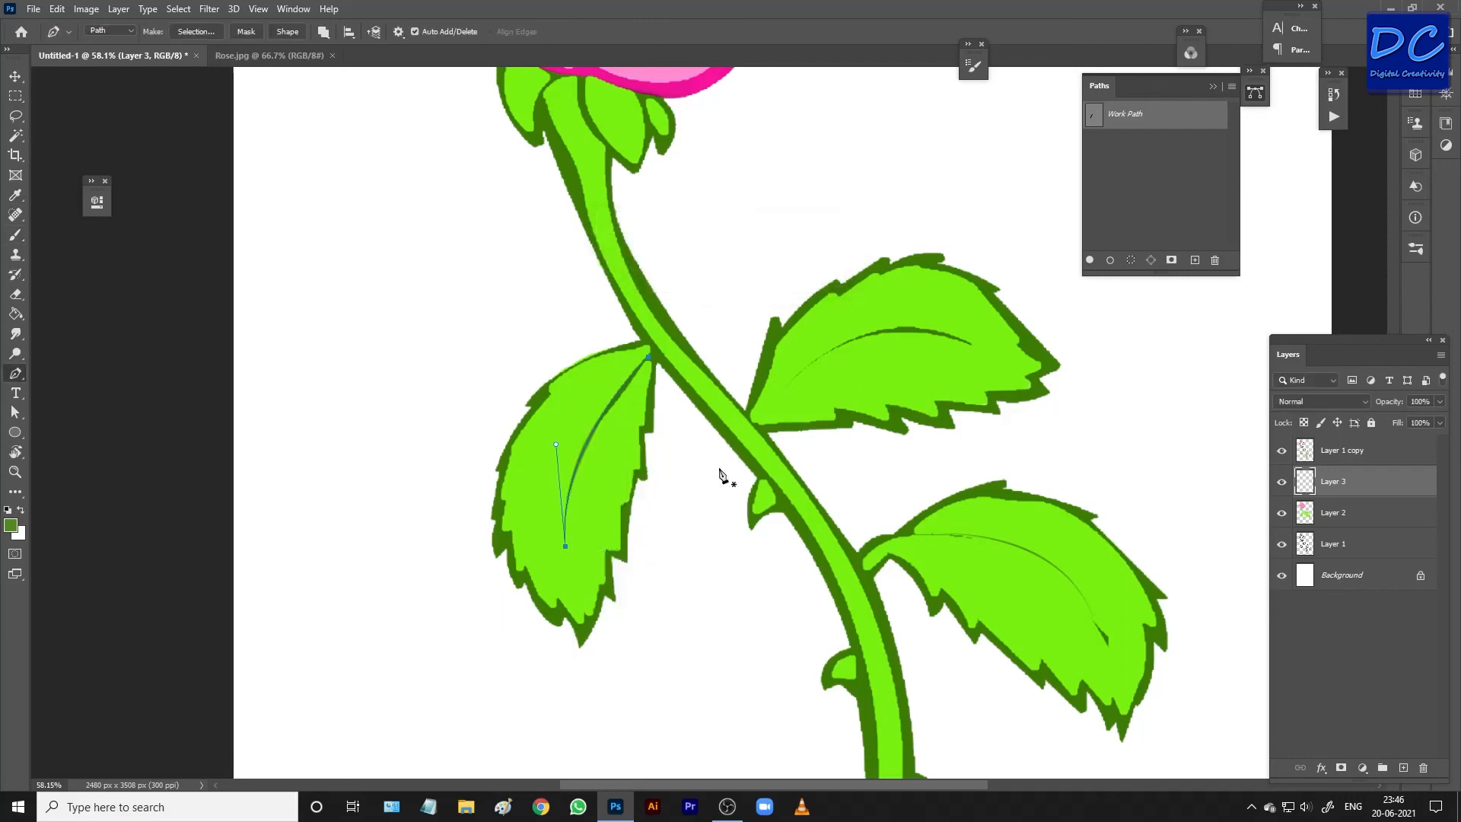
click(1163, 187)
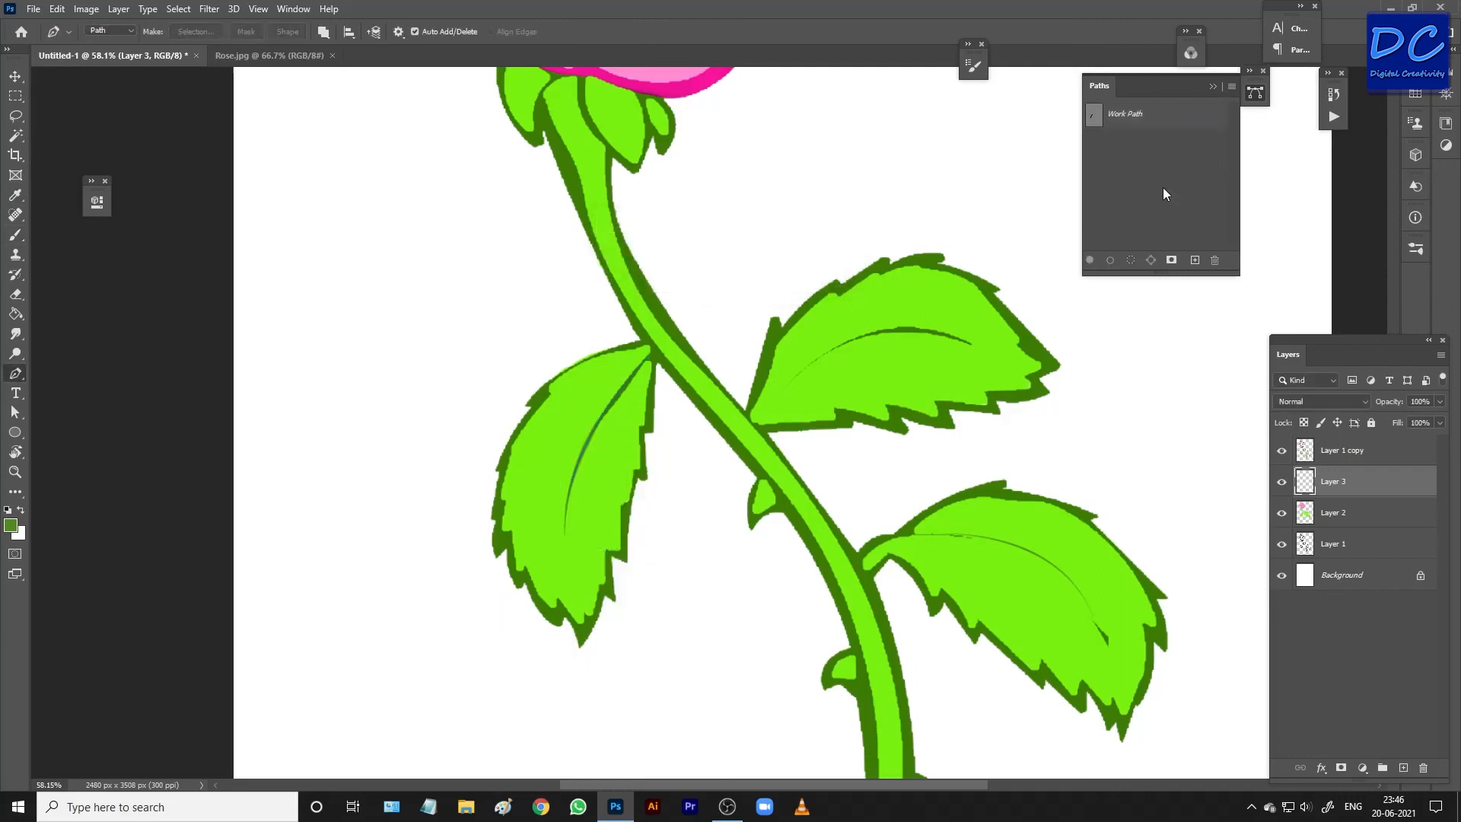
Step: Draw a second curved Pen path over the thin center vein of the lower right leaf
drag(932, 411, 819, 251)
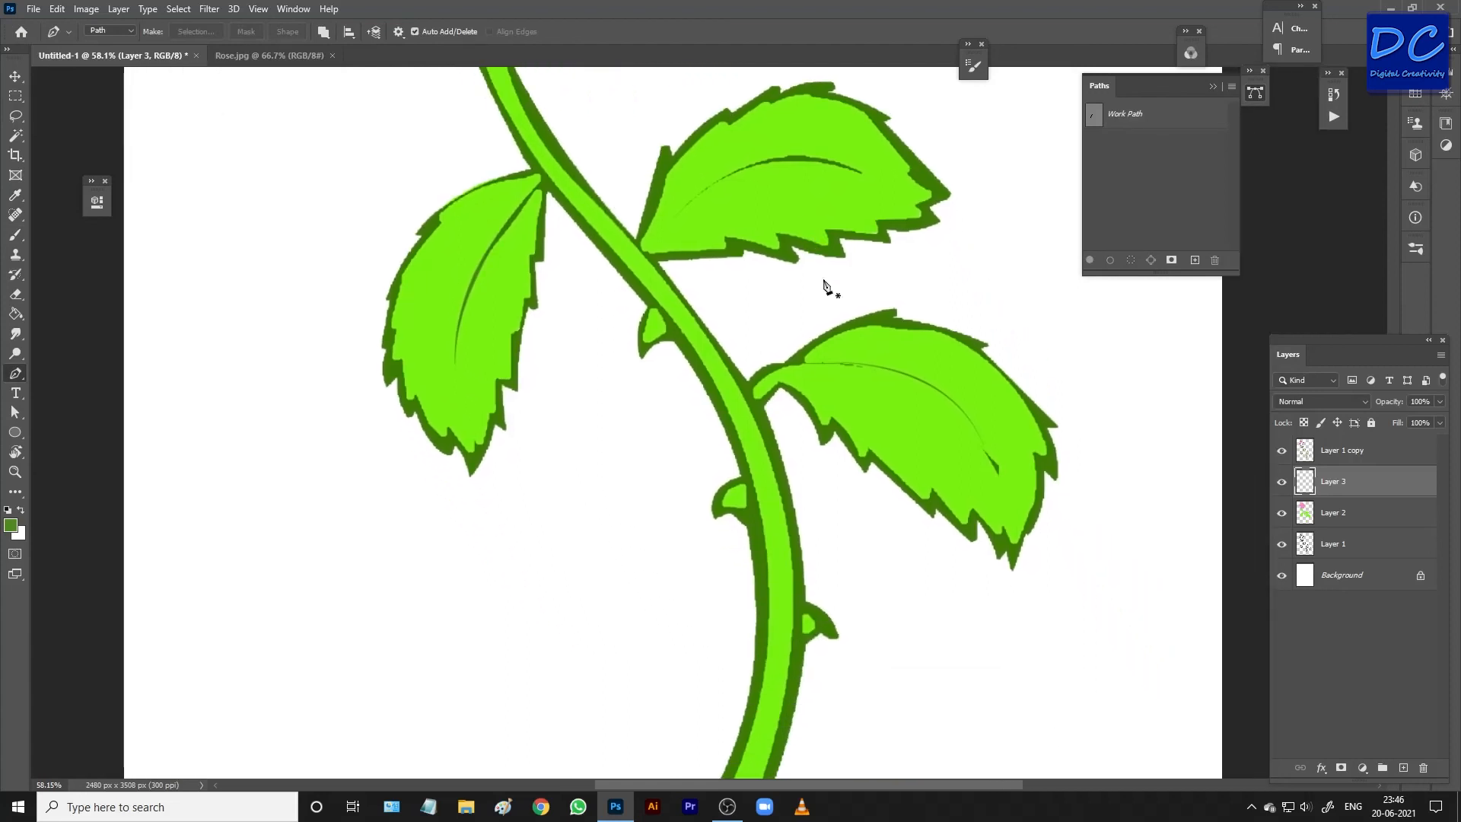
click(803, 362)
drag(994, 466, 1038, 593)
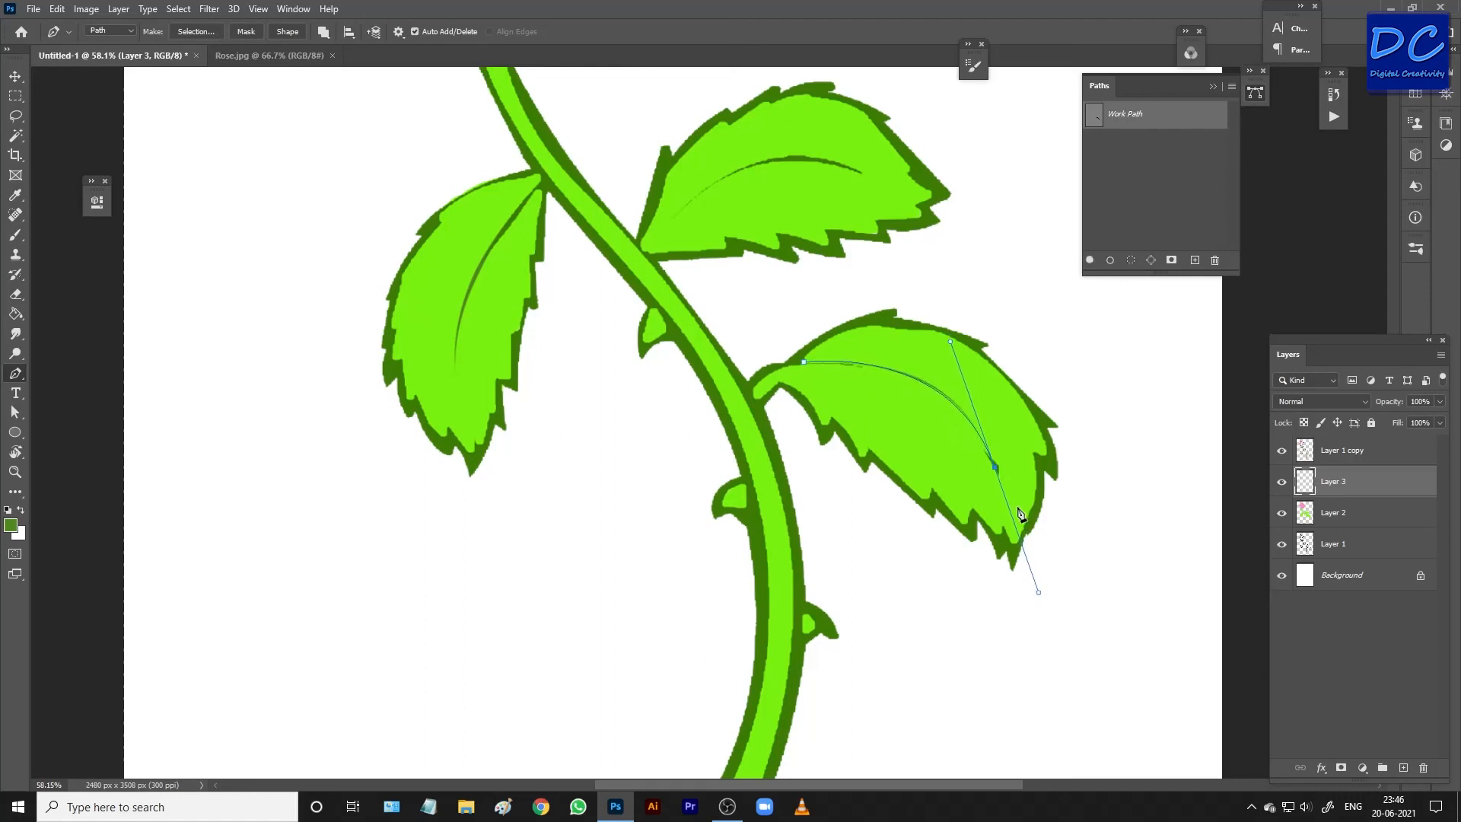
key(a)
drag(728, 319, 1132, 636)
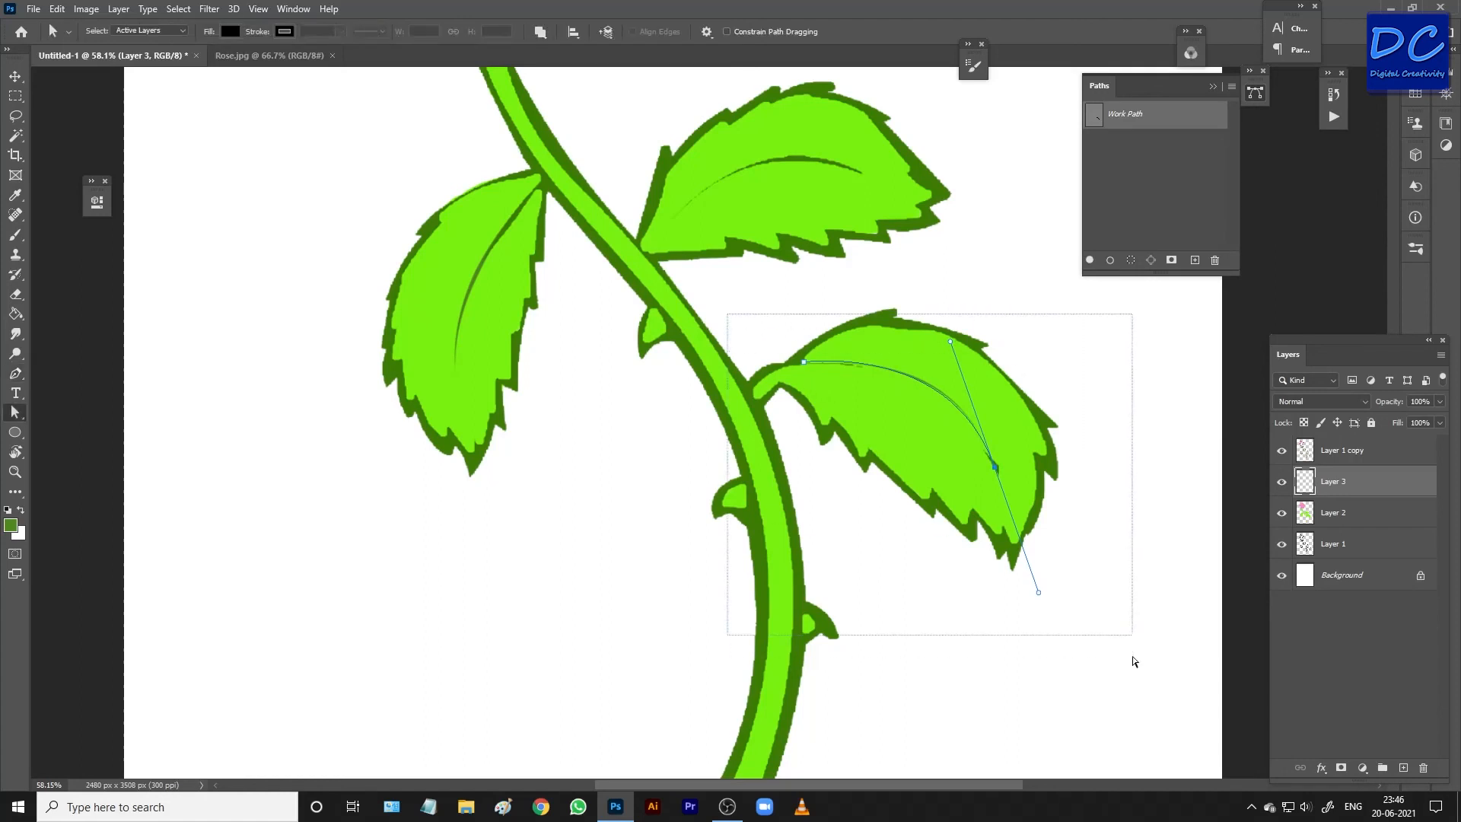
key(p)
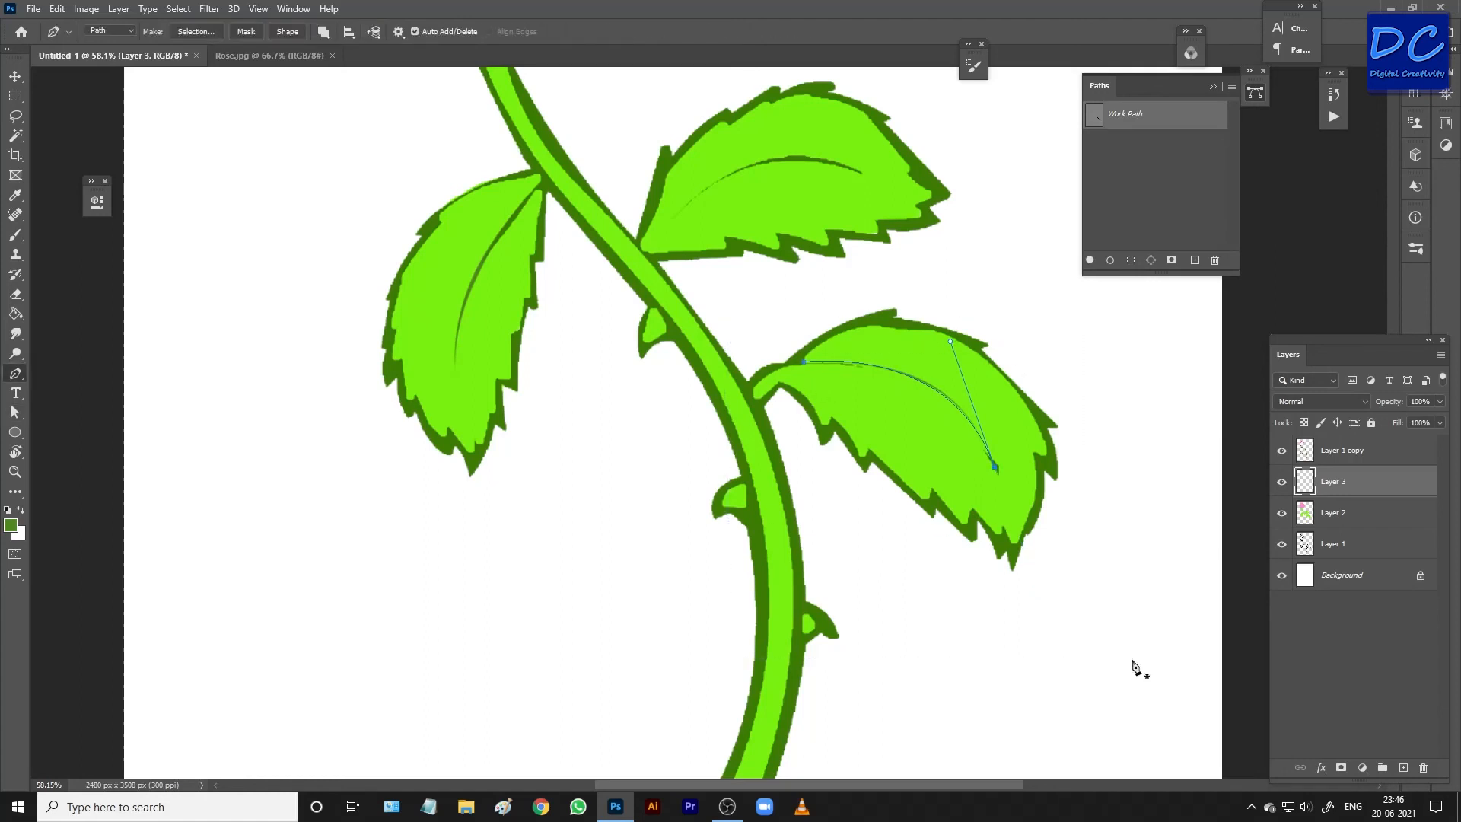
Step: Stroke the lower right leaf's new vein path with the Brush and Simulate Pressure, and deselect the work path
right_click(945, 435)
click(989, 521)
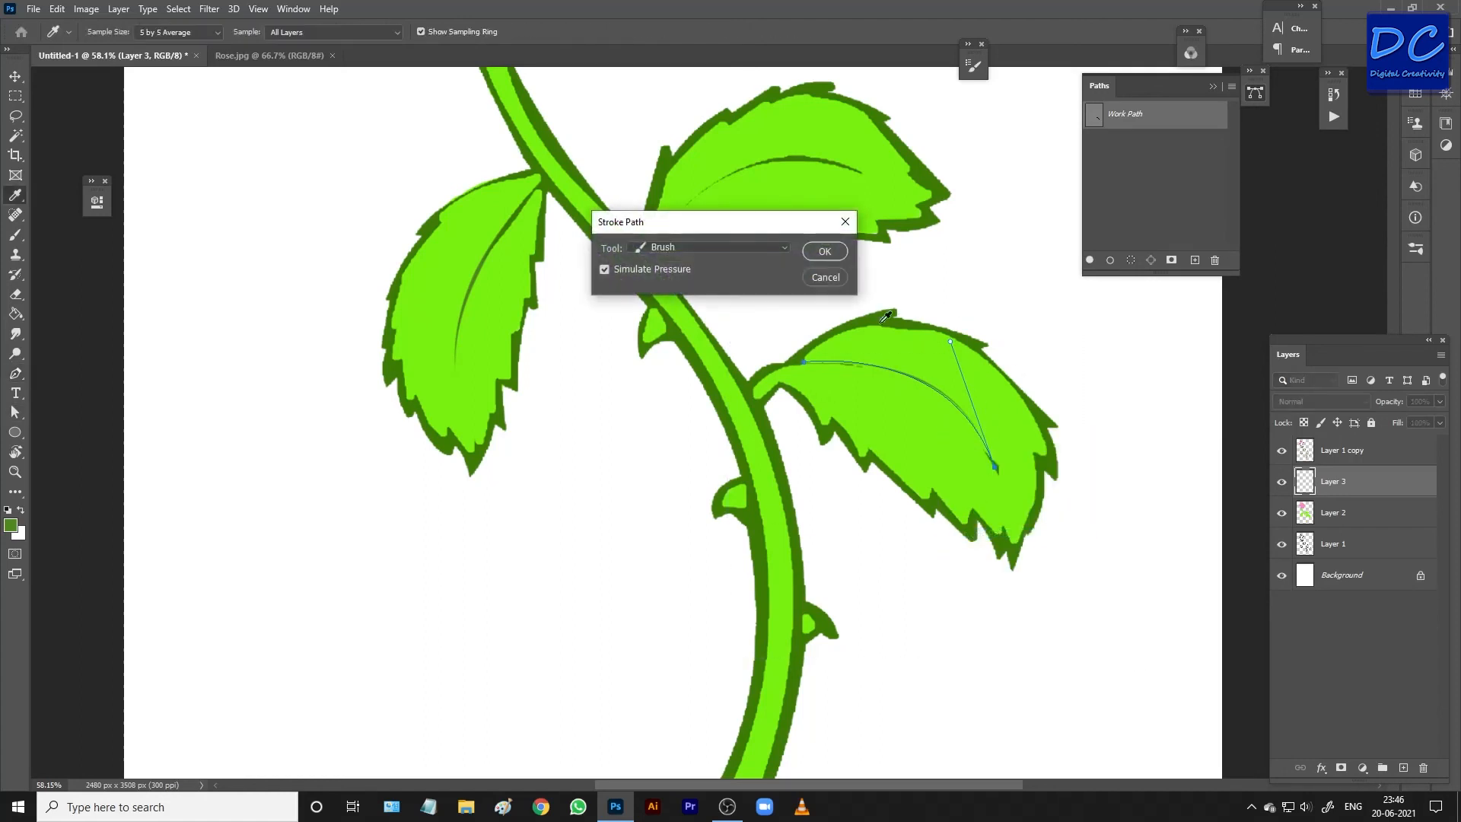
click(825, 251)
click(1144, 201)
scroll(979, 433, down, 6)
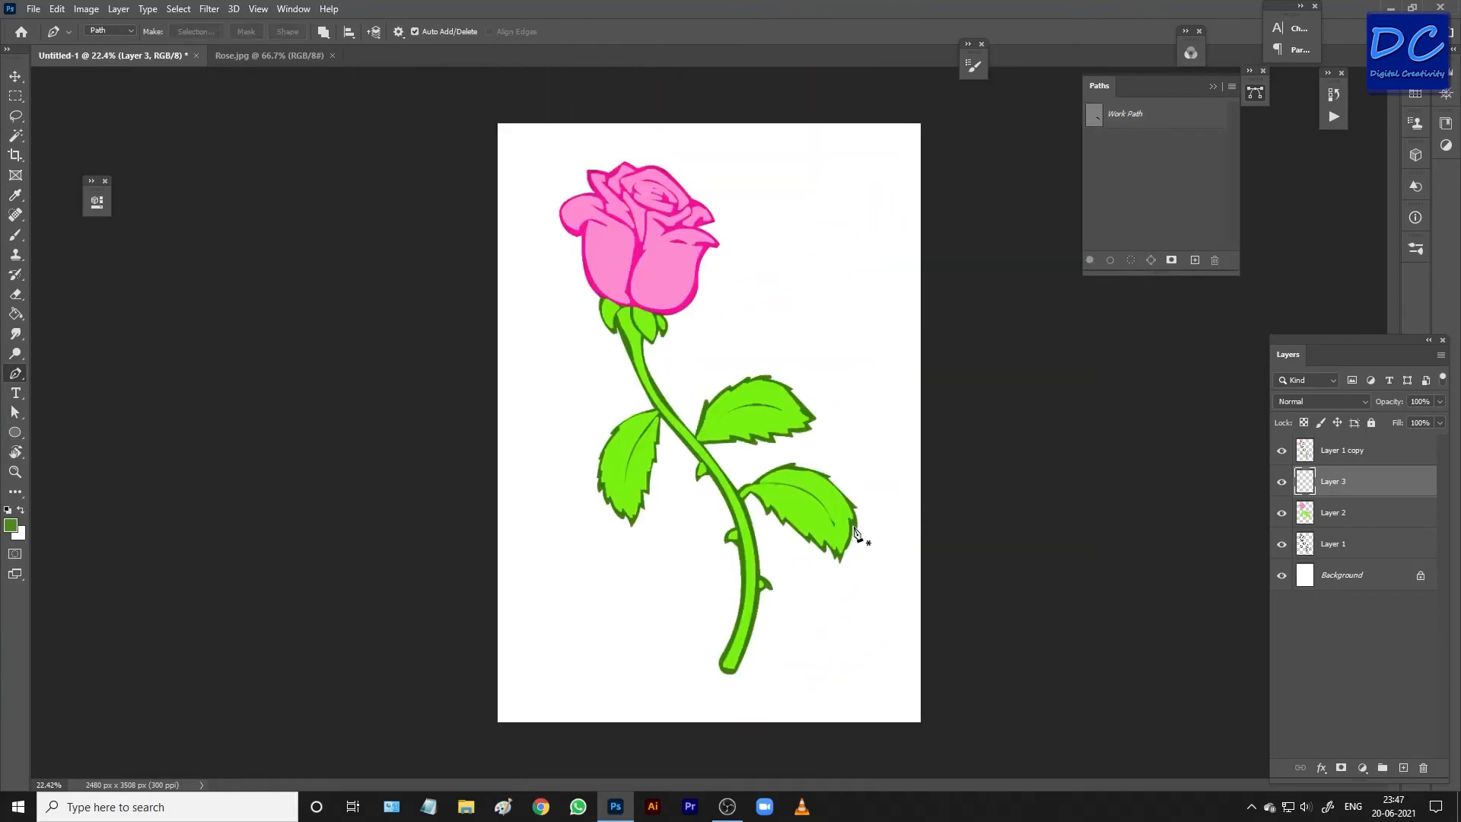
scroll(856, 500, down, 2)
scroll(855, 500, up, 1)
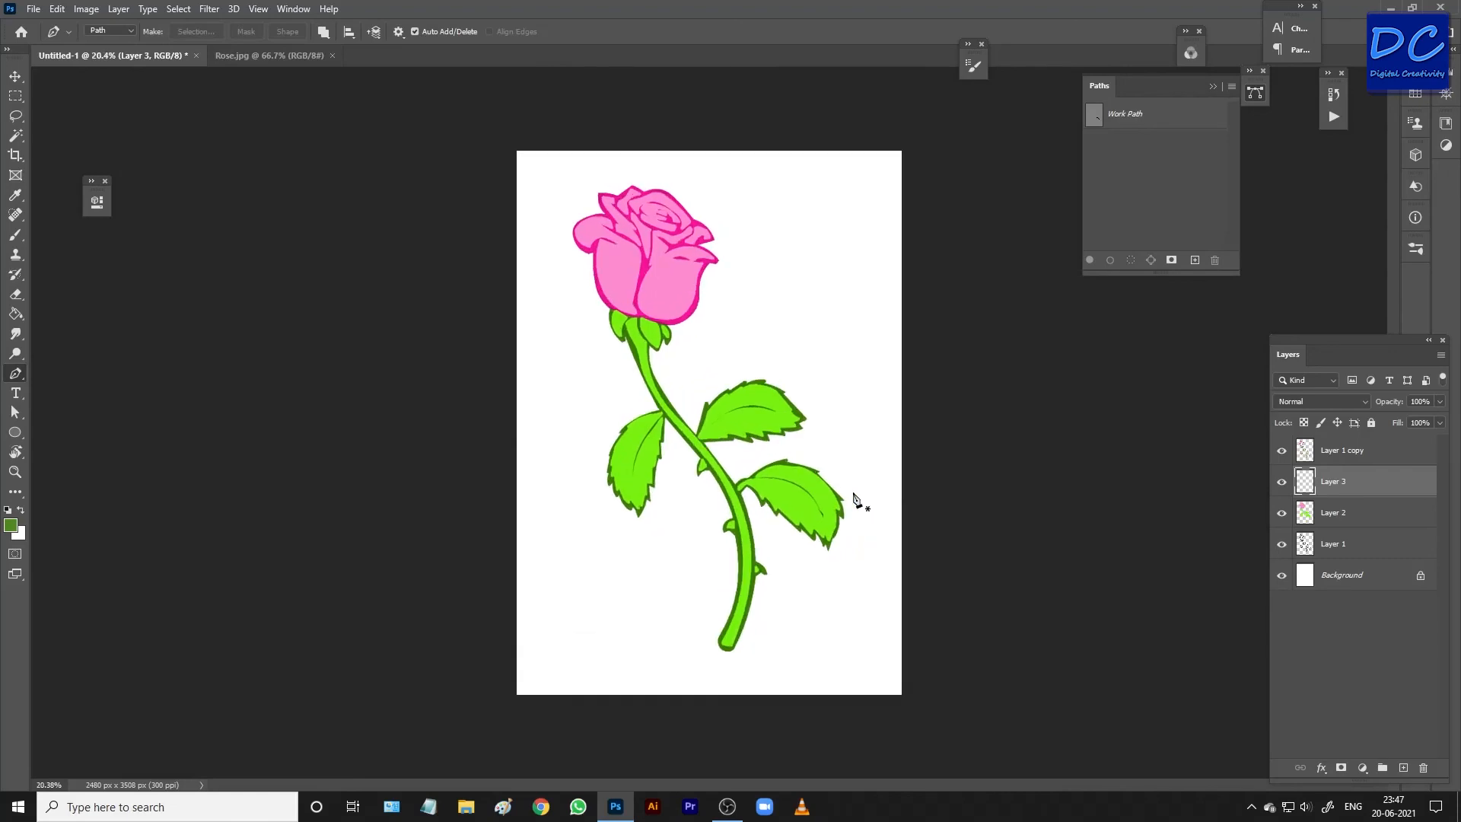
scroll(855, 500, up, 1)
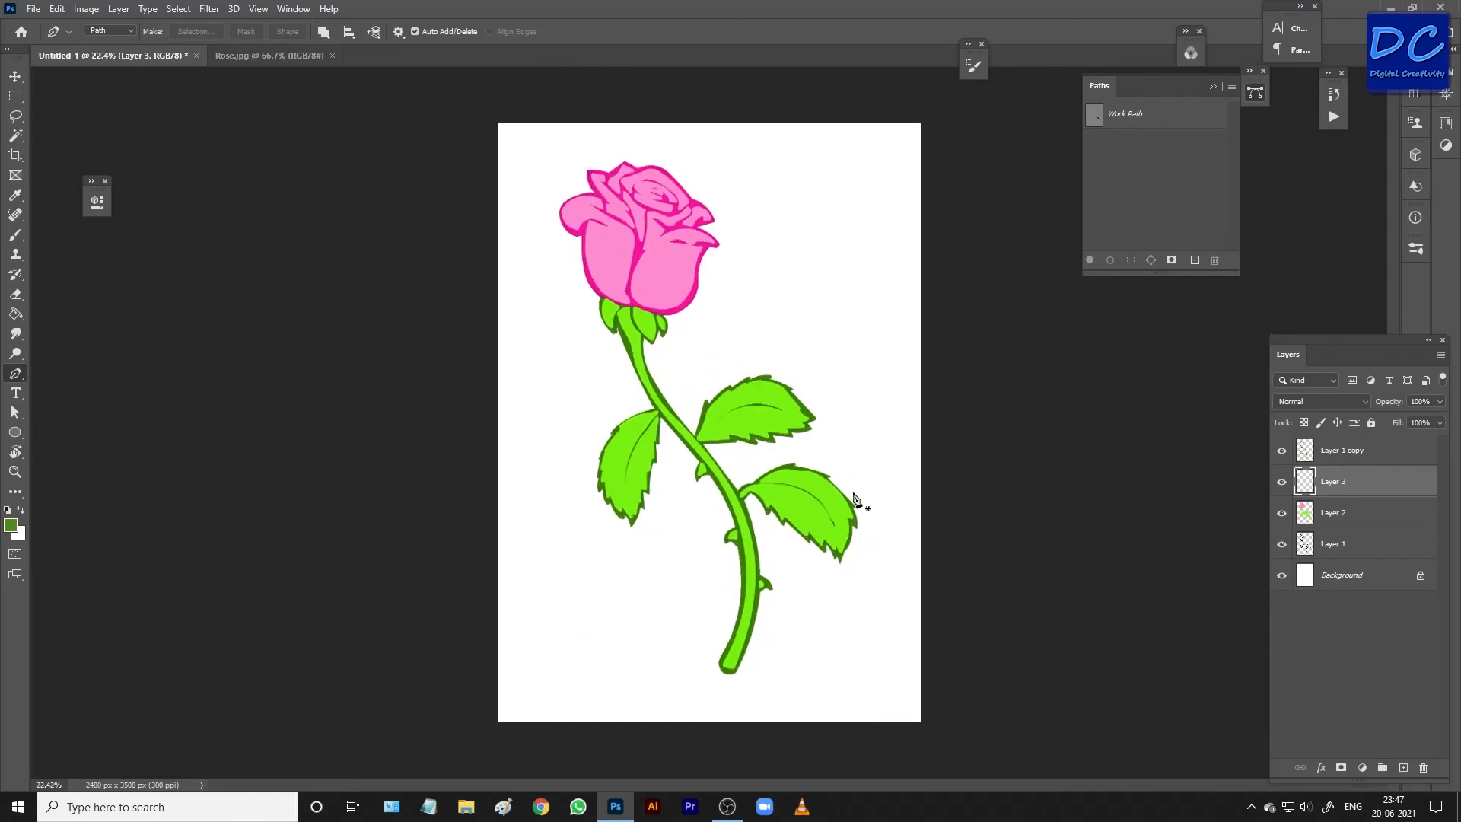
Step: Save the colored rose as a JPEG named "Rose Colorful" in Downloads
key(ctrl+s)
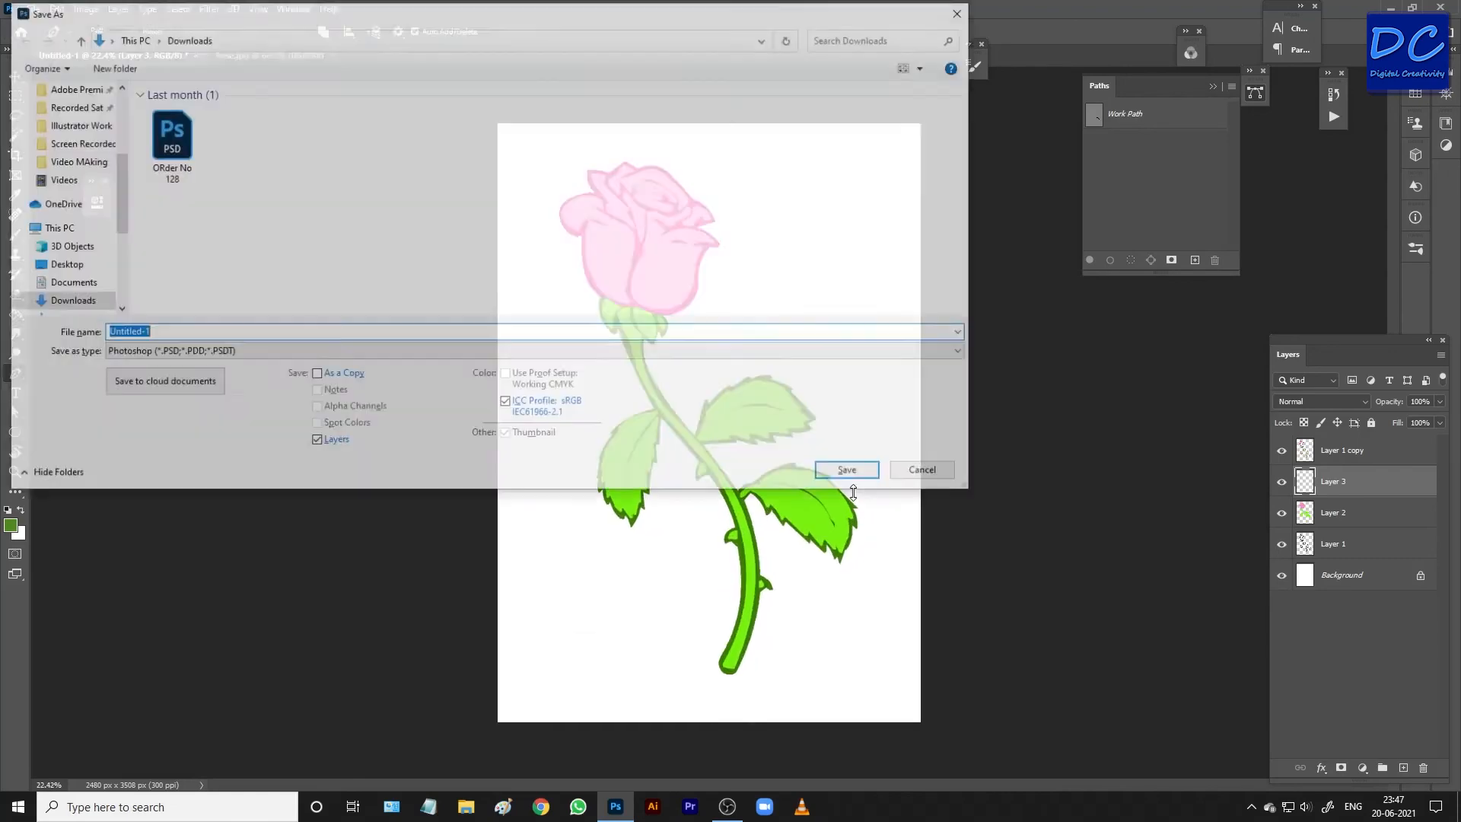
click(218, 359)
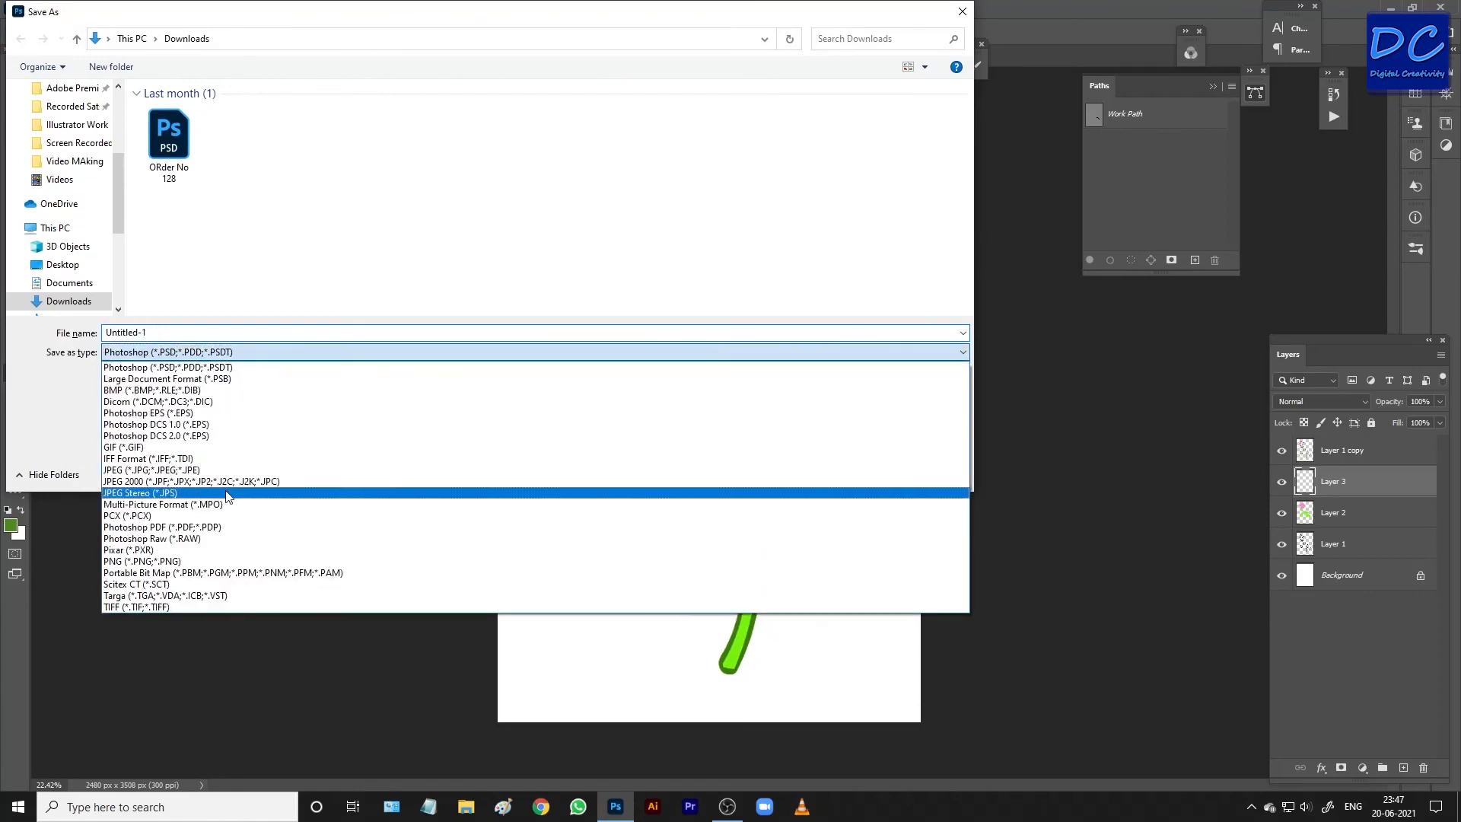
click(175, 461)
double_click(159, 333)
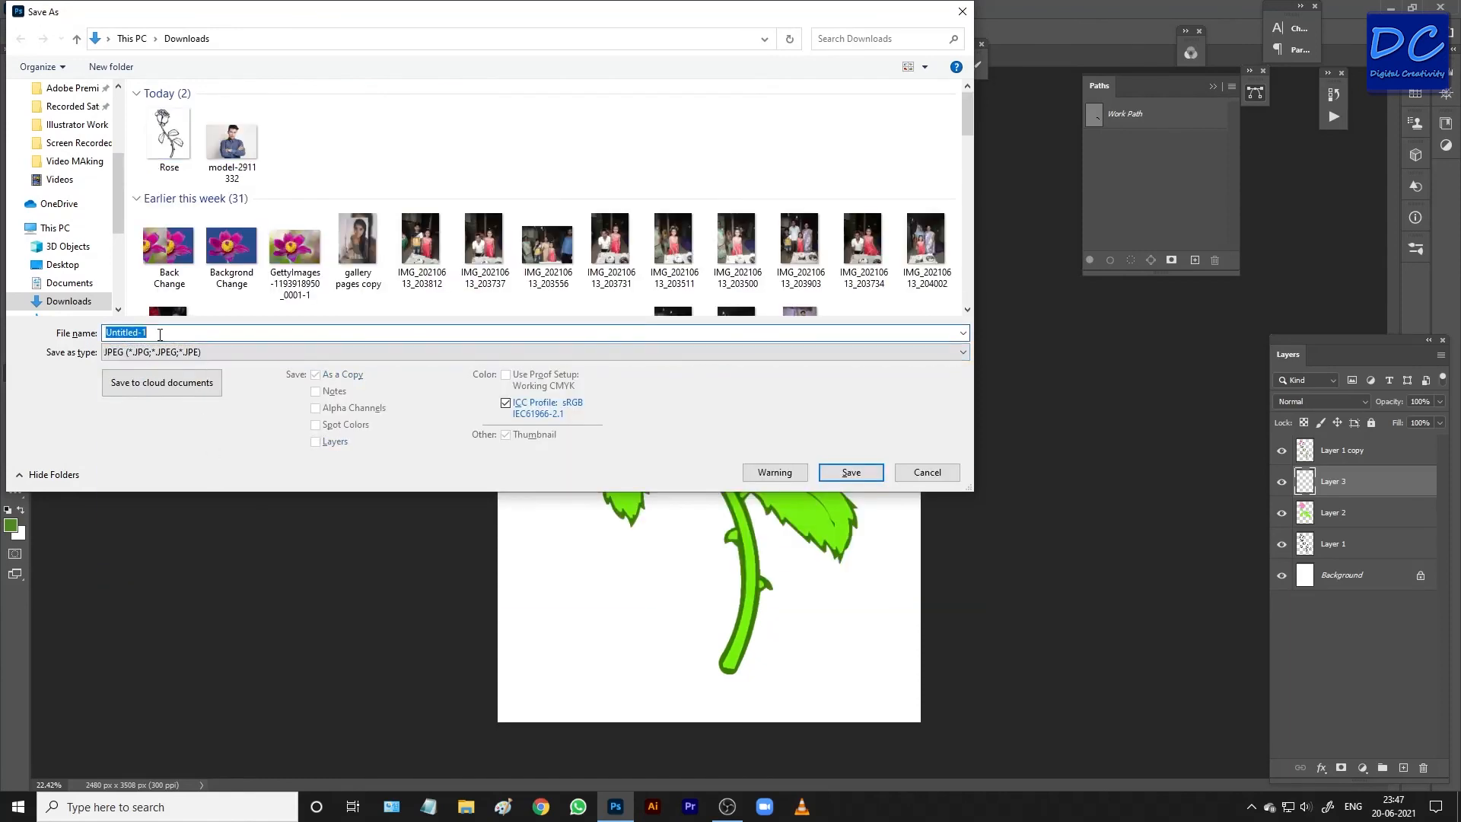
text(R)
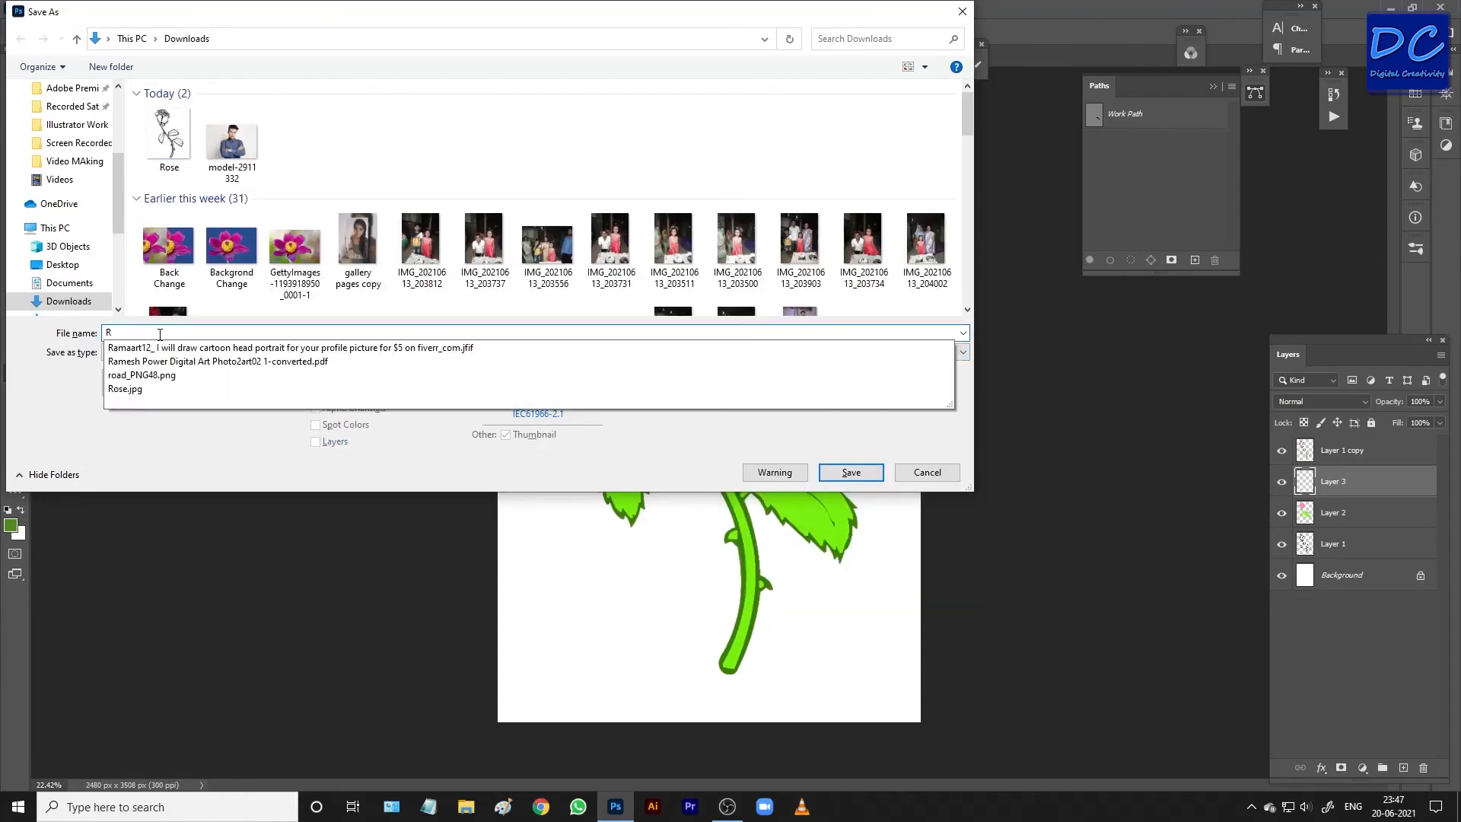
text(ose)
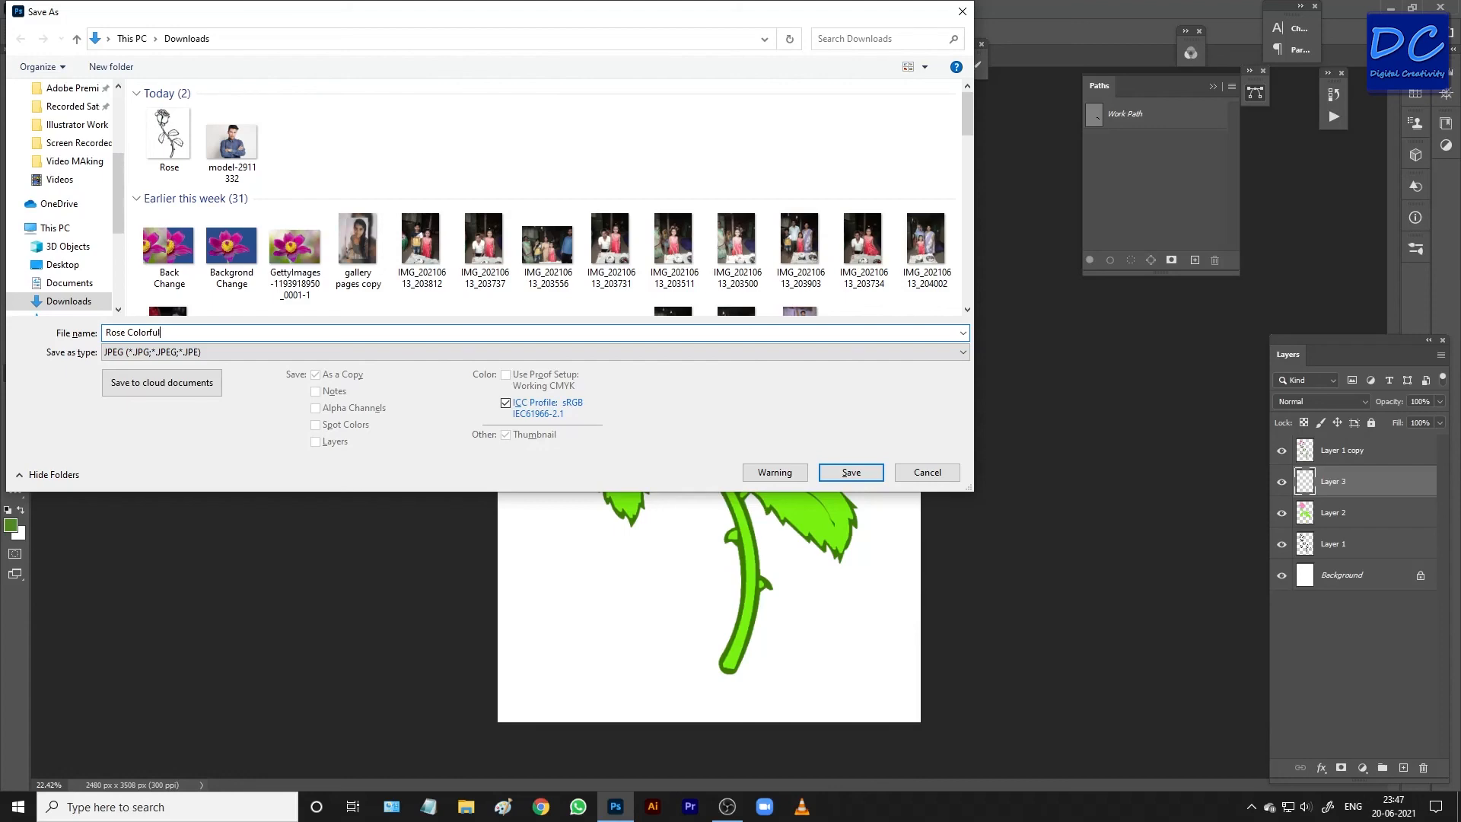
text(Colorful)
key(Return)
key(Return)
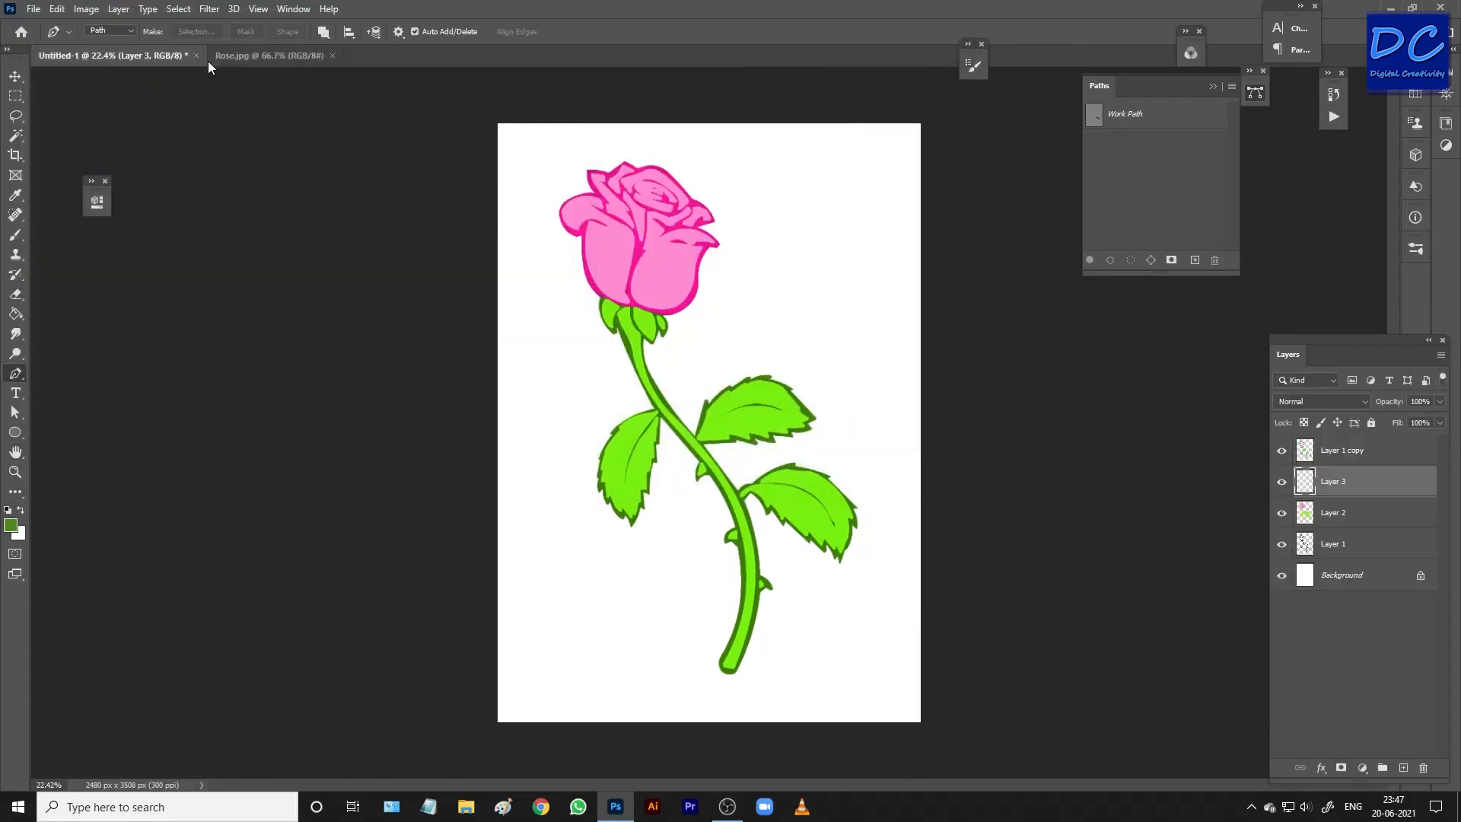
Step: Float Rose.jpg and the colored drawing side by side, enlarging the colored drawing's window to compare them
drag(234, 56, 633, 101)
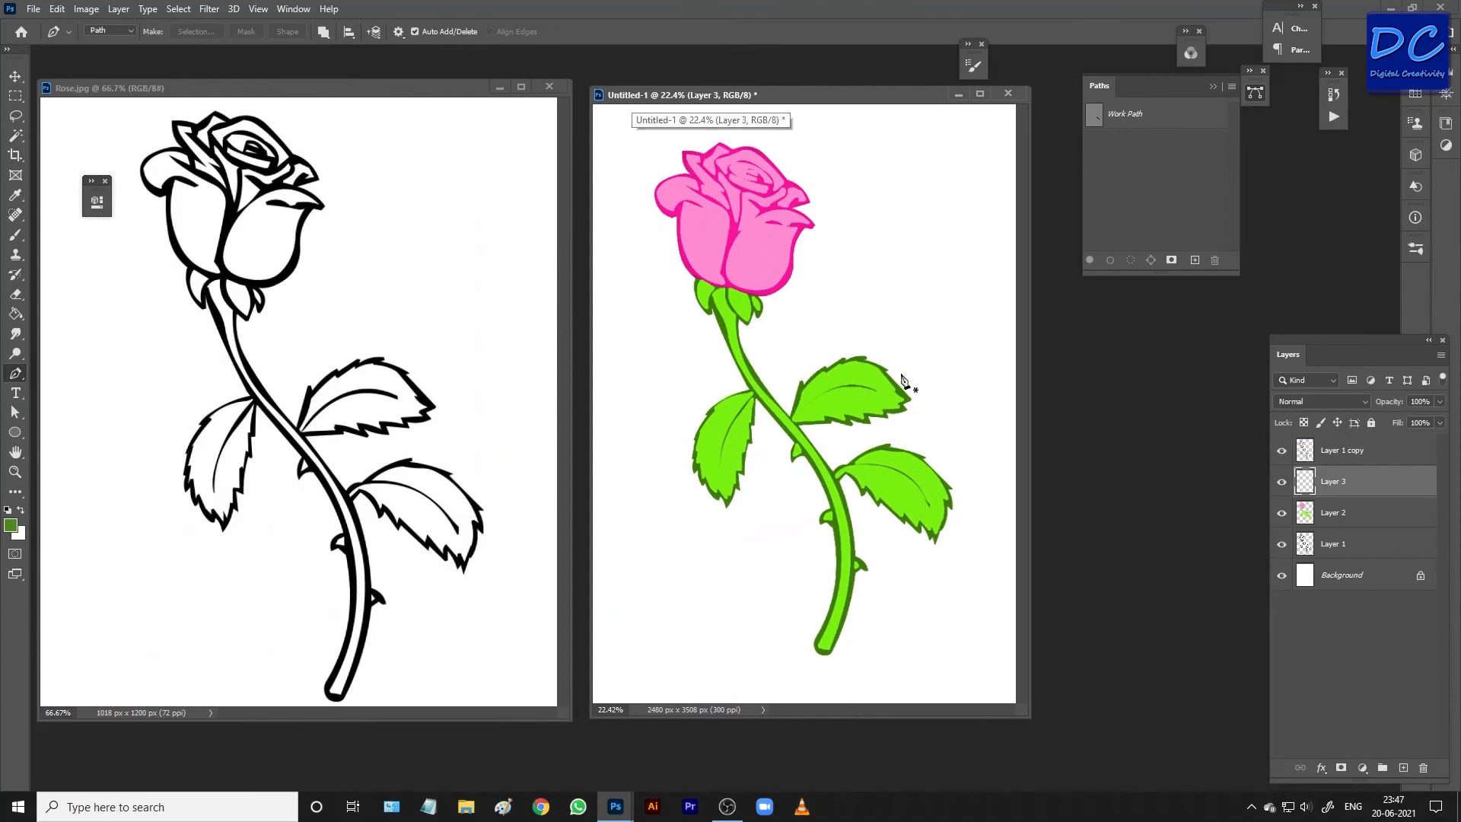
drag(1027, 715, 1164, 765)
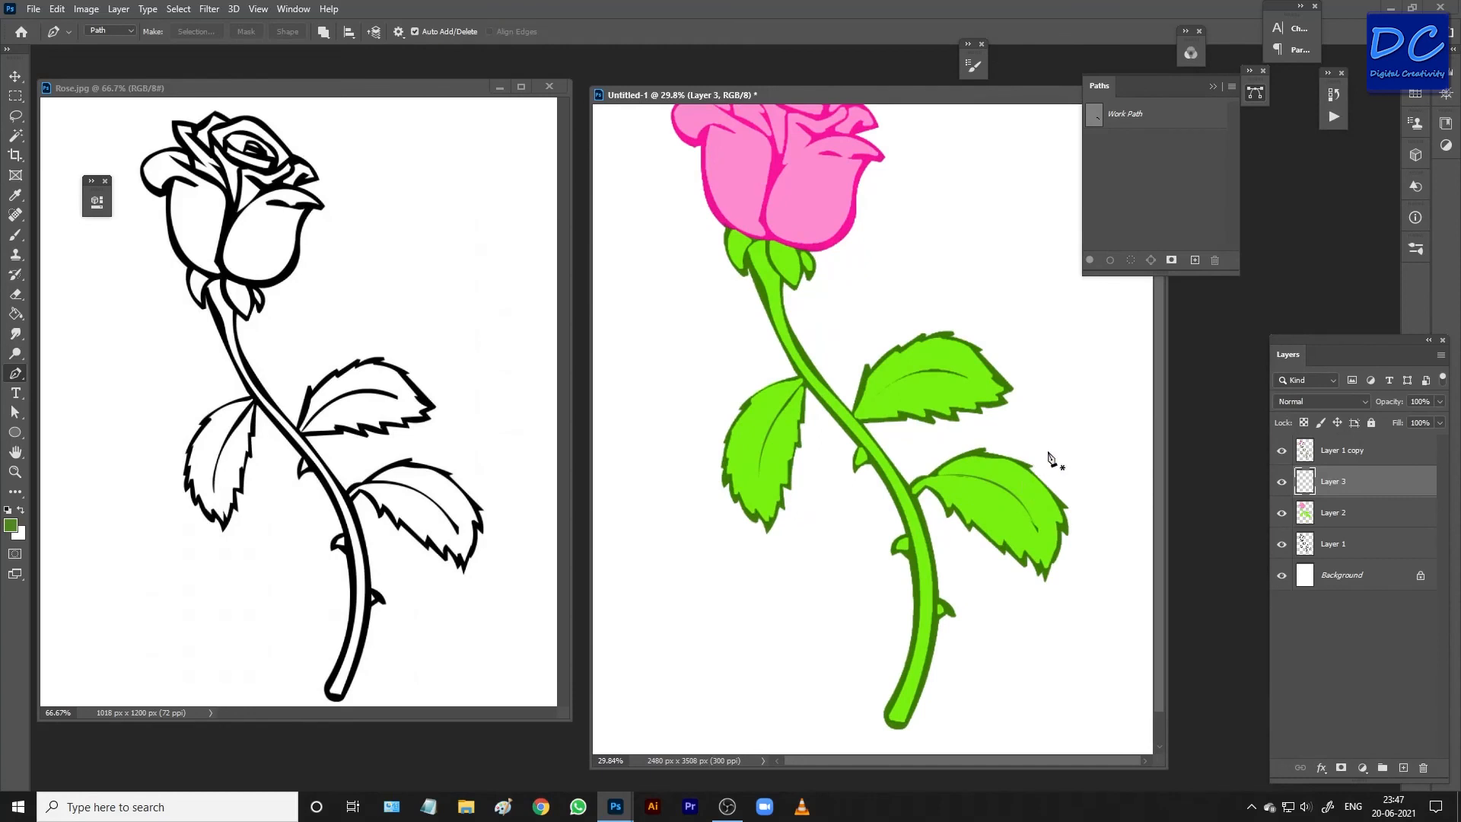
scroll(1064, 418, down, 2)
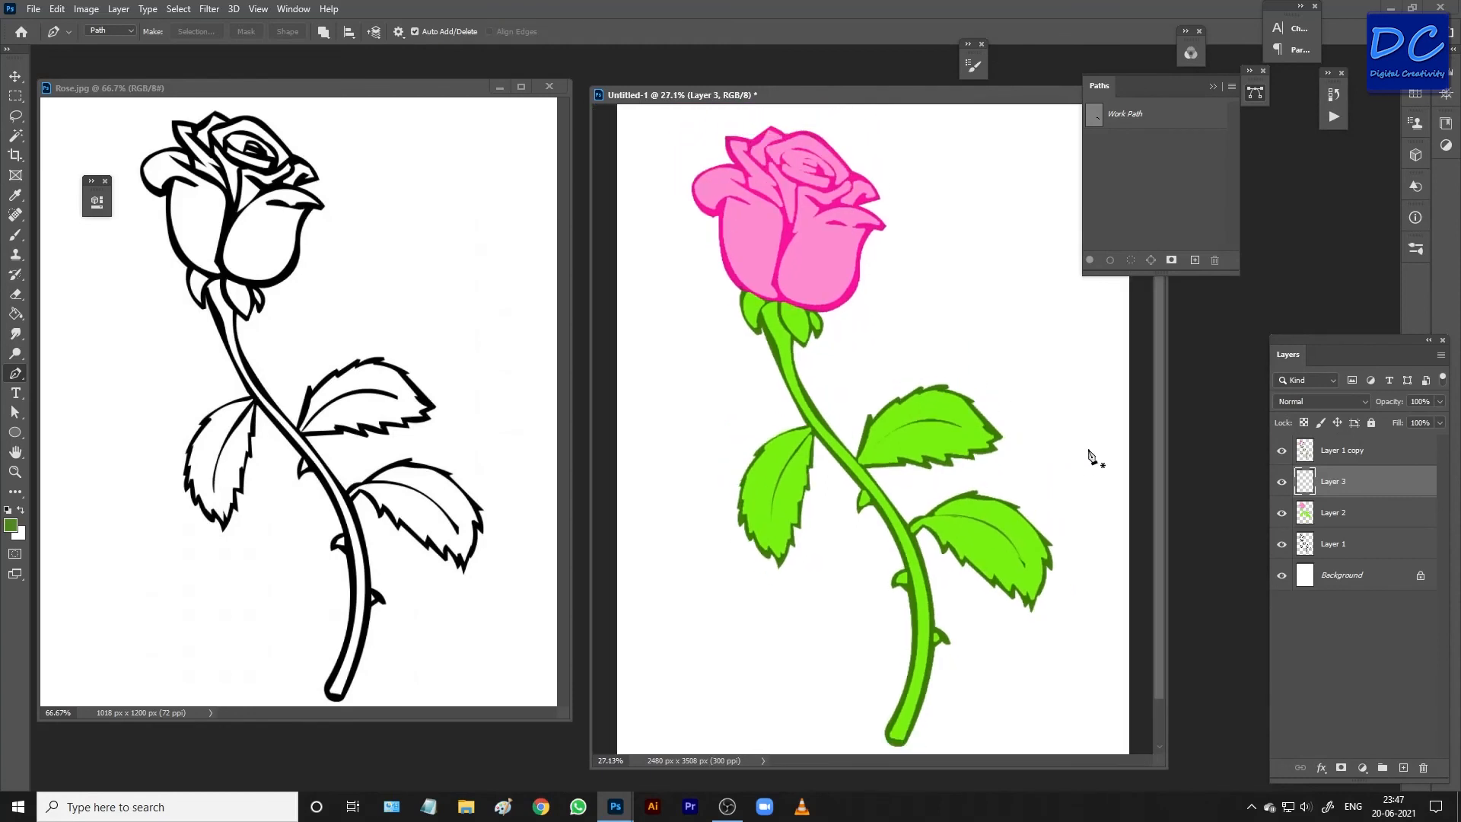